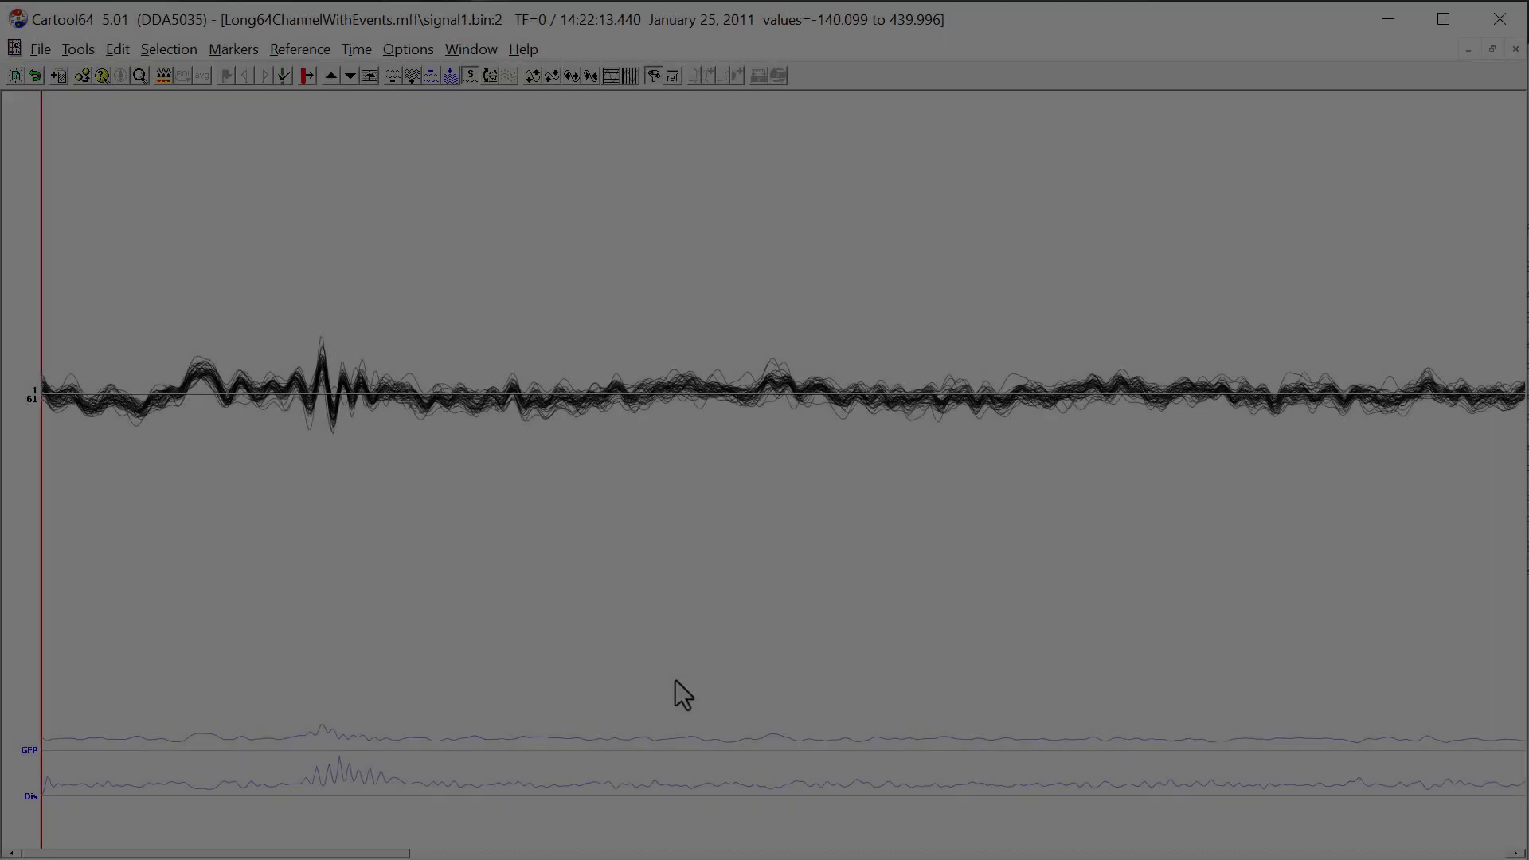
# Display all events, triggers and markers over the EEG tracks of Long64ChannelWithEvents.
pyautogui.hotkey('alt', 'm')
pyautogui.press('d')
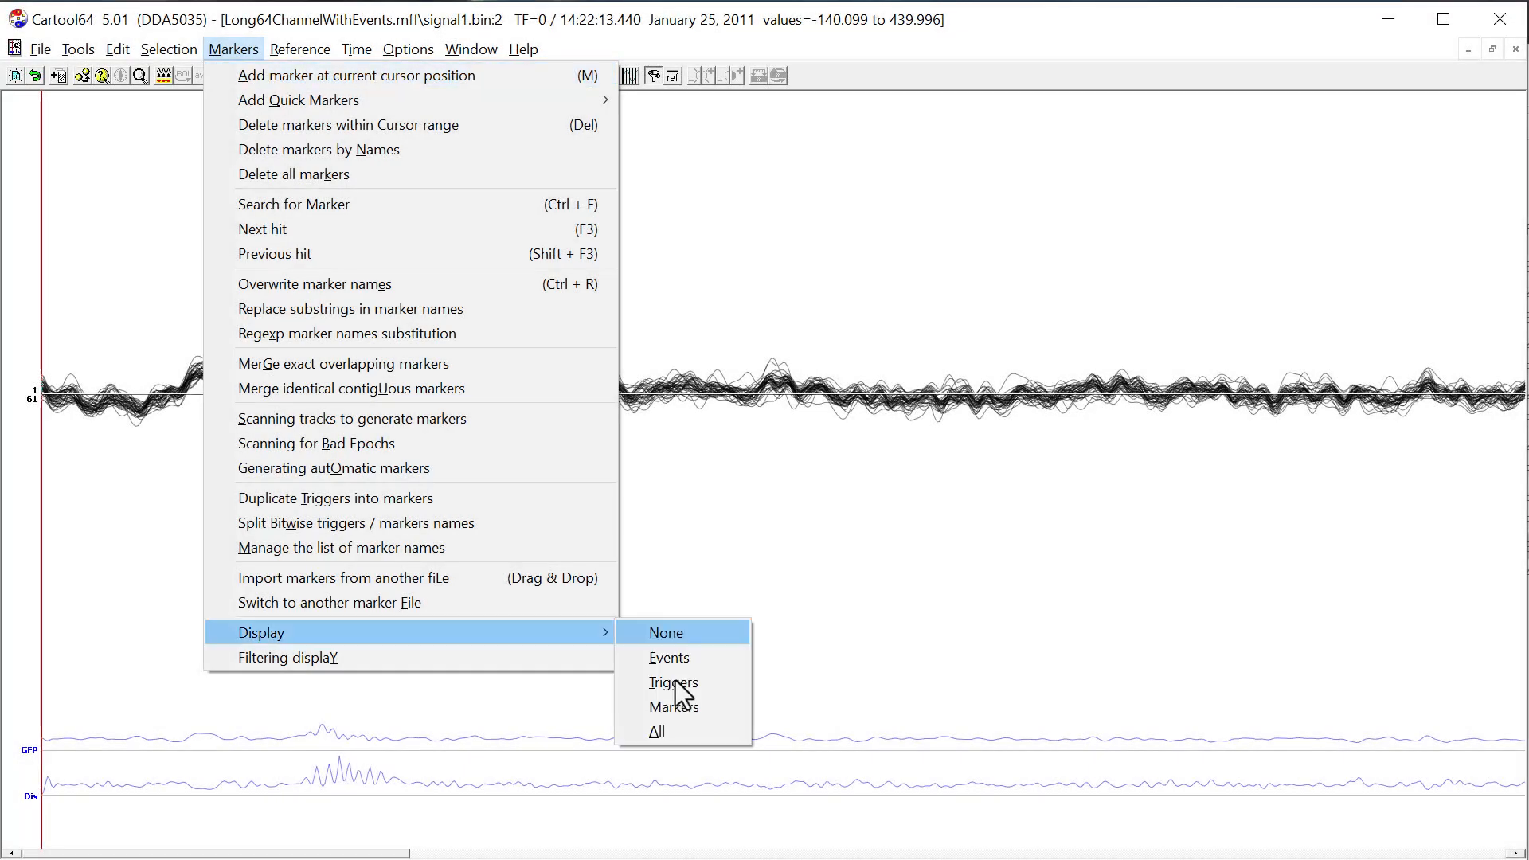
pyautogui.press('a')
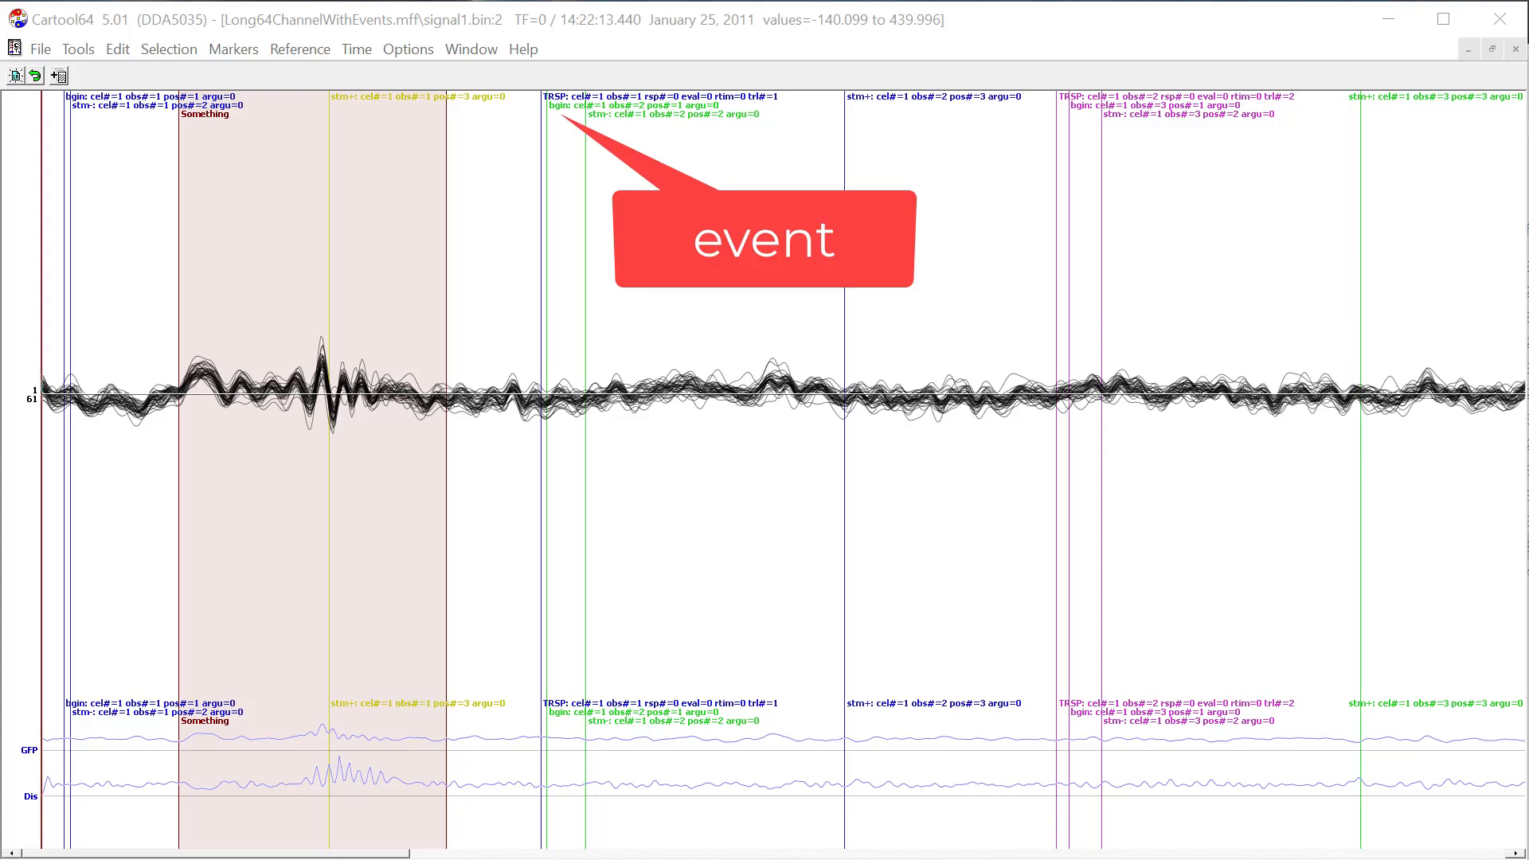
# Display only the triggers and step the cursor from the start of the recording through the successive stimulus triggers.
pyautogui.click(126, 208)
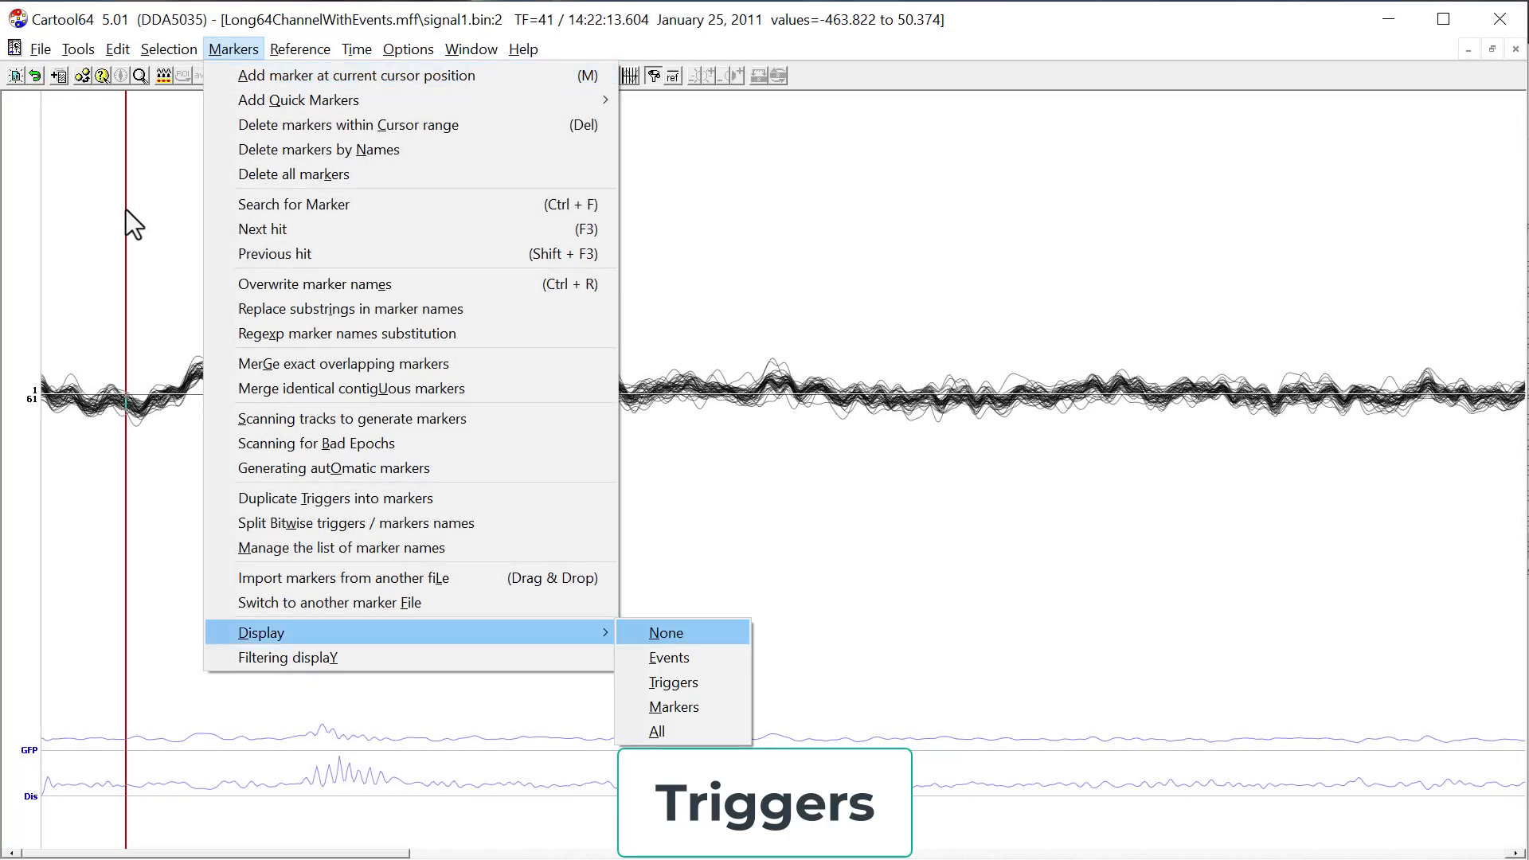
pyautogui.press('t')
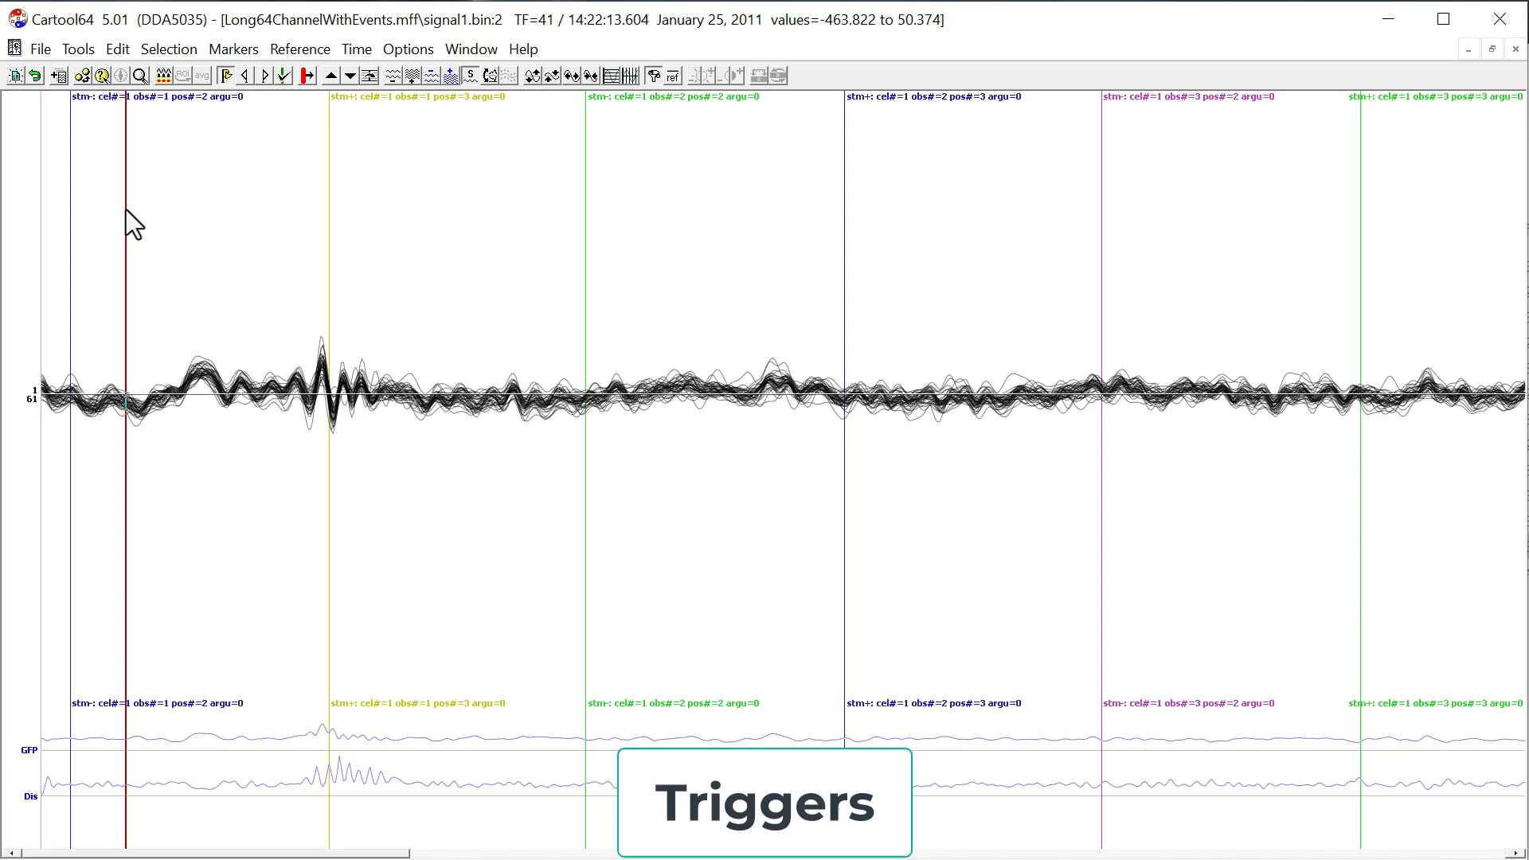
pyautogui.click(62, 174)
pyautogui.hotkey('ctrl', 'Right')
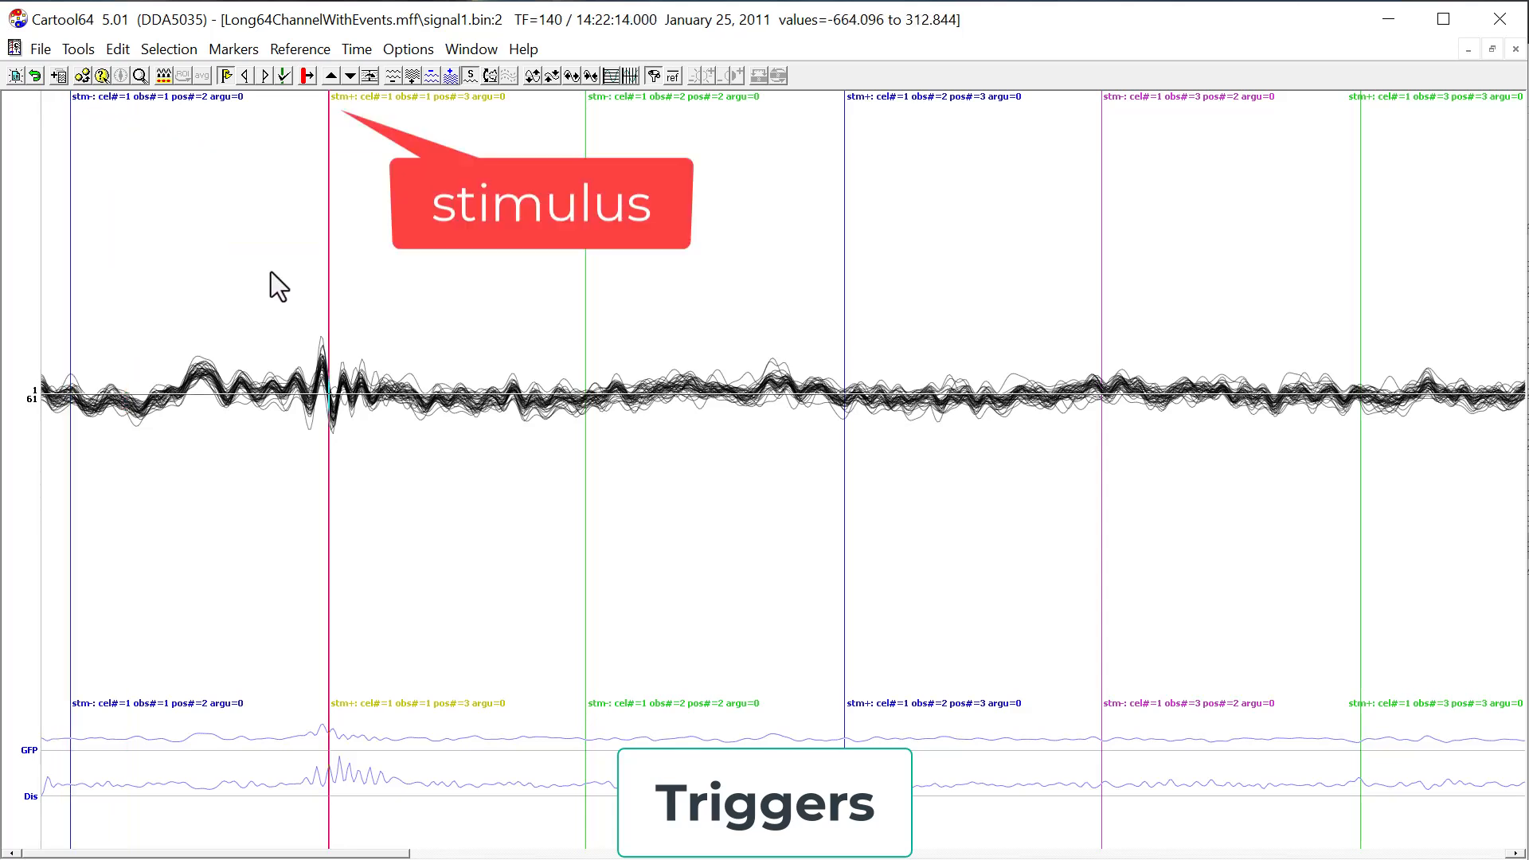
pyautogui.hotkey('ctrl', 'Right')
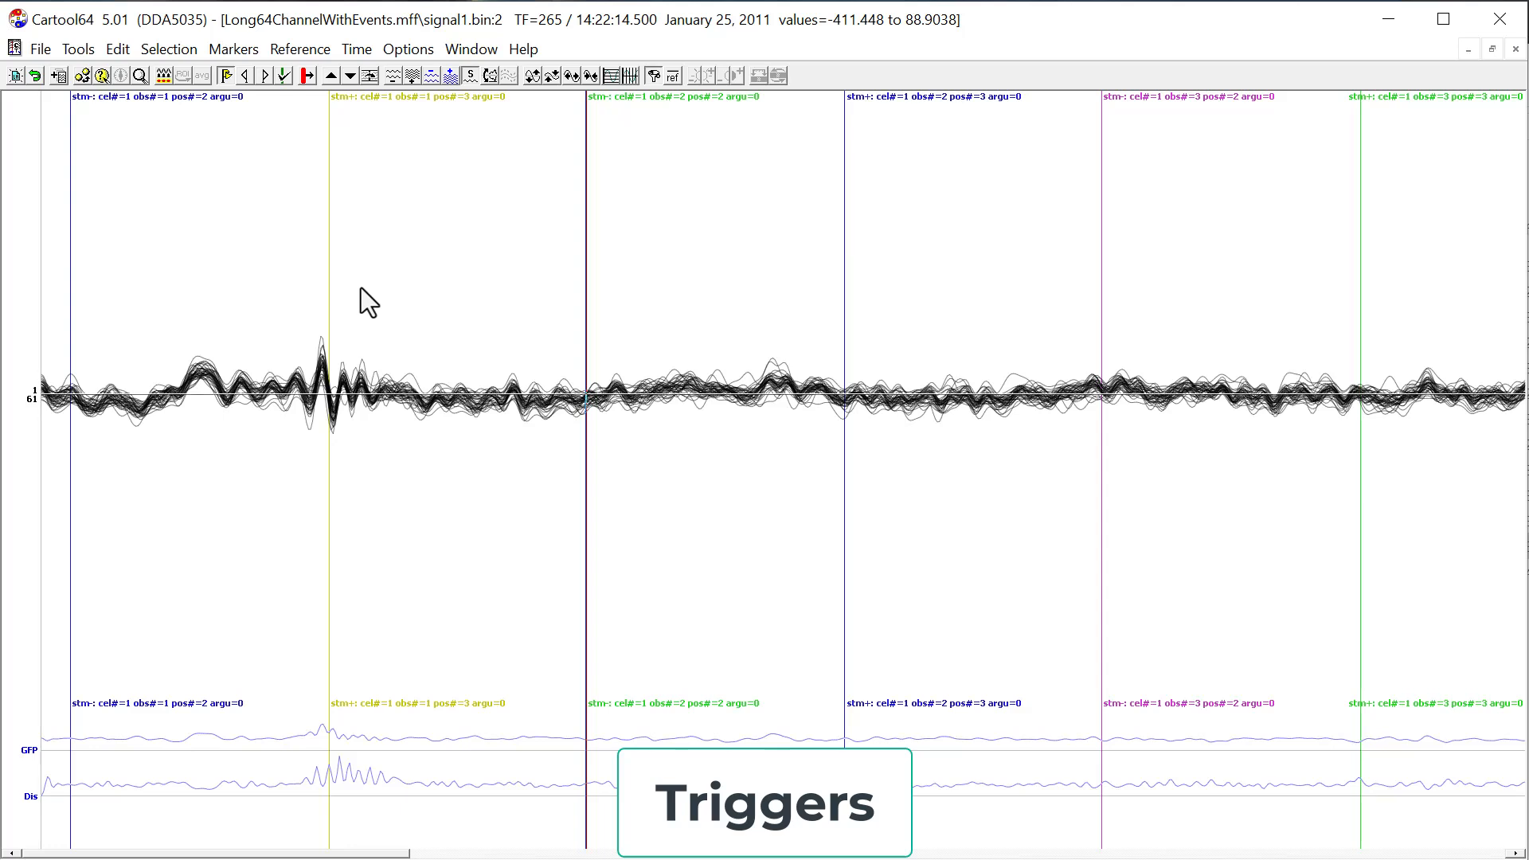
pyautogui.hotkey('ctrl', 'Right')
pyautogui.hotkey('ctrl', 'Right')
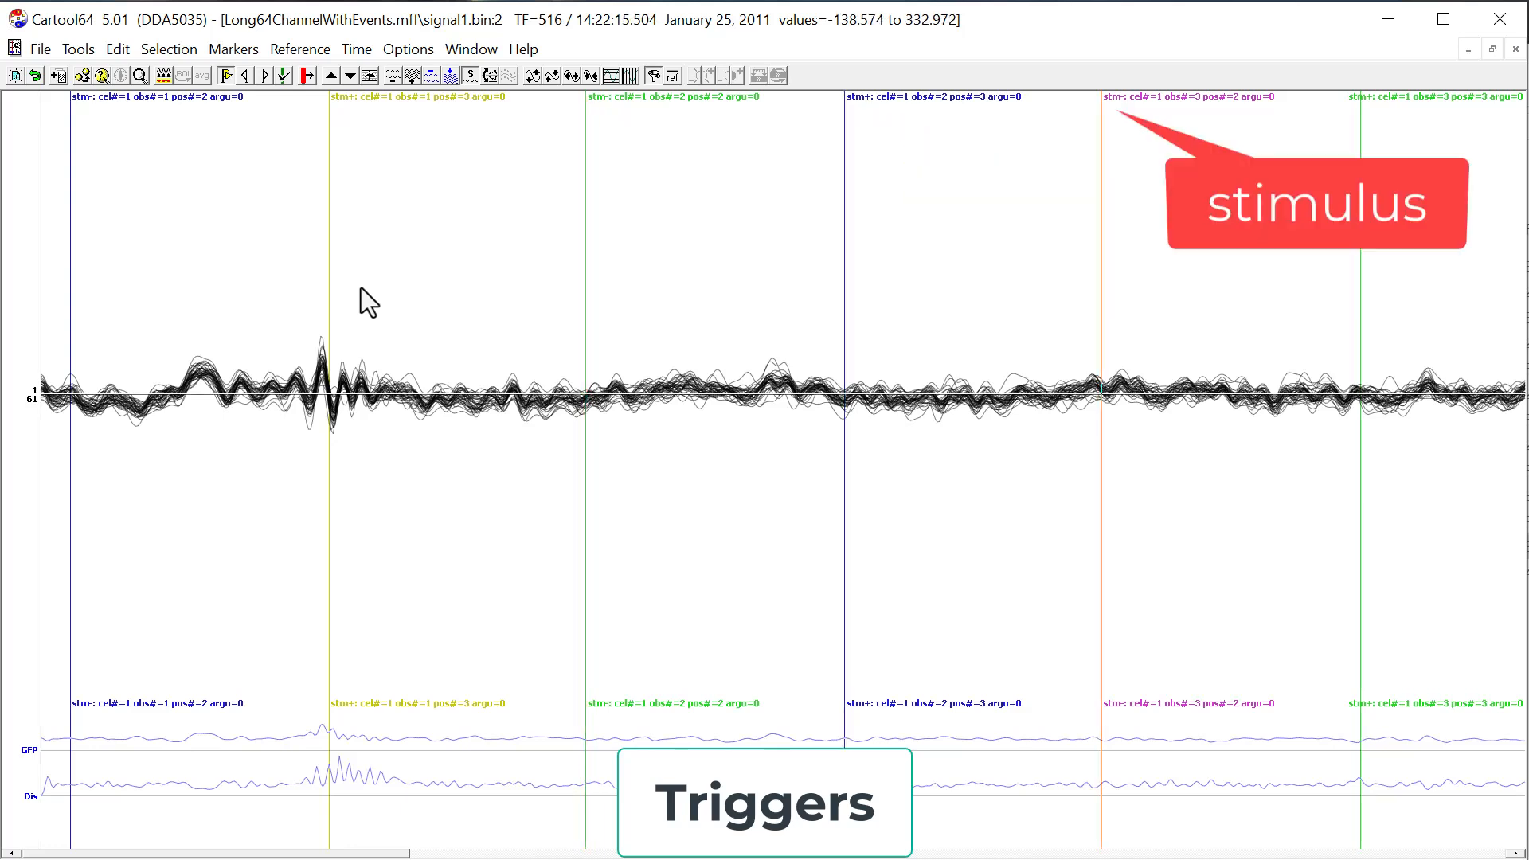
pyautogui.hotkey('ctrl', 'Right')
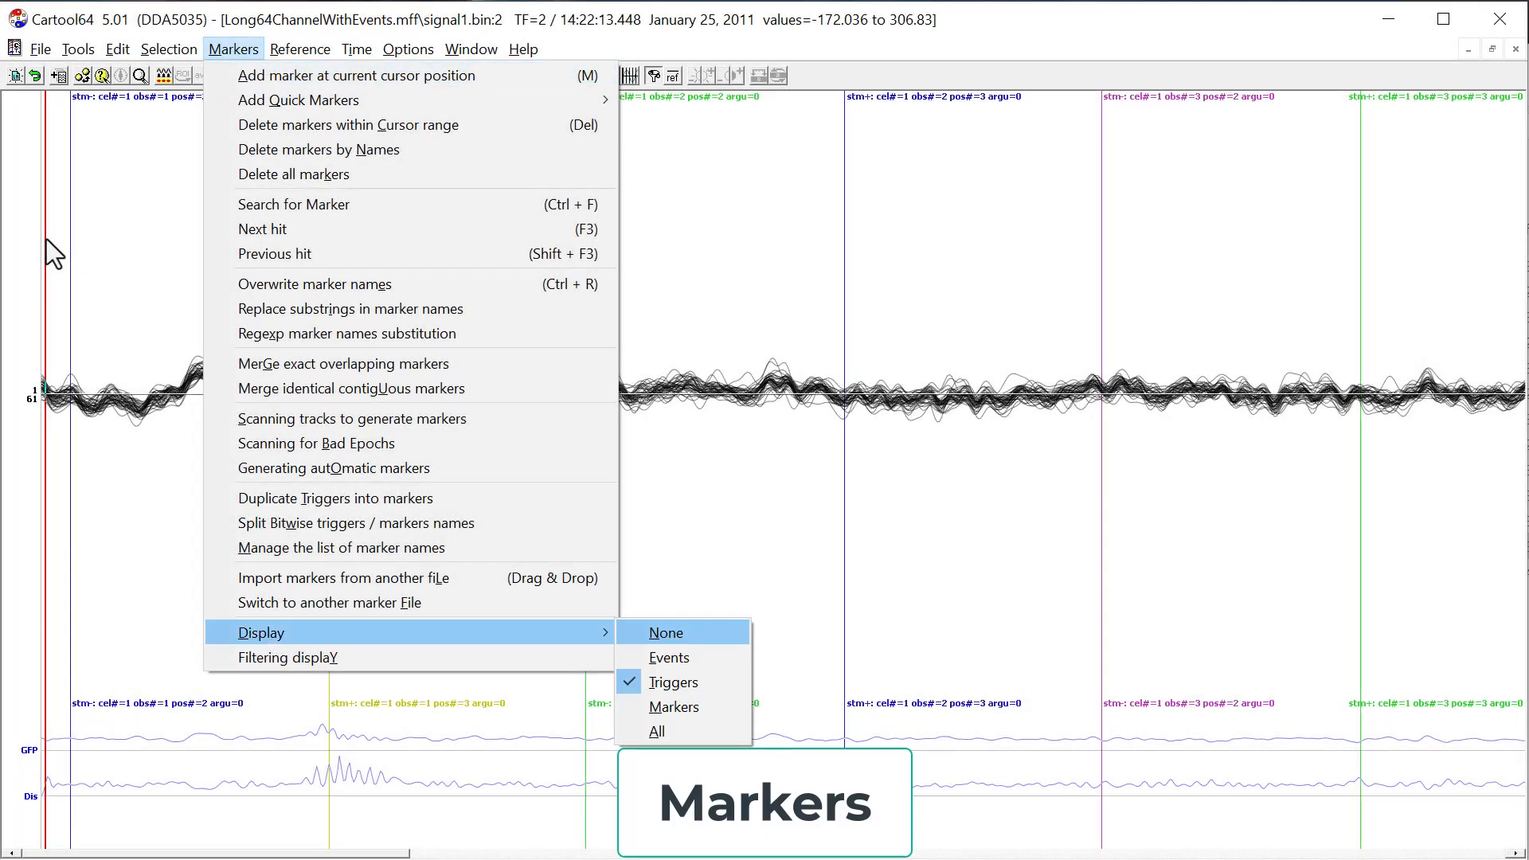
# Display only the markers, jump to the "Something" marker and rescale the tracks around it.
pyautogui.press('n')
pyautogui.hotkey('alt', 'm')
pyautogui.press('d')
pyautogui.press('m')
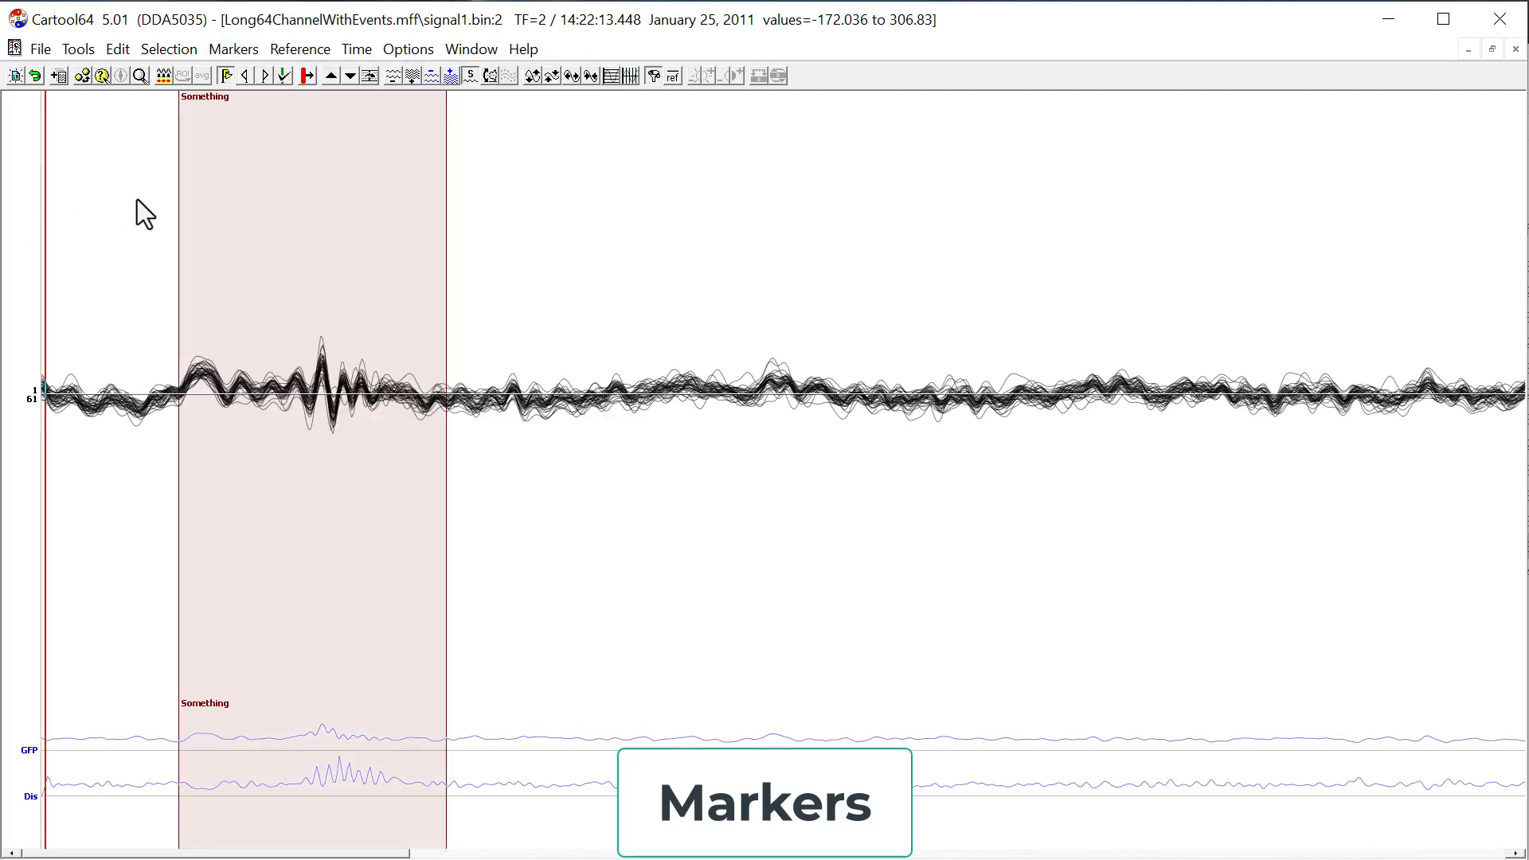
pyautogui.hotkey('ctrl', 'Right')
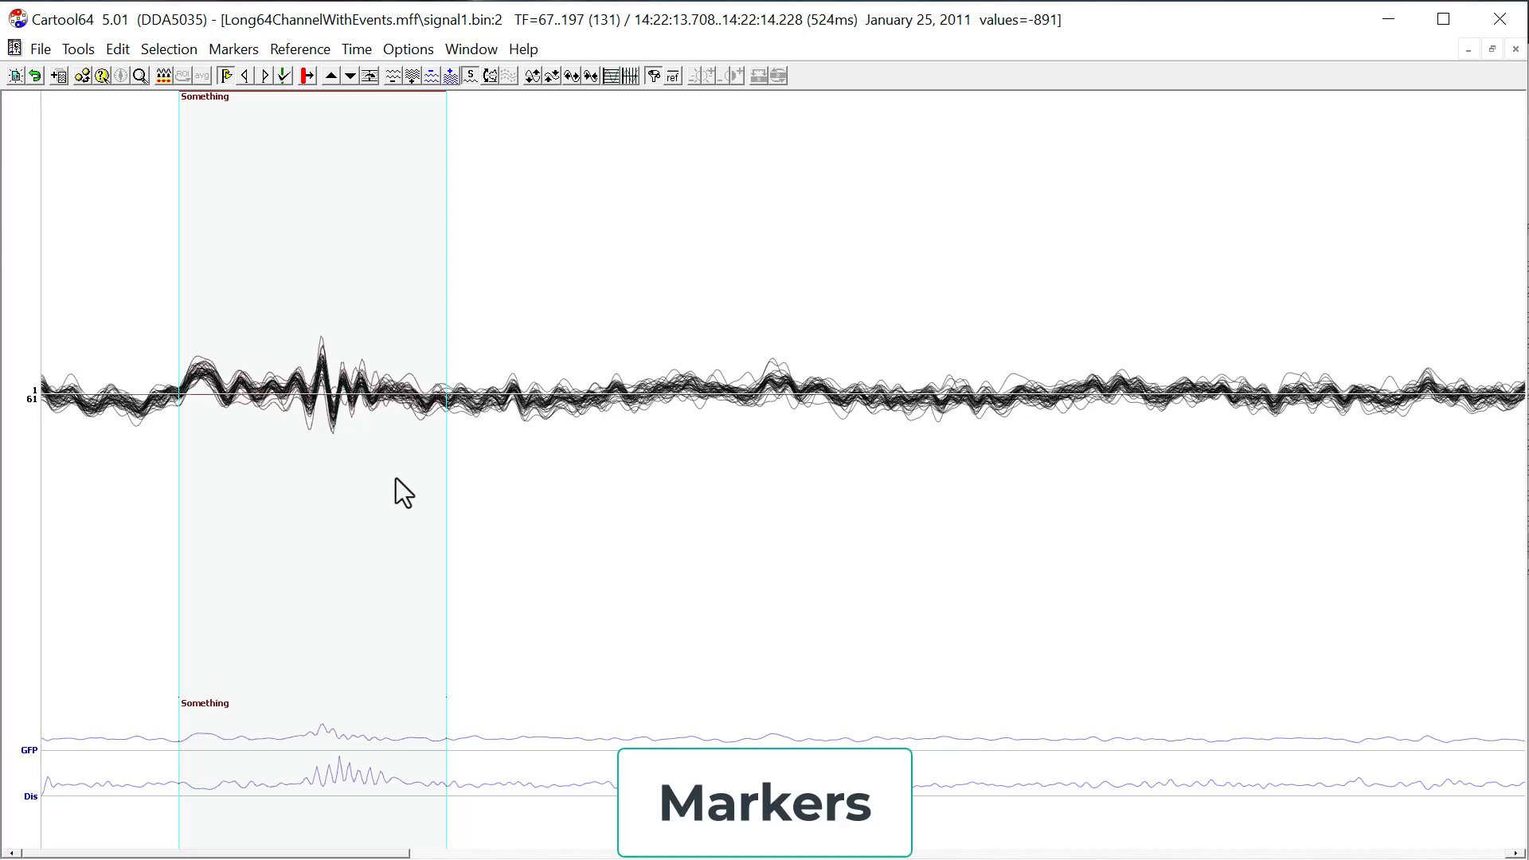
pyautogui.scroll(10, 389, 451)
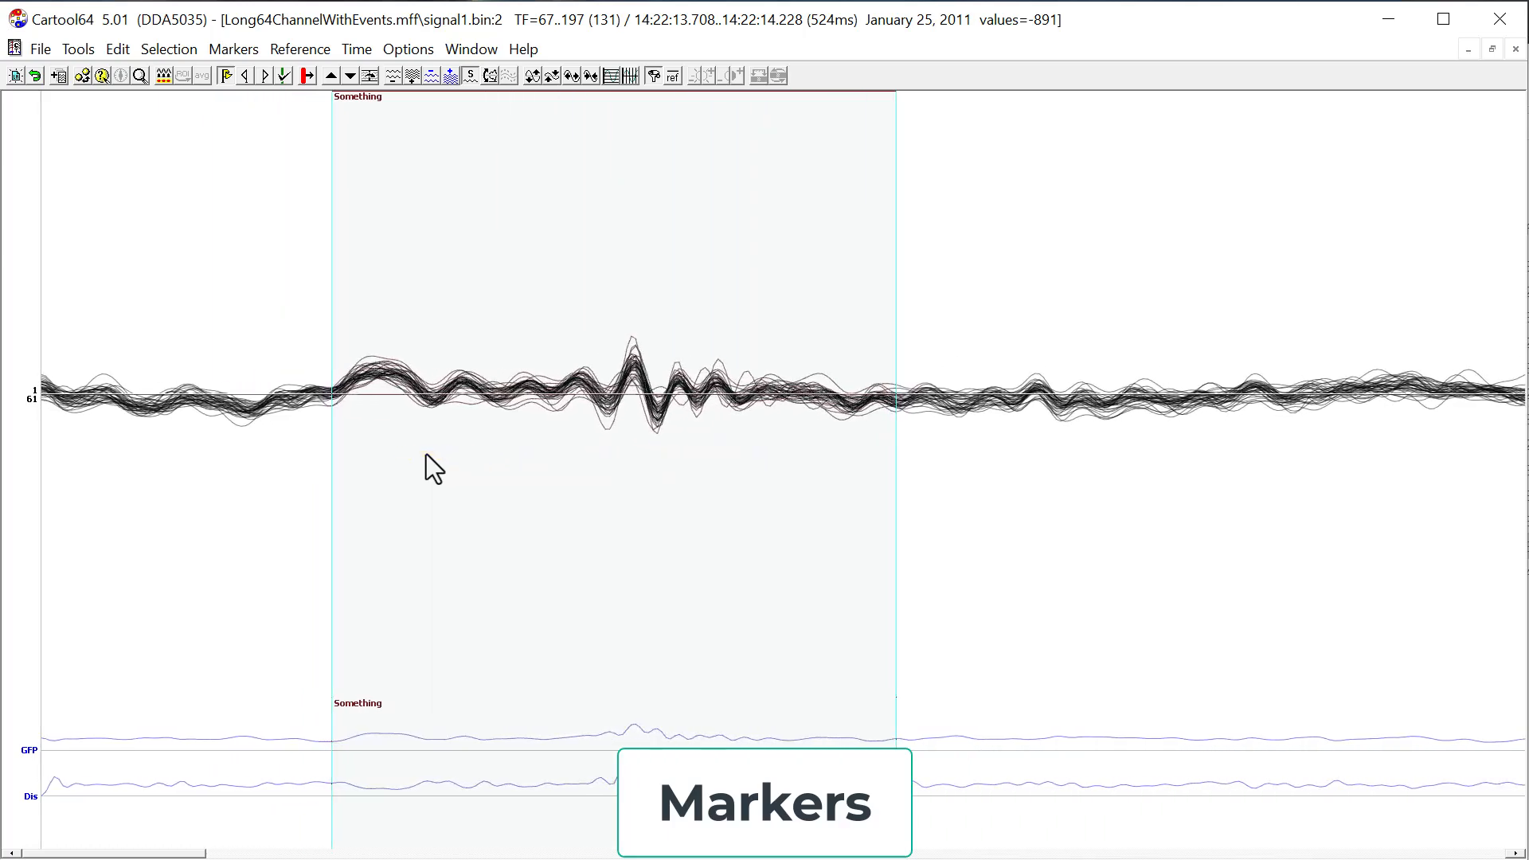
pyautogui.scroll(-5, 478, 487)
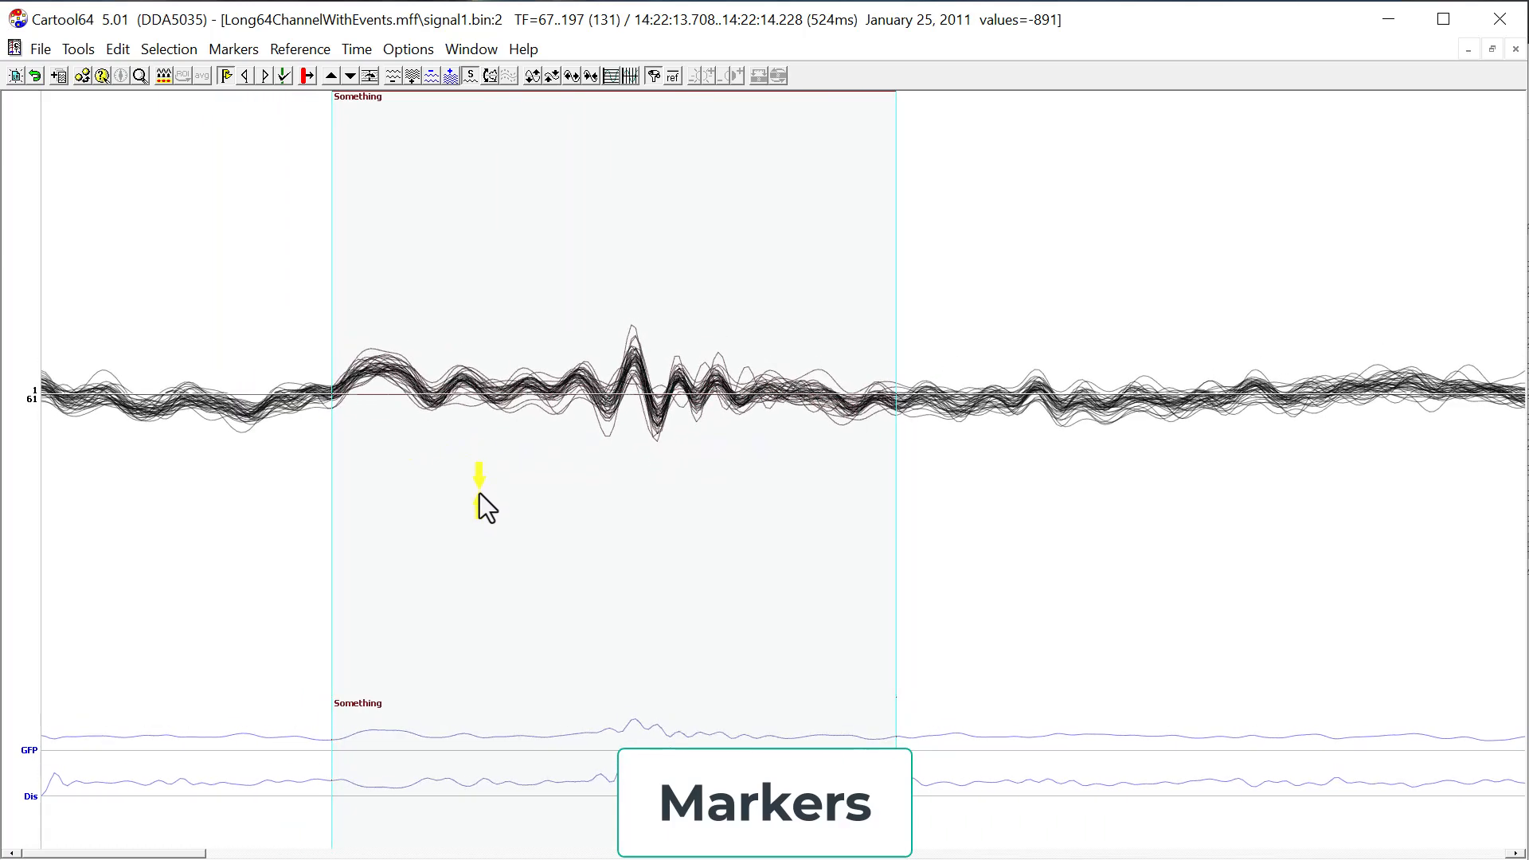
pyautogui.scroll(-1, 479, 494)
# Display only the events and set the cursor at the beginning of the recording.
pyautogui.scroll(-3, 494, 486)
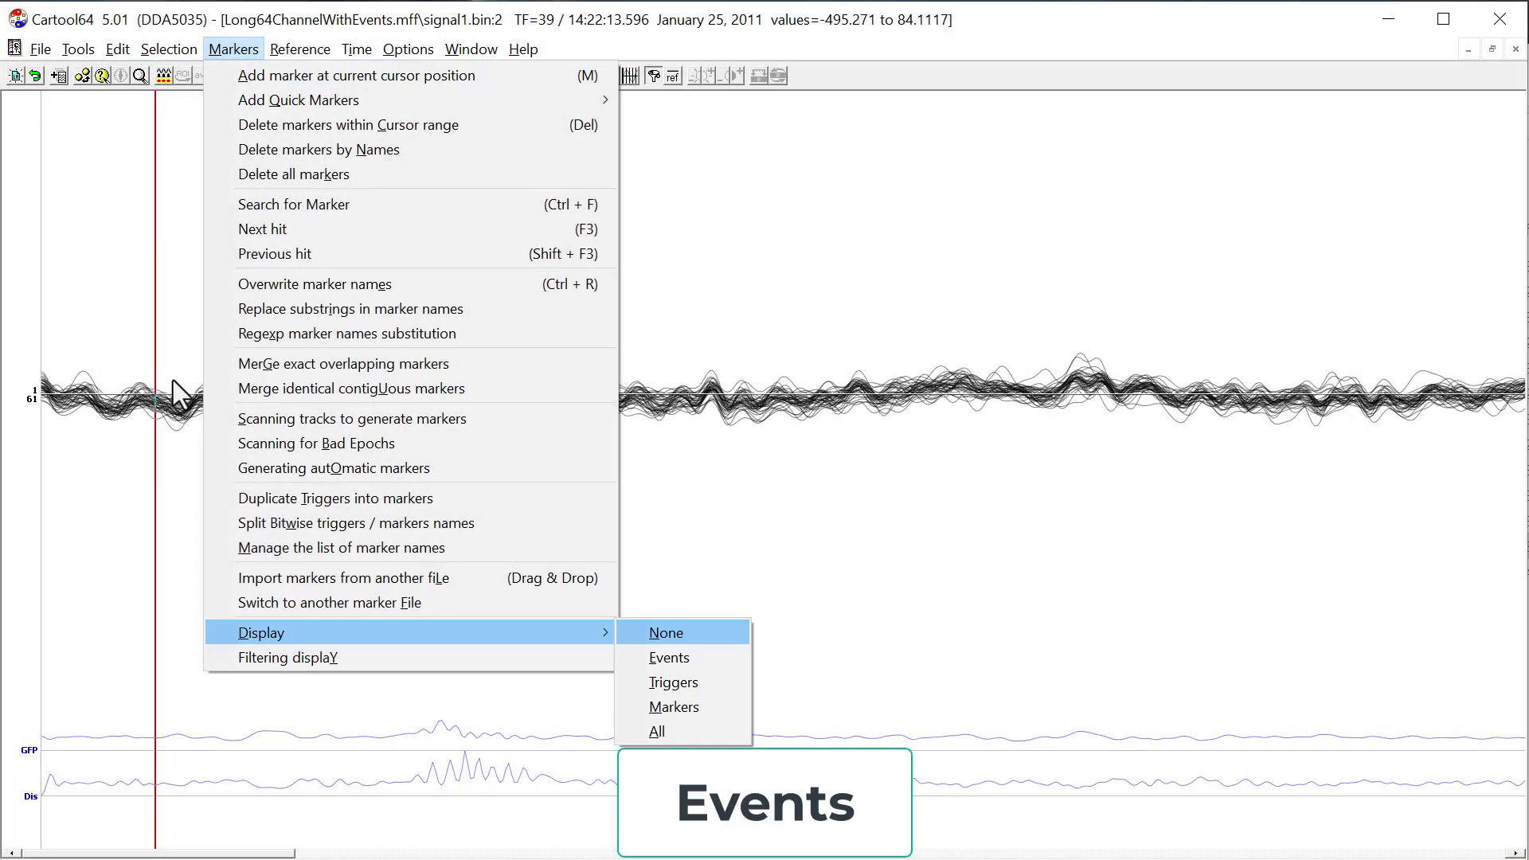
pyautogui.scroll(-3, 279, 370)
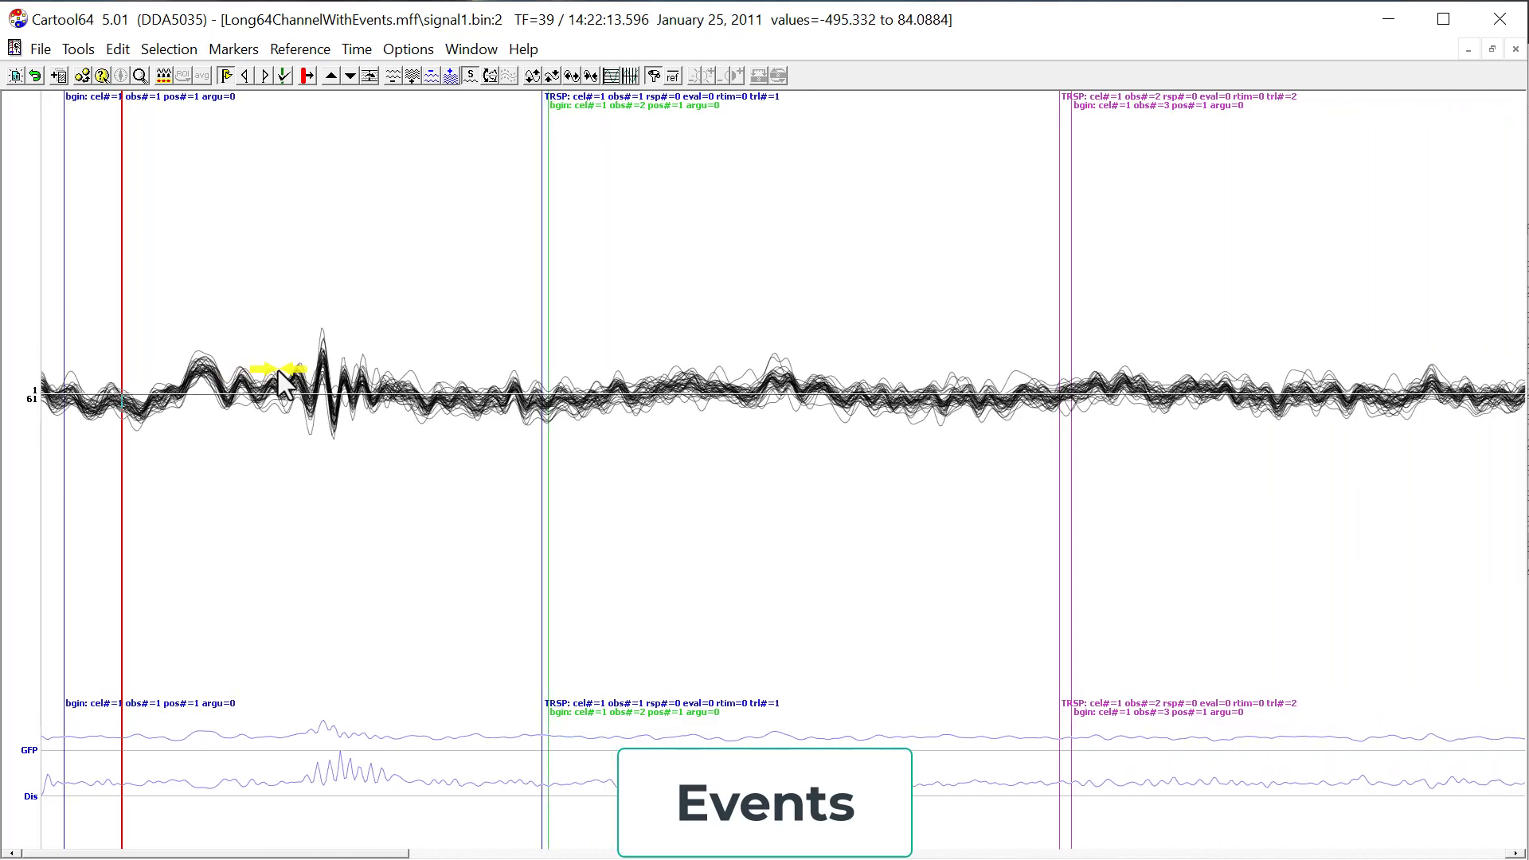
pyautogui.click(59, 255)
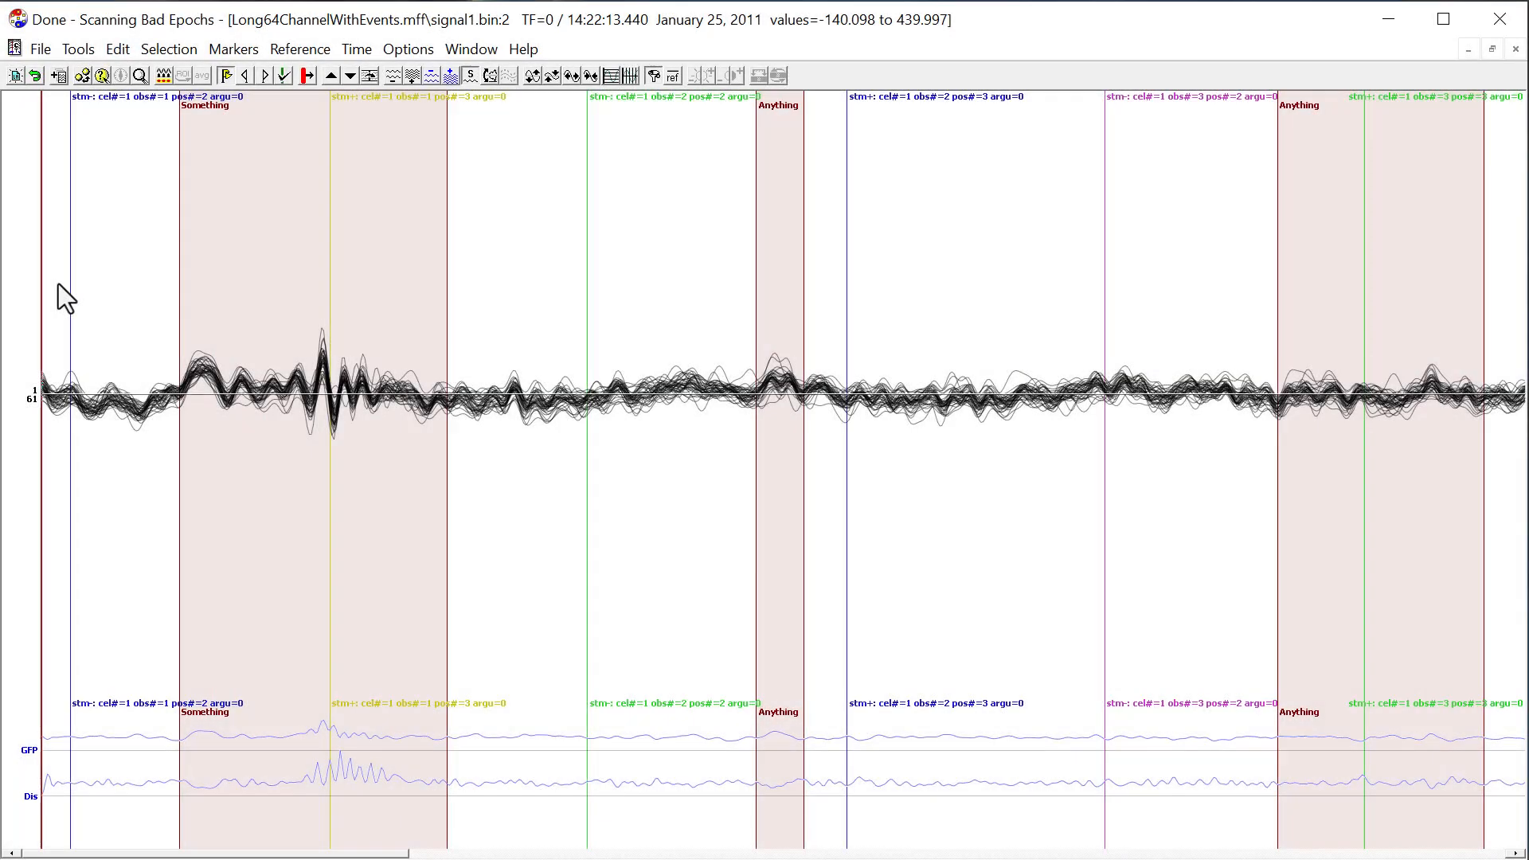
# Step the cursor forward through the successive triggers and markers, past the second "Anything" marker.
pyautogui.press('Tab')
pyautogui.press('Tab')
pyautogui.press('Tab')
pyautogui.press('Tab')
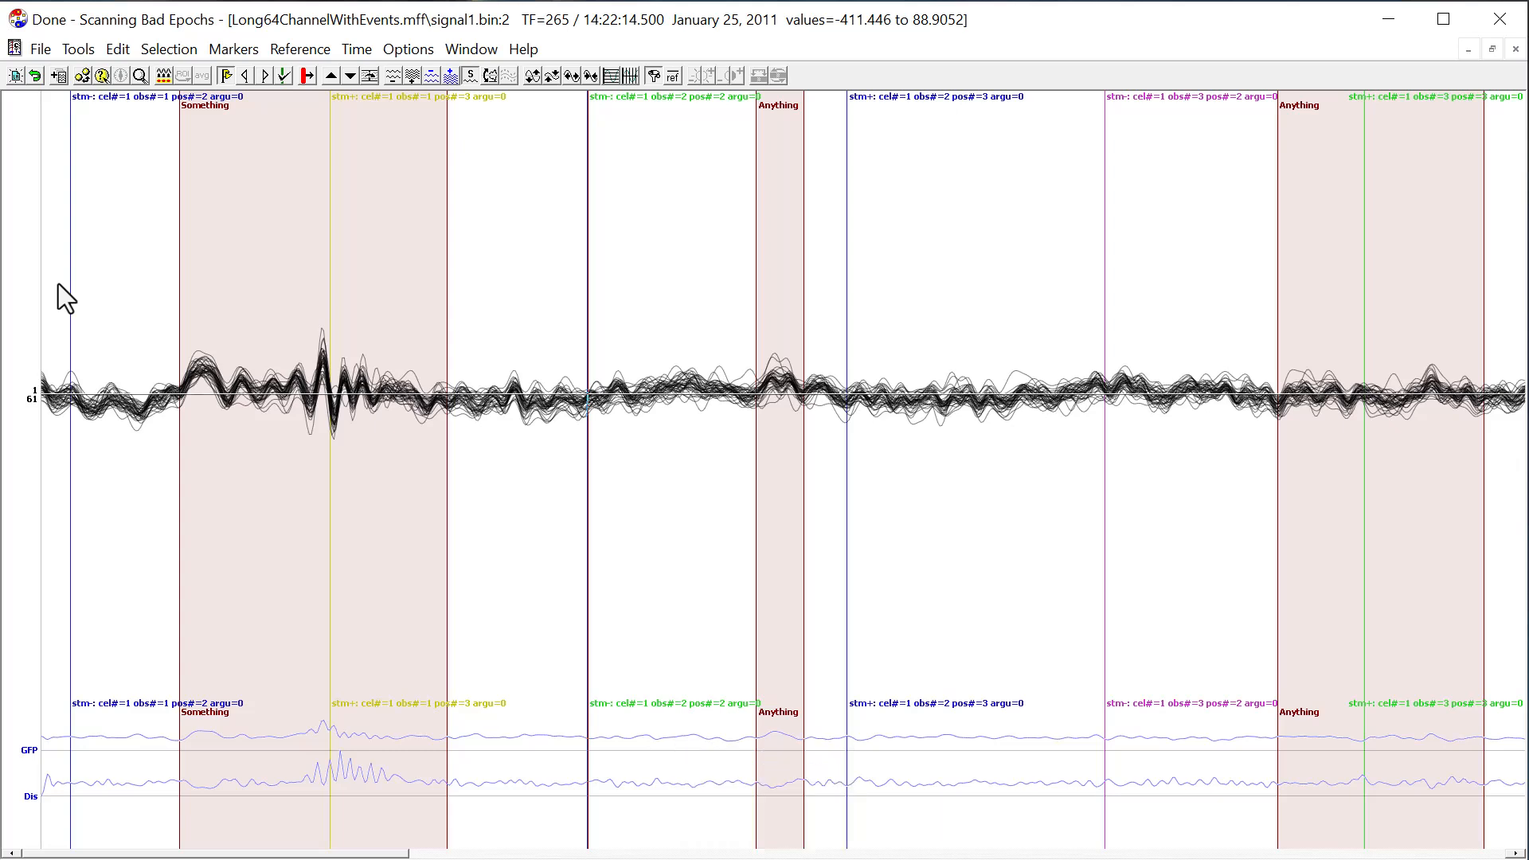
pyautogui.press('Tab')
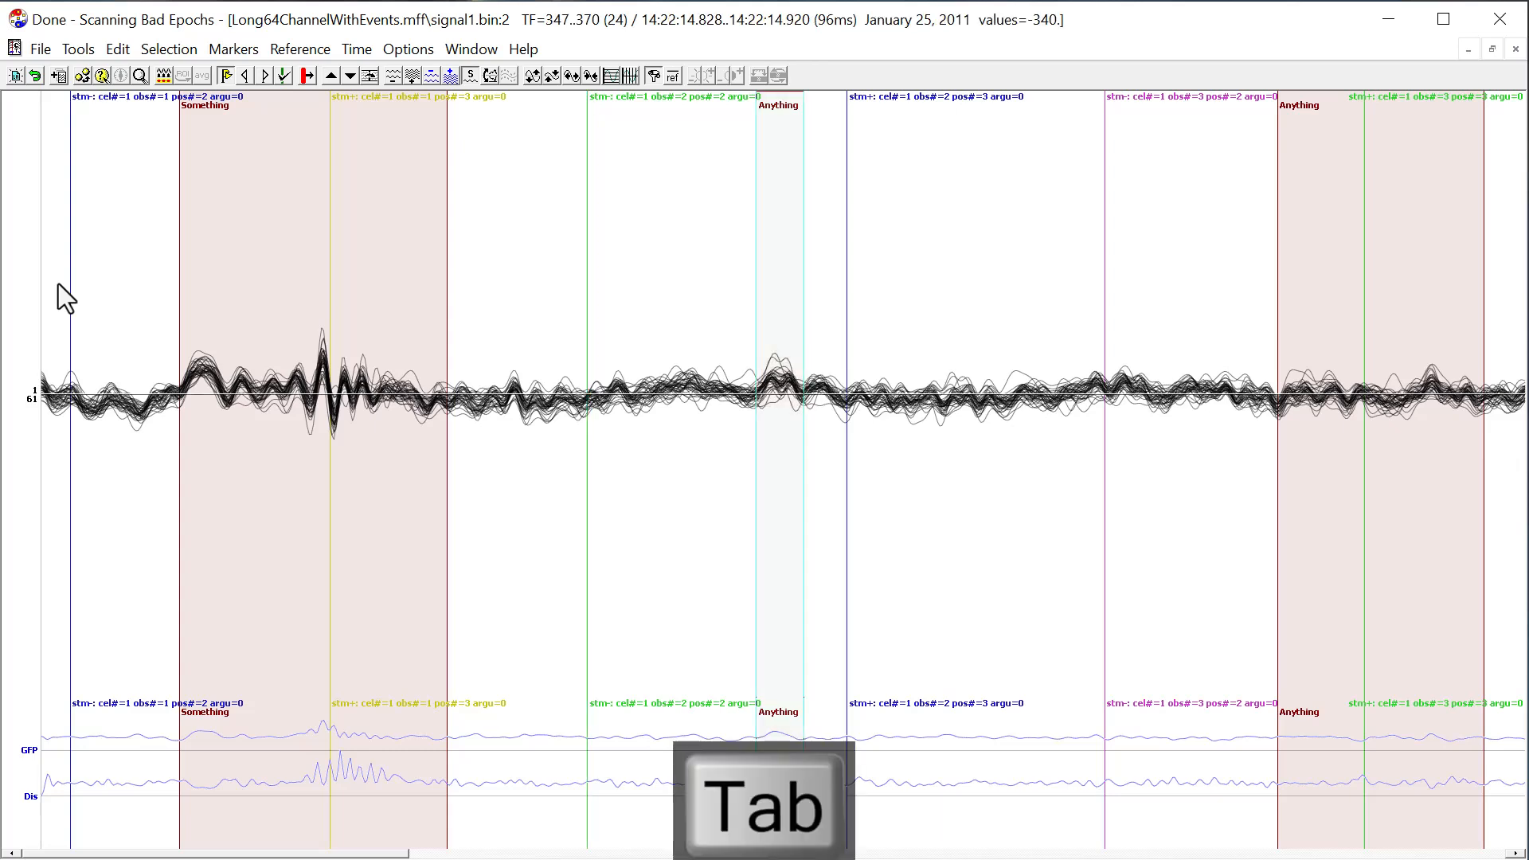
pyautogui.click(267, 74)
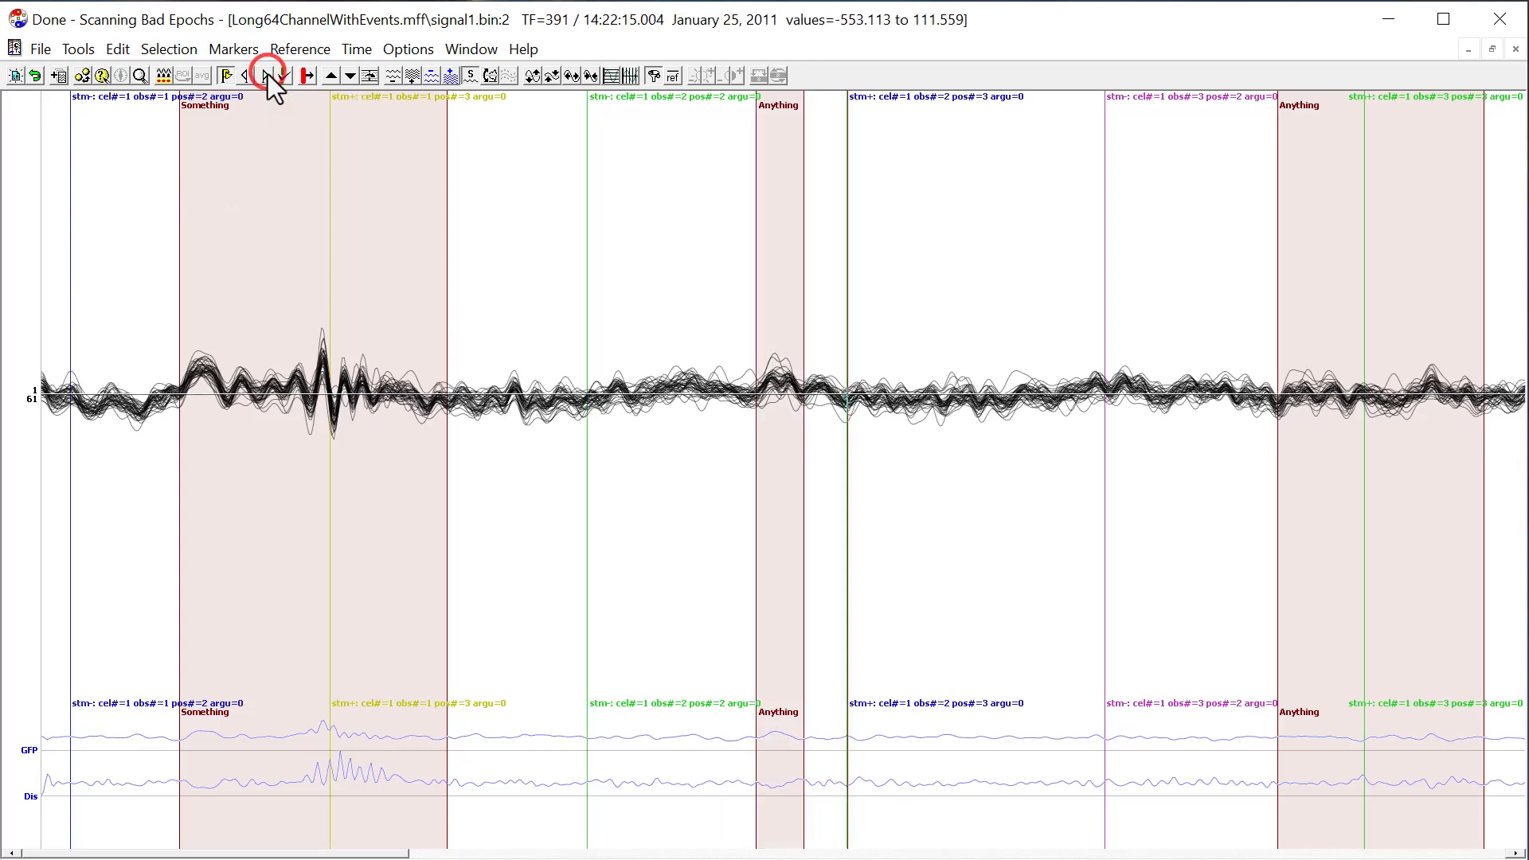
pyautogui.click(268, 75)
pyautogui.click(268, 74)
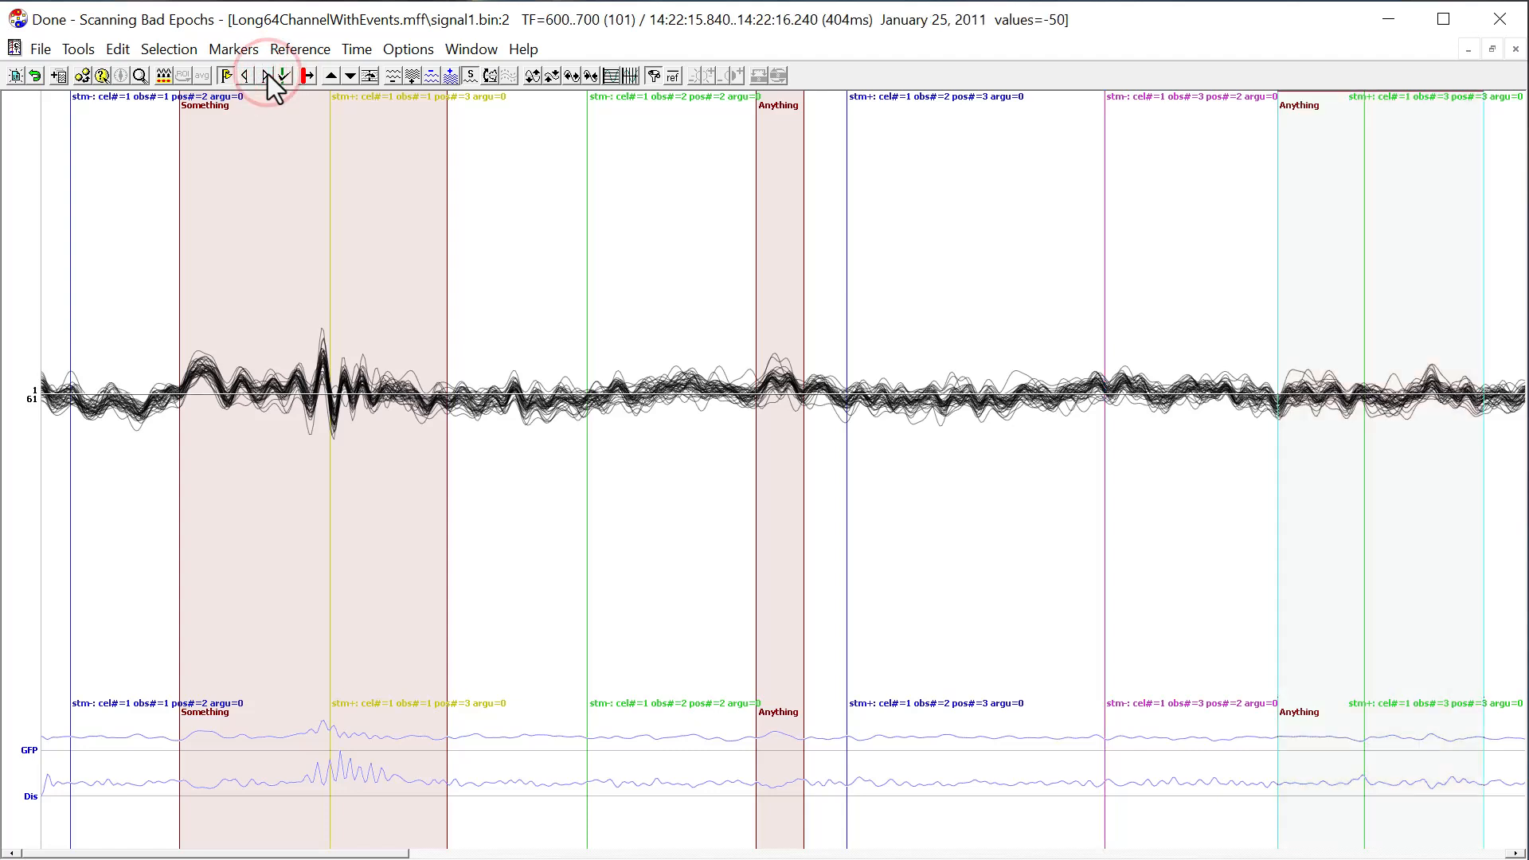
pyautogui.click(268, 74)
# Step the cursor backward through the triggers and markers to the first stm- trigger.
pyautogui.hotkey('shift', 'Tab')
pyautogui.hotkey('shift', 'Tab')
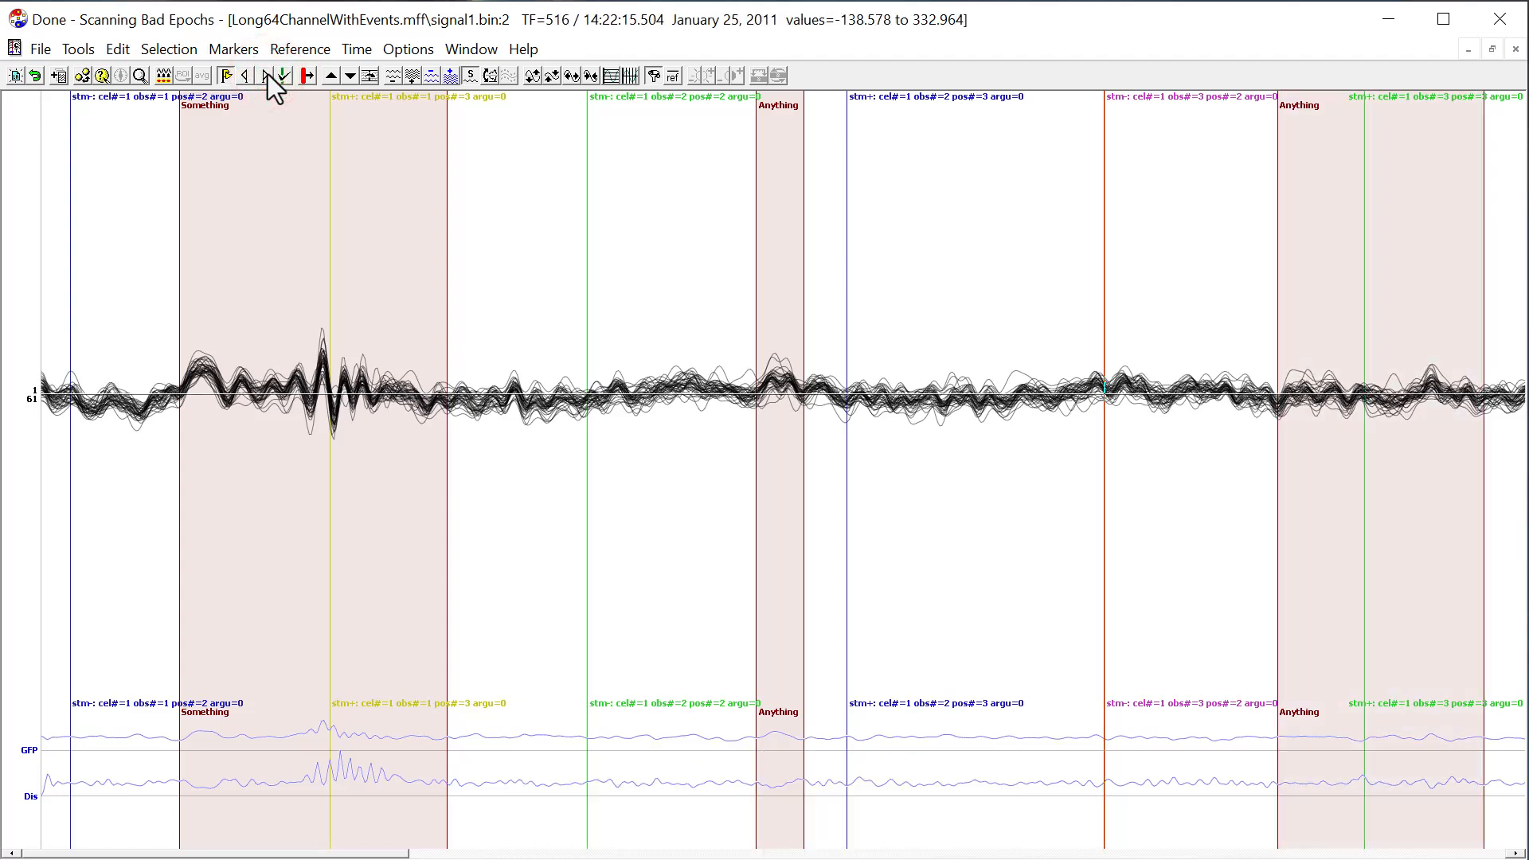
pyautogui.hotkey('shift', 'Tab')
pyautogui.hotkey('shift', 'Tab')
pyautogui.hotkey('shift', 'Tab')
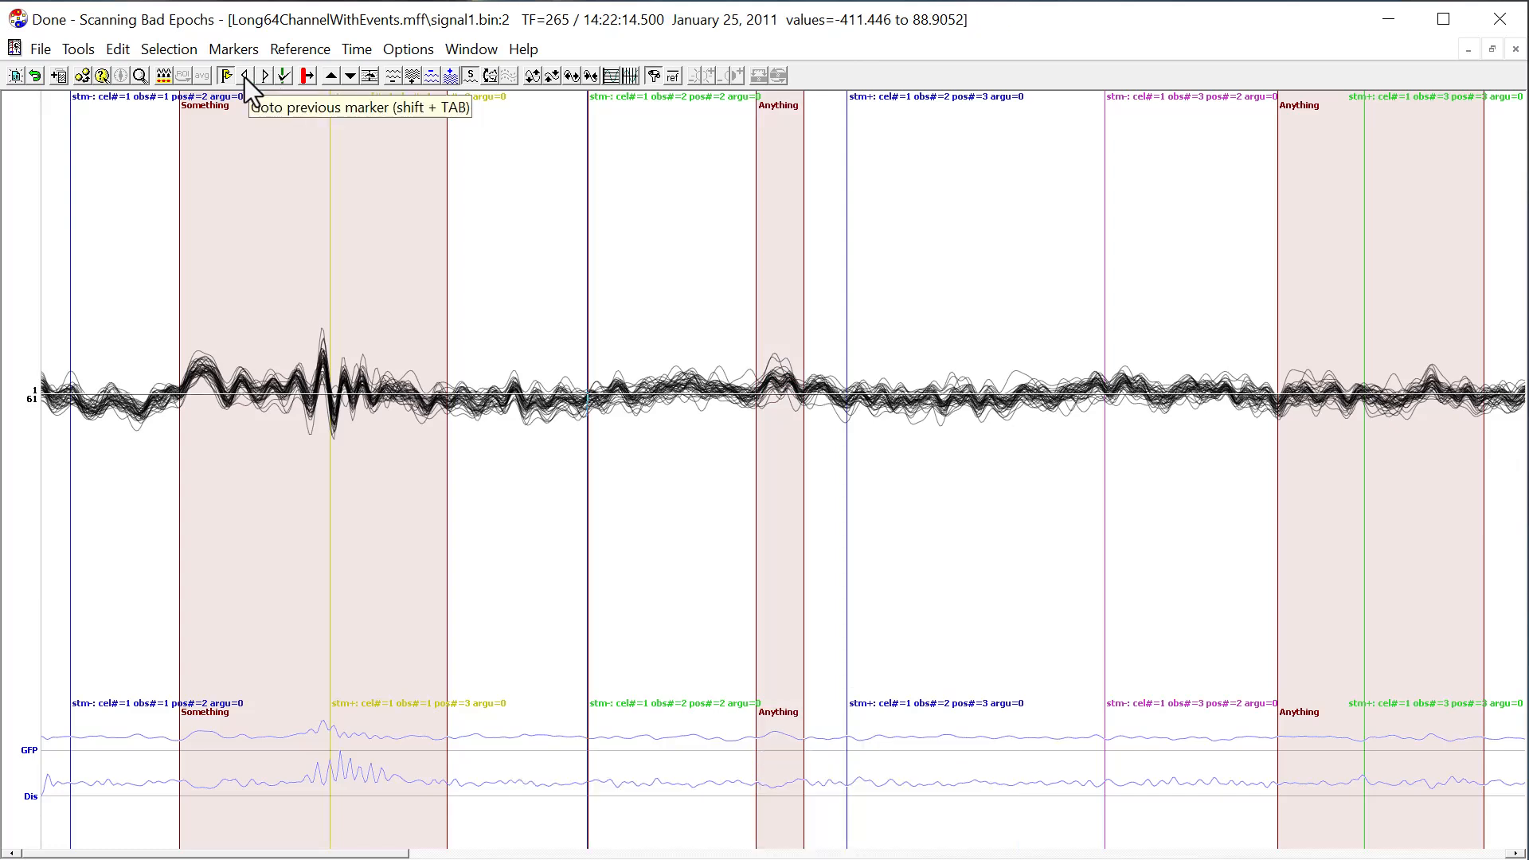
pyautogui.click(245, 77)
pyautogui.click(245, 76)
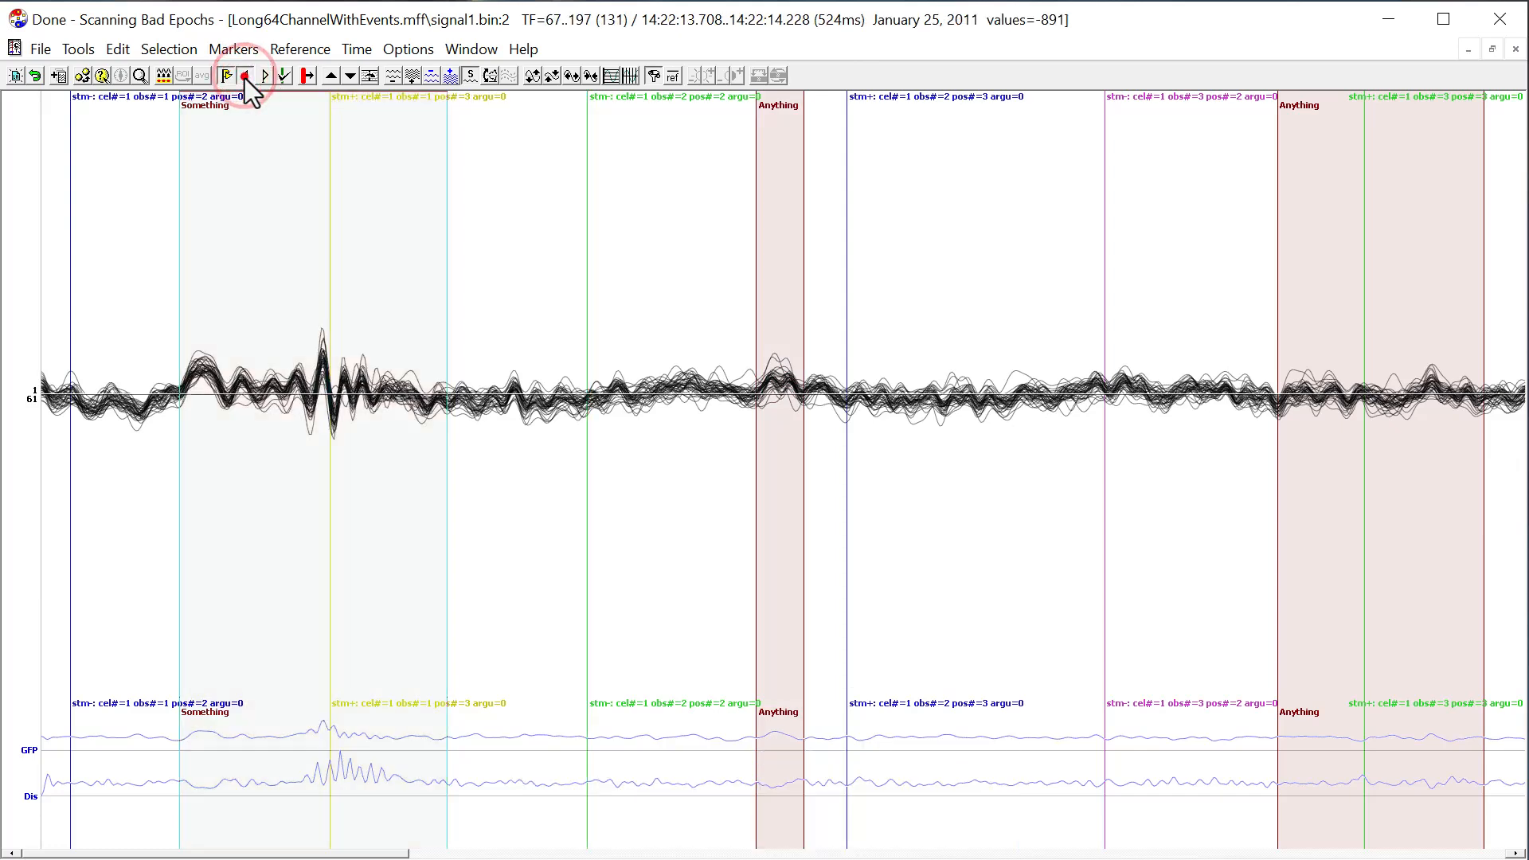
pyautogui.click(245, 77)
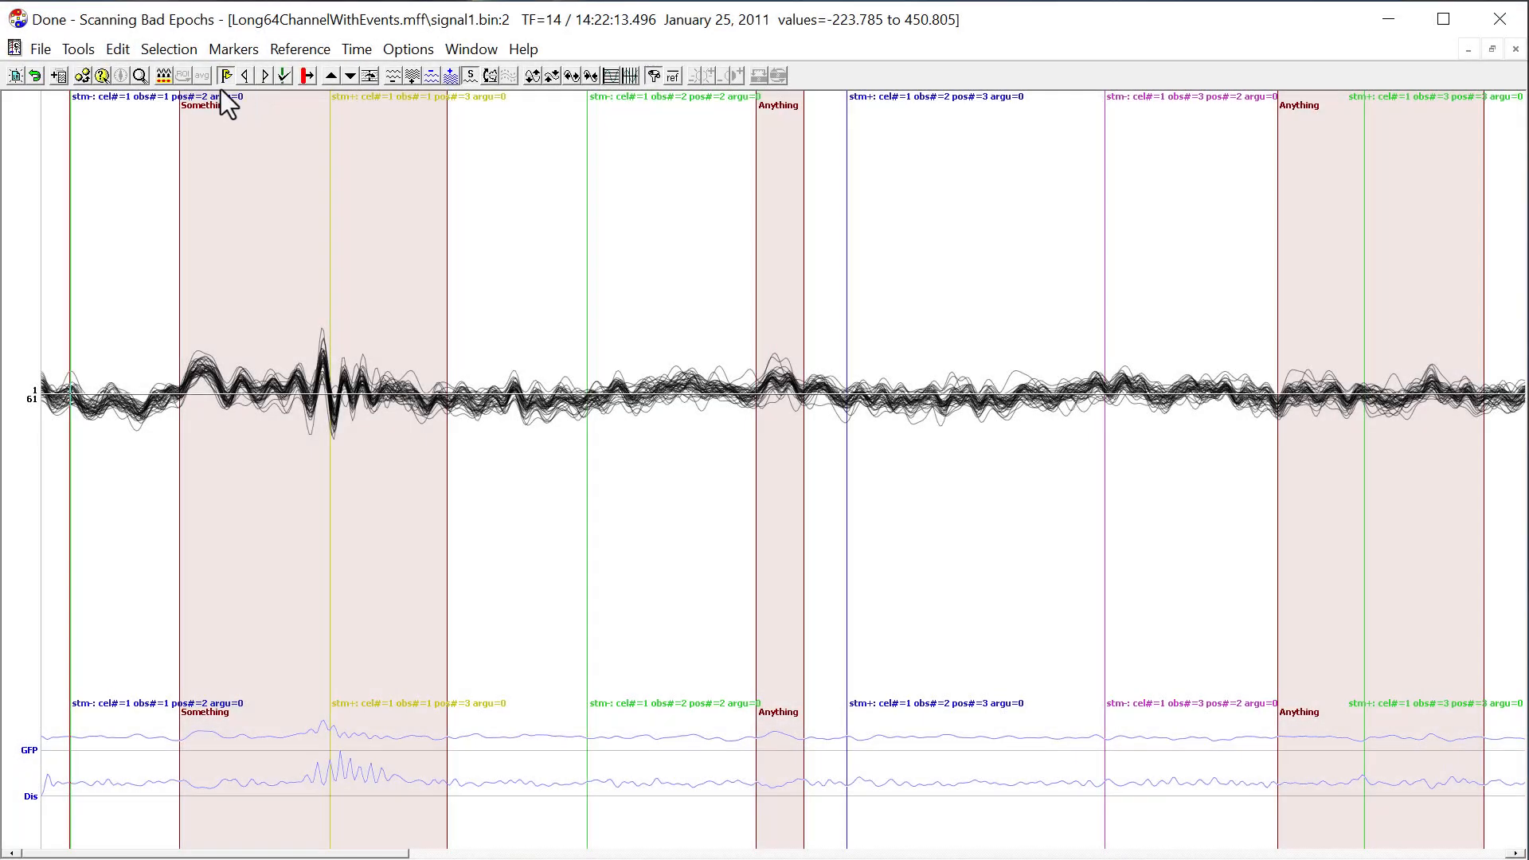
# Cycle through the marker display modes until no triggers, markers or events are shown.
pyautogui.click(227, 77)
pyautogui.click(227, 77)
pyautogui.click(227, 77)
pyautogui.click(227, 77)
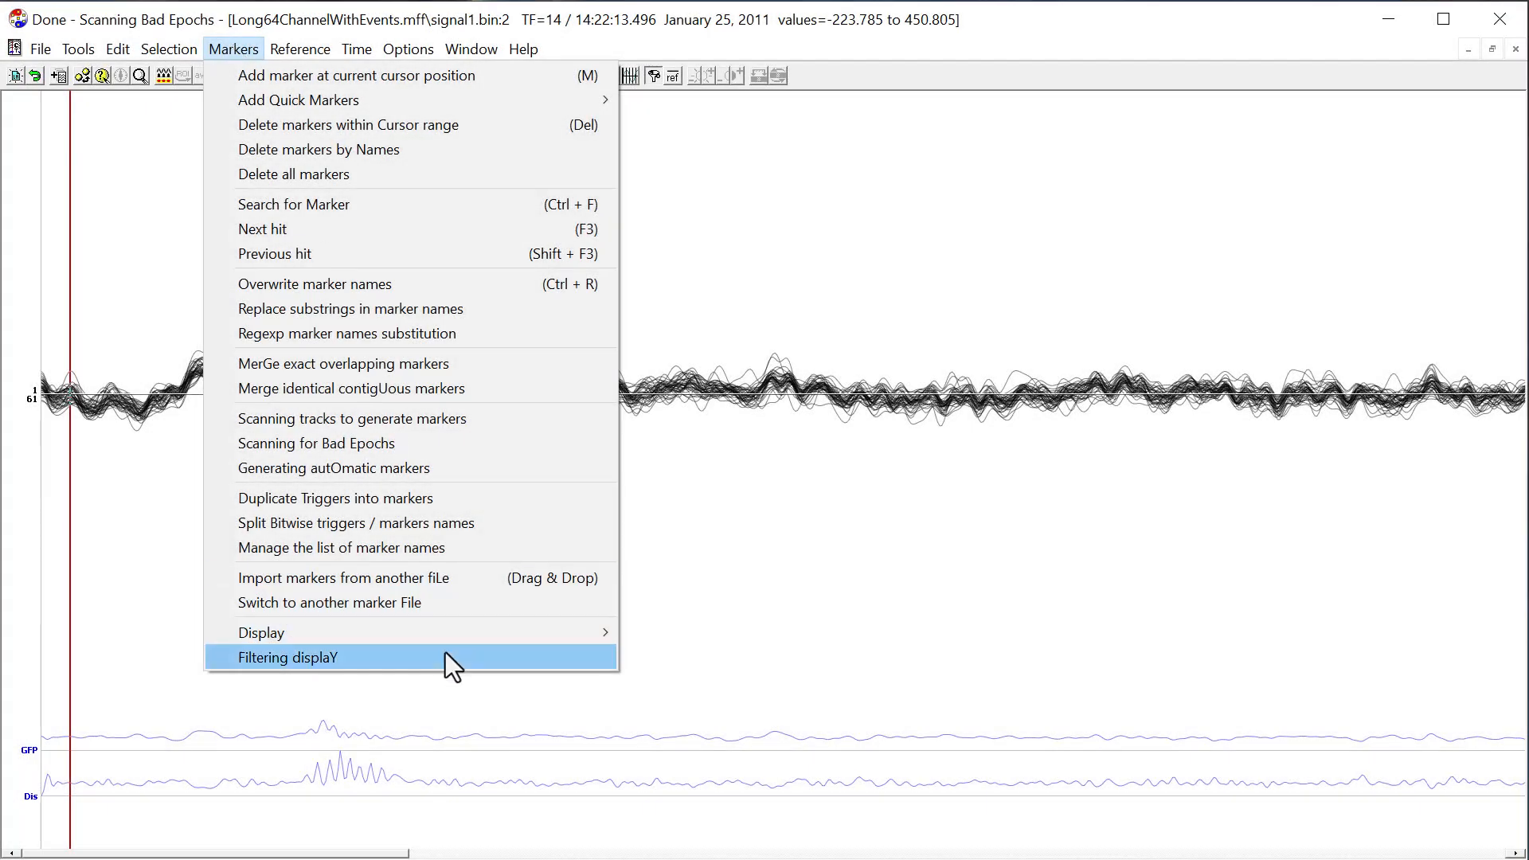
# Switch the display to triggers only and move the cursor forward from trigger to trigger.
pyautogui.moveTo(452, 636)
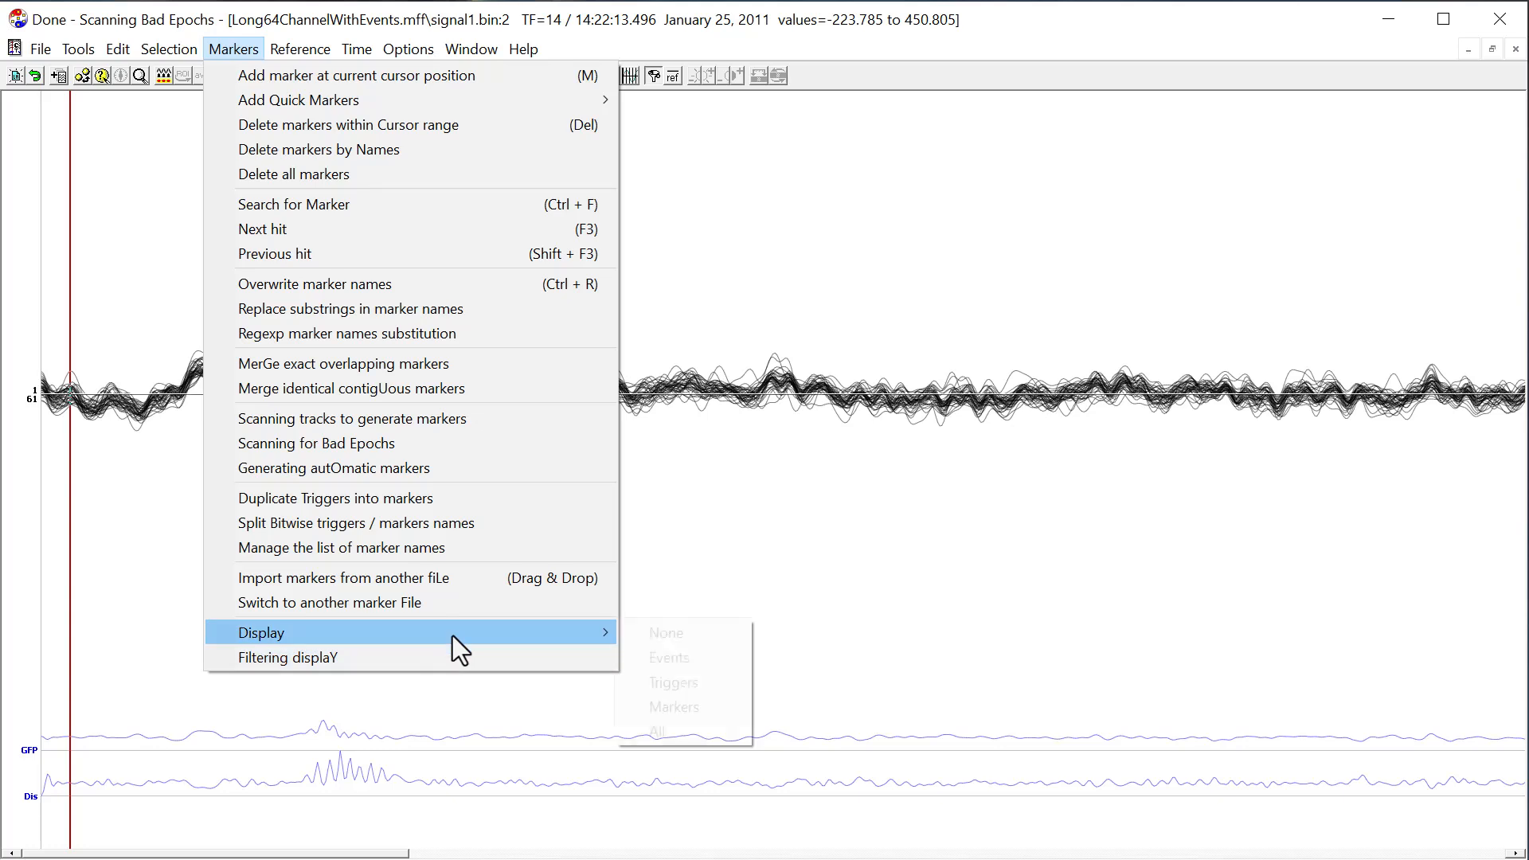
pyautogui.click(673, 683)
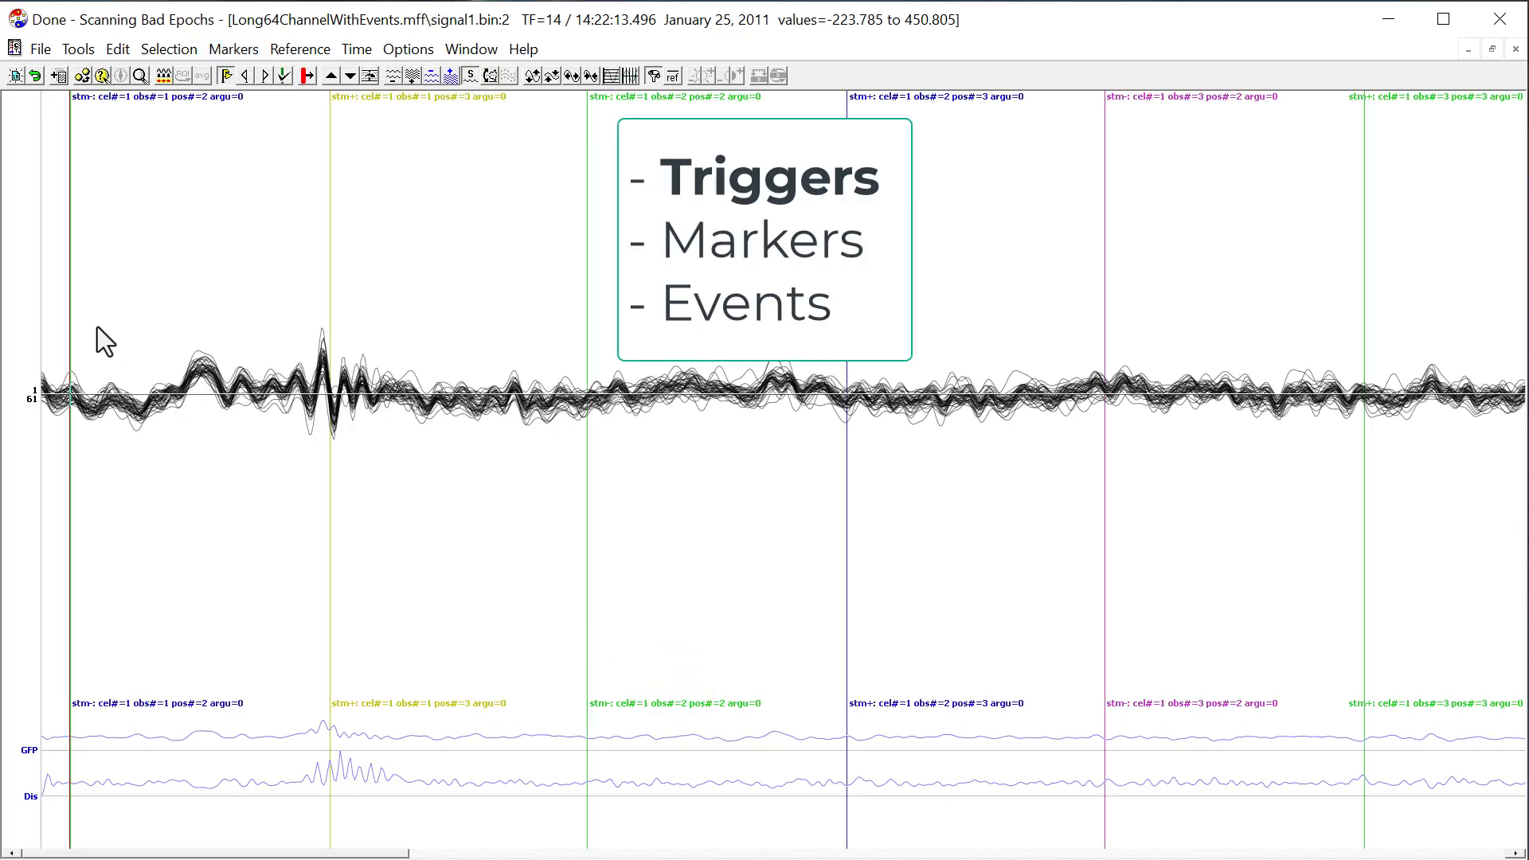
pyautogui.click(62, 307)
pyautogui.press('Tab')
pyautogui.press('Tab')
pyautogui.press('Tab')
pyautogui.press('Tab')
pyautogui.press('Tab')
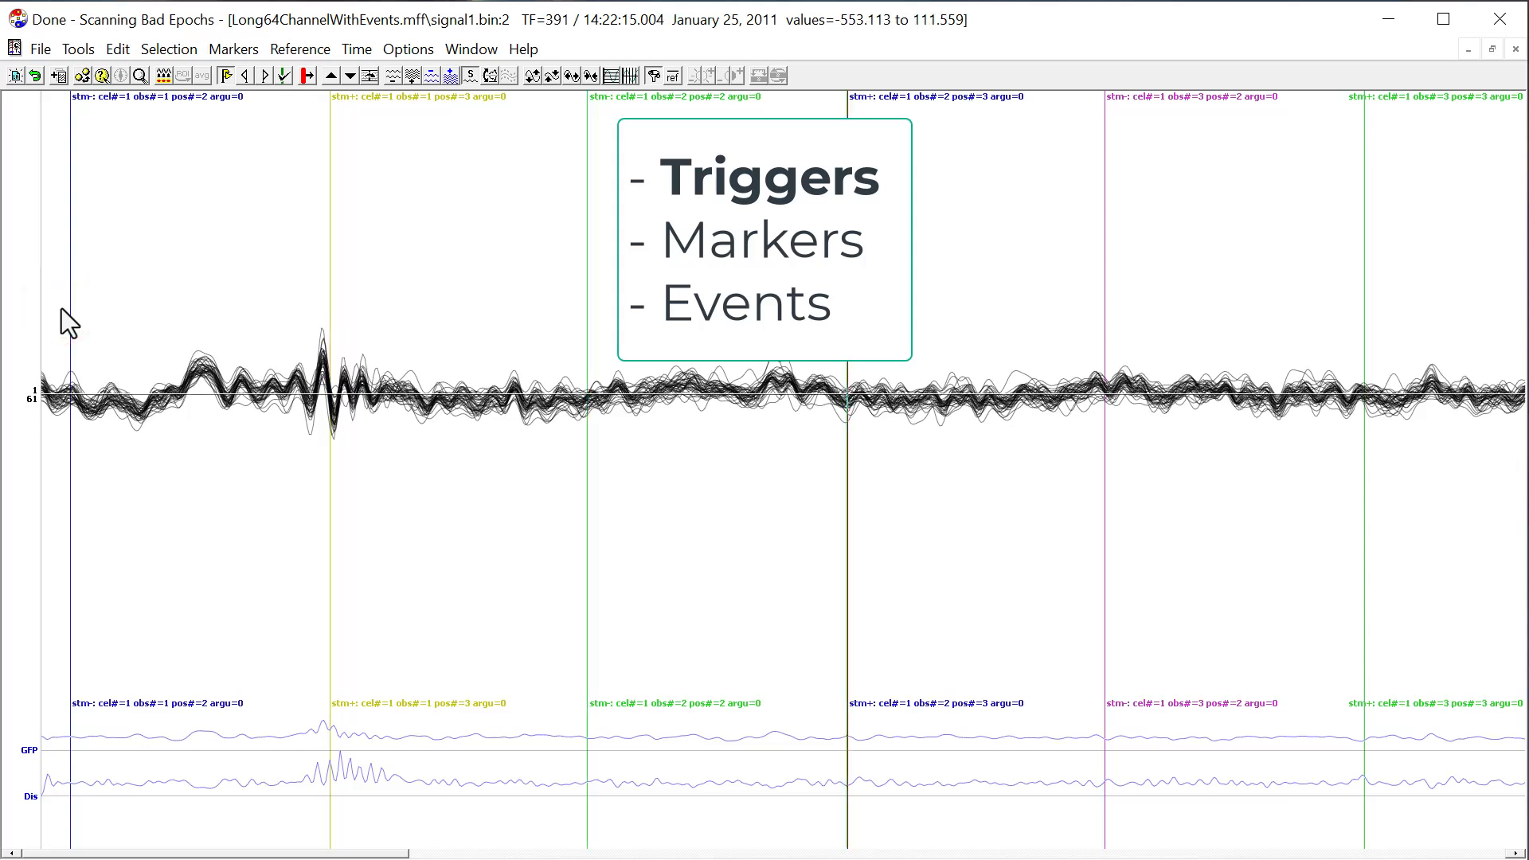
# Switch the display to markers only and jump from the "Something" marker through both "Anything" markers.
pyautogui.click(226, 52)
pyautogui.moveTo(473, 629)
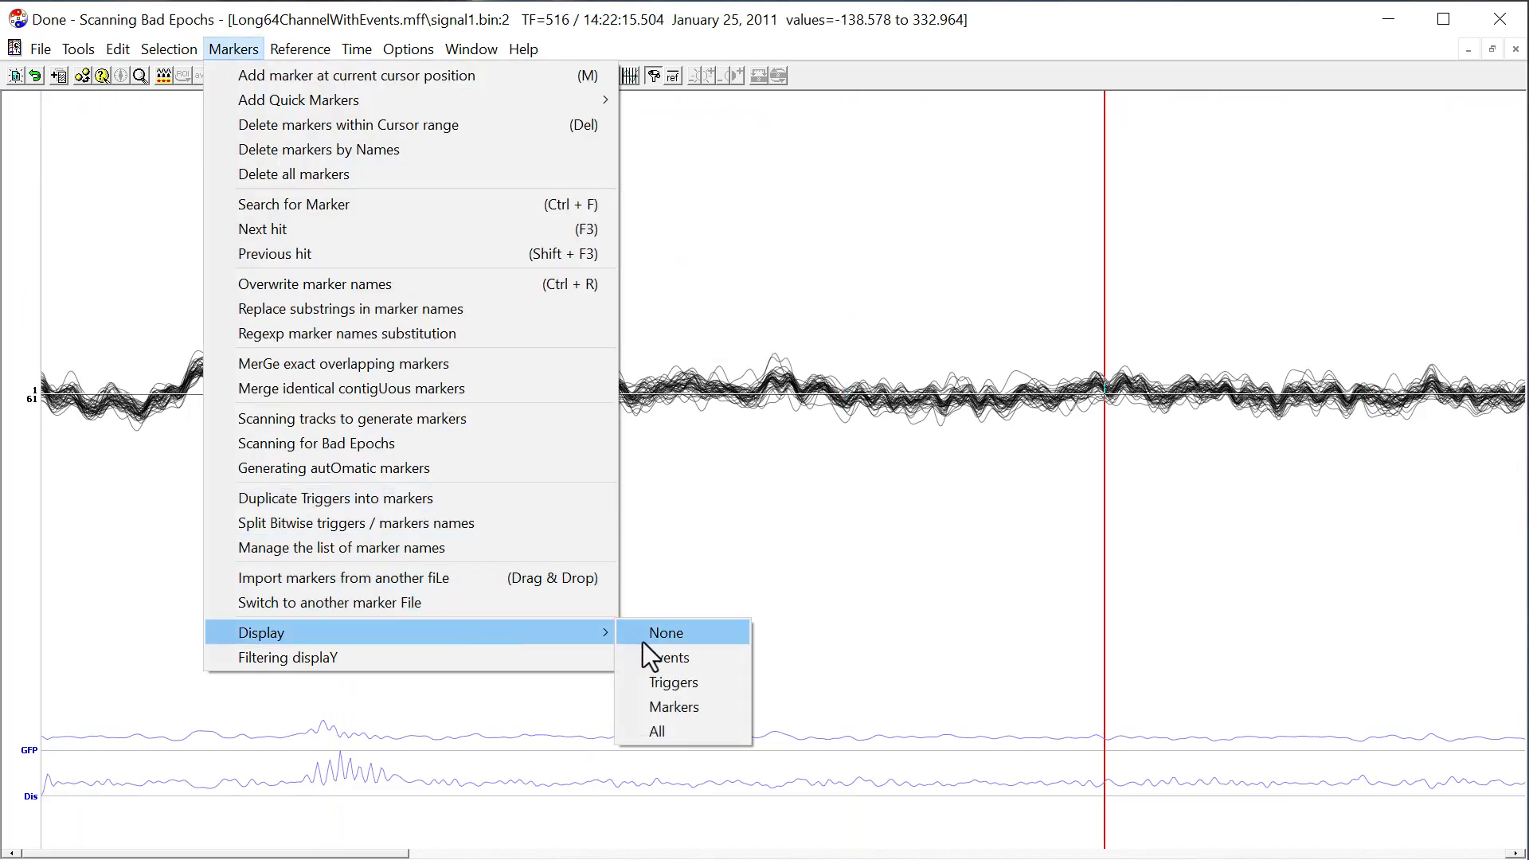
pyautogui.click(676, 709)
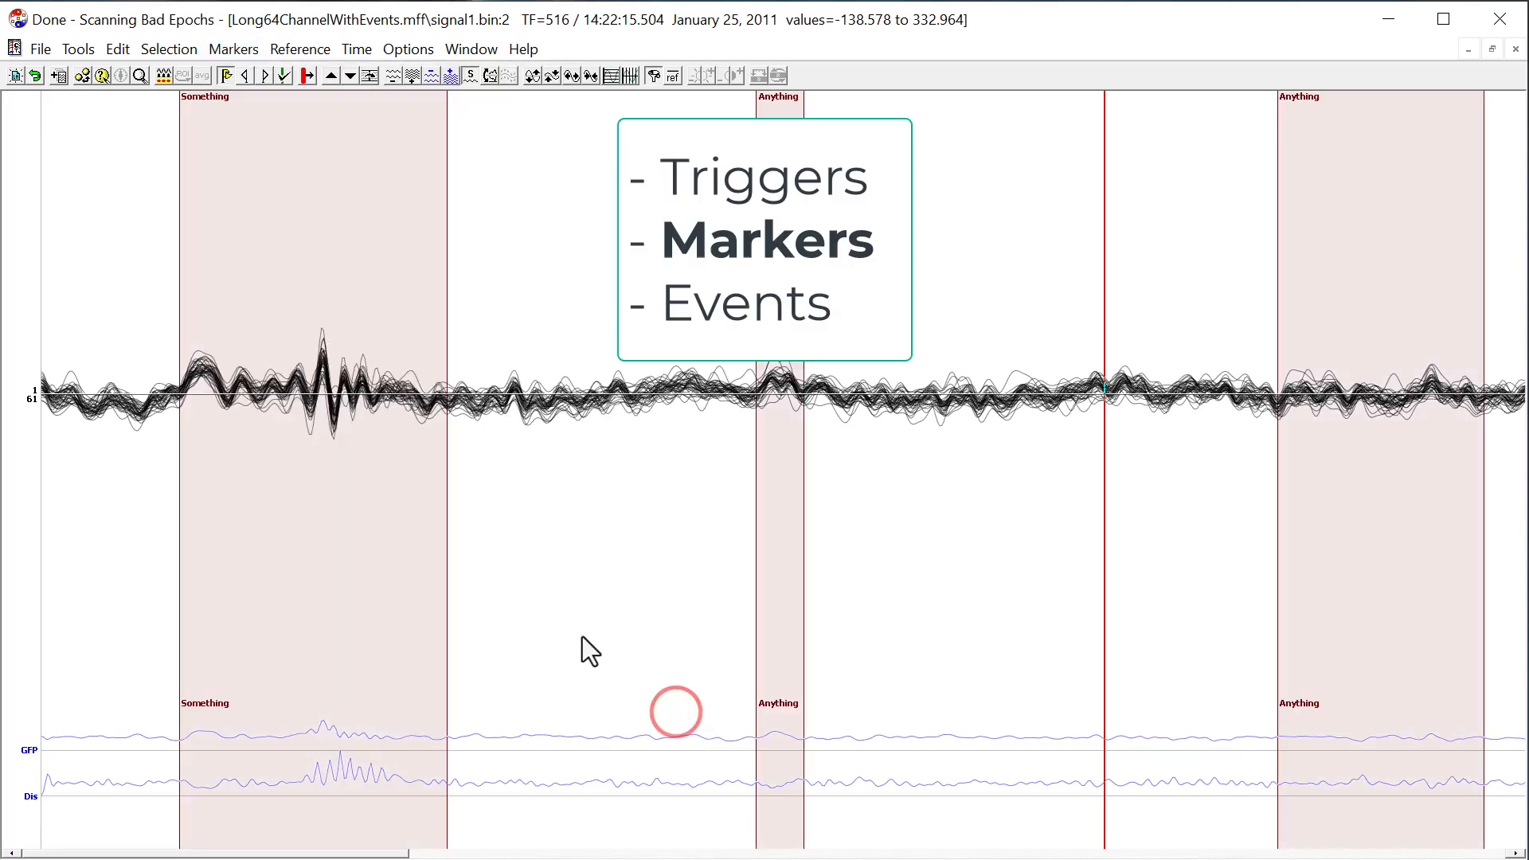
pyautogui.click(146, 390)
pyautogui.press('Tab')
pyautogui.press('Tab')
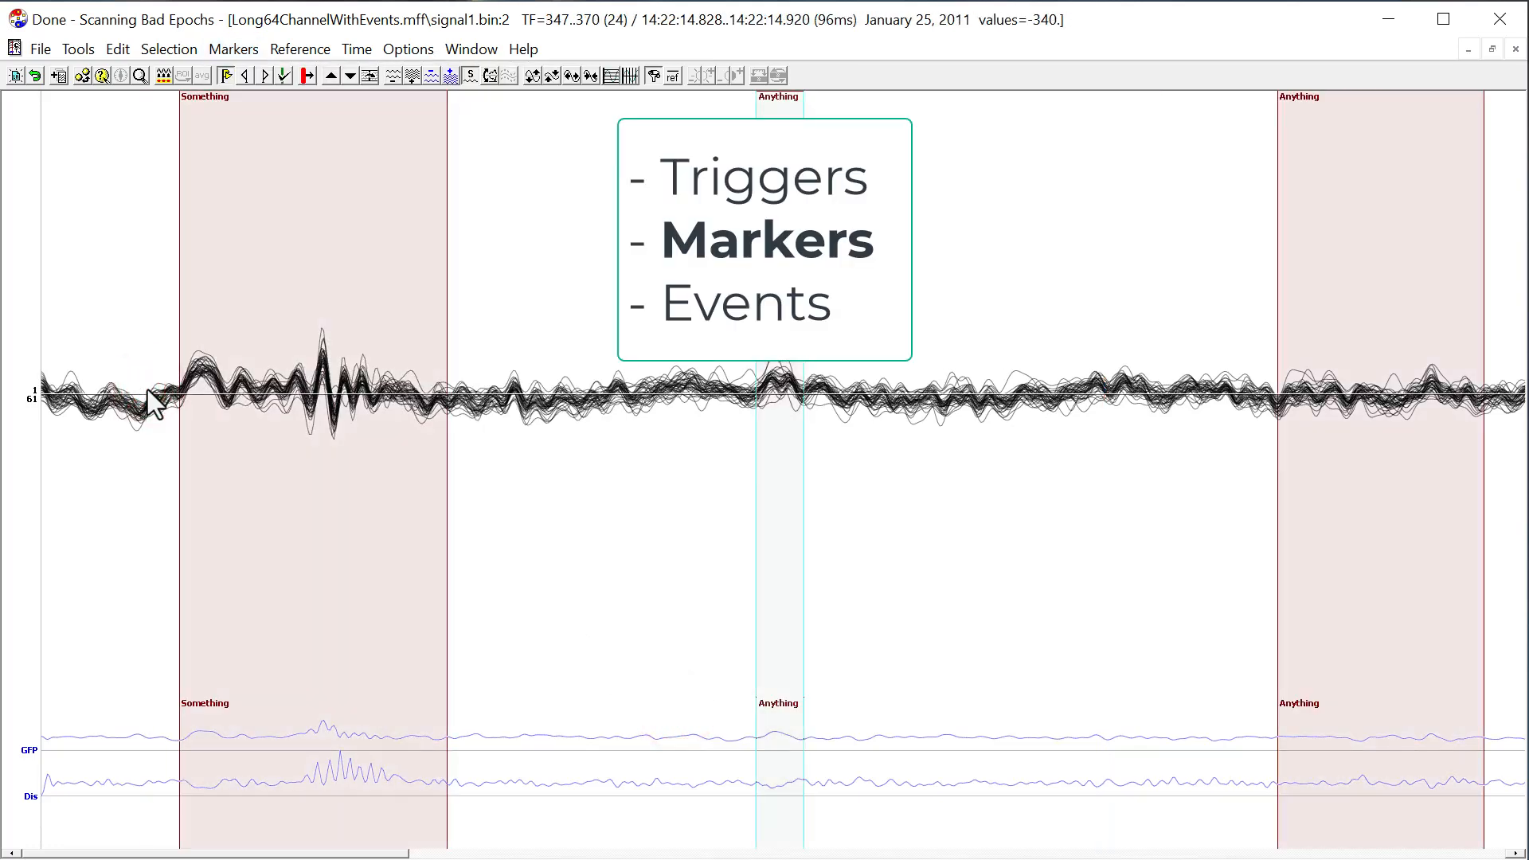
pyautogui.press('Tab')
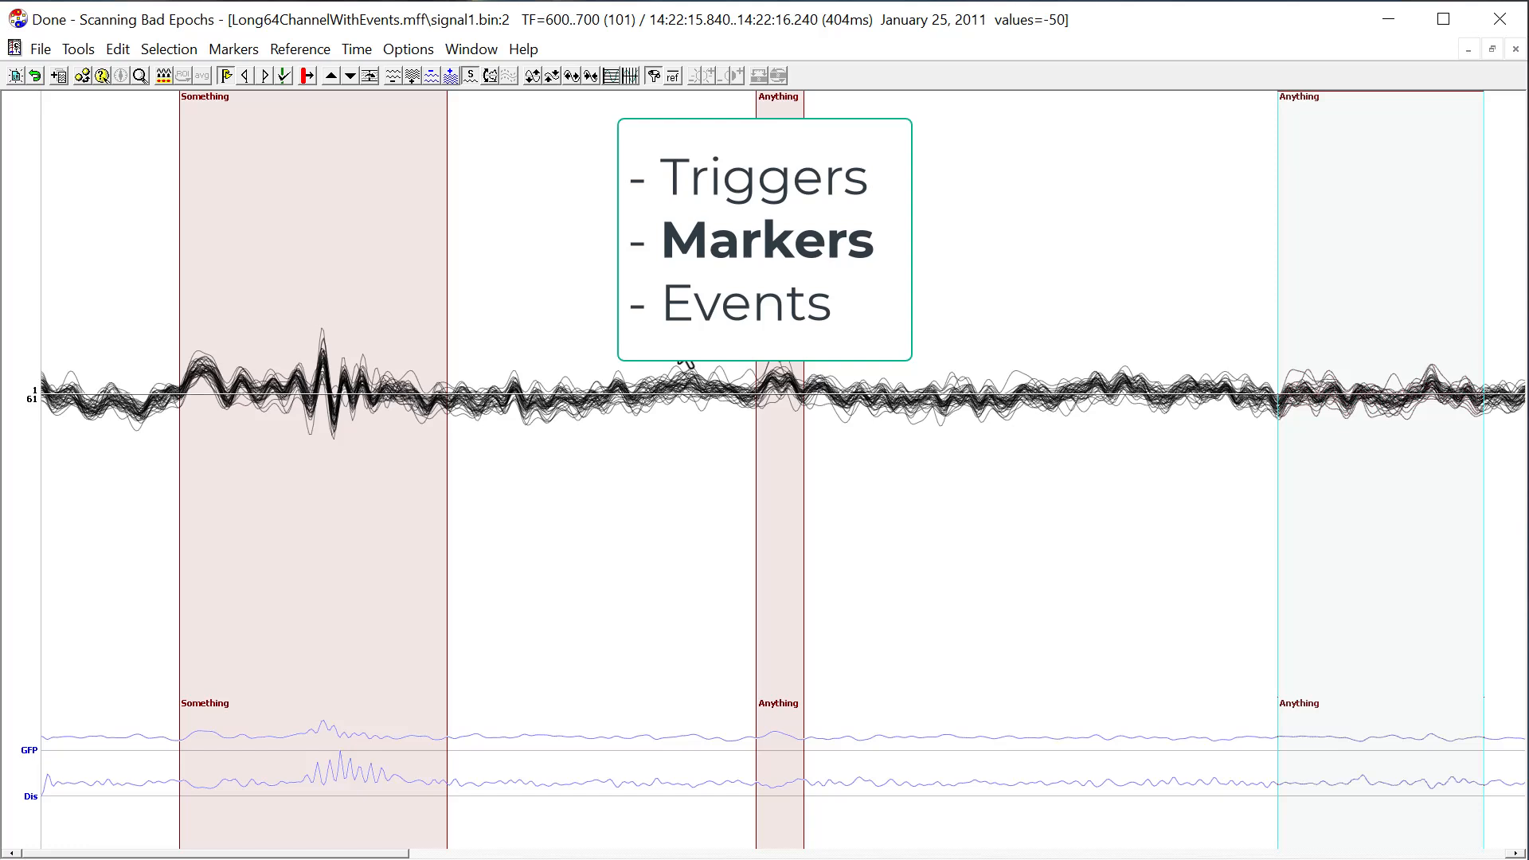
# Show triggers, markers and events together and place the cursor just before the "Something" marker.
pyautogui.click(679, 368)
pyautogui.click(234, 49)
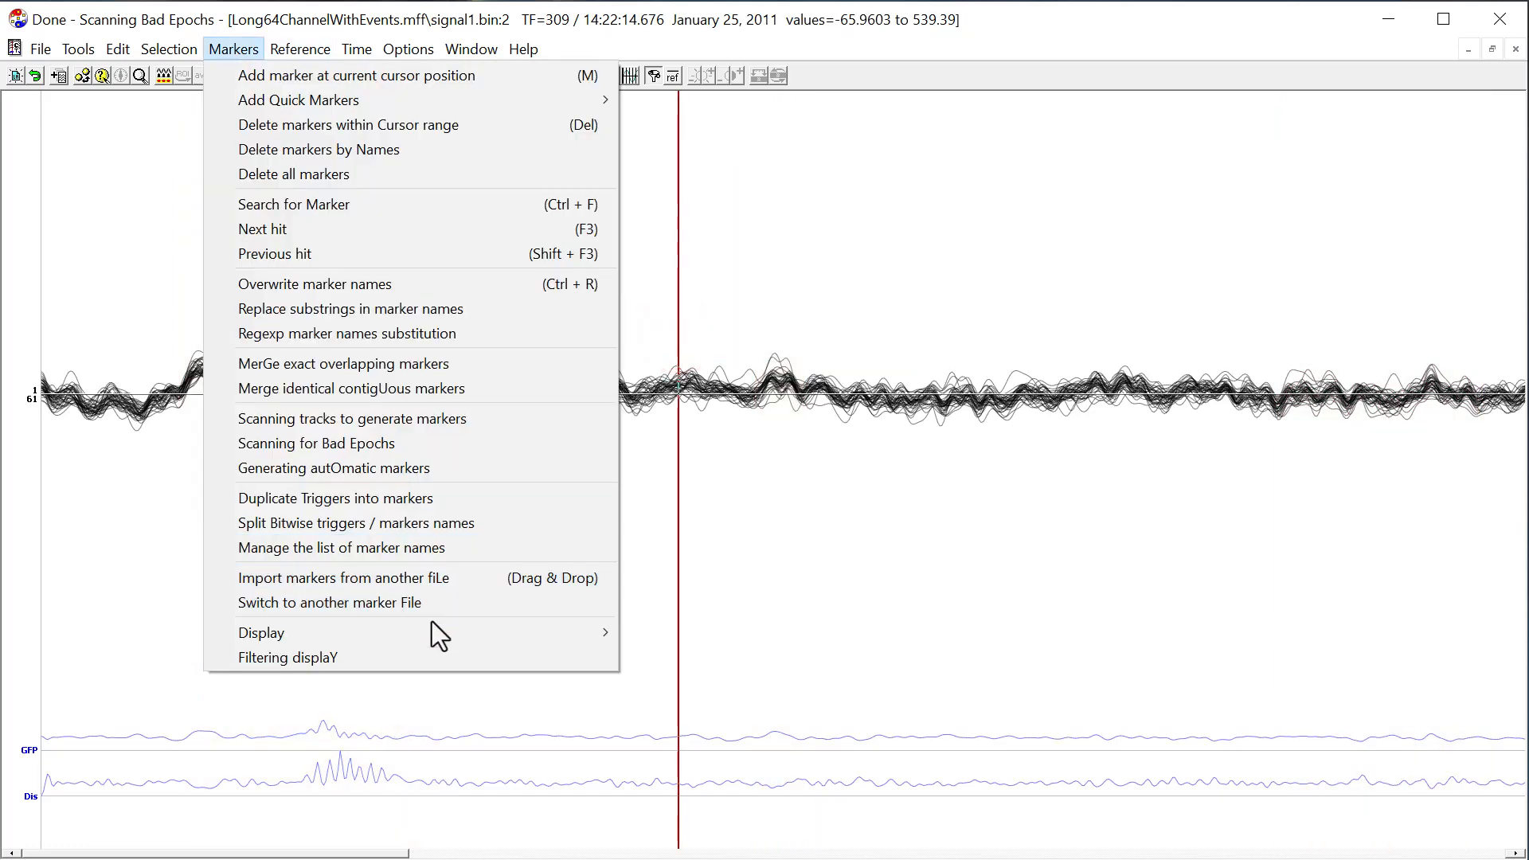
pyautogui.moveTo(433, 625)
pyautogui.click(657, 733)
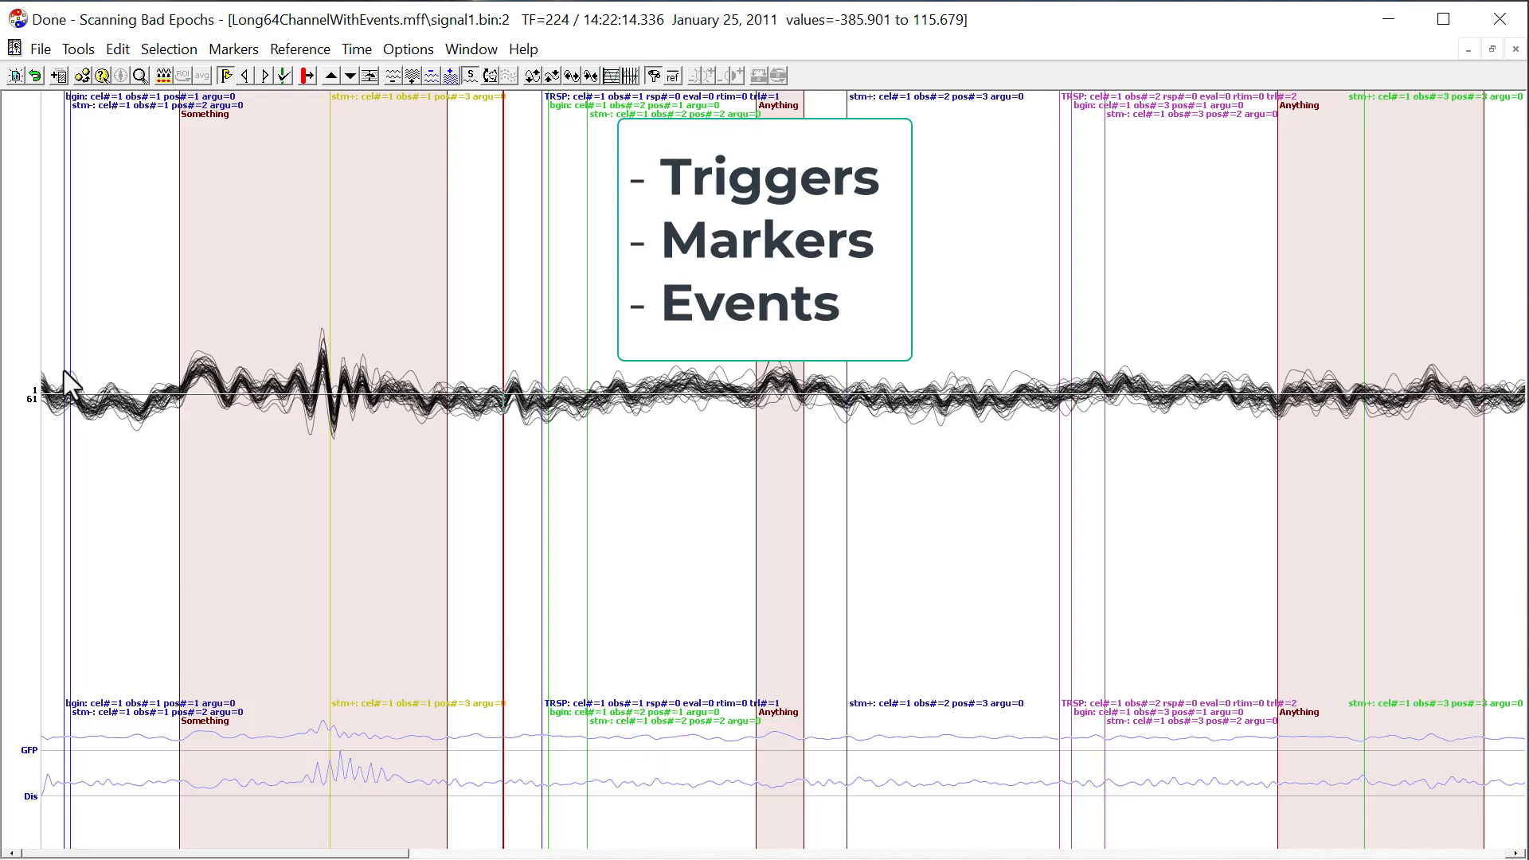
pyautogui.click(129, 360)
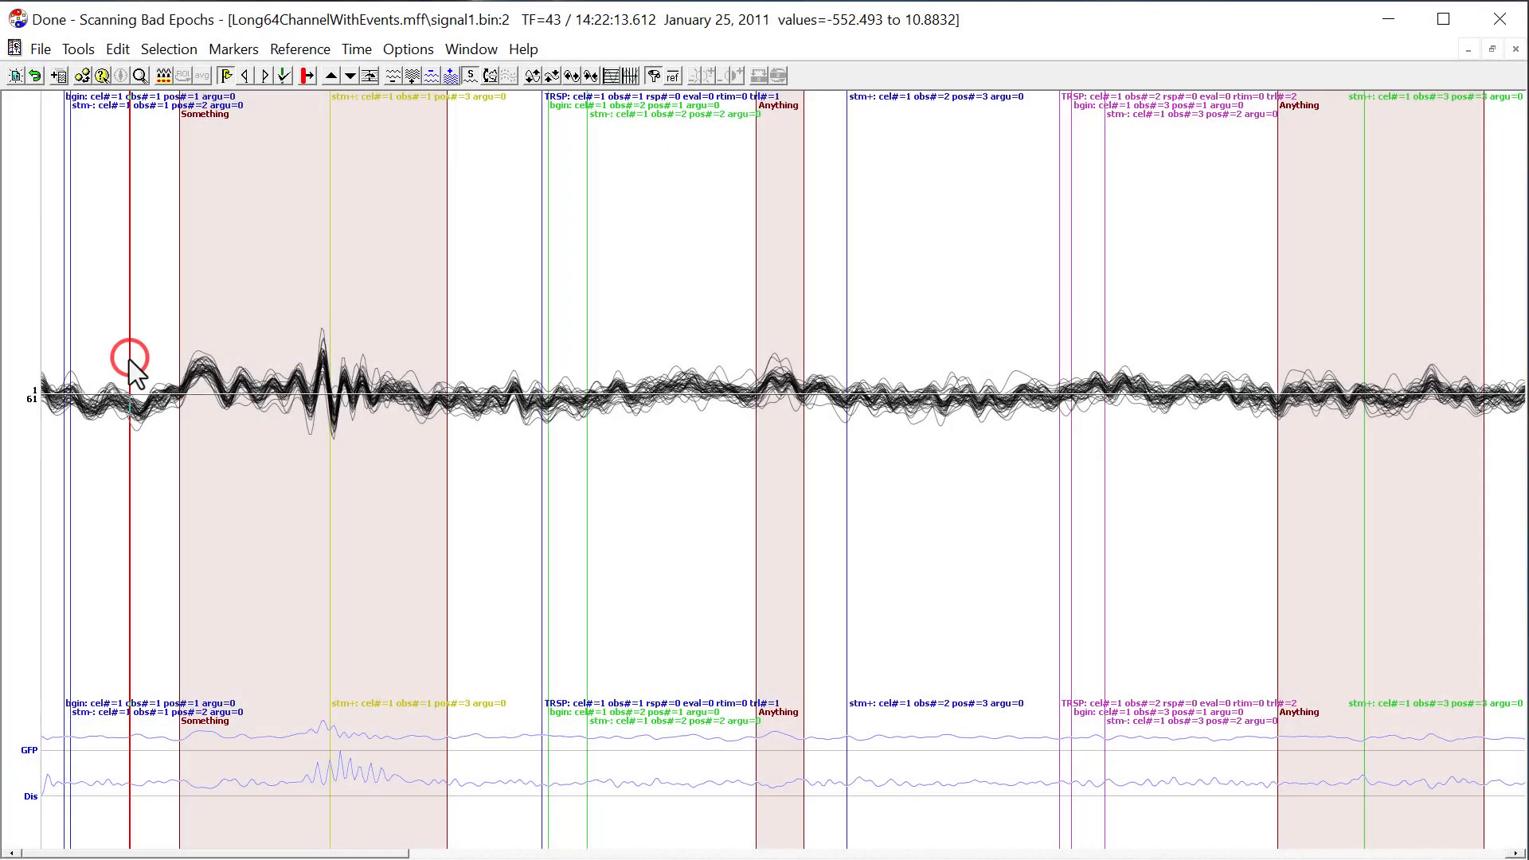
# Filter the marker display with the text expression "thing" so only matching marker names are shown.
pyautogui.click(233, 49)
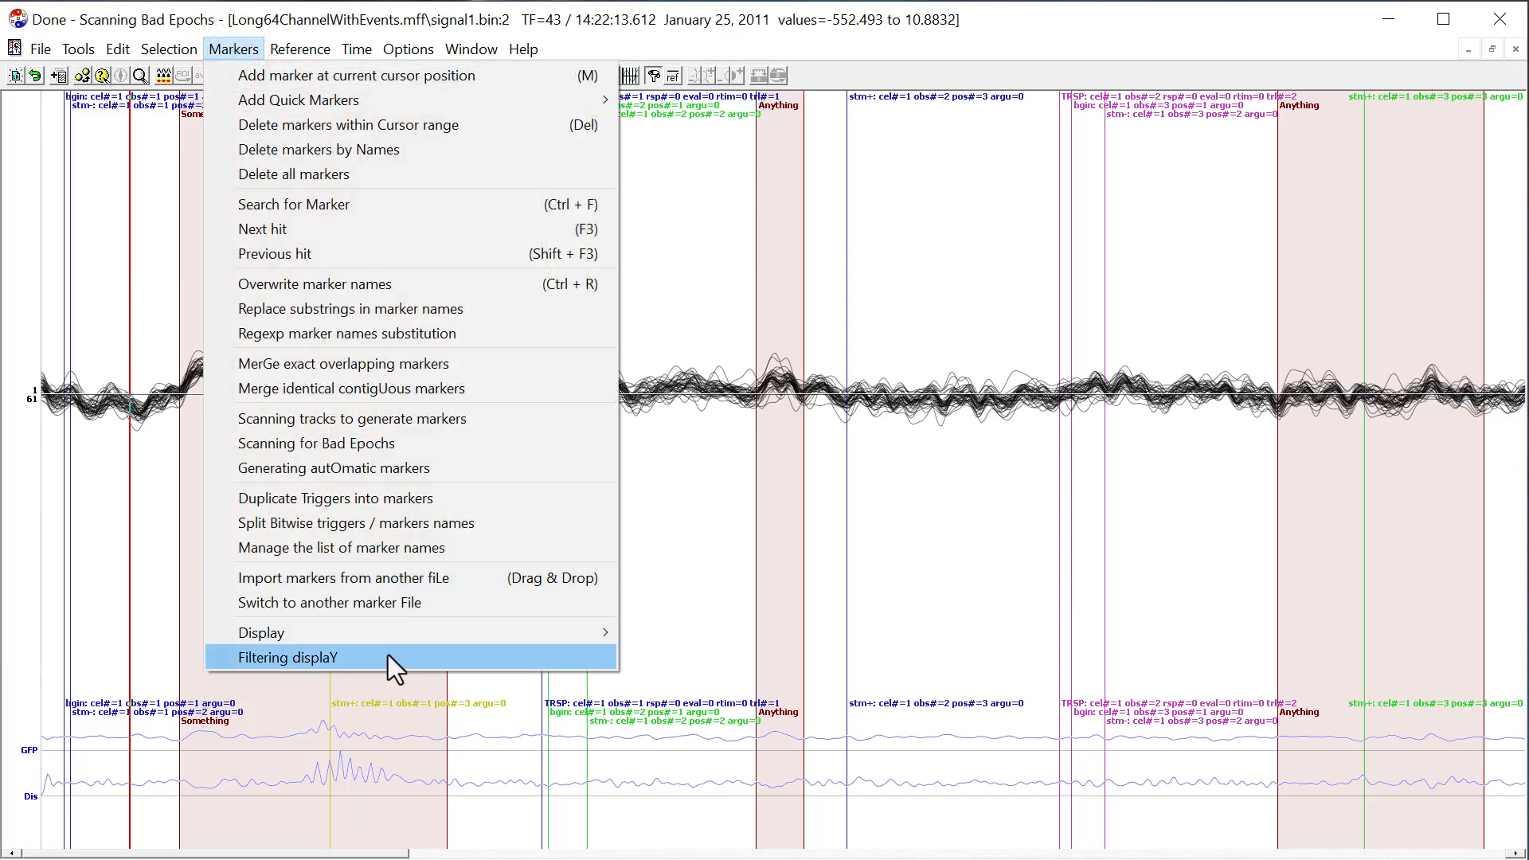
pyautogui.click(389, 655)
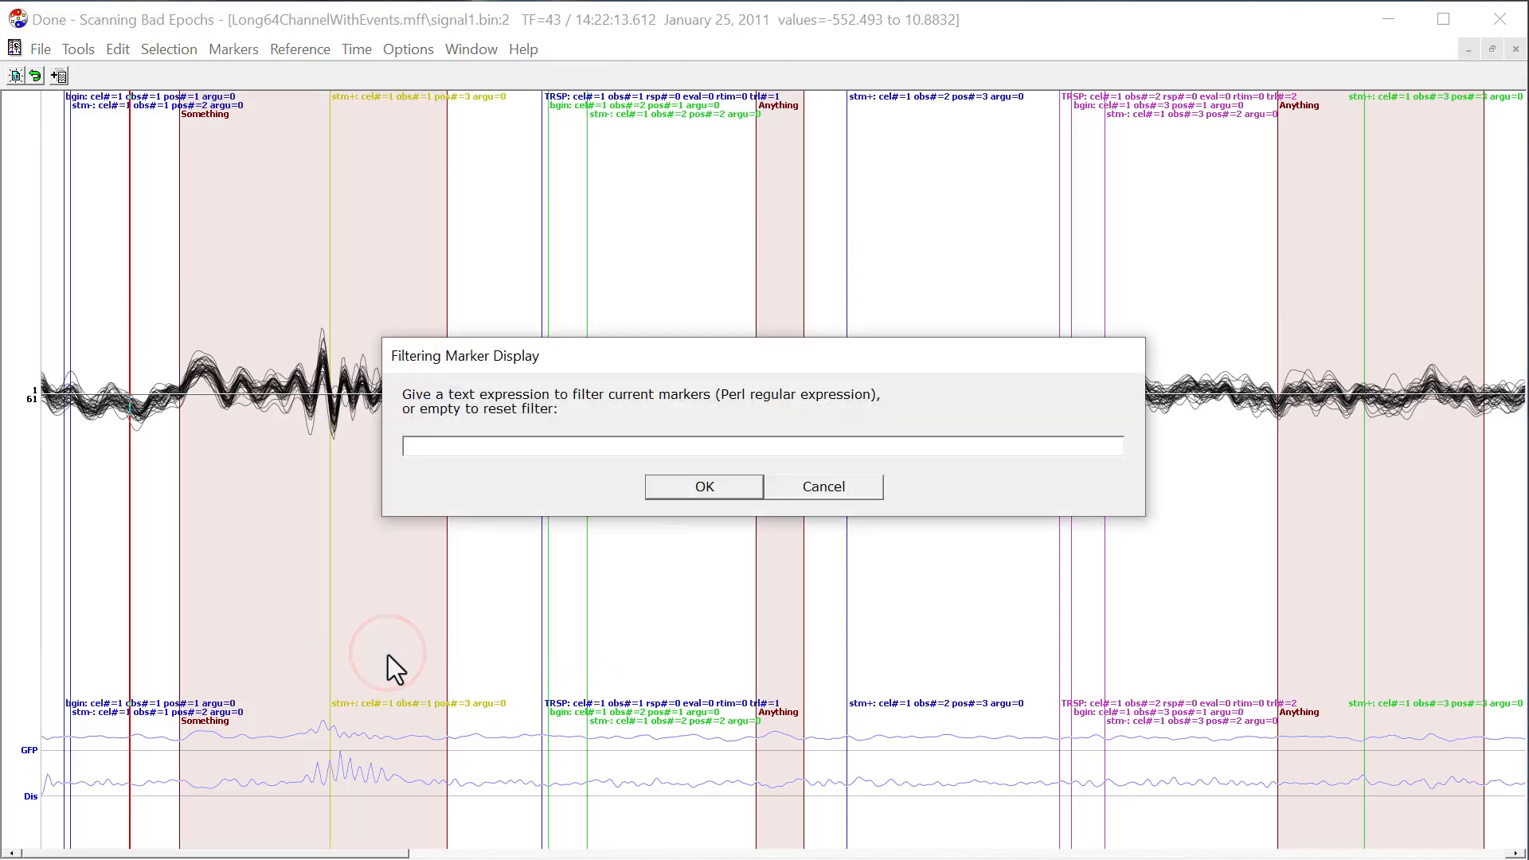
pyautogui.write('thing')
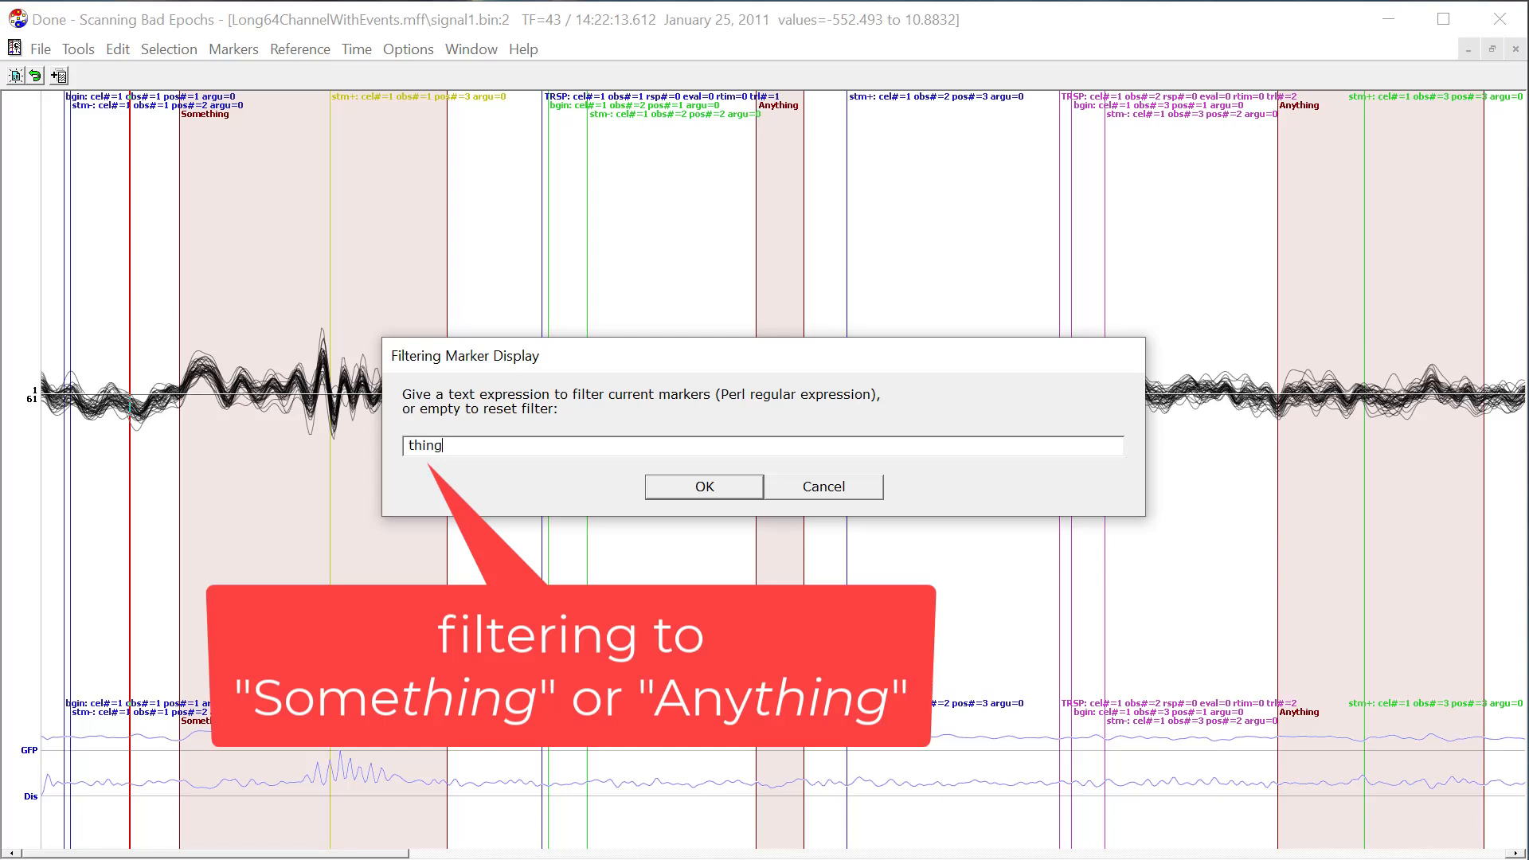
pyautogui.click(708, 477)
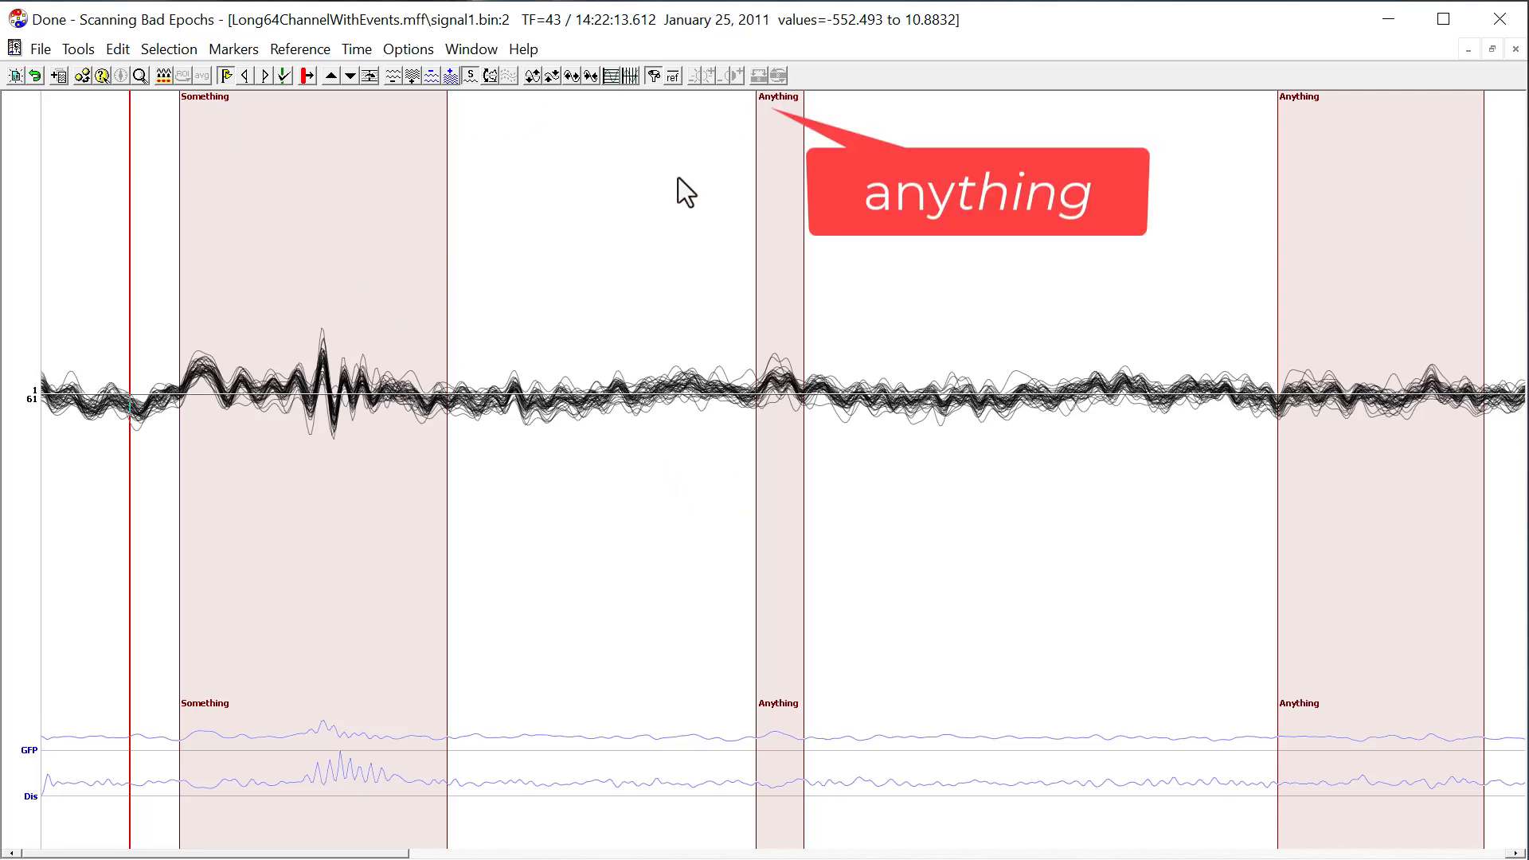
# Replace the marker display filter with the expression "stm".
pyautogui.click(601, 253)
pyautogui.hotkey('alt', 'm')
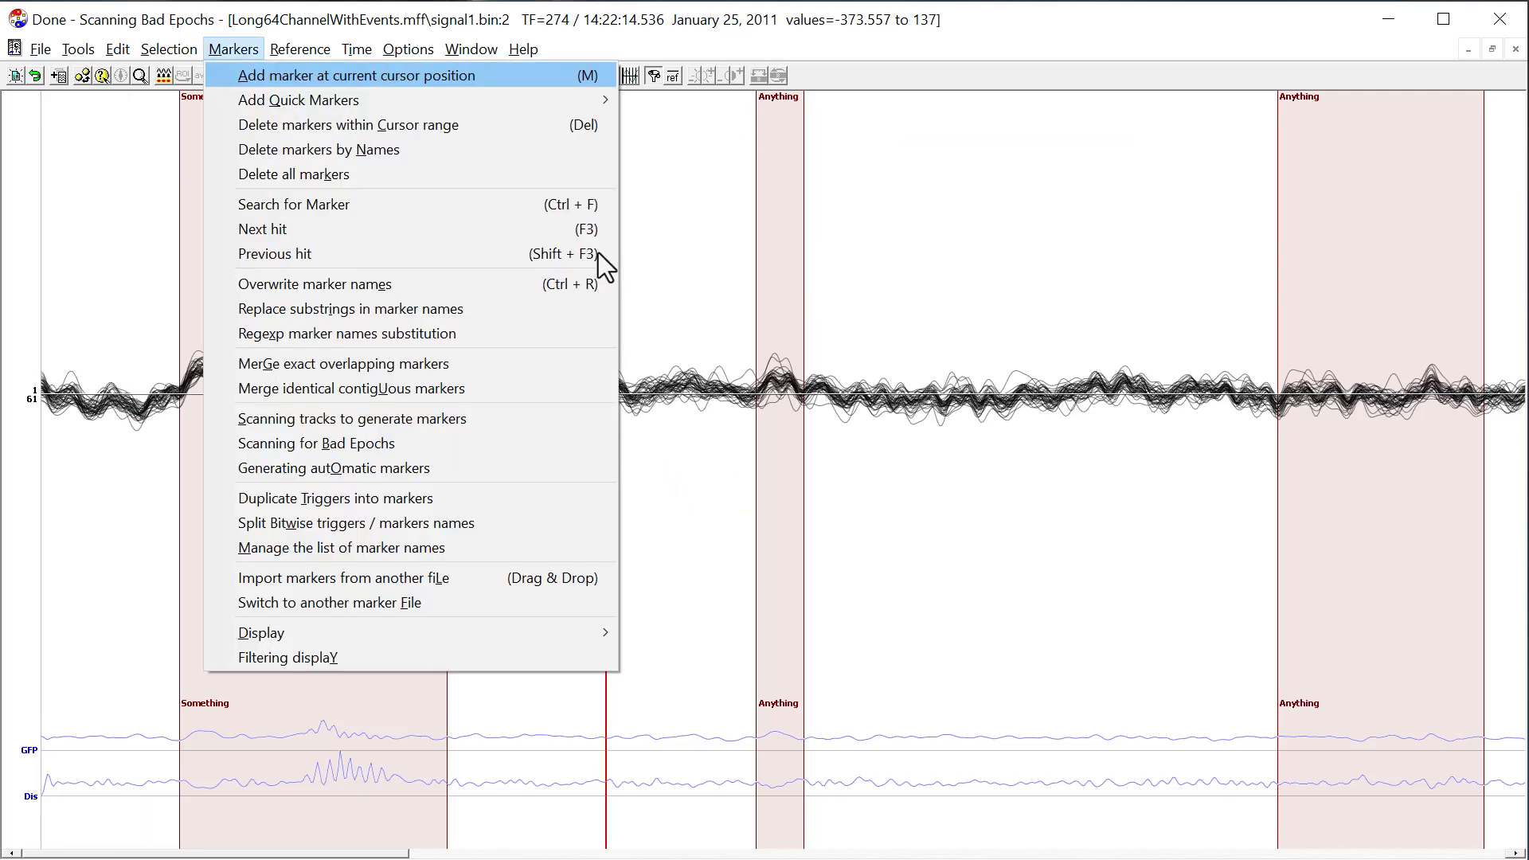
pyautogui.write('ystm')
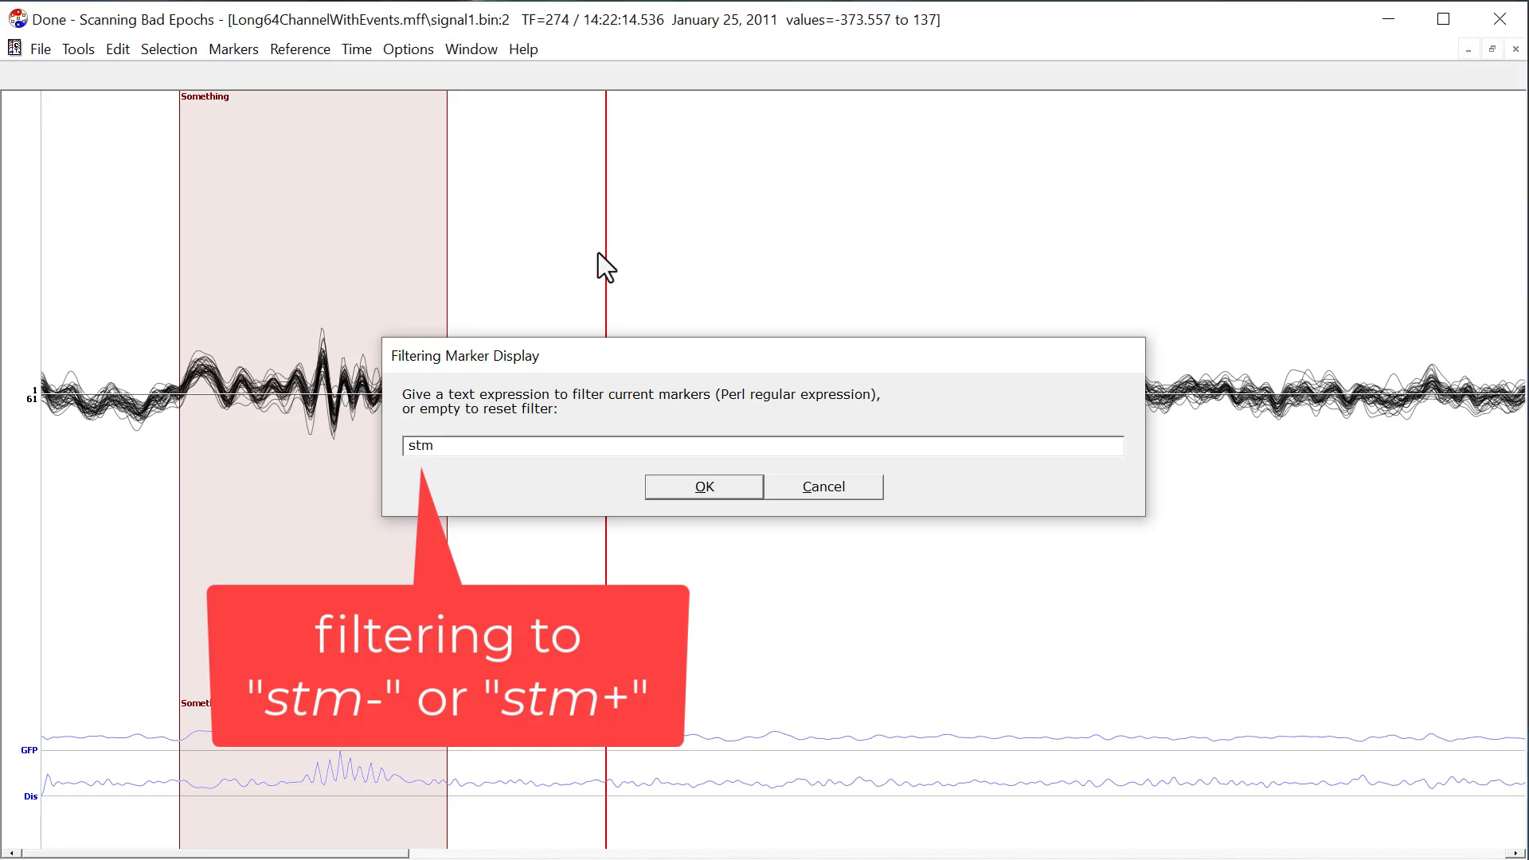
pyautogui.press('Return')
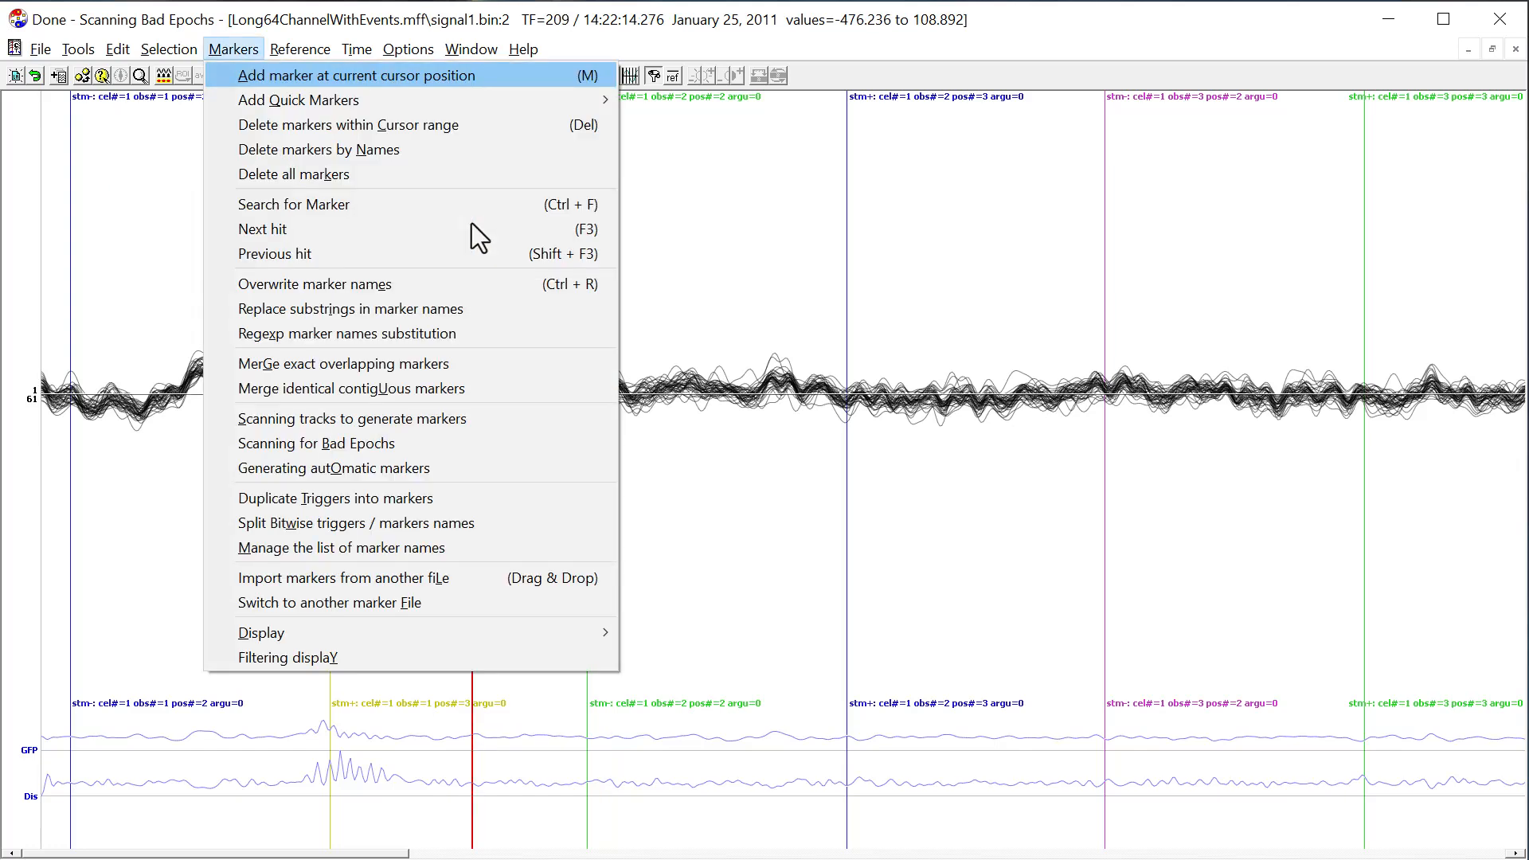
# Filter the marker display with the regular expression "stm\+" and move the cursor onto the first stm+ trigger.
pyautogui.write('y')
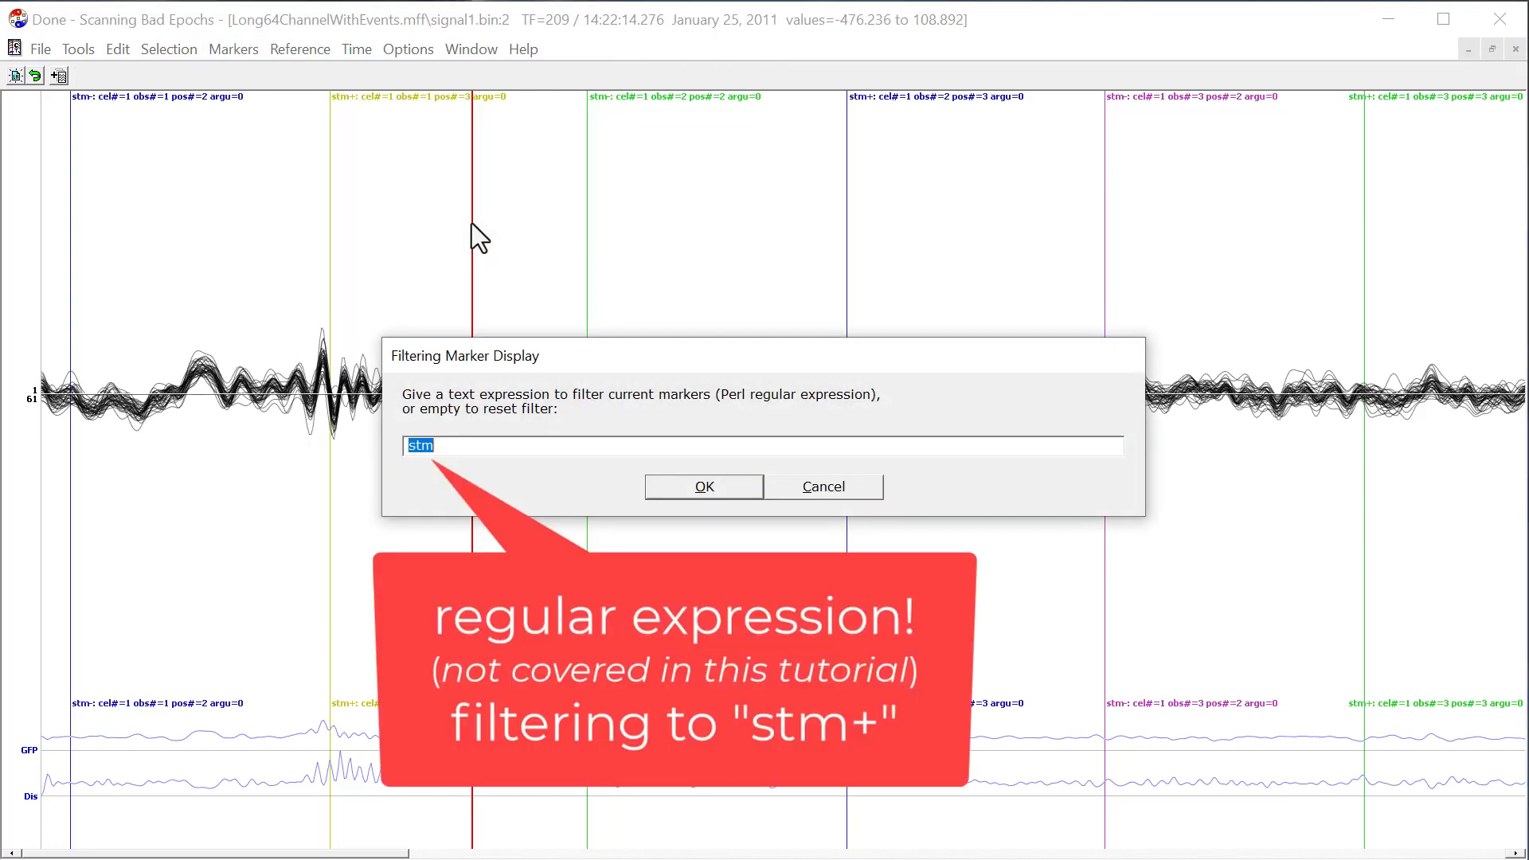
pyautogui.write('stm+\\')
pyautogui.click(704, 487)
pyautogui.click(318, 103)
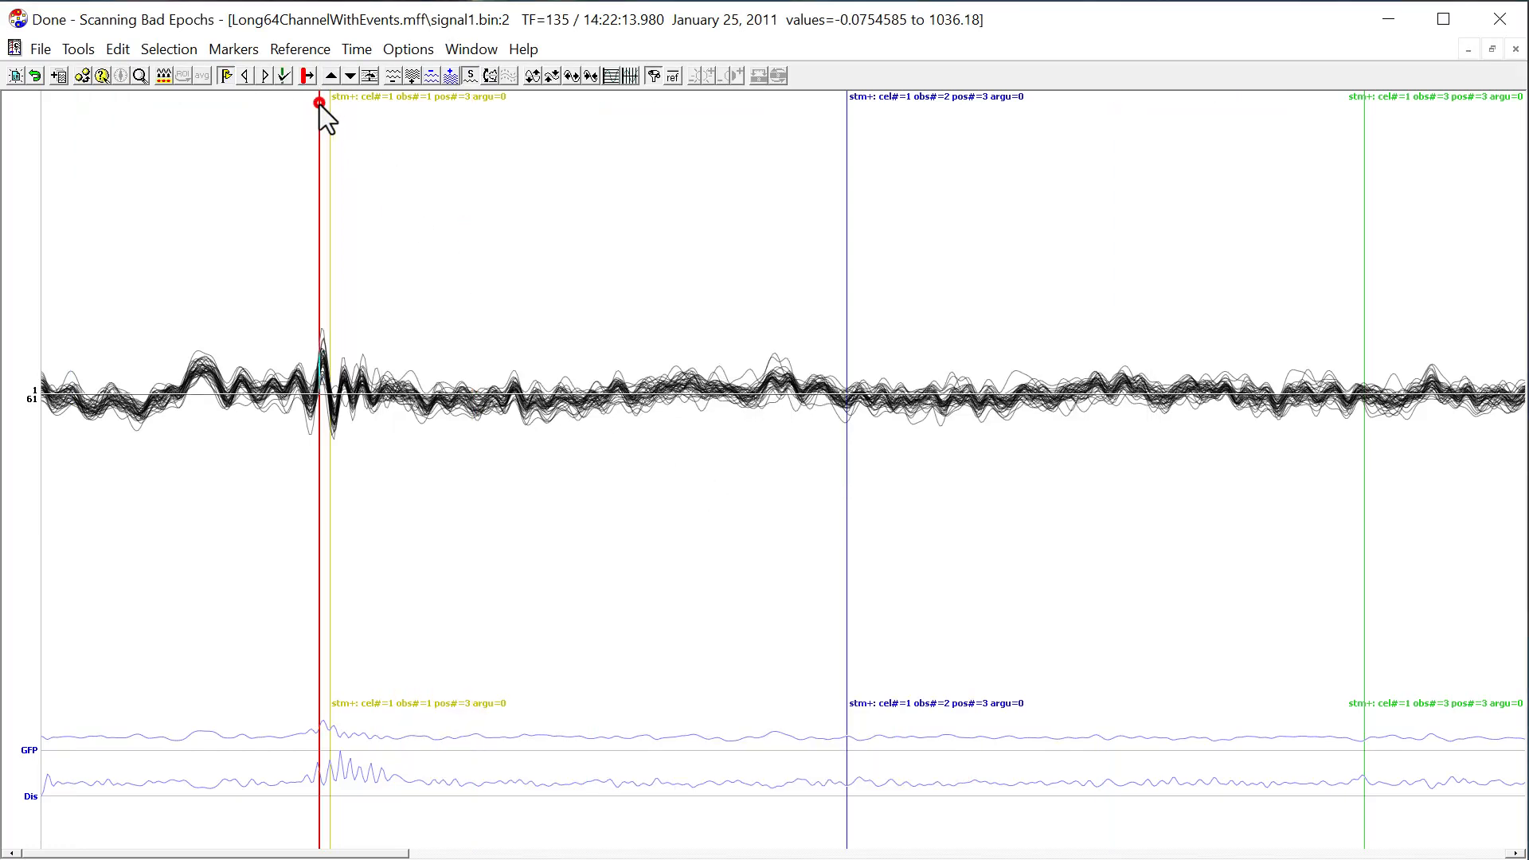
pyautogui.moveTo(318, 103); pyautogui.dragTo(330, 102)
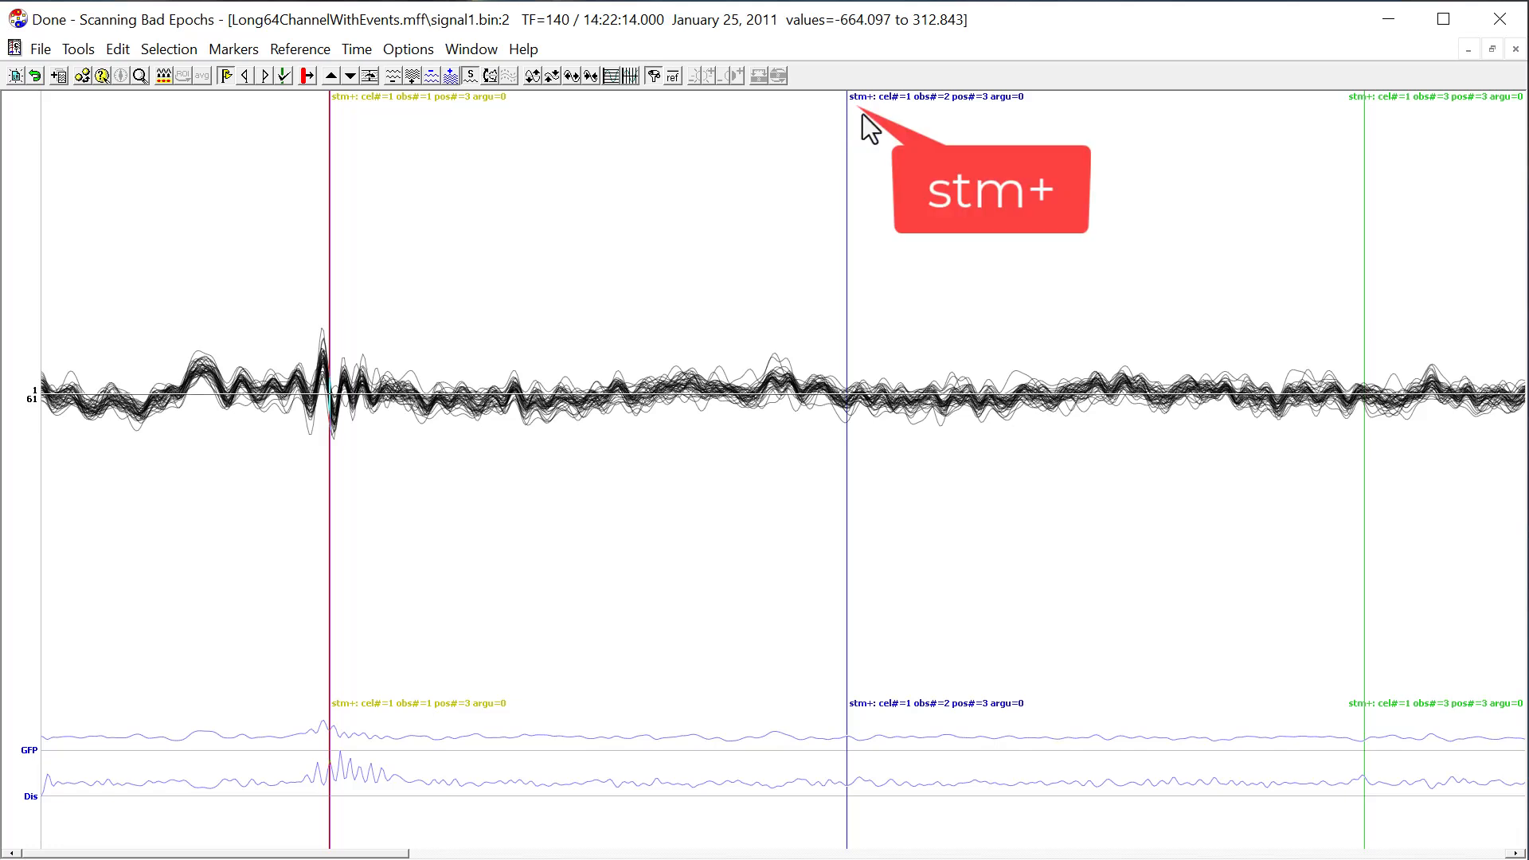
# Reset the marker display filter by applying an empty expression.
pyautogui.click(544, 153)
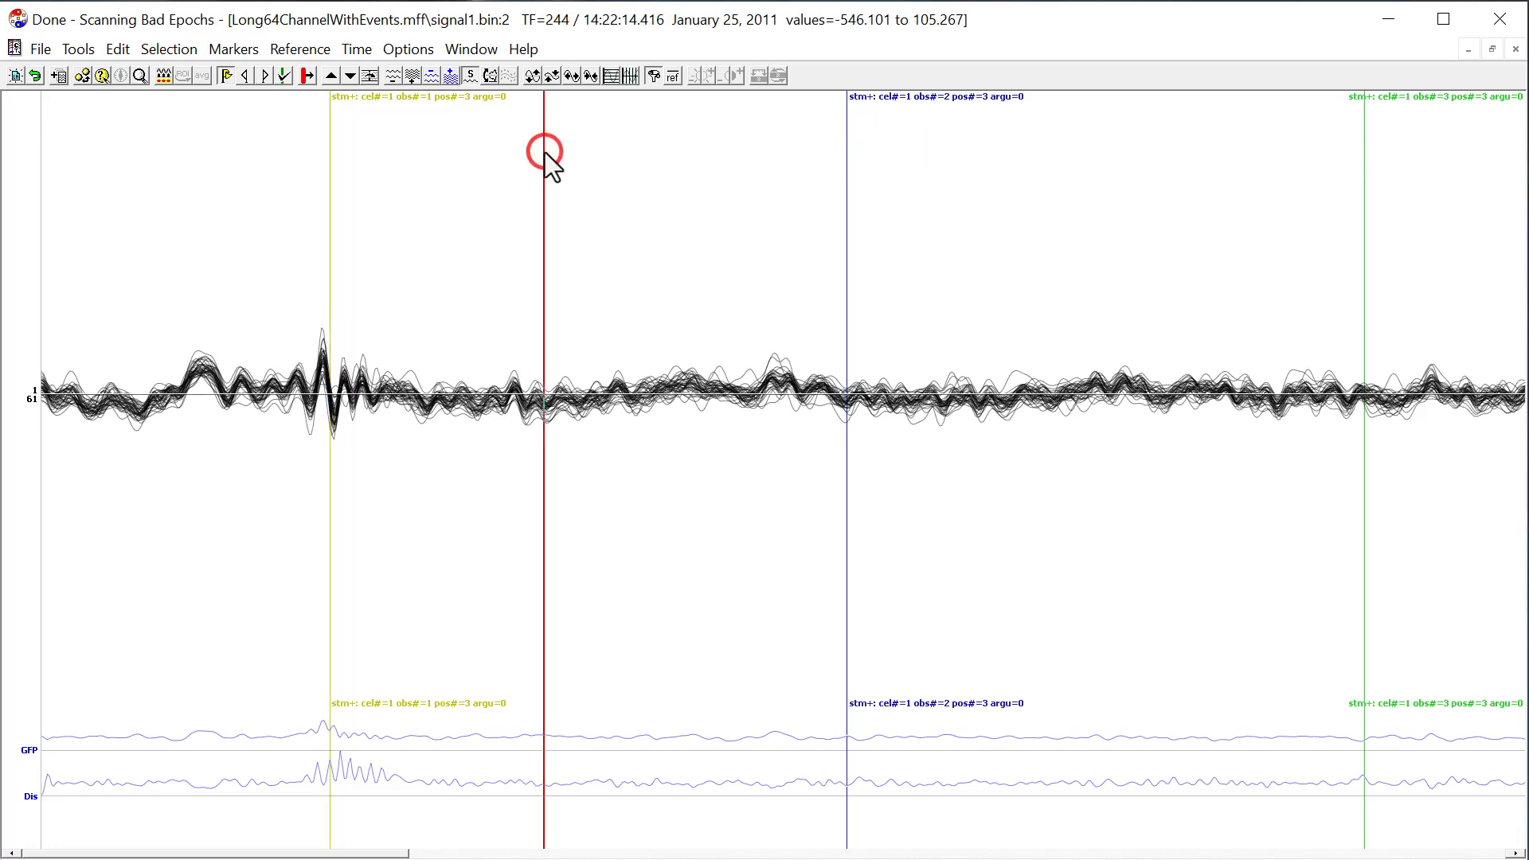
pyautogui.hotkey('alt', 'm')
pyautogui.press('f')
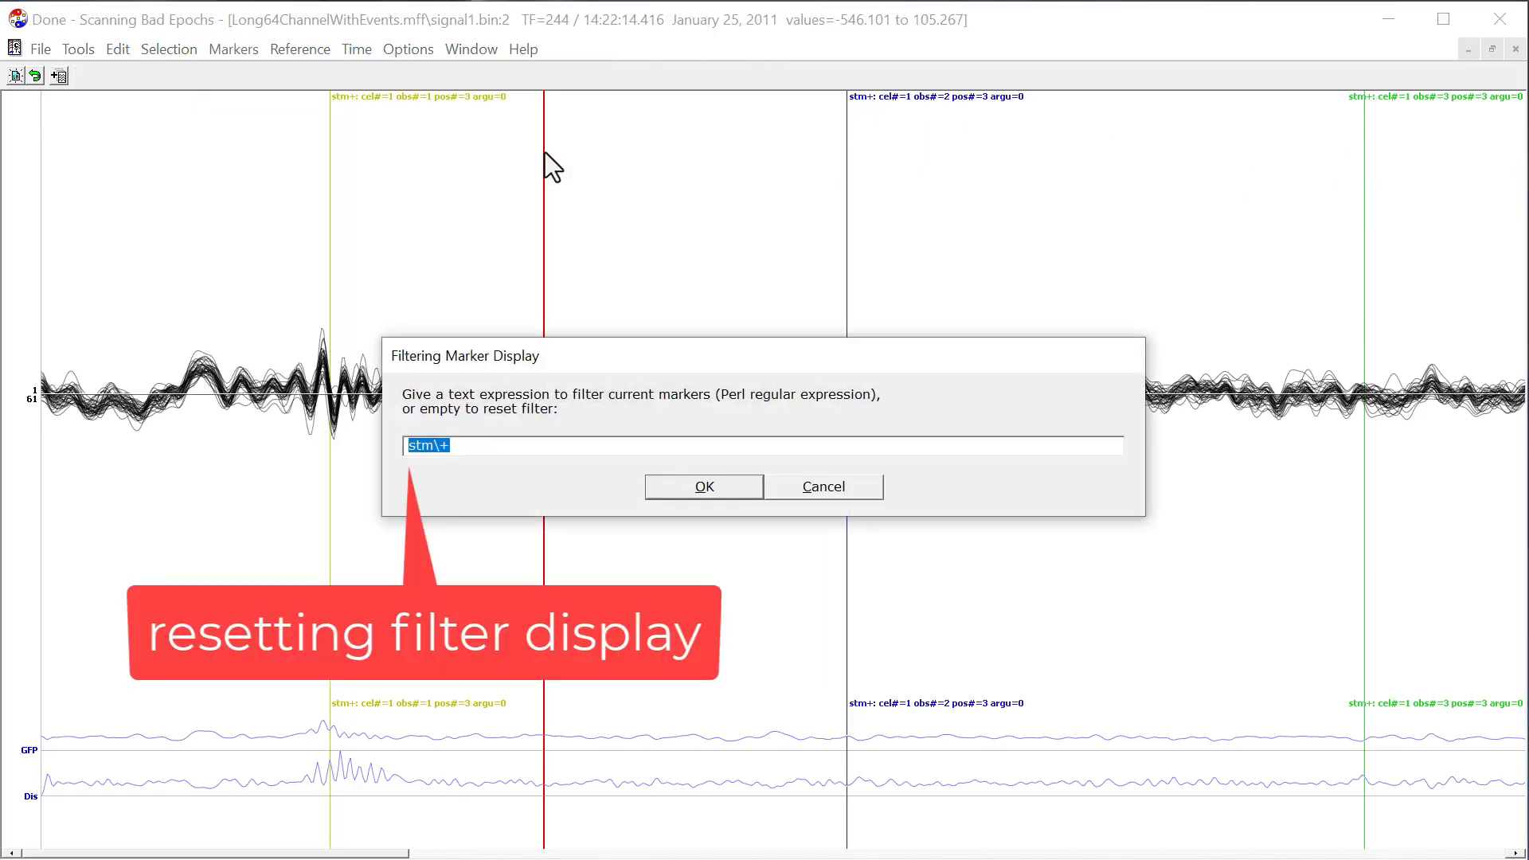
pyautogui.press('BackSpace')
pyautogui.press('Return')
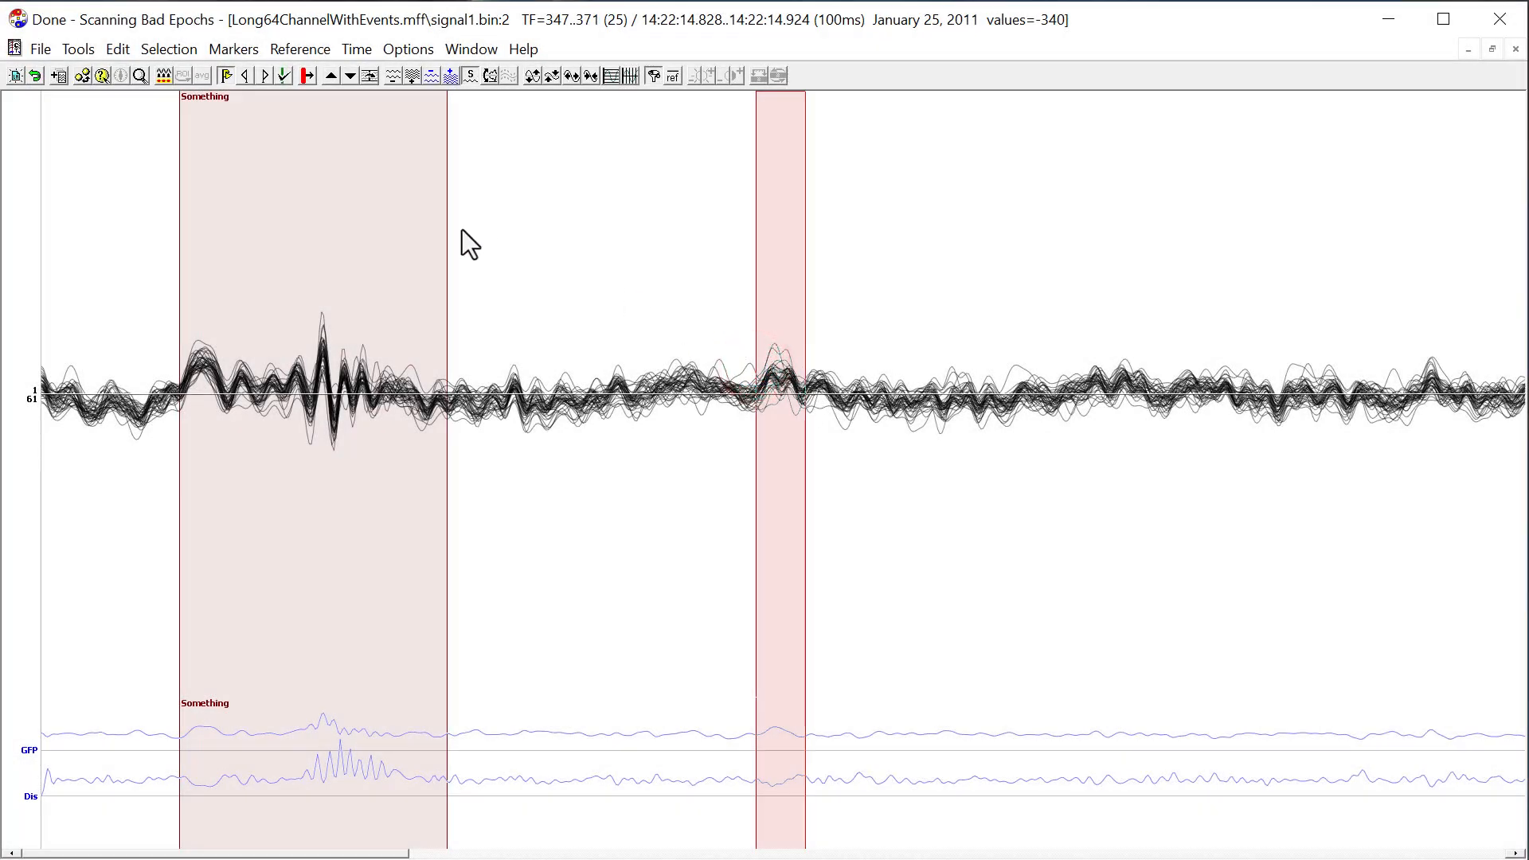
# Add a marker named "Marker" over the selected time range at TF 347 to 371.
pyautogui.click(237, 53)
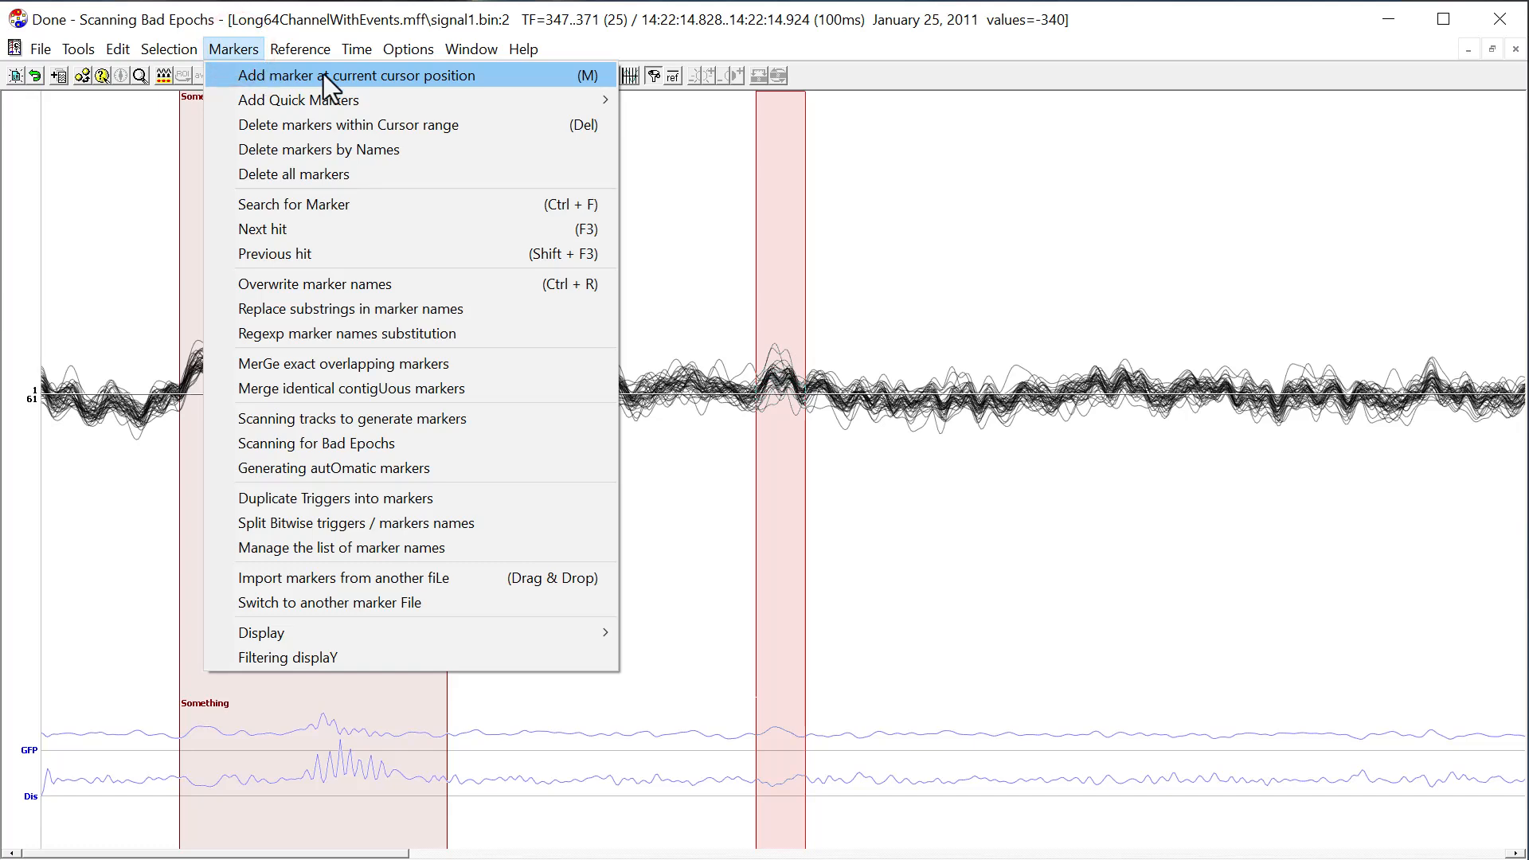
pyautogui.click(595, 79)
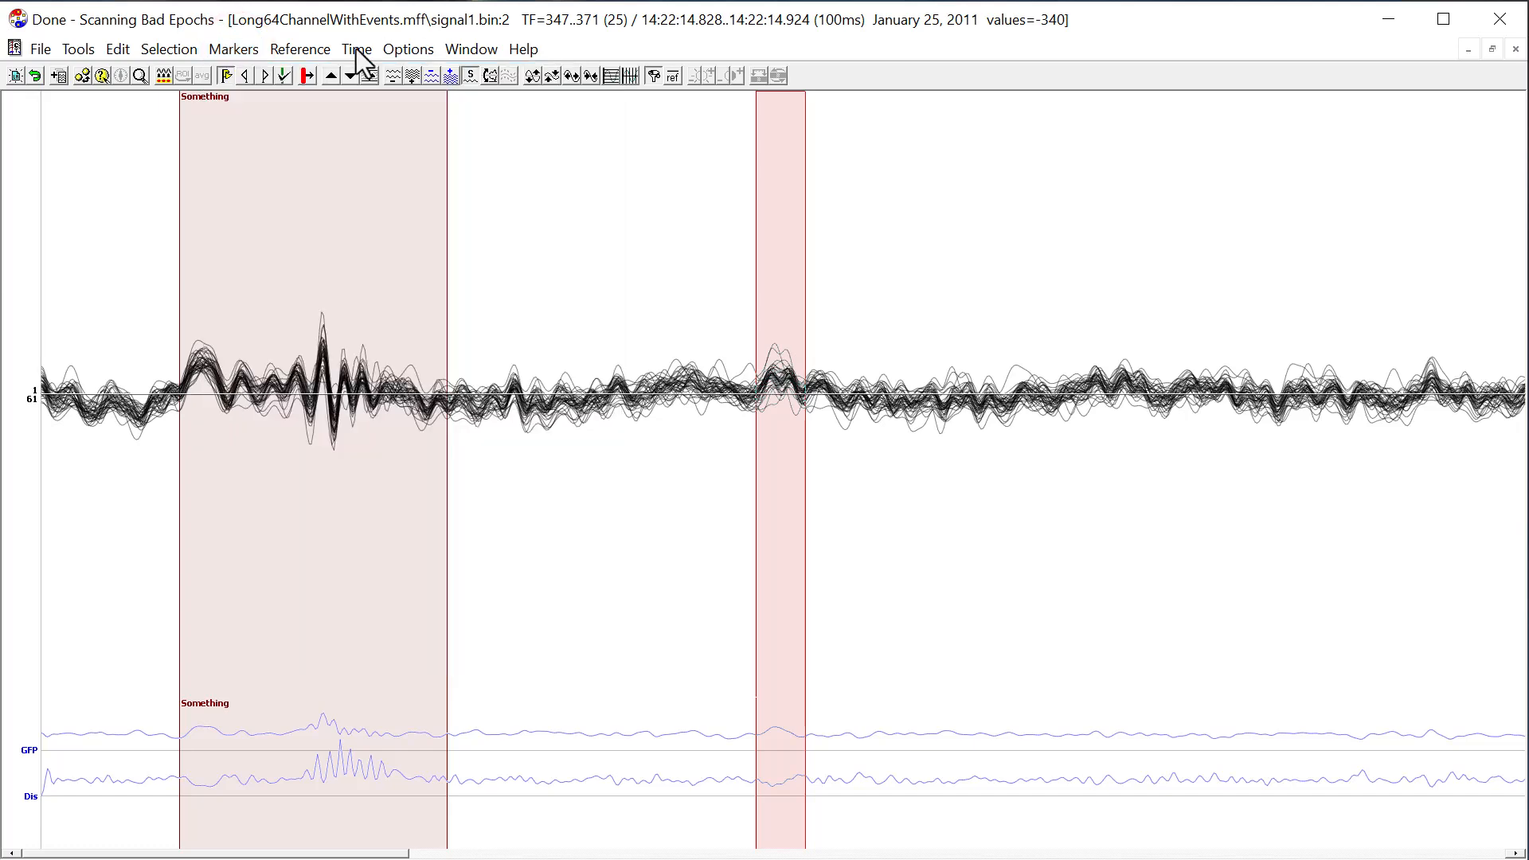
pyautogui.click(286, 79)
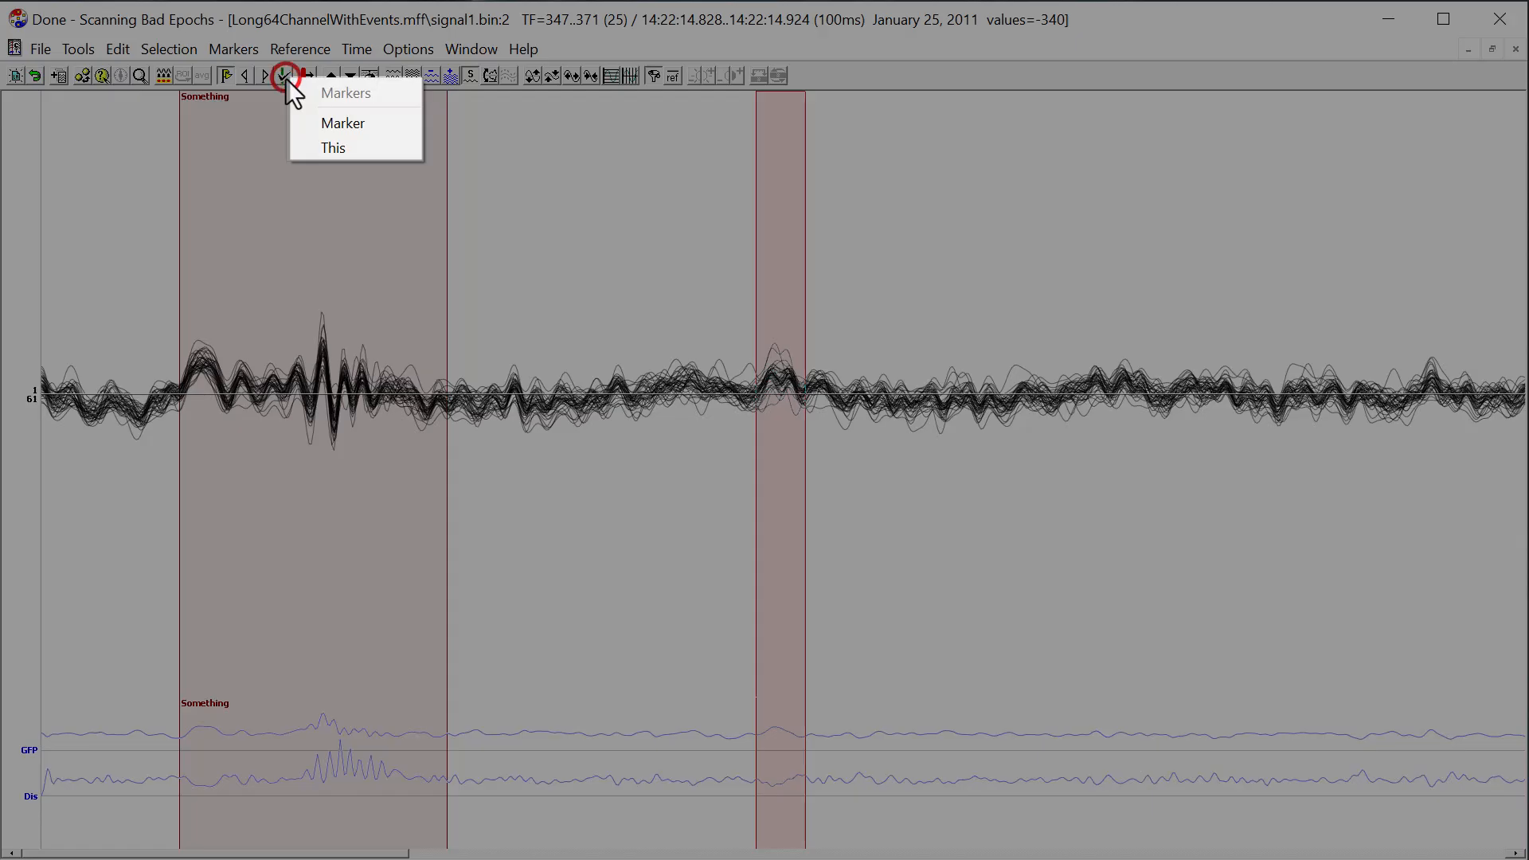
pyautogui.click(342, 123)
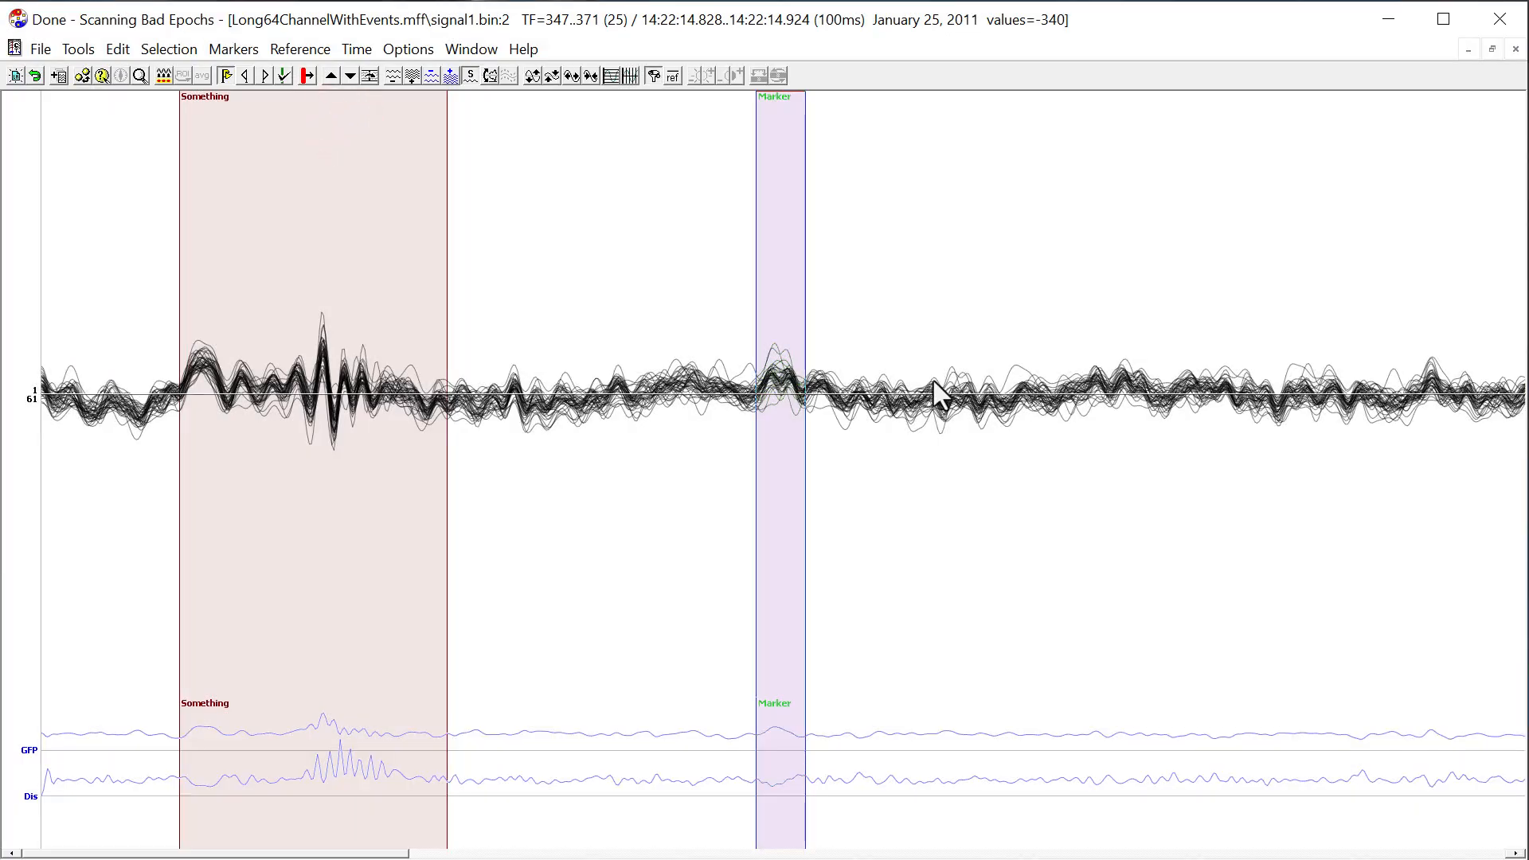
# Select a range of about 140 ms at TF 429 to 463 and add another marker named "Marker" there.
pyautogui.click(925, 384)
pyautogui.moveTo(933, 387); pyautogui.dragTo(995, 405)
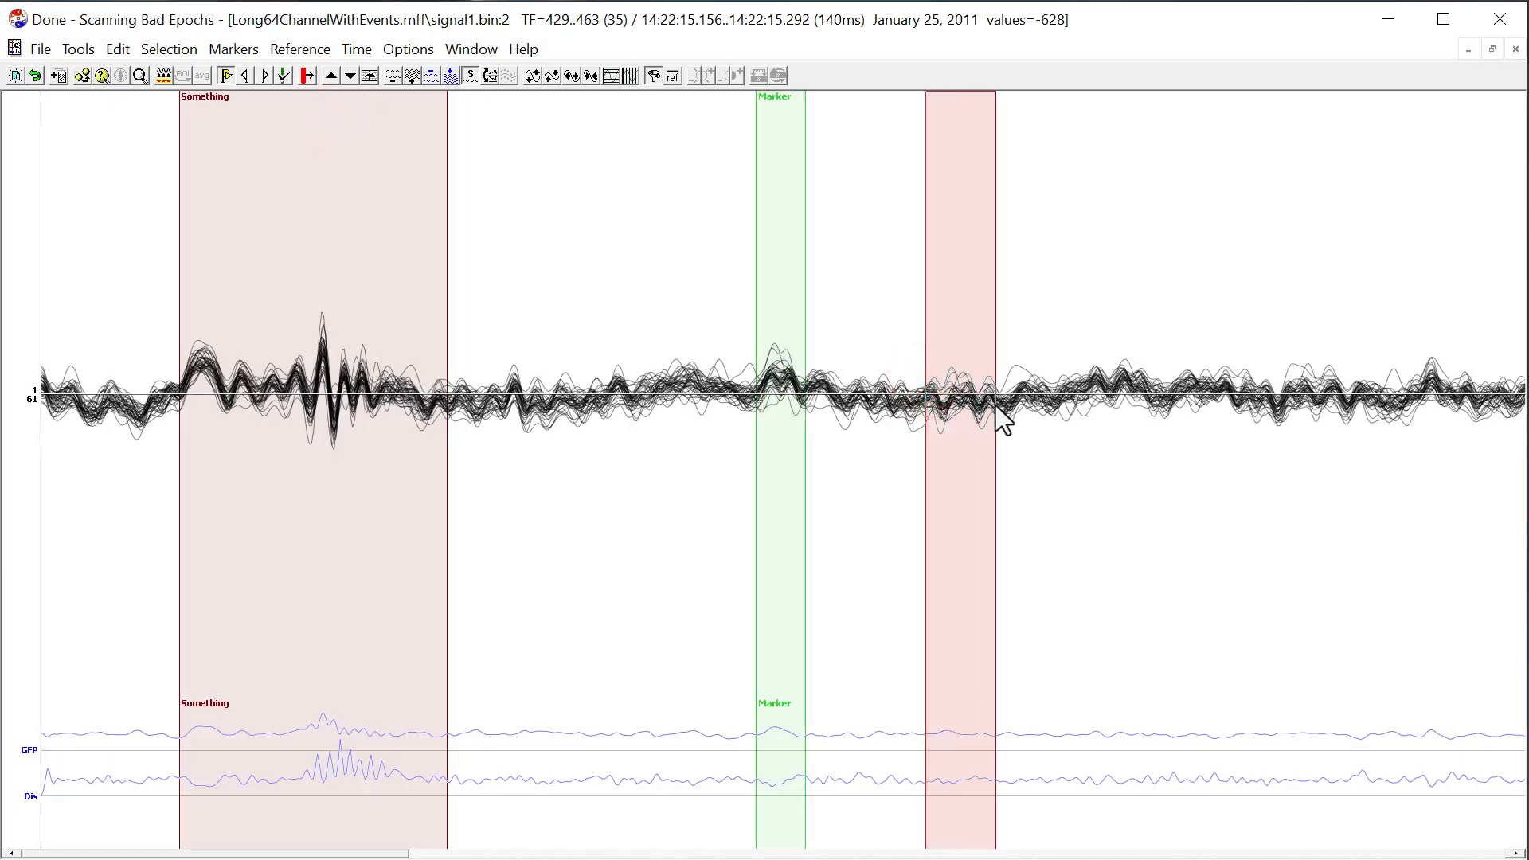
pyautogui.rightClick(995, 405)
pyautogui.click(1021, 447)
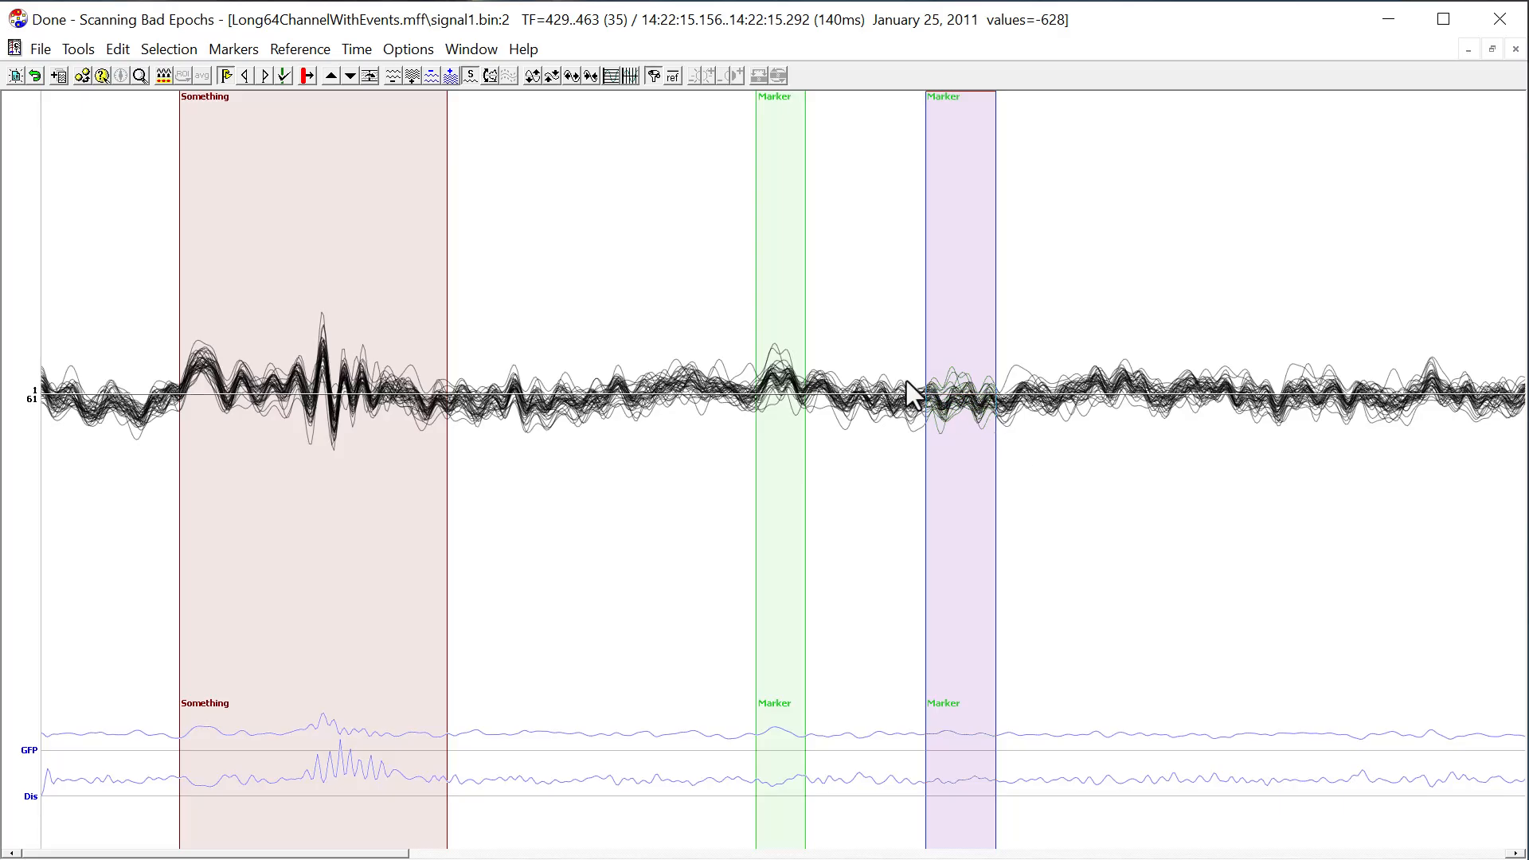
pyautogui.click(1053, 380)
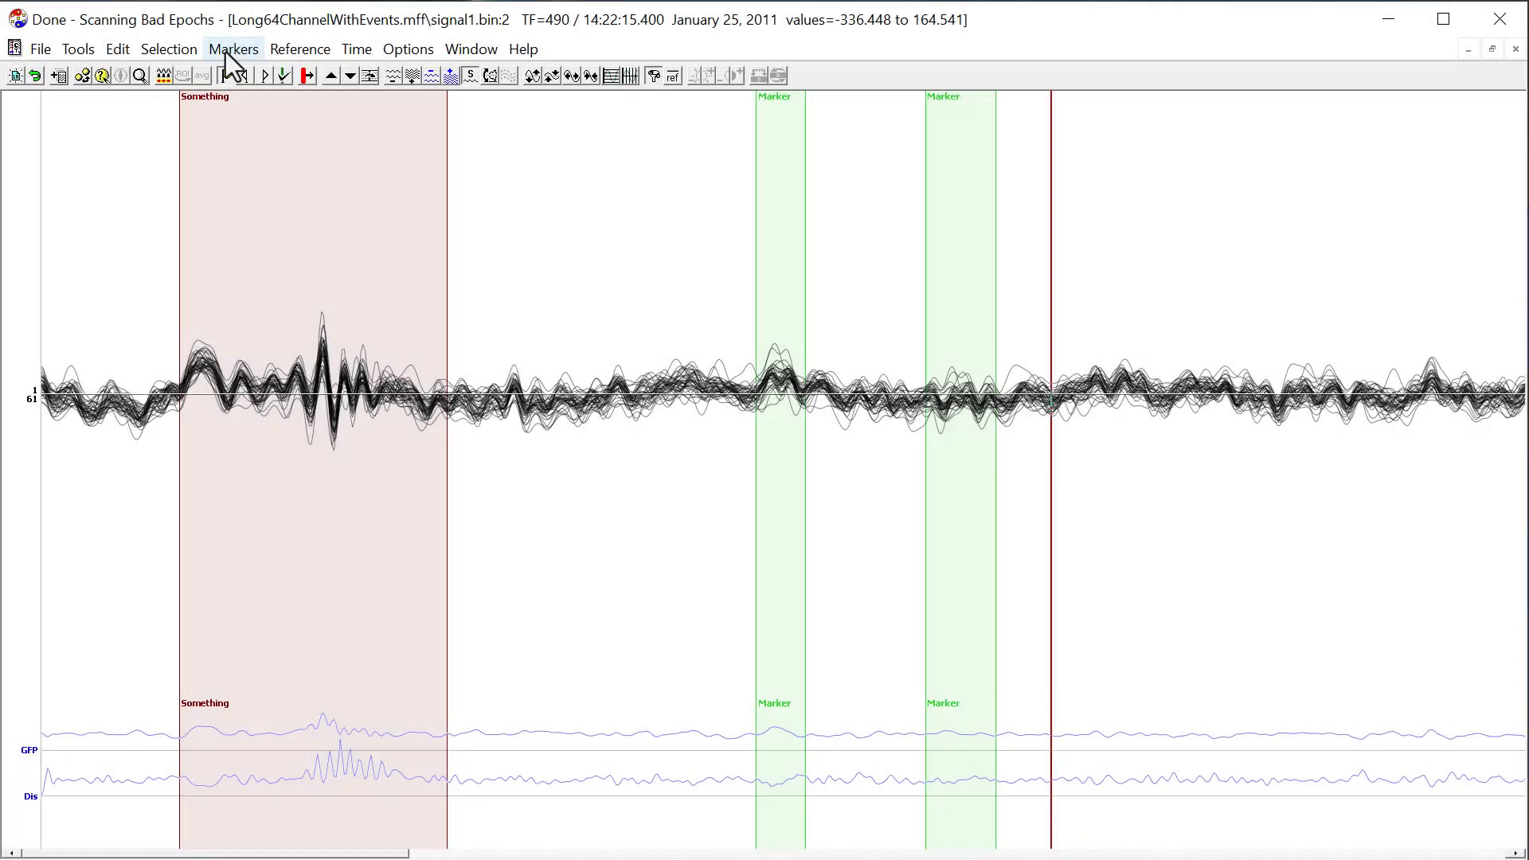
# Add the new name "That" to the list of marker names.
pyautogui.click(231, 50)
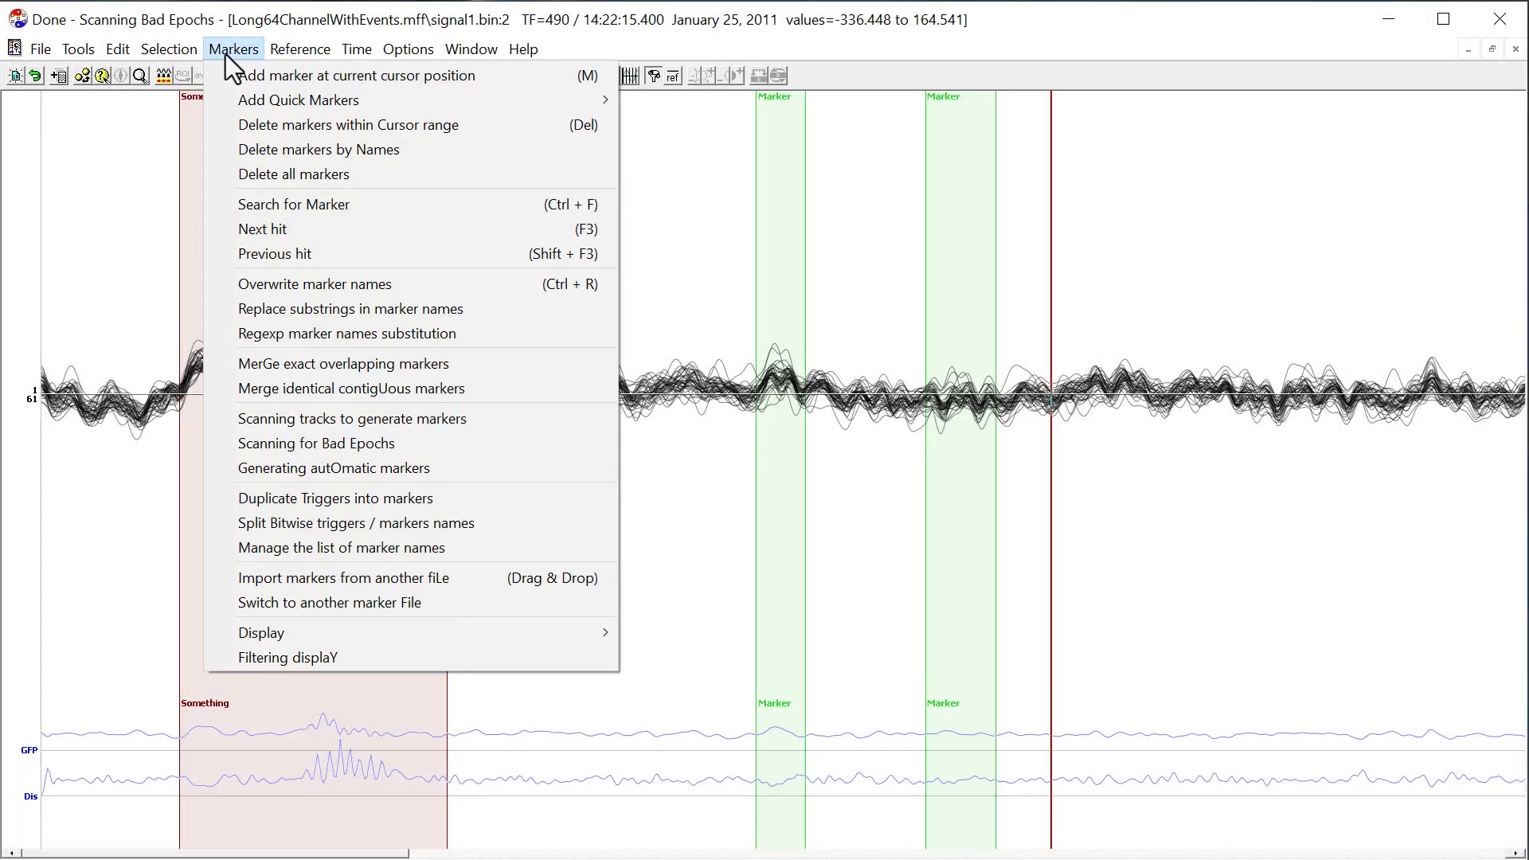
pyautogui.click(414, 547)
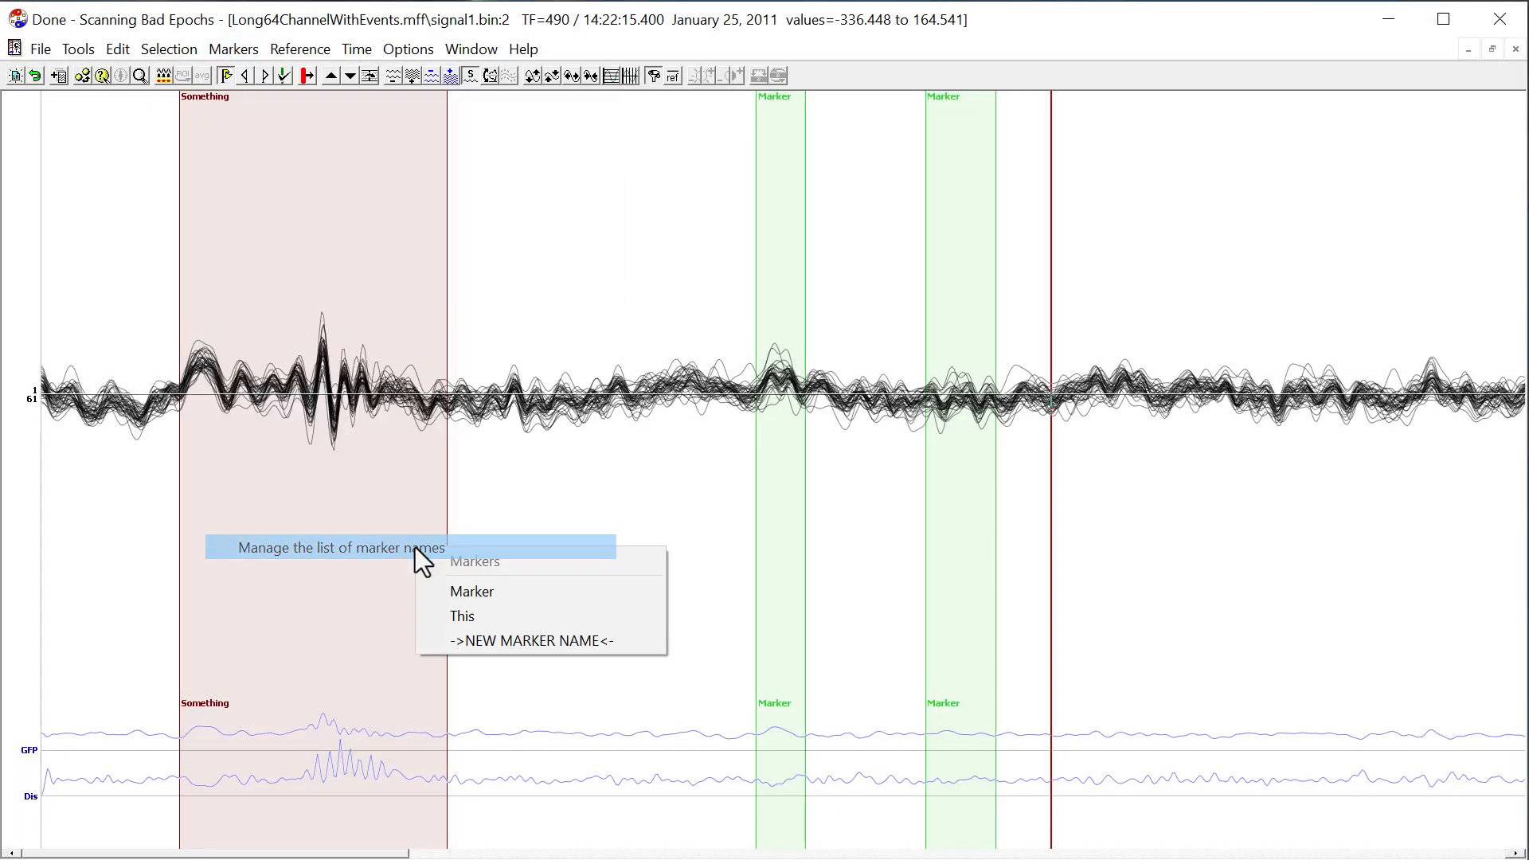
pyautogui.click(519, 640)
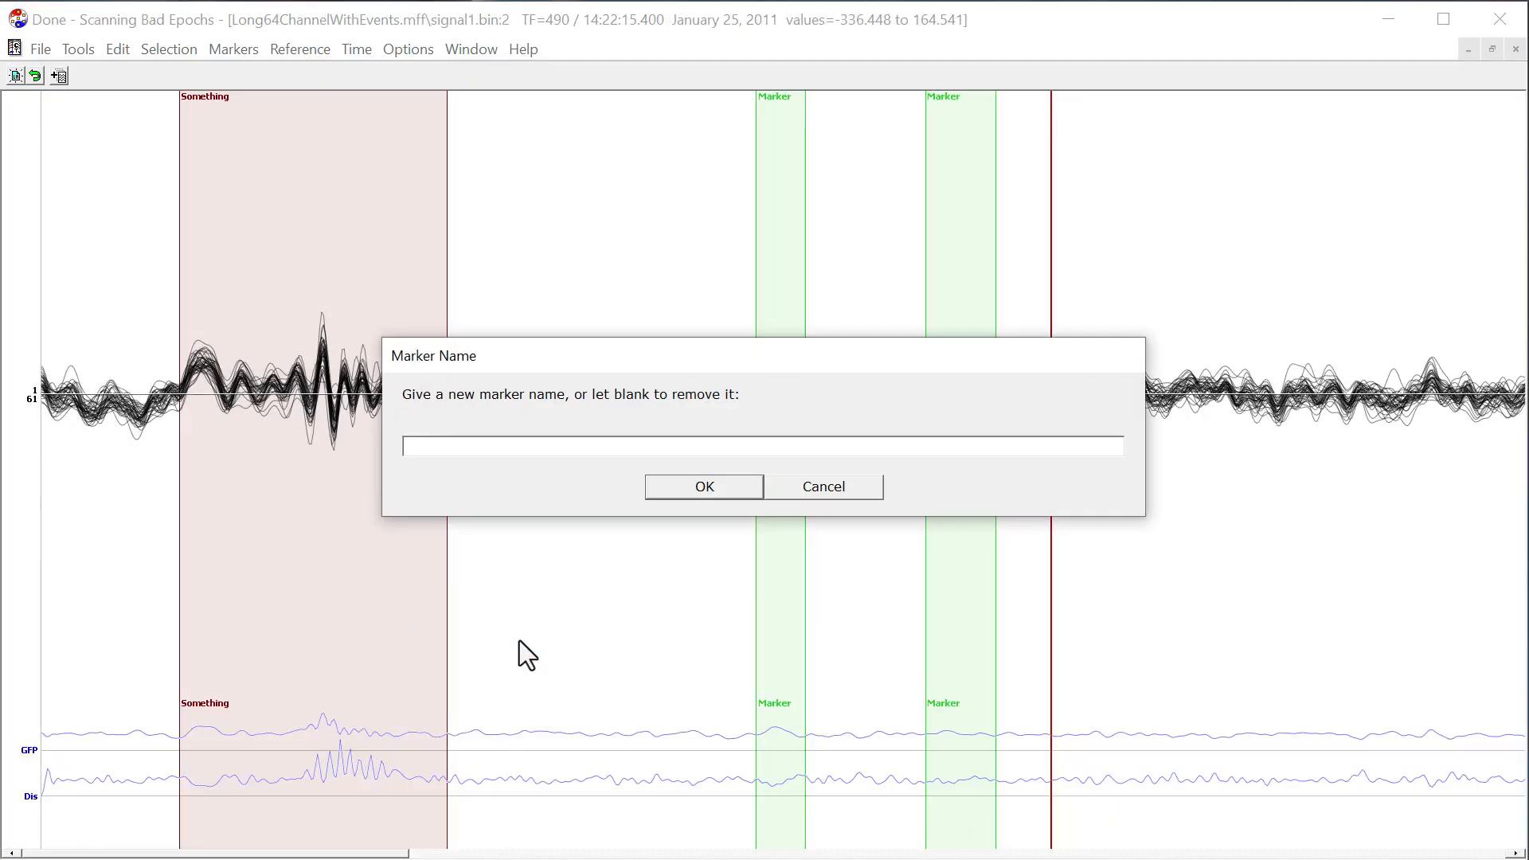
pyautogui.write('That')
pyautogui.click(701, 491)
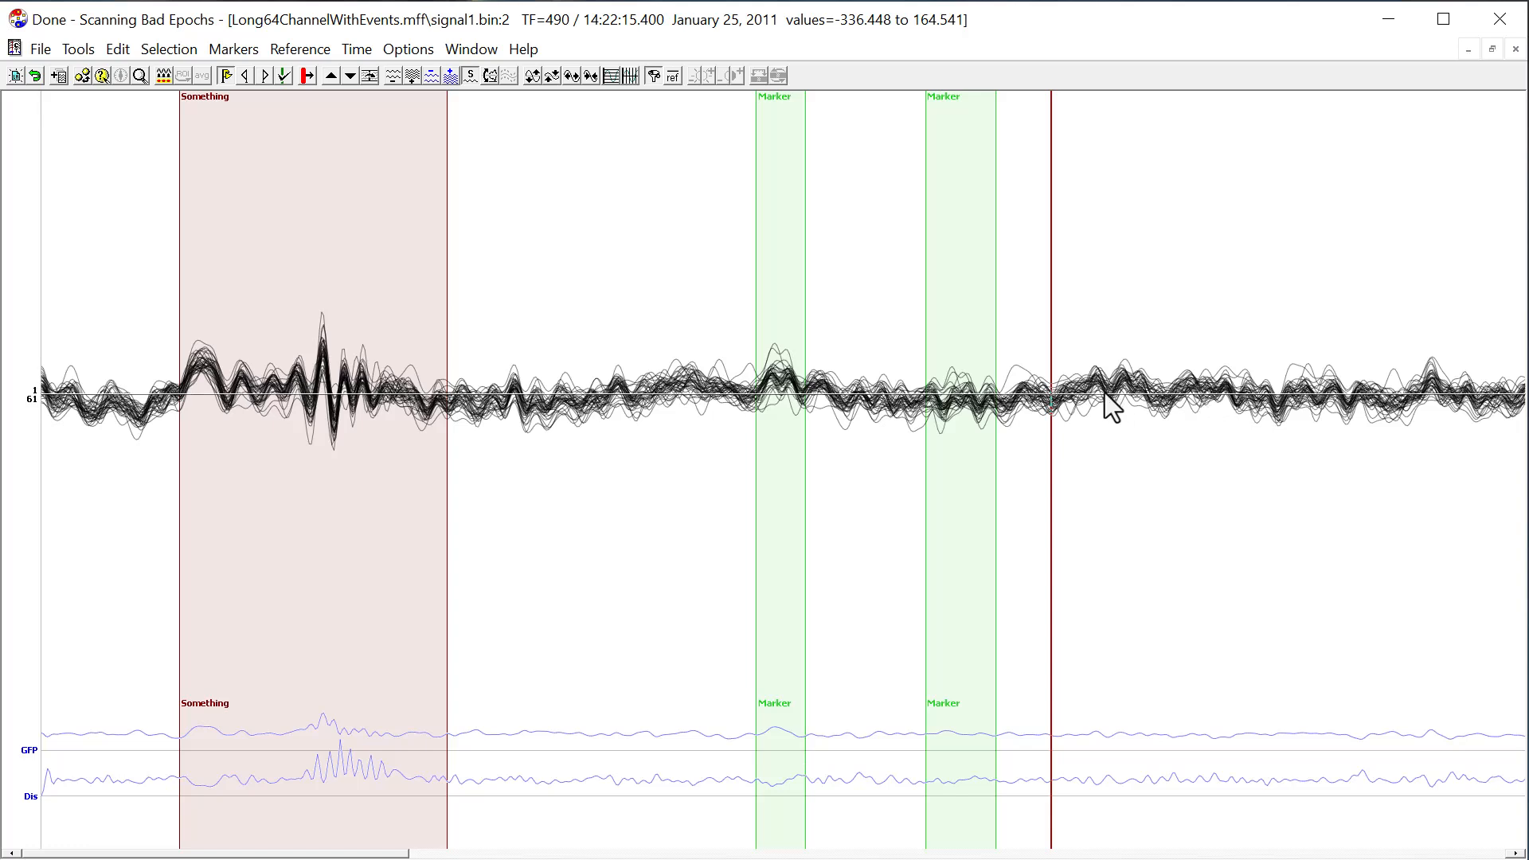
# Select a range of about 148 ms at TF 504 to 540 and mark it as "That".
pyautogui.moveTo(1080, 390); pyautogui.dragTo(1154, 402)
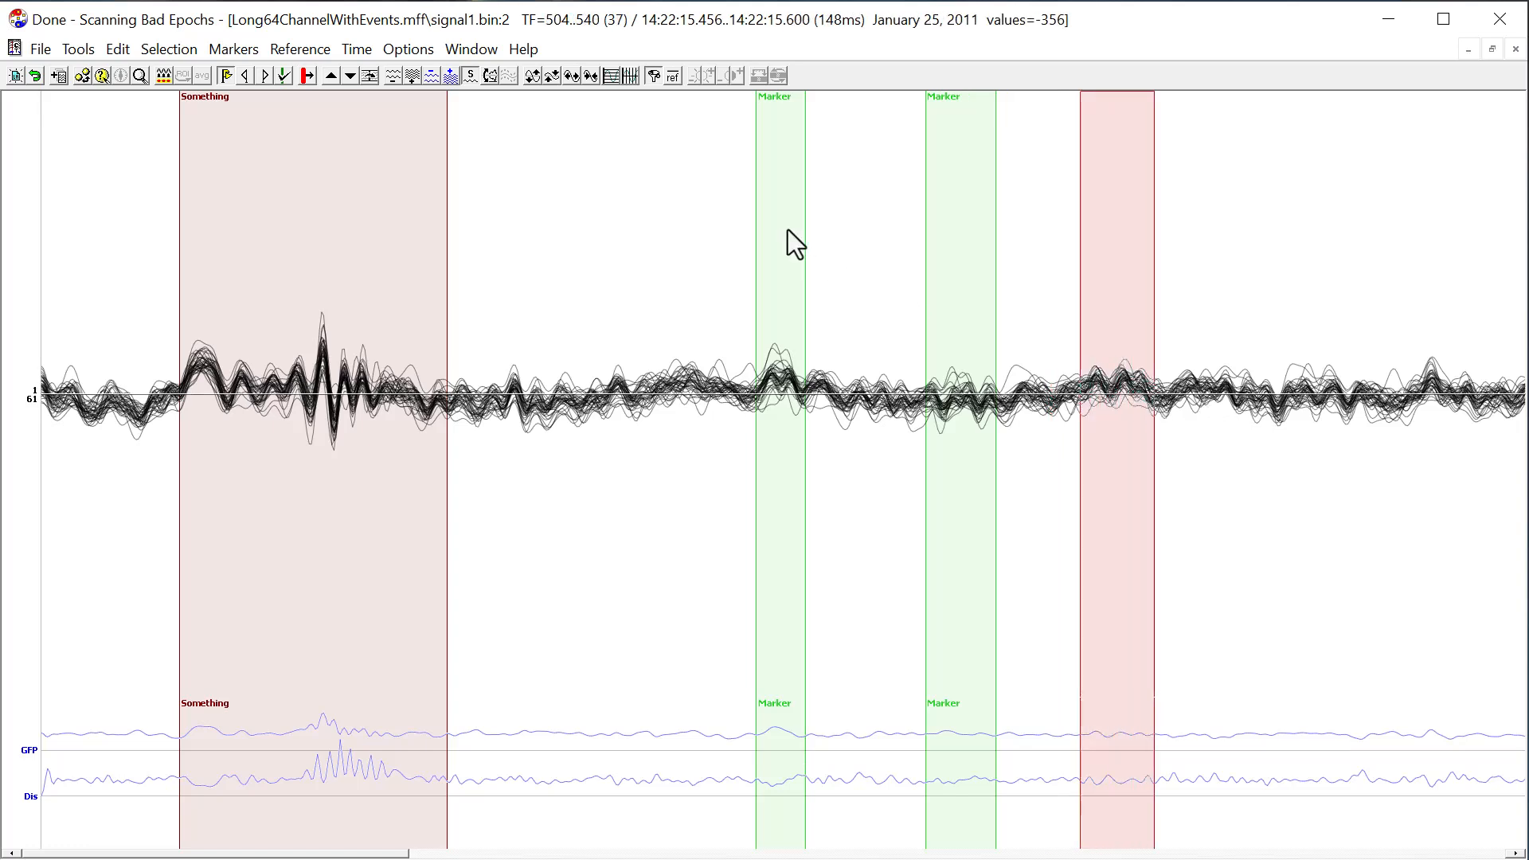
pyautogui.click(283, 79)
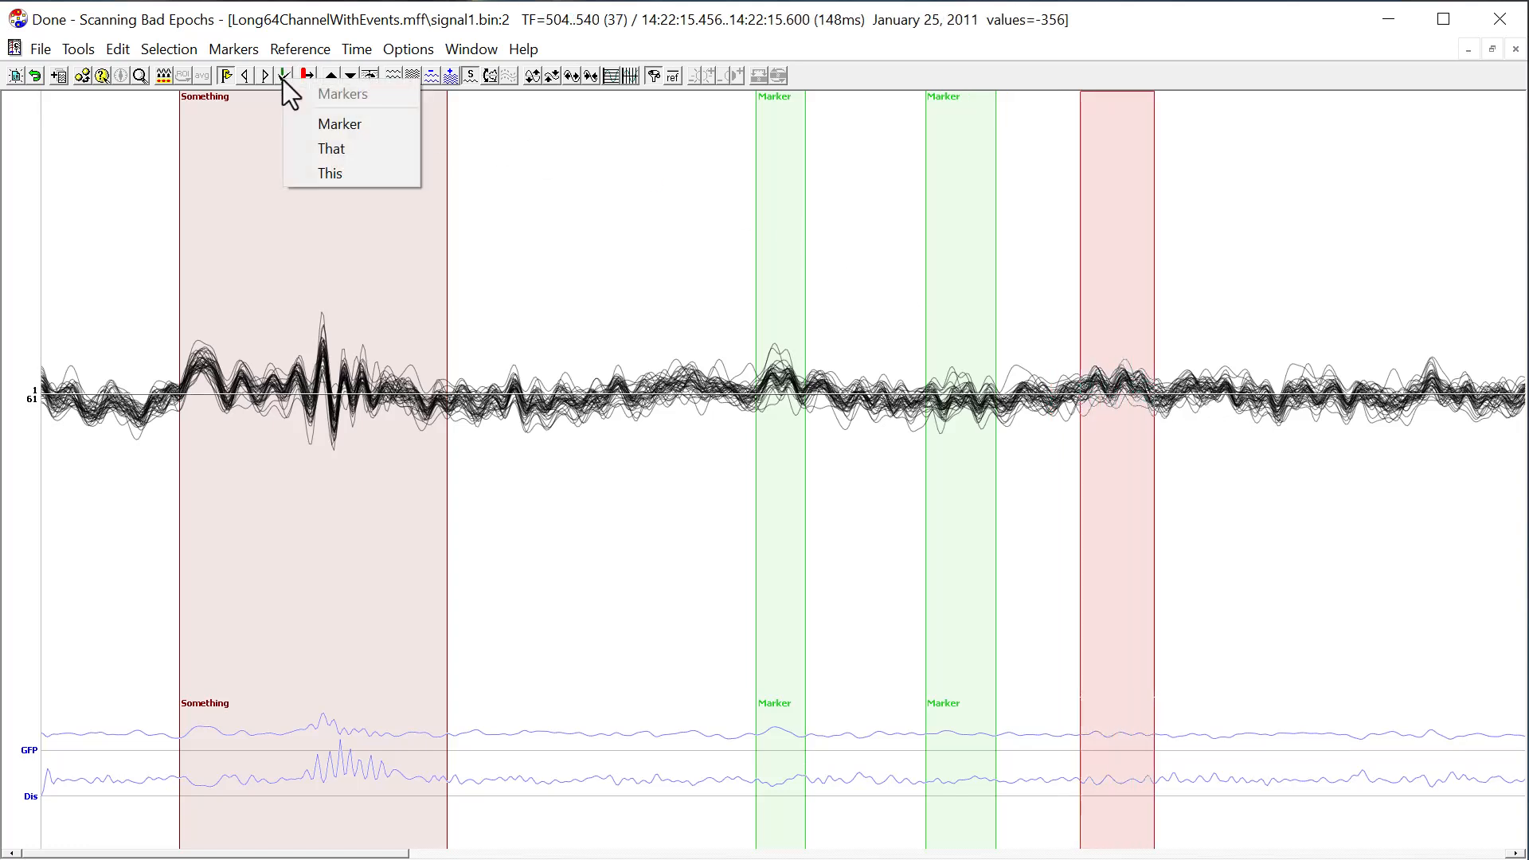
pyautogui.click(331, 150)
# Place the cursor at about TF 561 and insert Quick Marker 1 there, naming it "Quick1".
pyautogui.click(1198, 375)
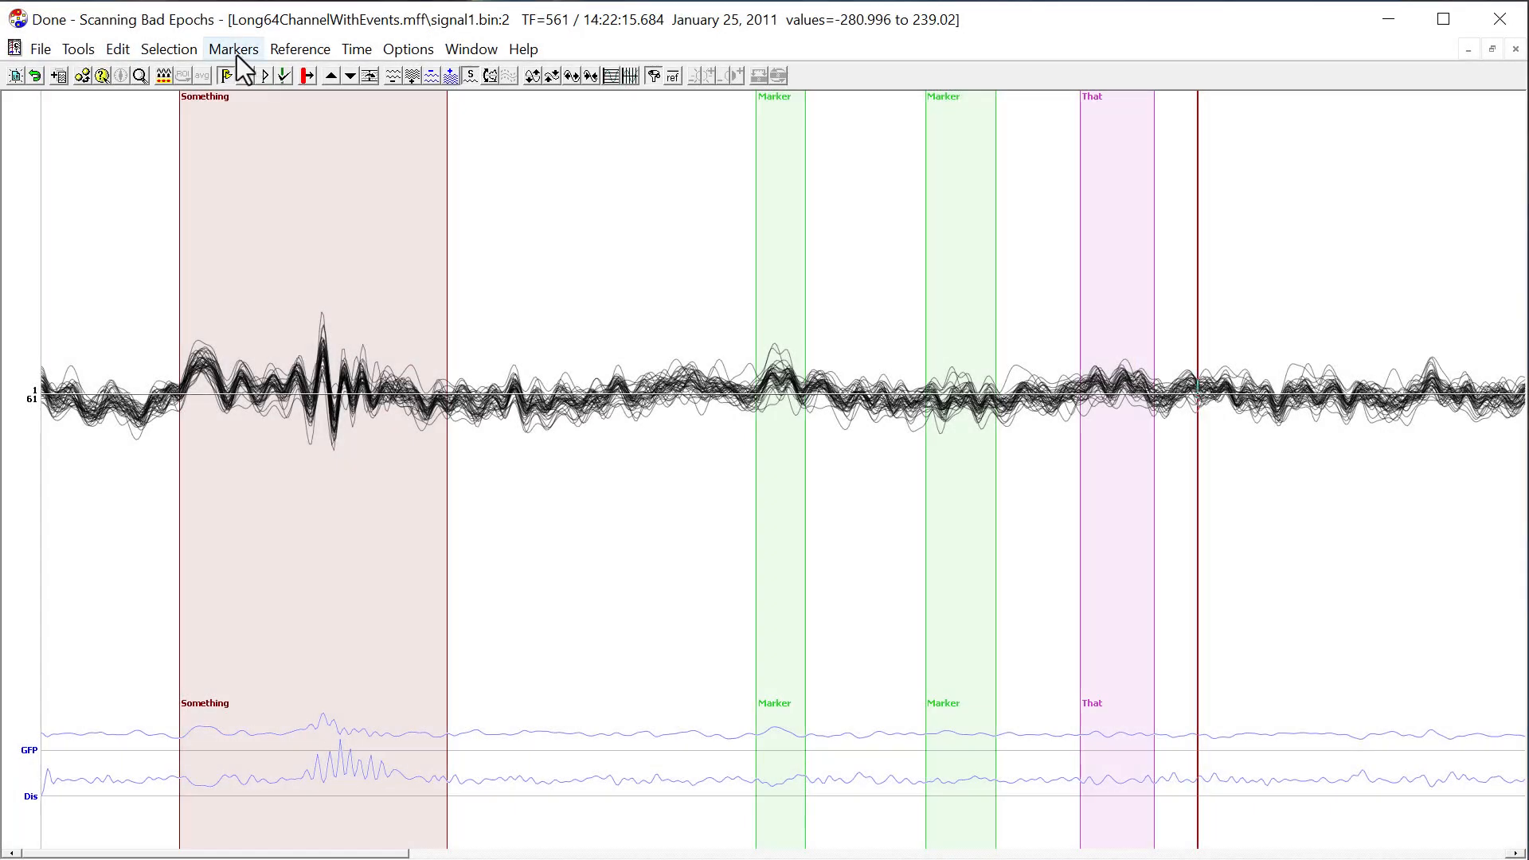
pyautogui.click(237, 51)
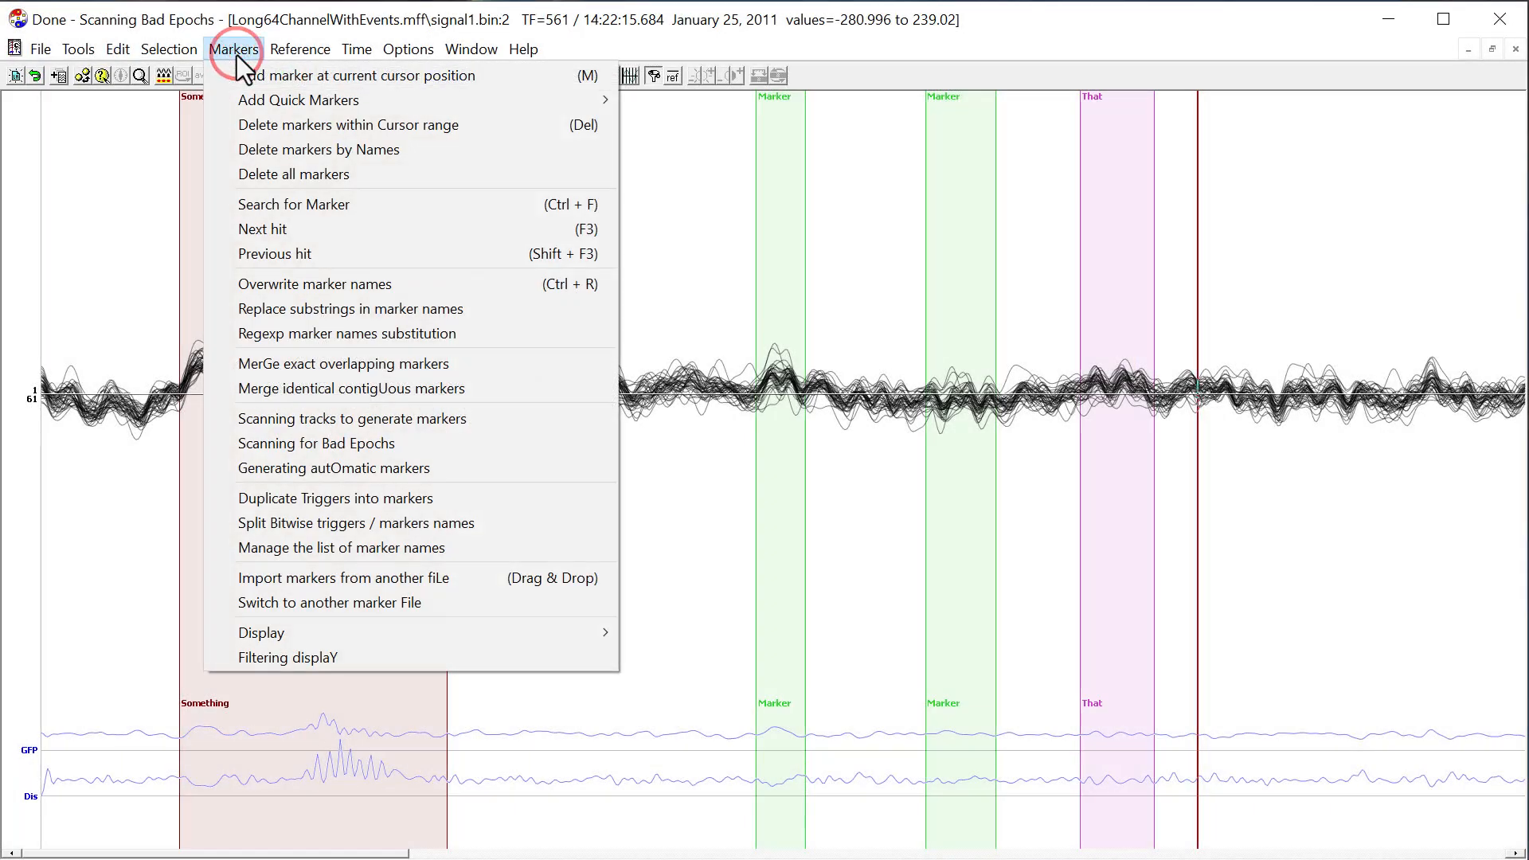
pyautogui.moveTo(363, 100)
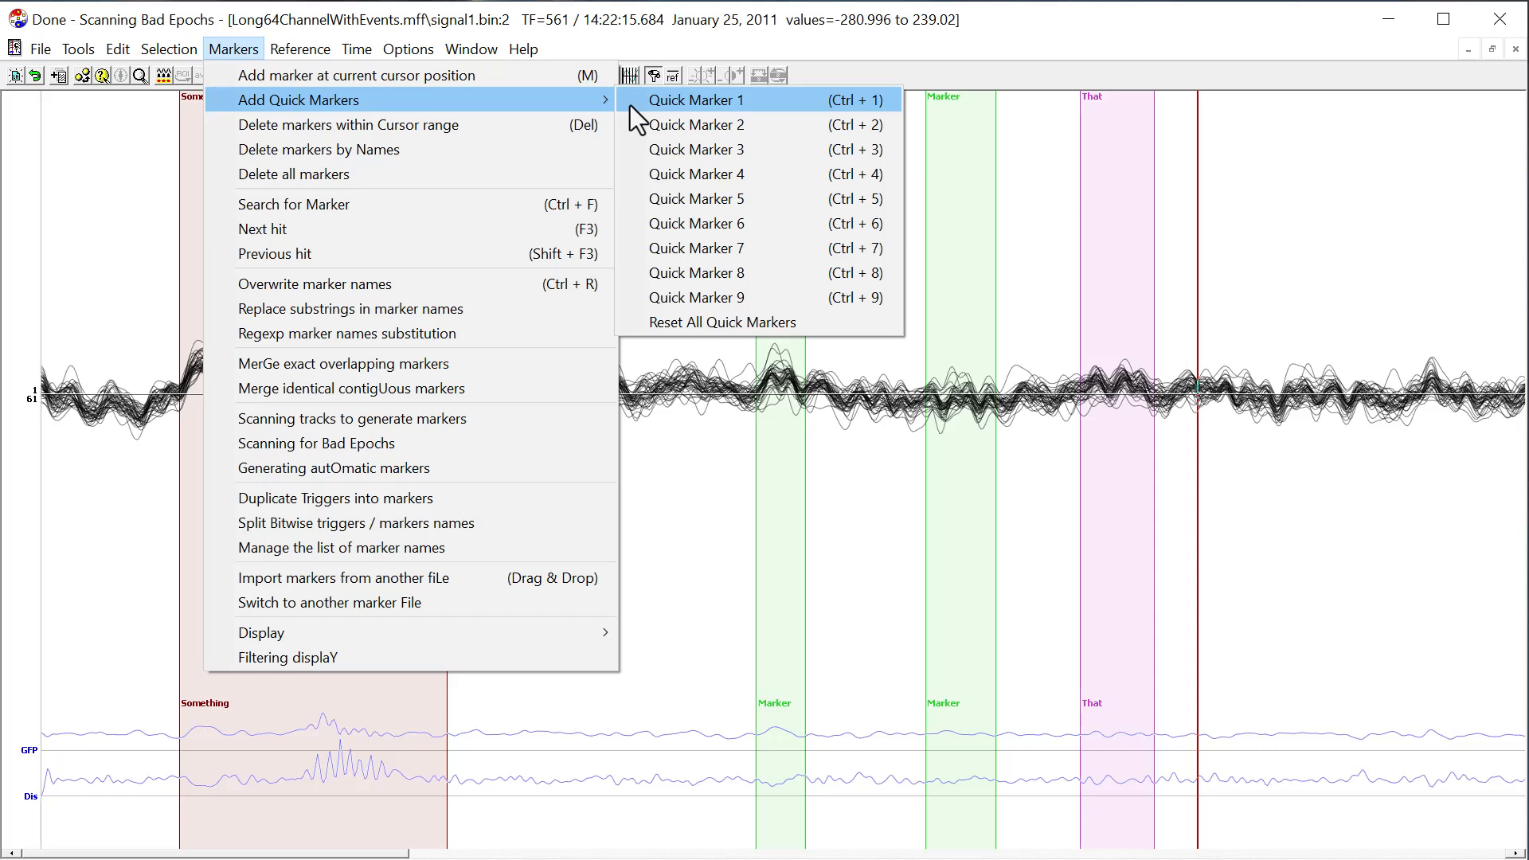
pyautogui.click(745, 102)
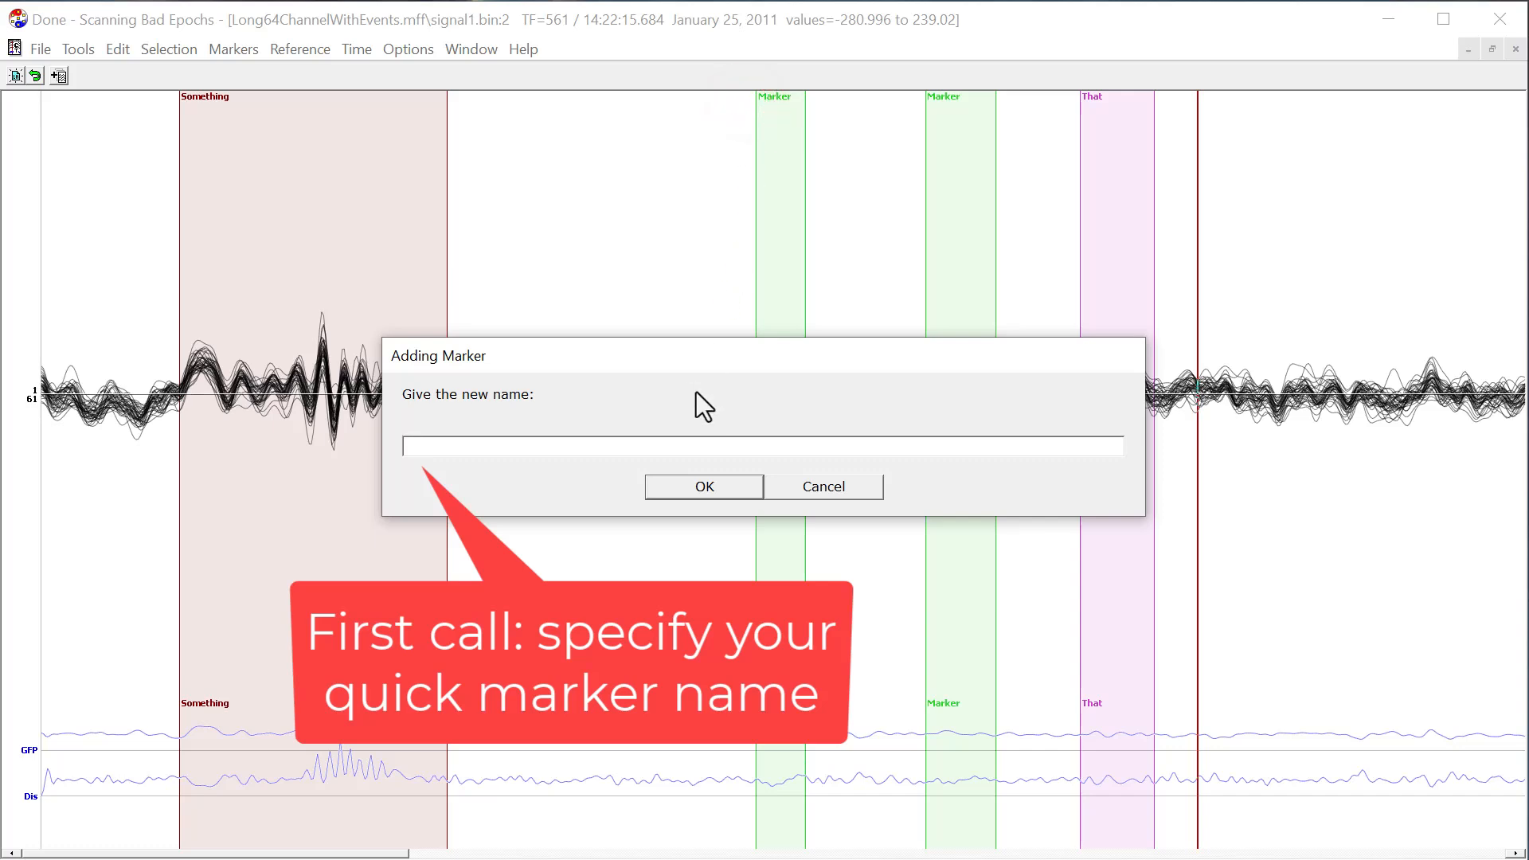
pyautogui.write('Quick1')
pyautogui.click(729, 495)
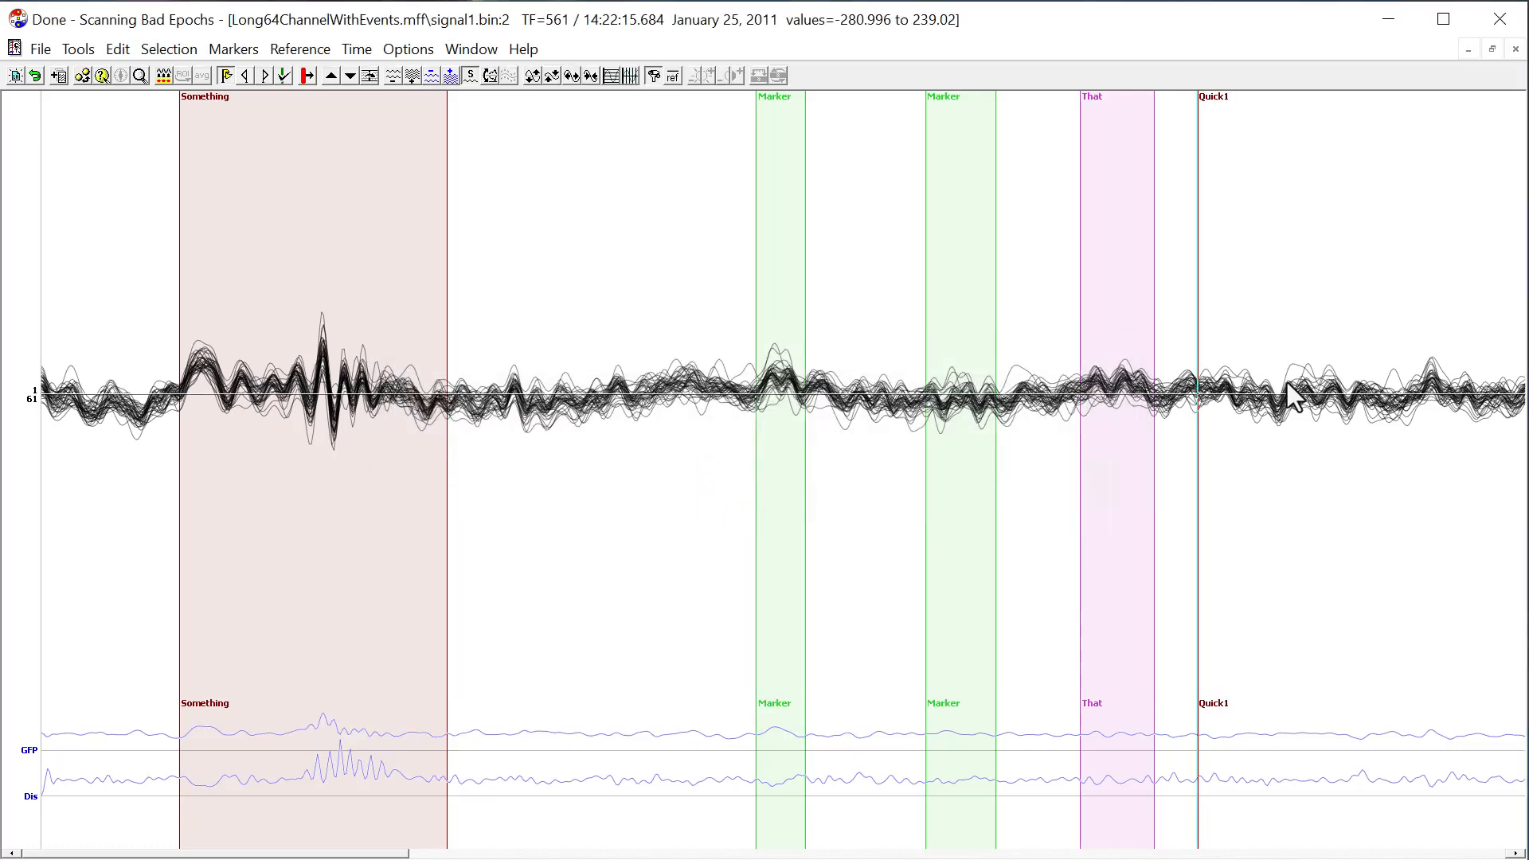
# Insert two more Quick1 markers, at about TF 595 and TF 614.
pyautogui.click(1268, 383)
pyautogui.hotkey('ctrl', '1')
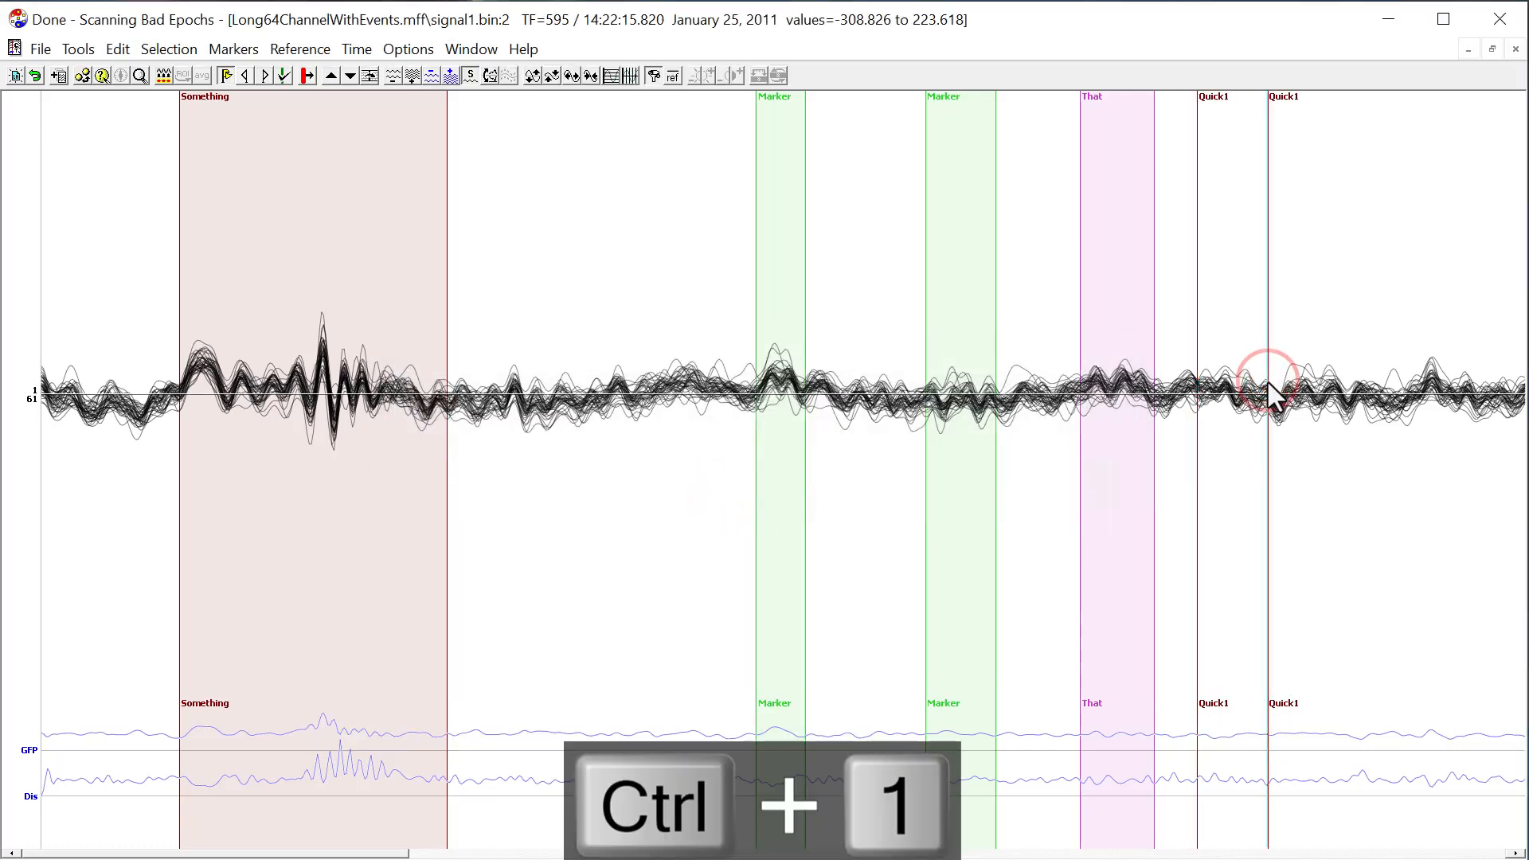
pyautogui.click(1307, 381)
pyautogui.hotkey('ctrl', '1')
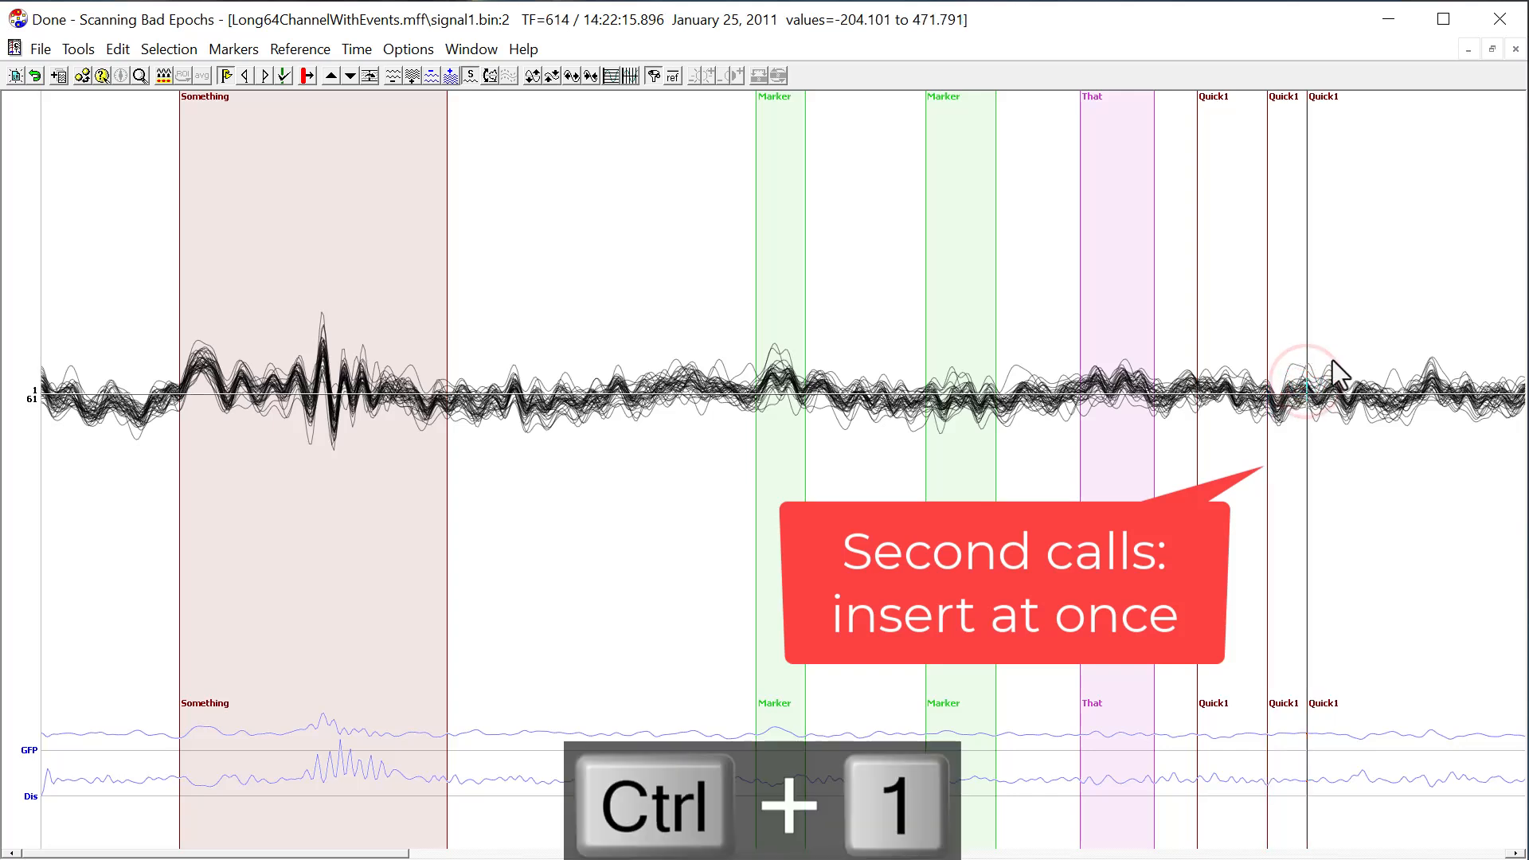
# Place the cursor at about TF 630 and insert Quick Marker 2 there, naming it "Quick2".
pyautogui.click(1339, 363)
pyautogui.click(249, 50)
pyautogui.moveTo(270, 97)
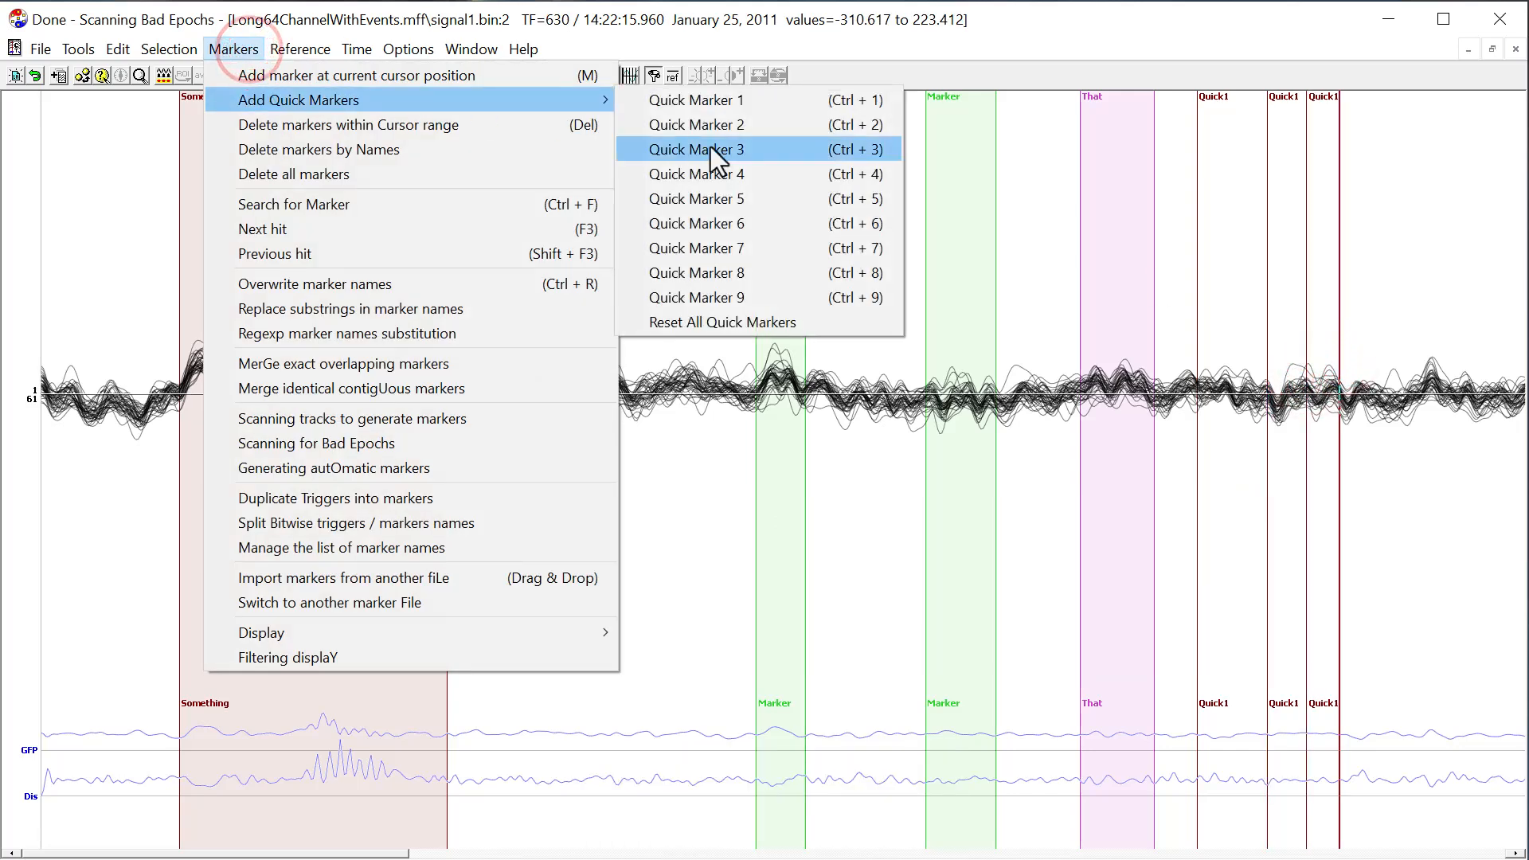
pyautogui.click(720, 133)
pyautogui.write('Quick2')
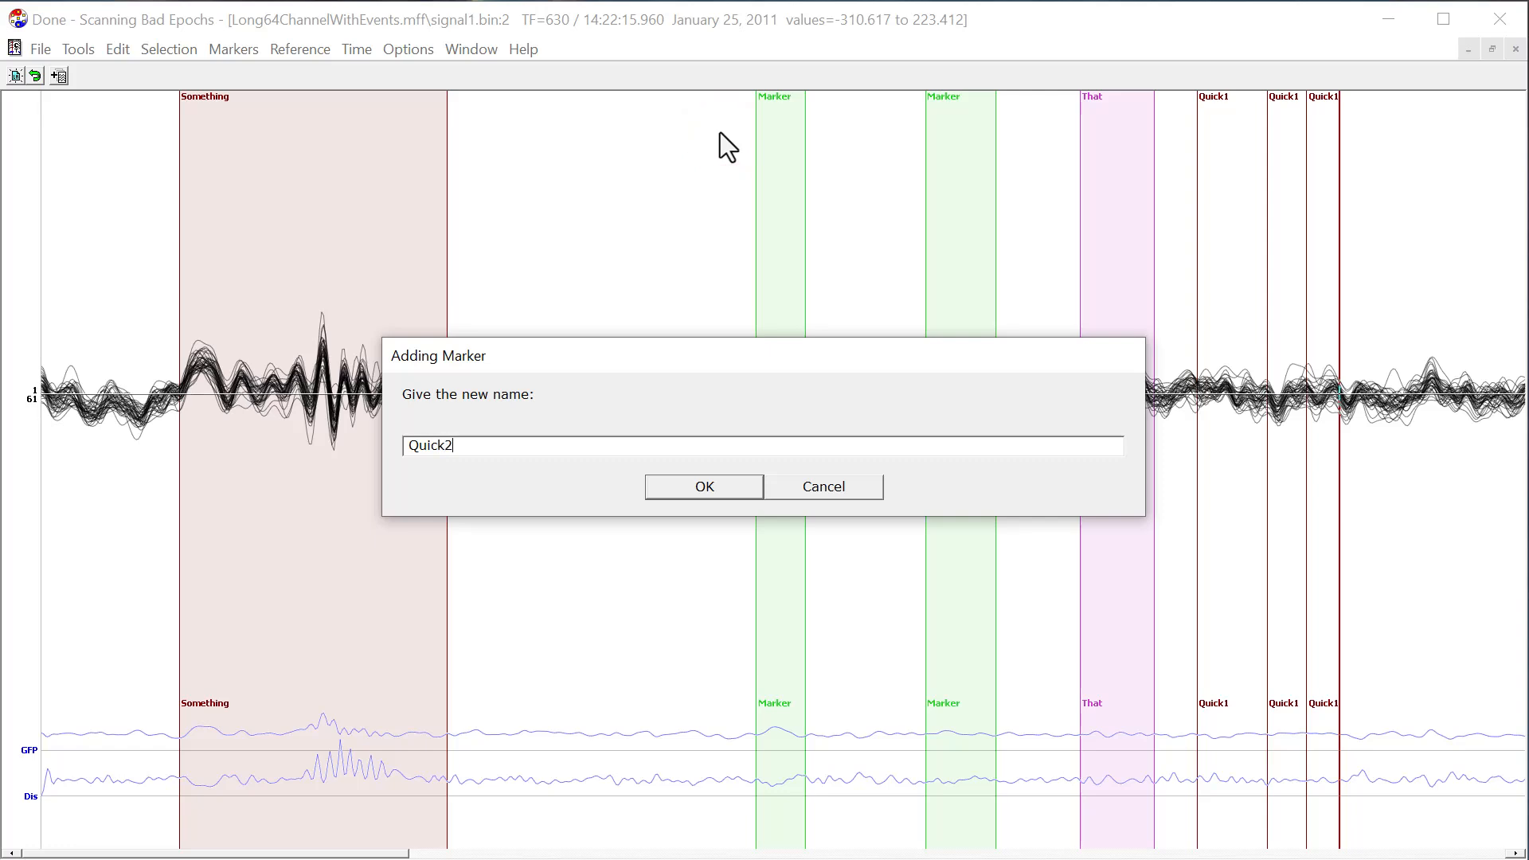
pyautogui.press('Return')
# Insert a Quick2 marker over a range of about 72 ms at TF 648 to 665.
pyautogui.moveTo(1377, 380); pyautogui.dragTo(1411, 388)
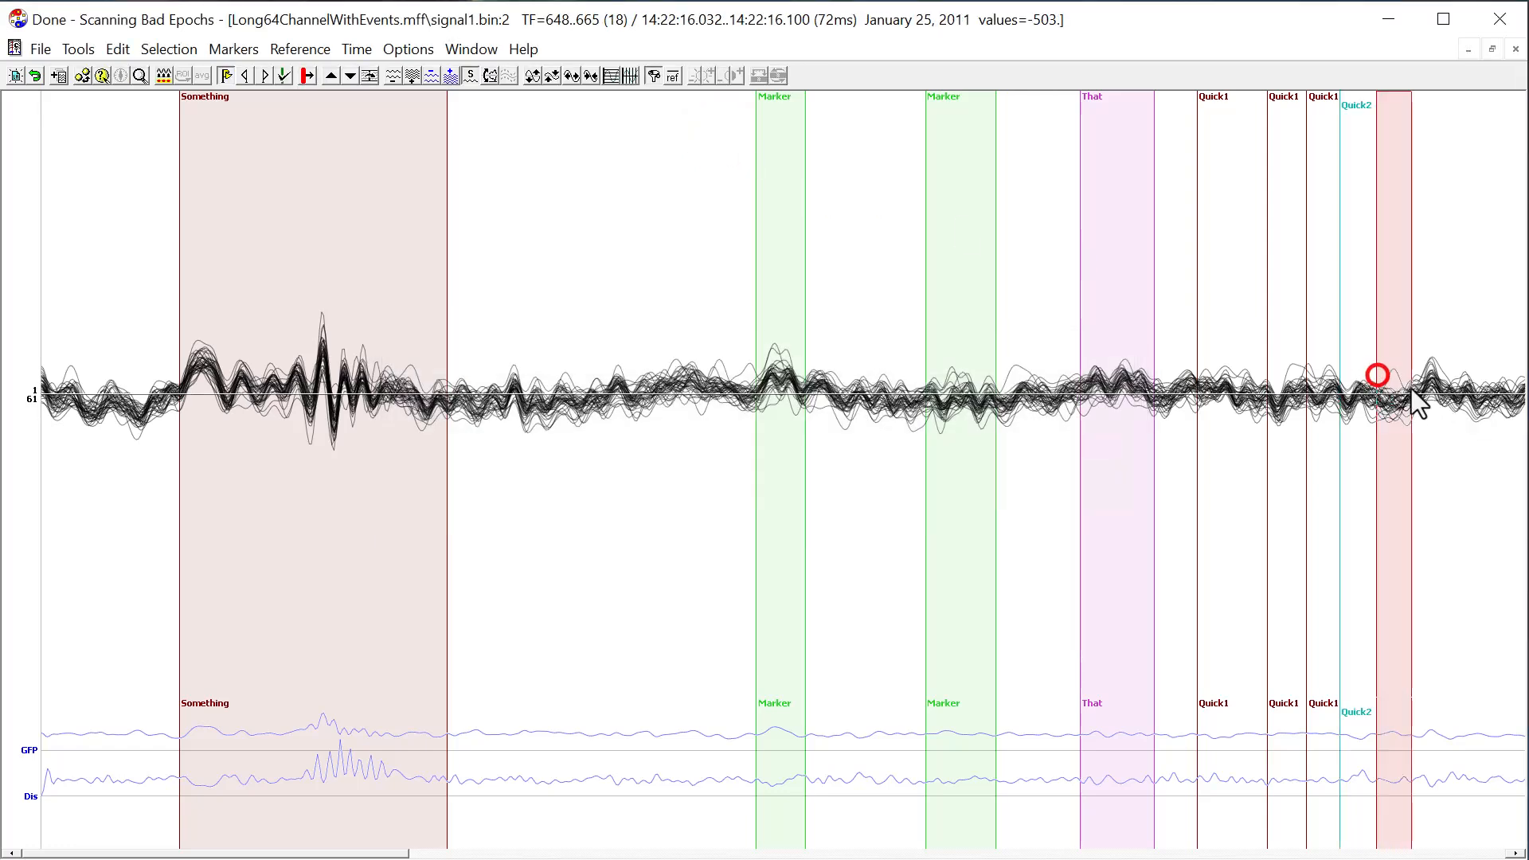
pyautogui.hotkey('ctrl', '2')
pyautogui.click(1434, 385)
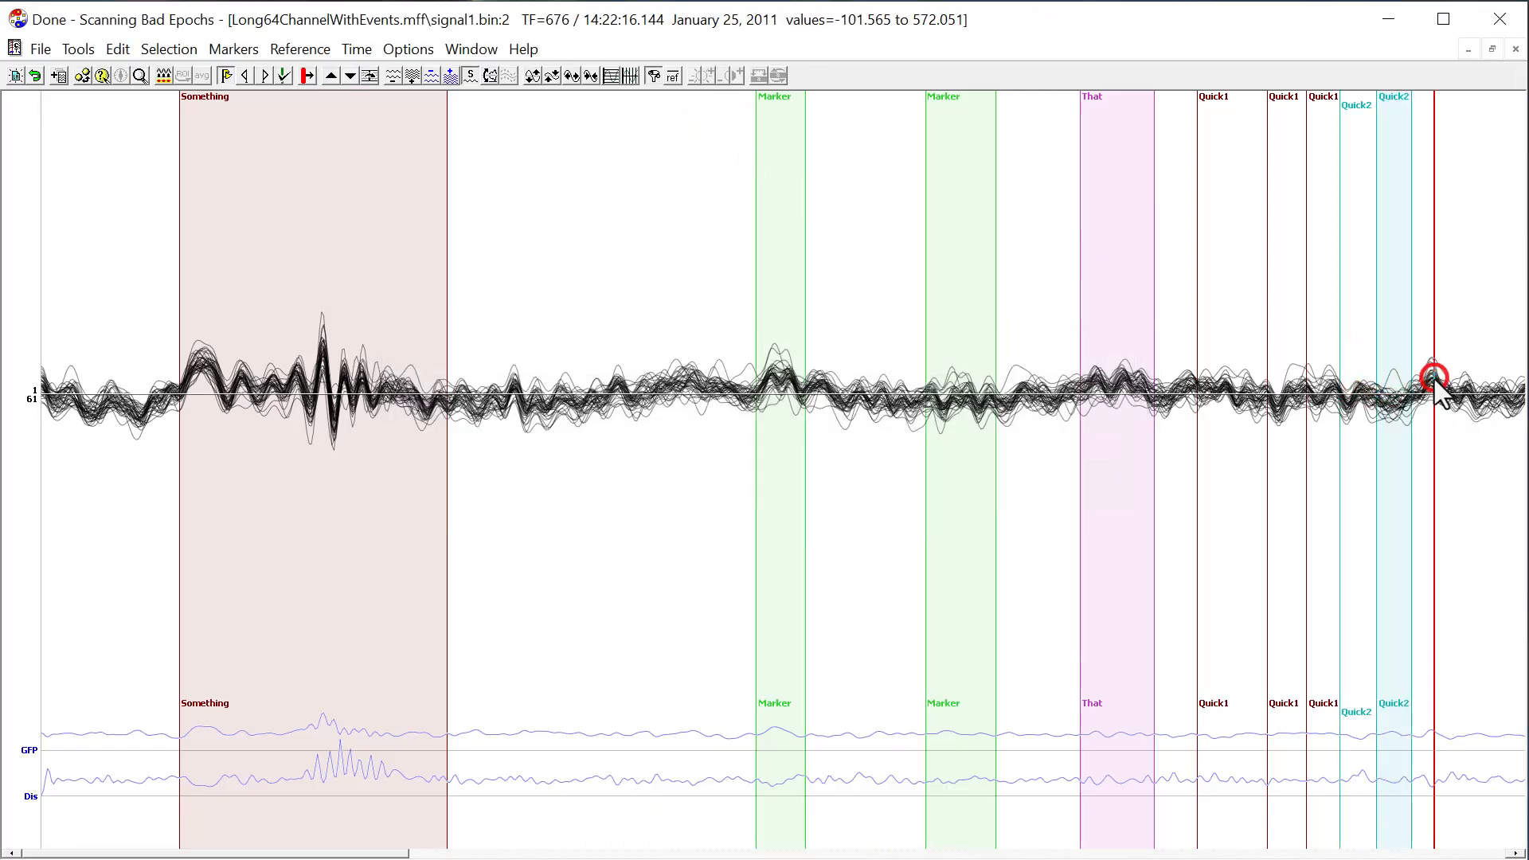
# Insert a Quick2 marker at the cursor position, TF 676.
pyautogui.hotkey('ctrl', '2')
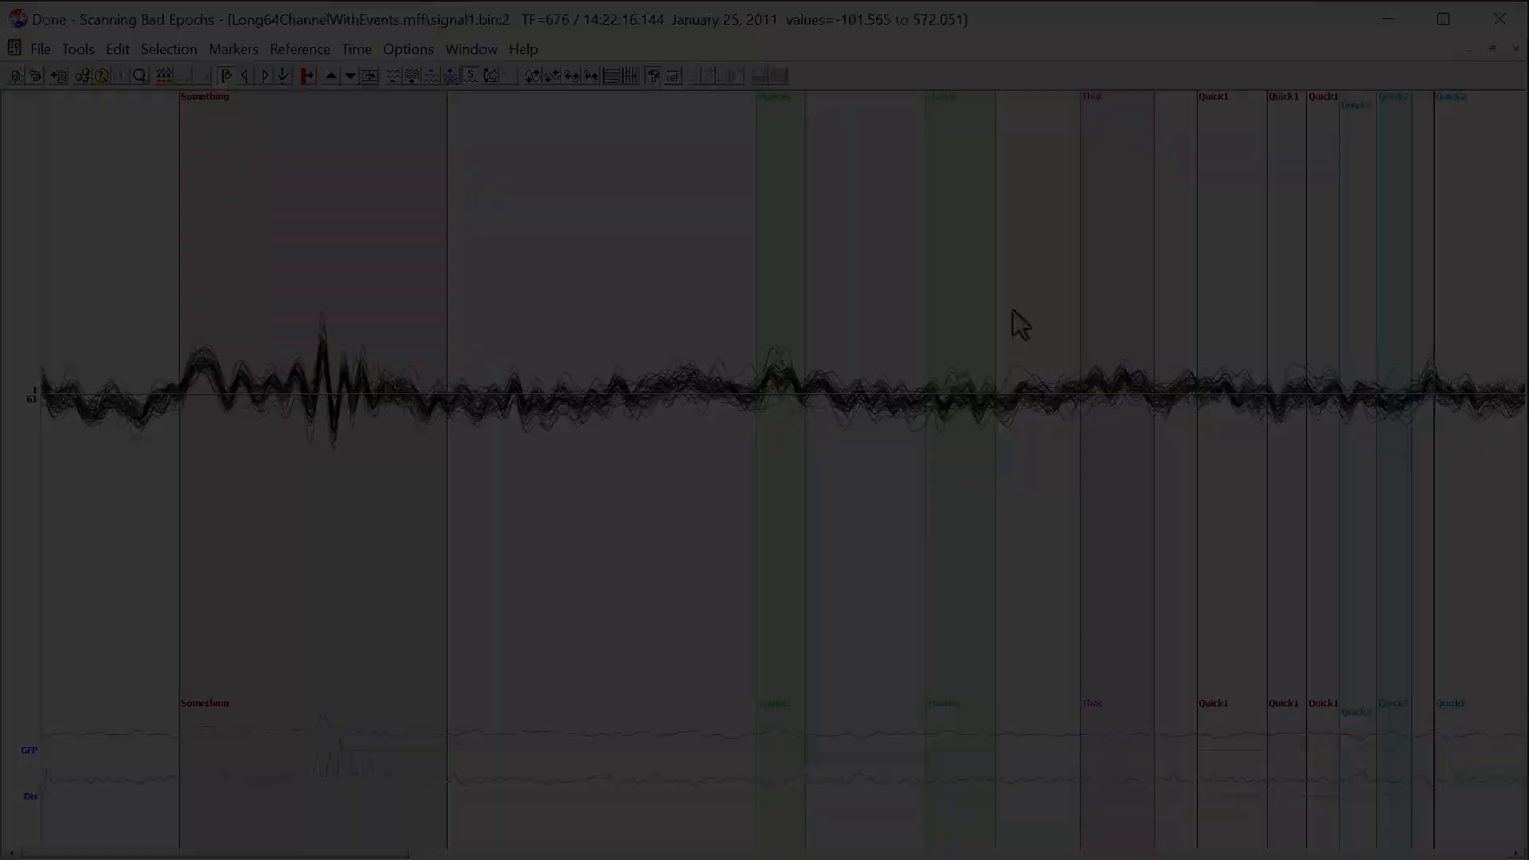
# Select the time range TF 382 to 512 and delete all markers inside it.
pyautogui.moveTo(829, 279); pyautogui.dragTo(1096, 294)
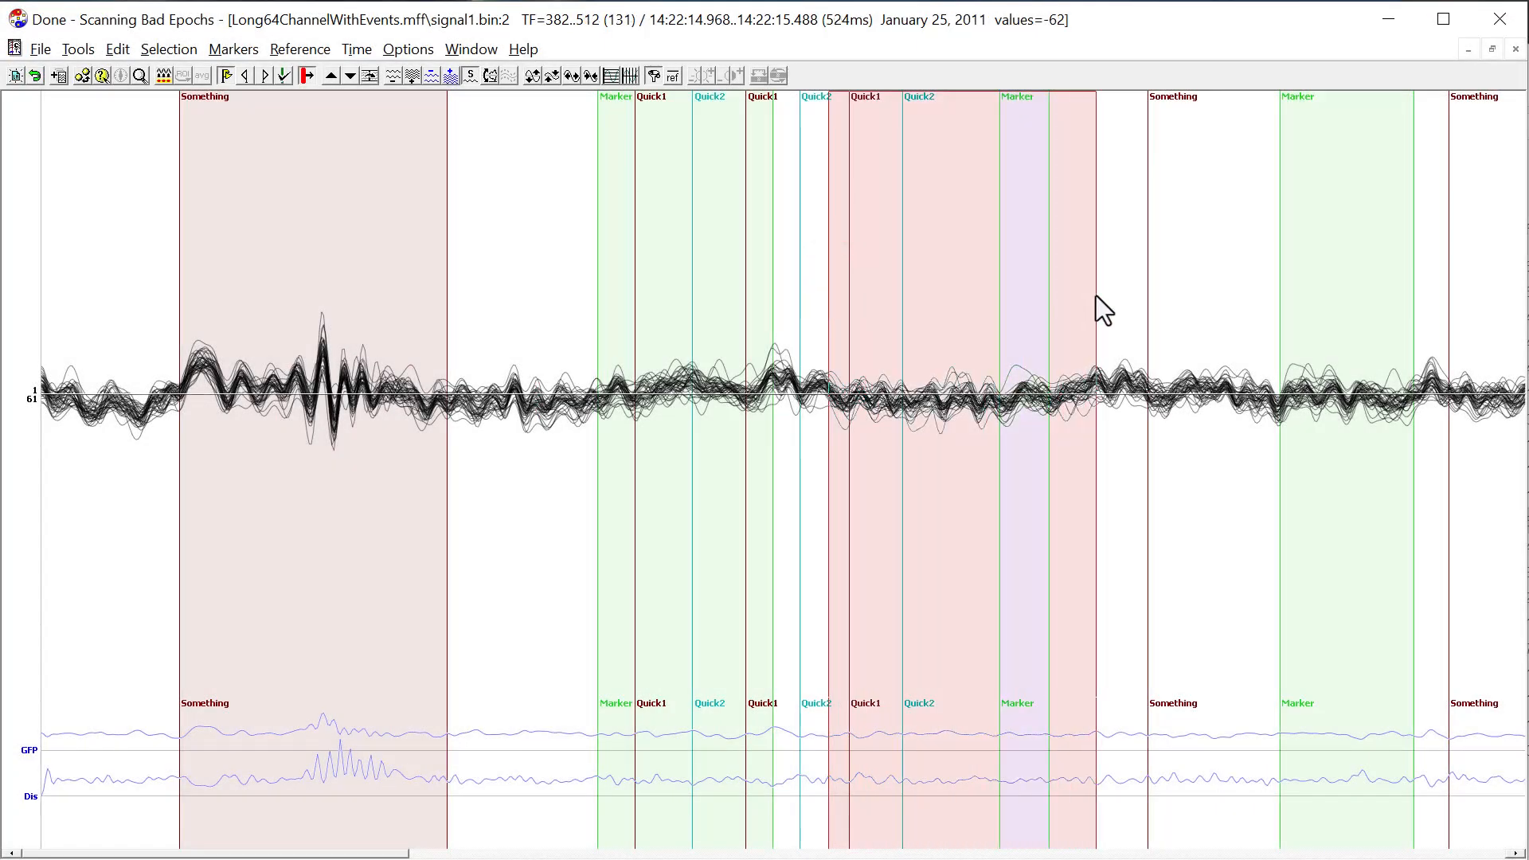
pyautogui.click(227, 52)
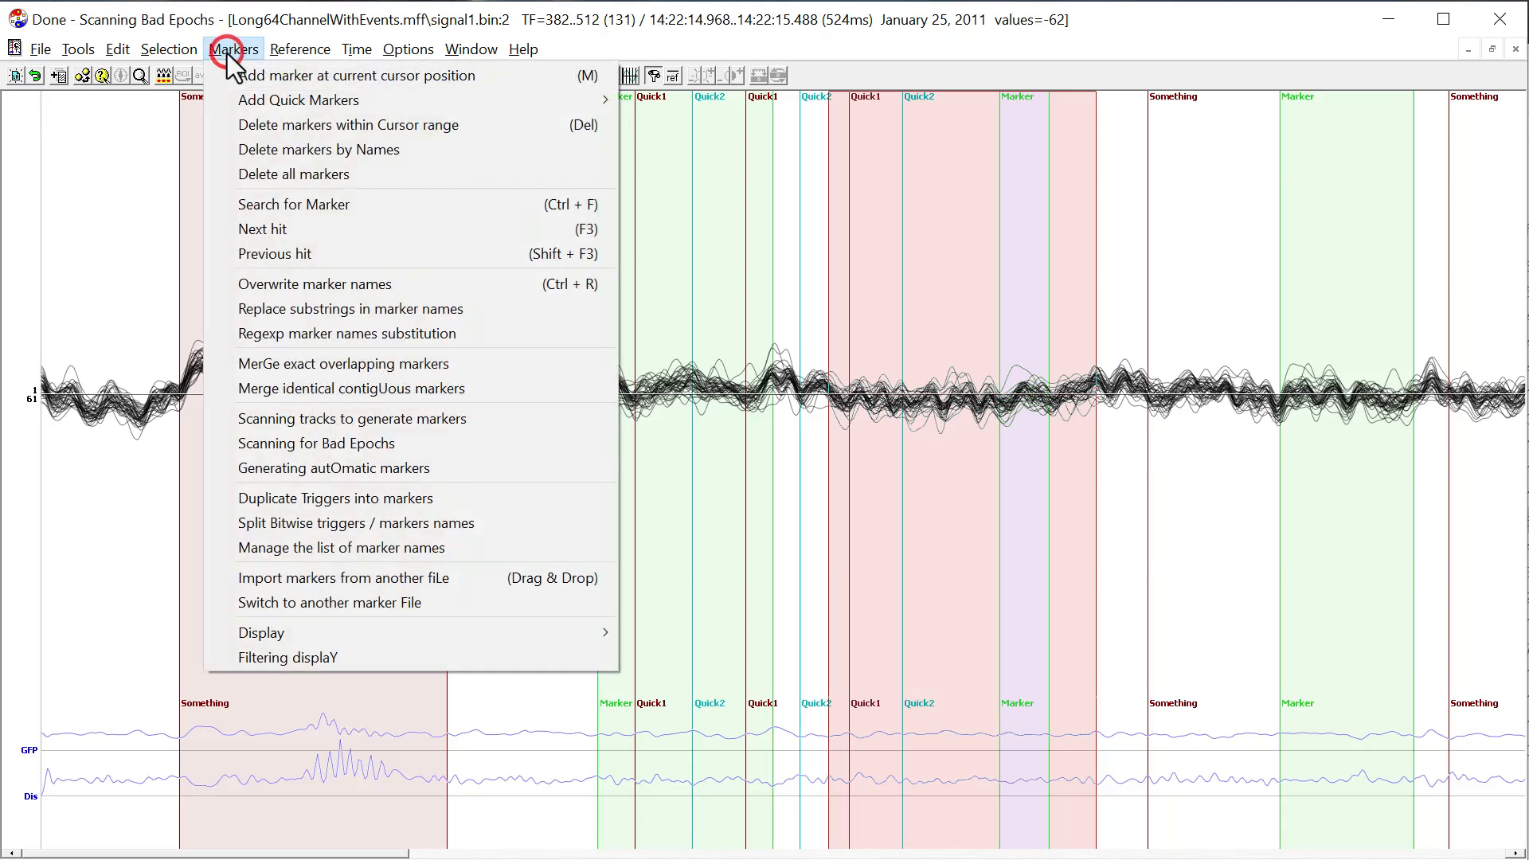
pyautogui.click(285, 125)
pyautogui.click(830, 527)
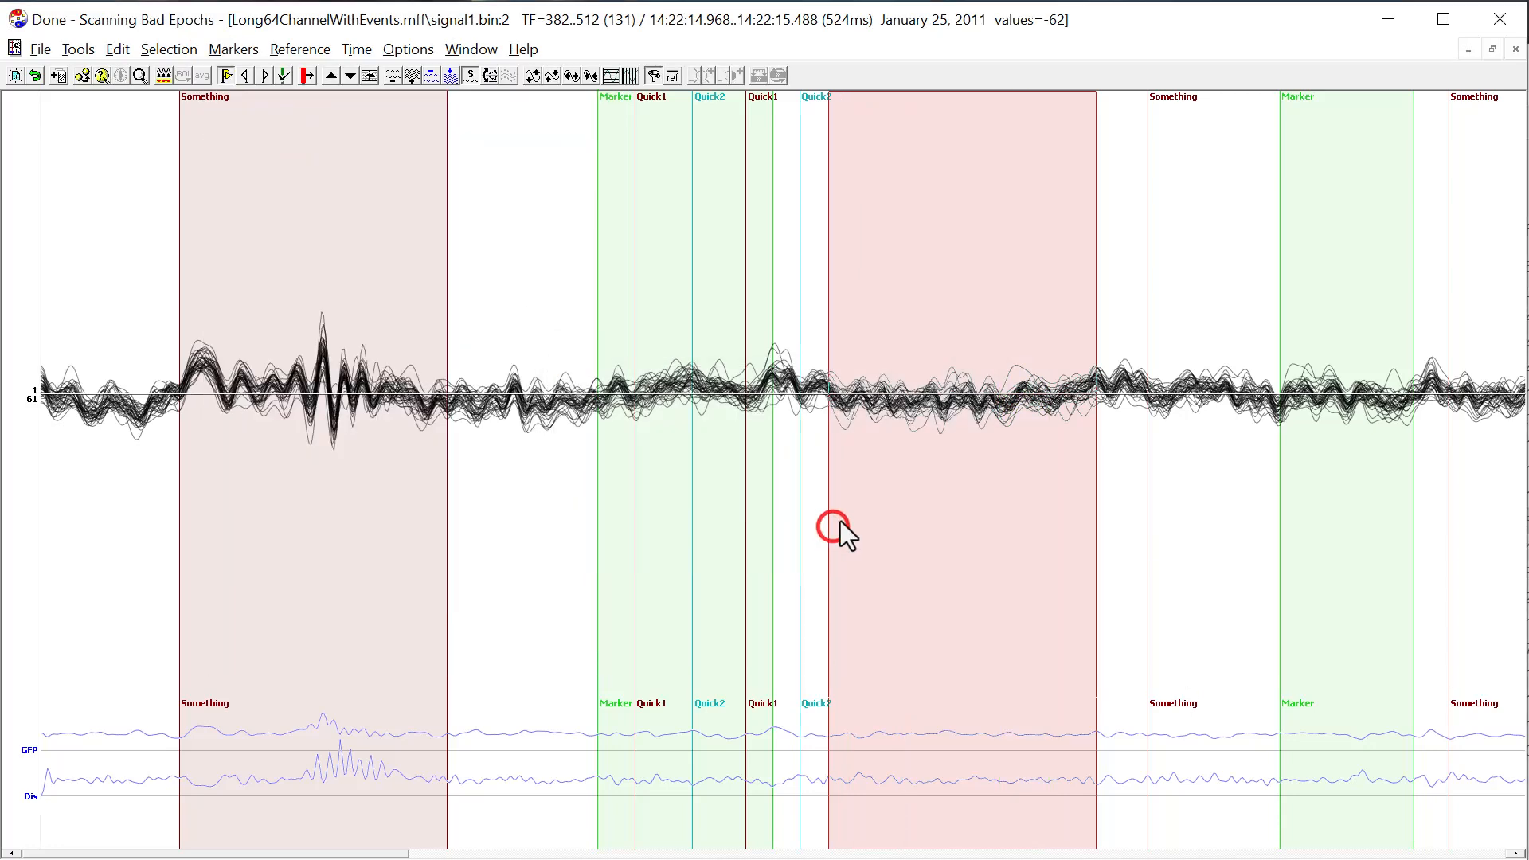
pyautogui.click(911, 438)
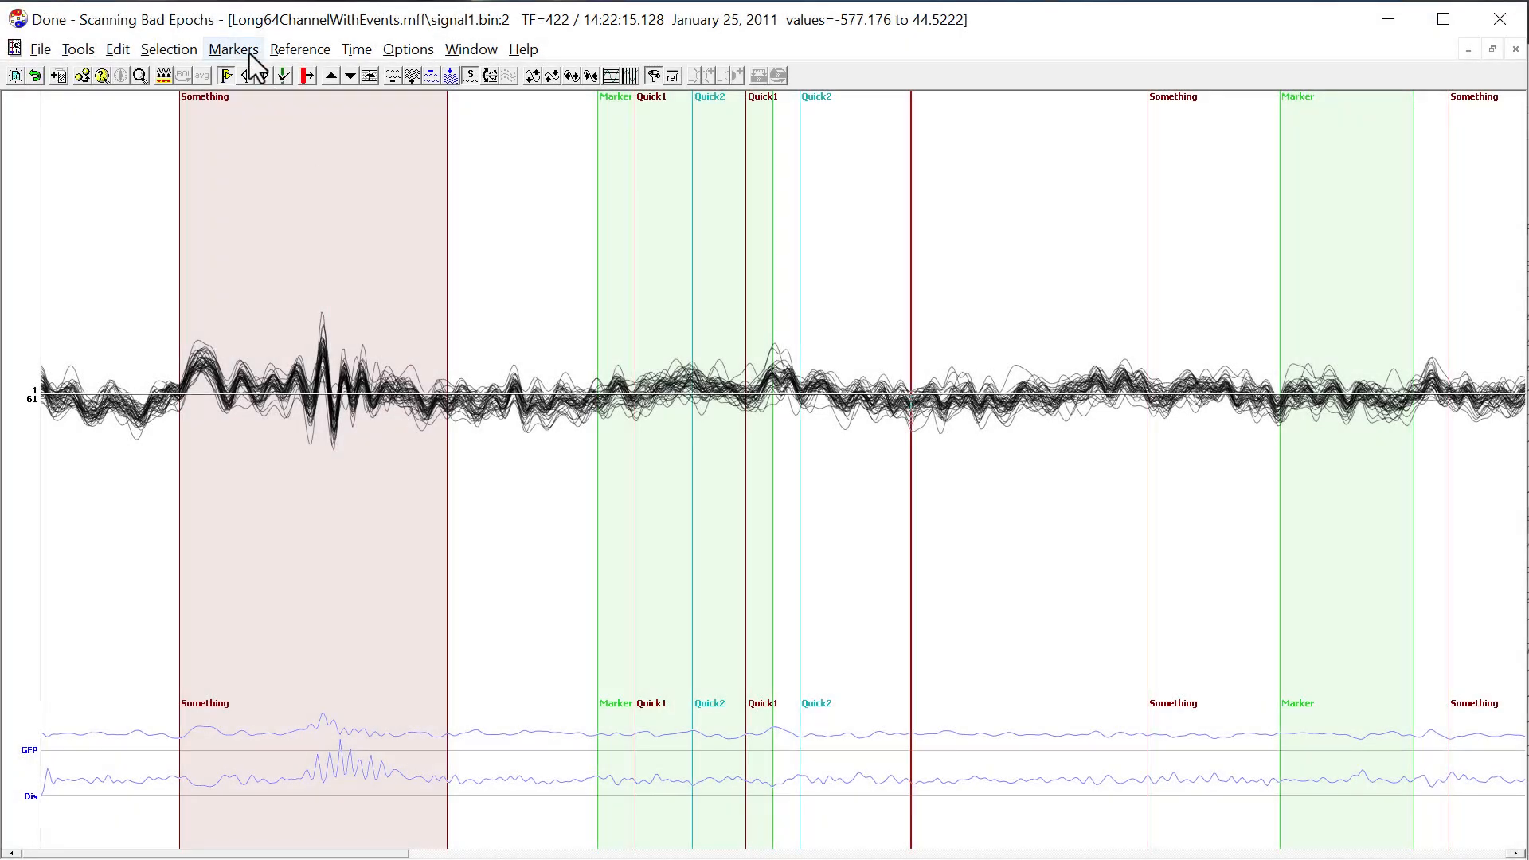
# Delete all markers named "Marker" using deletion by name.
pyautogui.click(248, 51)
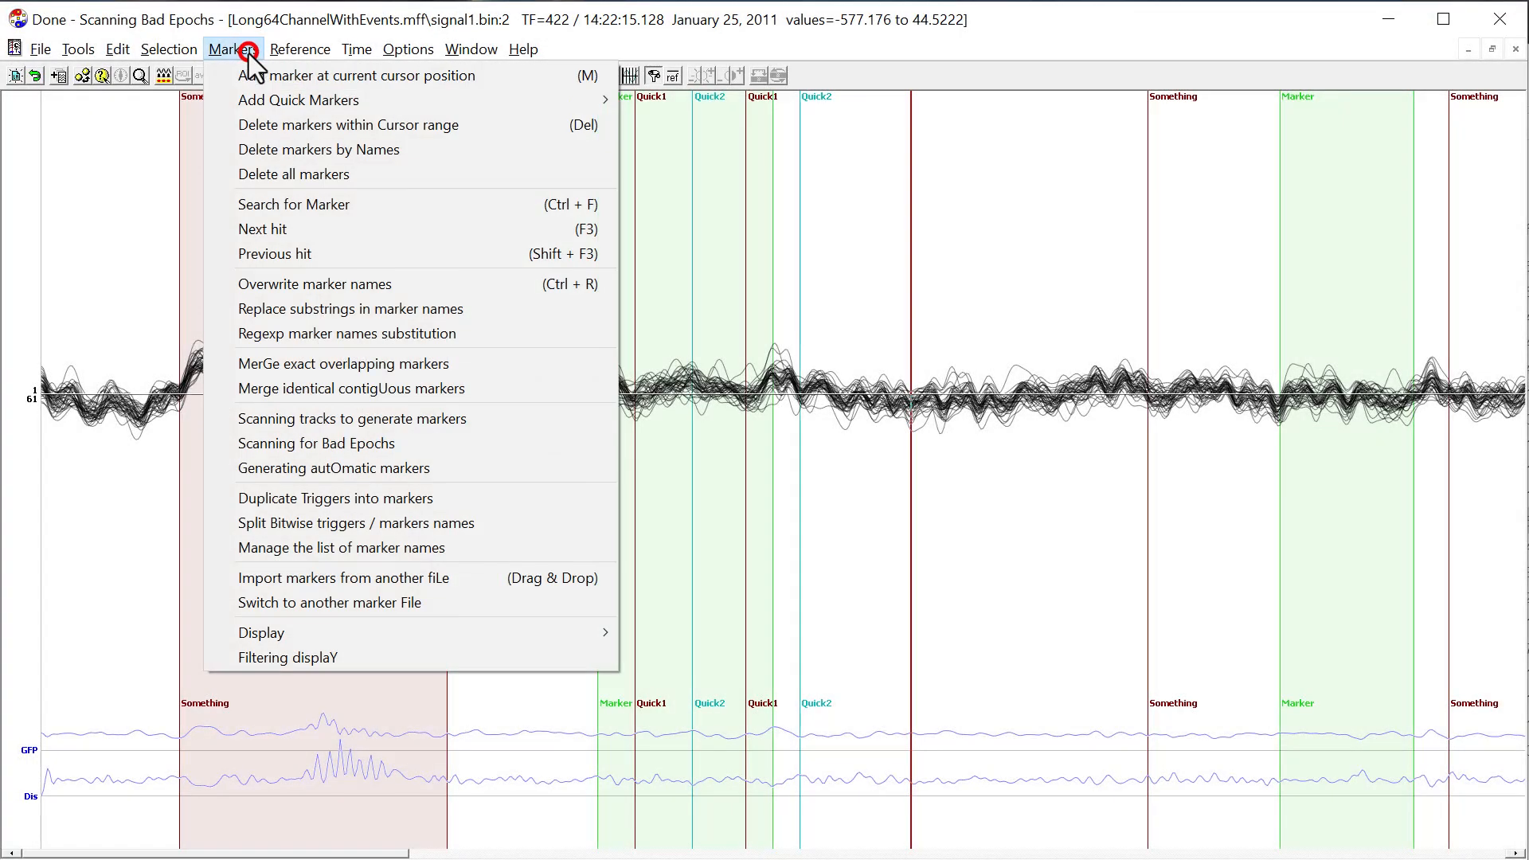
pyautogui.click(304, 150)
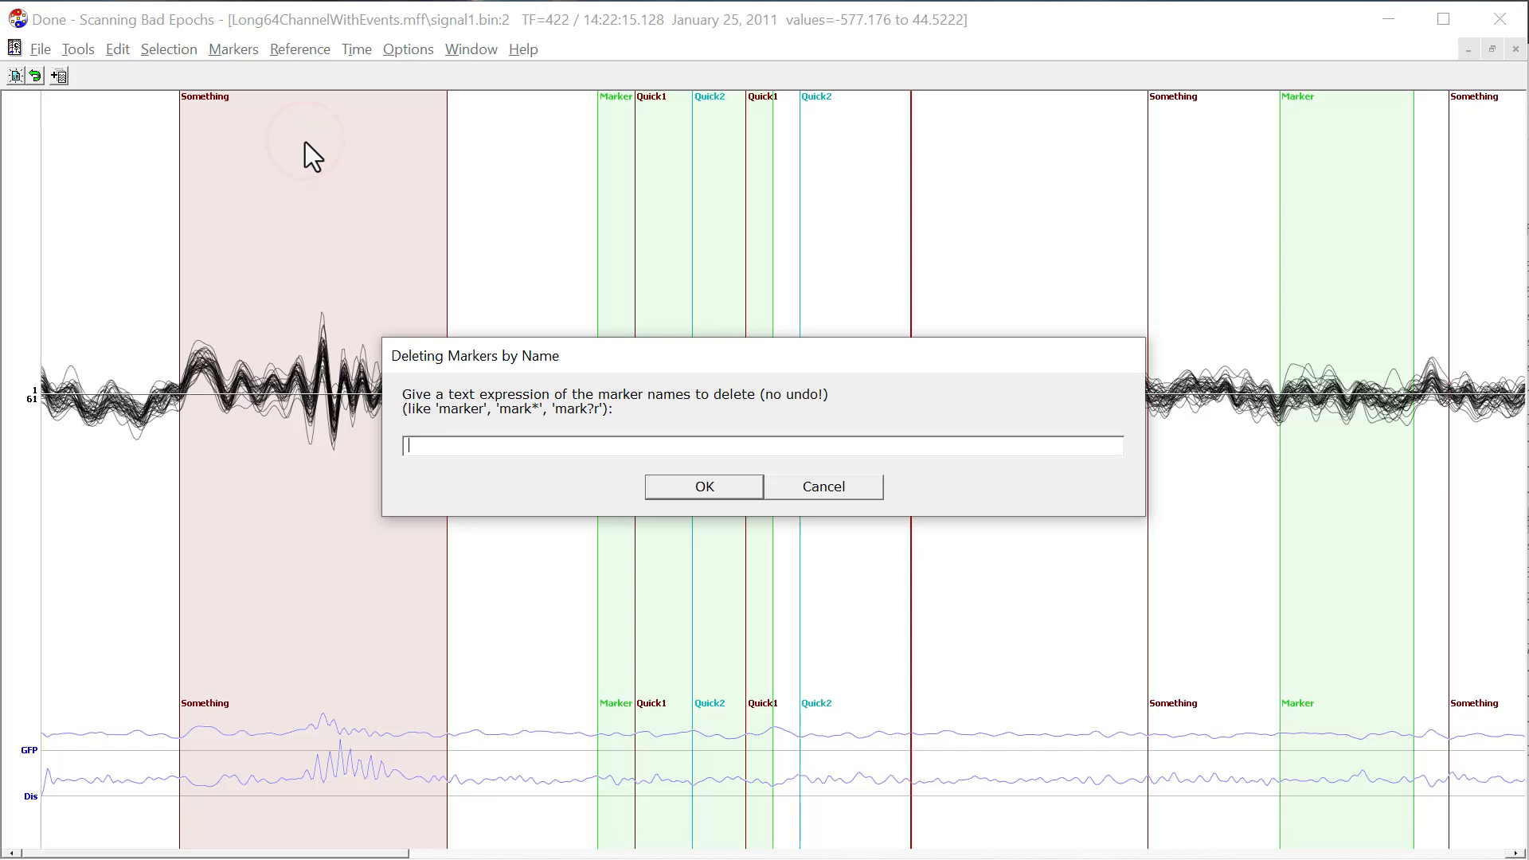
pyautogui.write('Marker')
pyautogui.click(678, 494)
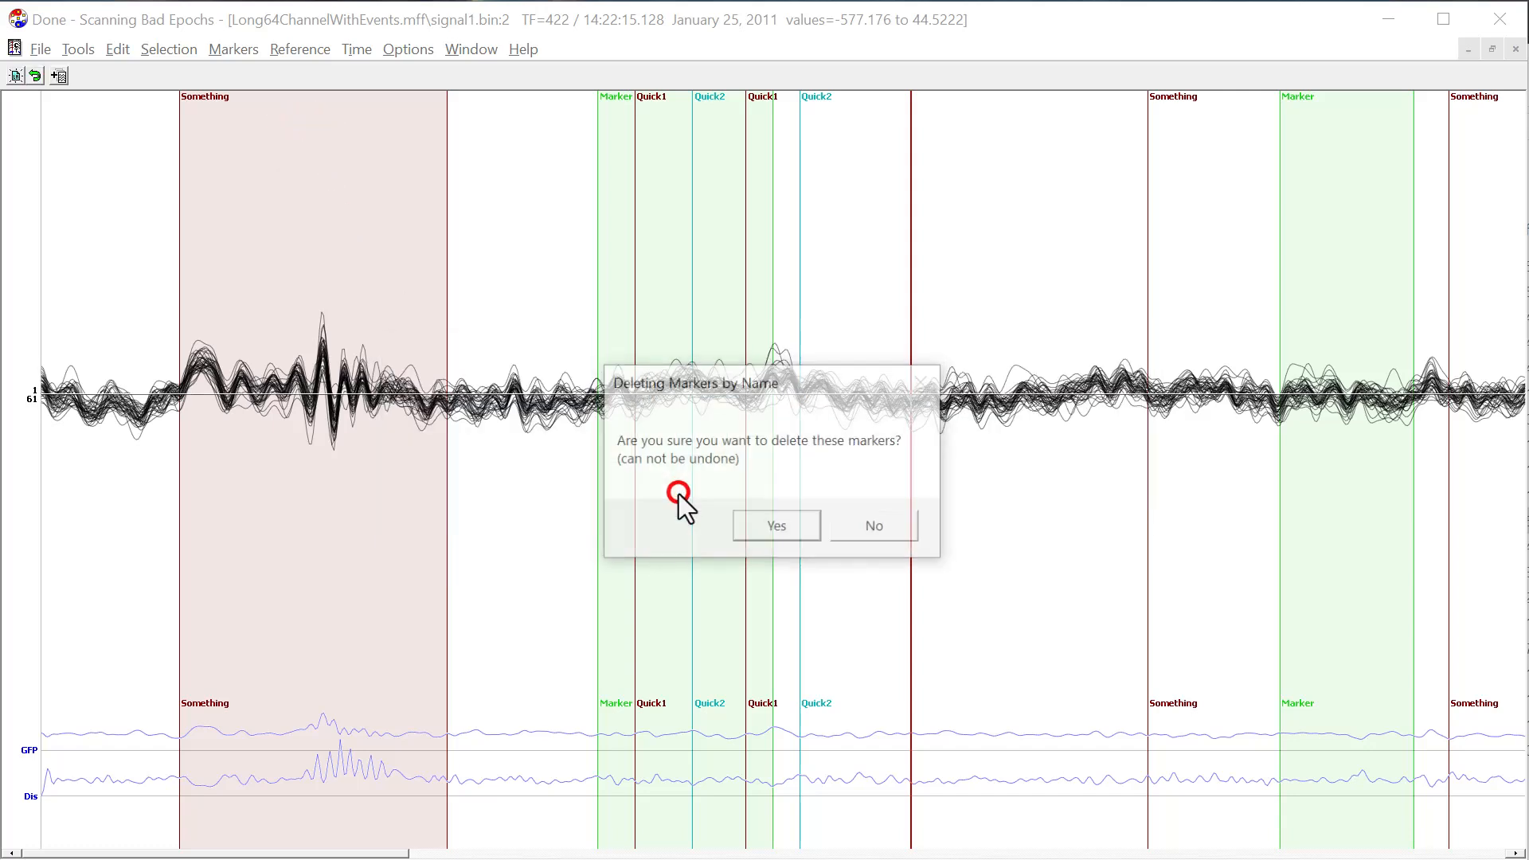
pyautogui.click(761, 527)
pyautogui.click(992, 395)
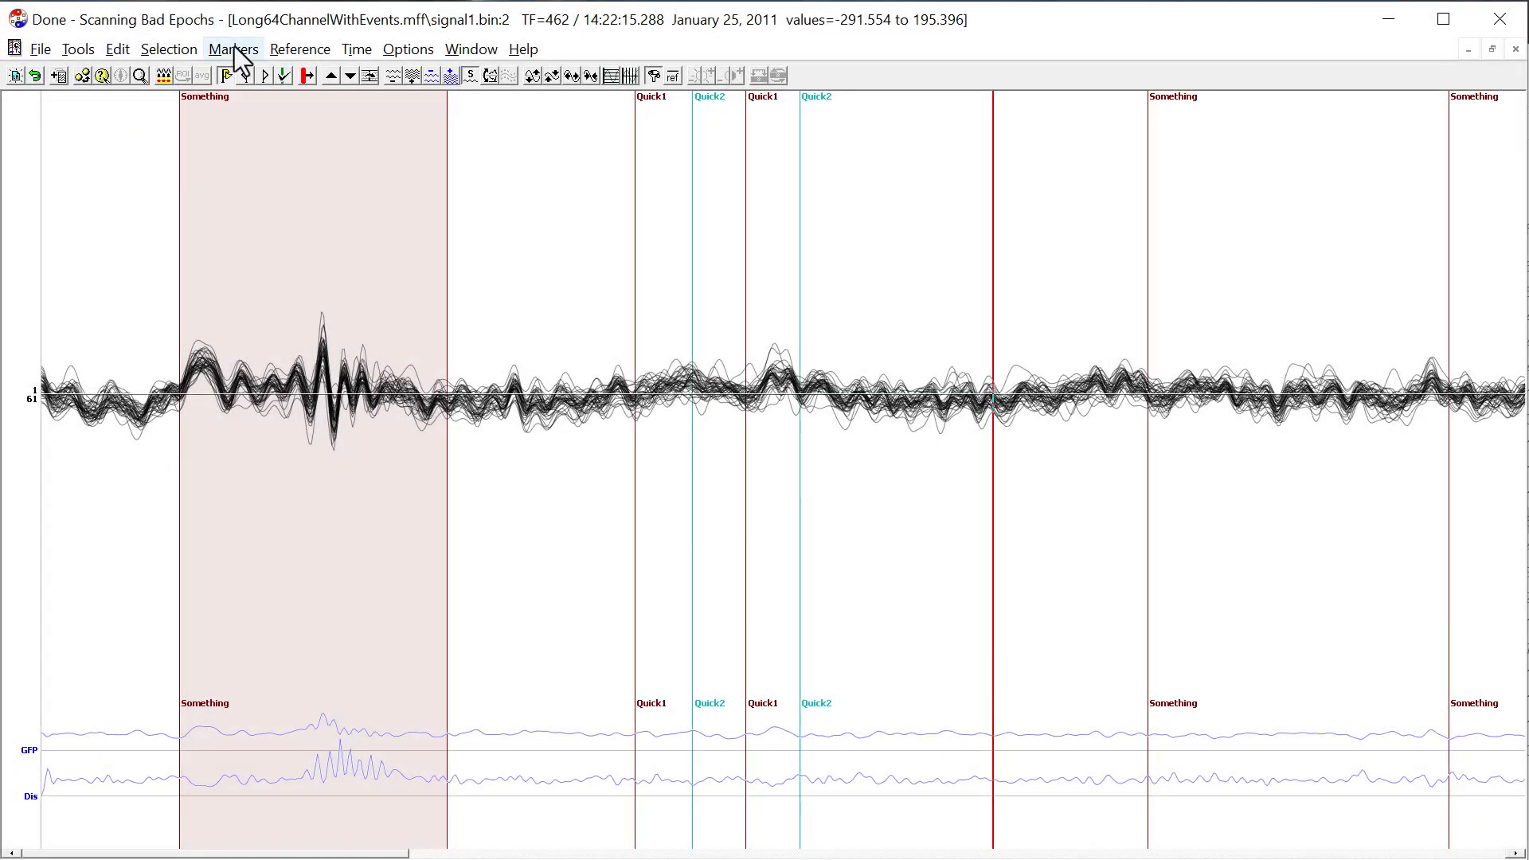
# Delete the Quick1 and Quick2 markers by name, matching the names that start with "Quick".
pyautogui.click(232, 49)
pyautogui.click(279, 146)
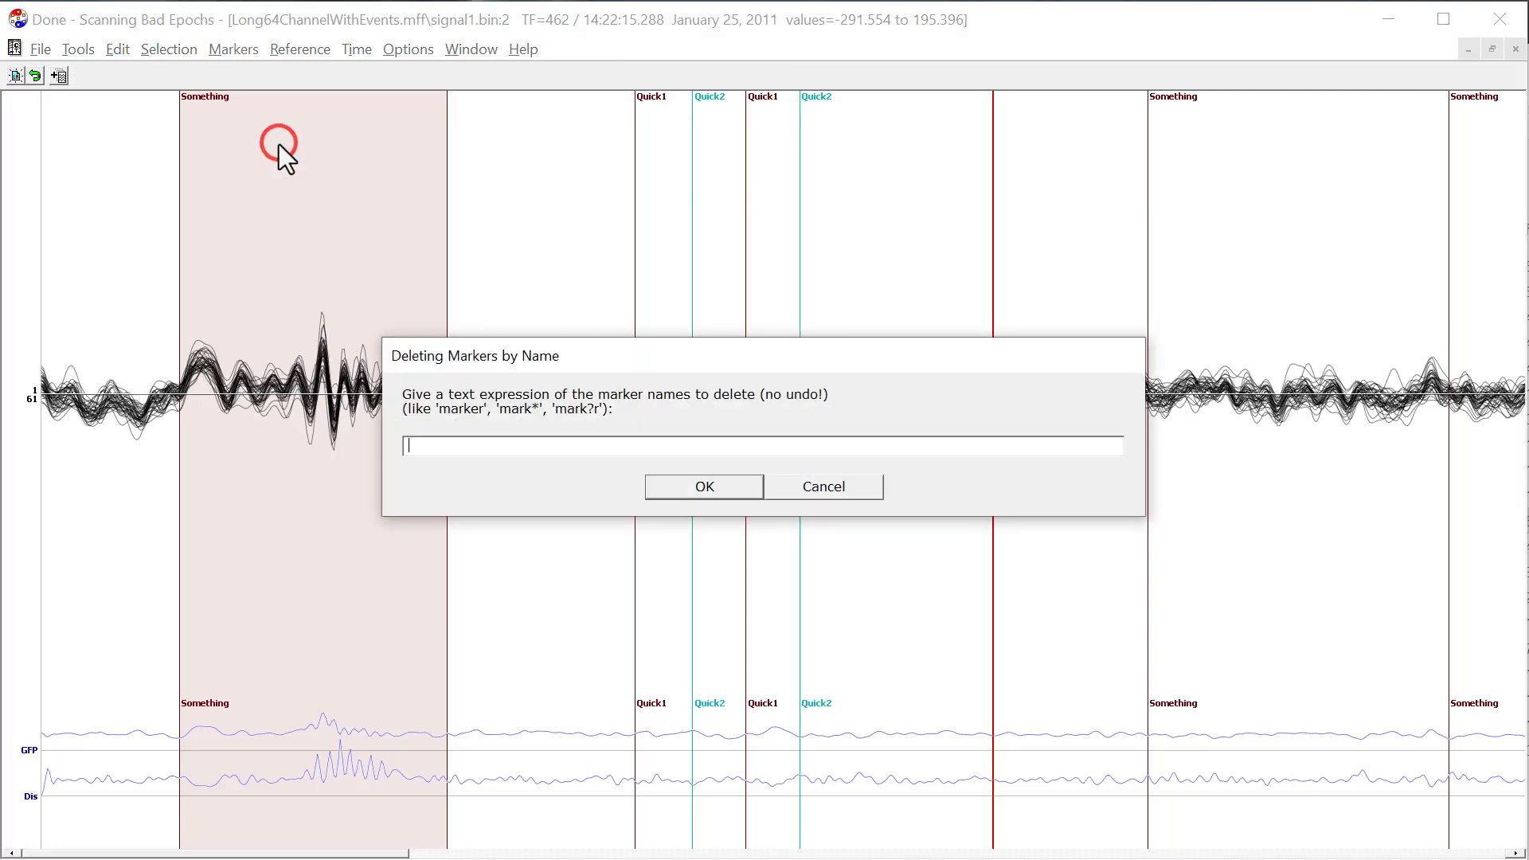
pyautogui.write('Quick*')
pyautogui.click(755, 495)
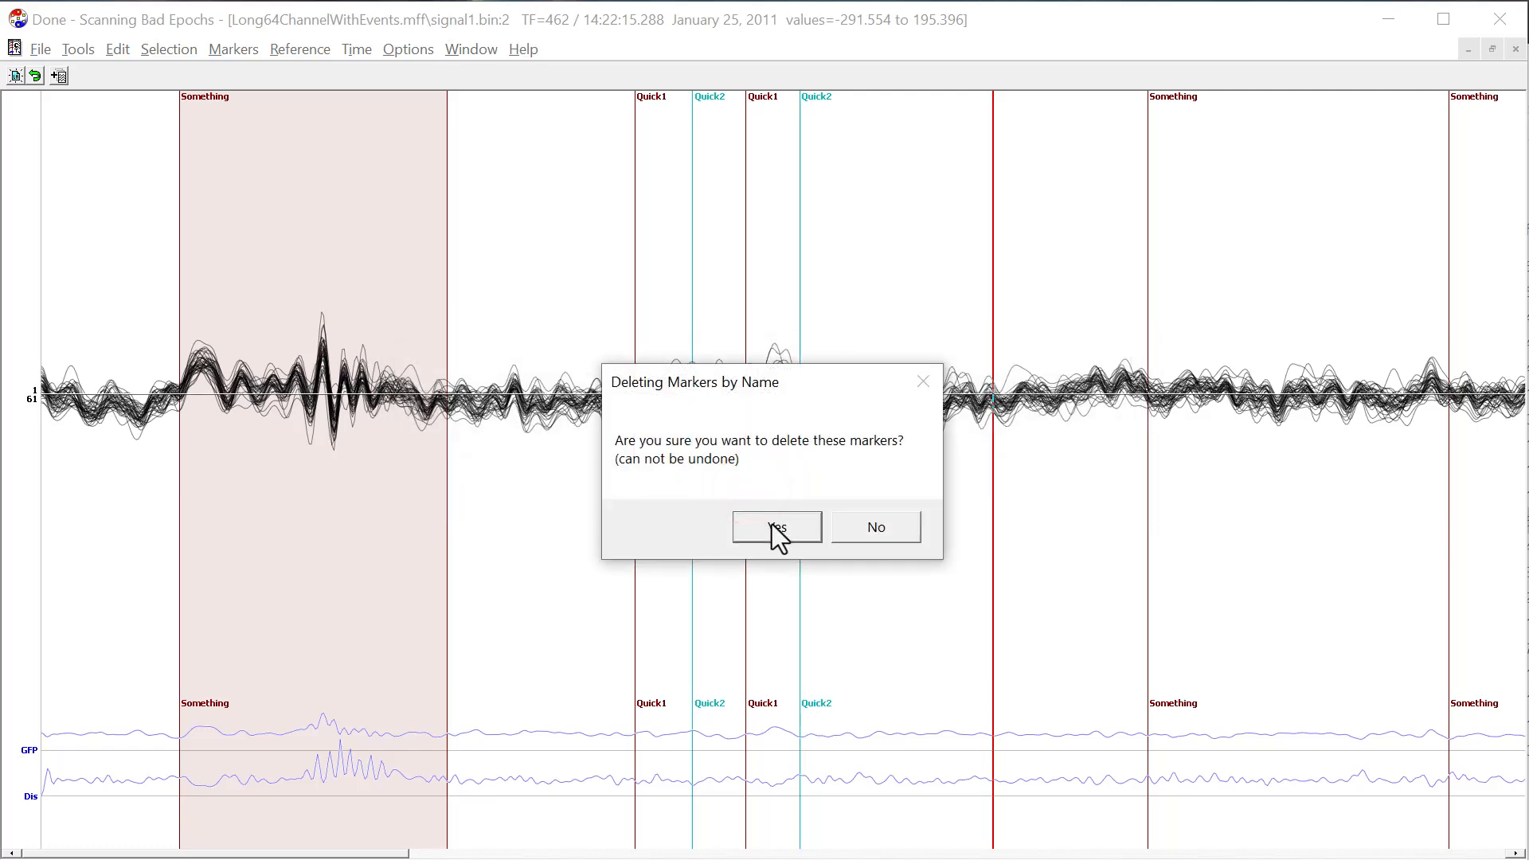
pyautogui.click(771, 524)
pyautogui.click(813, 481)
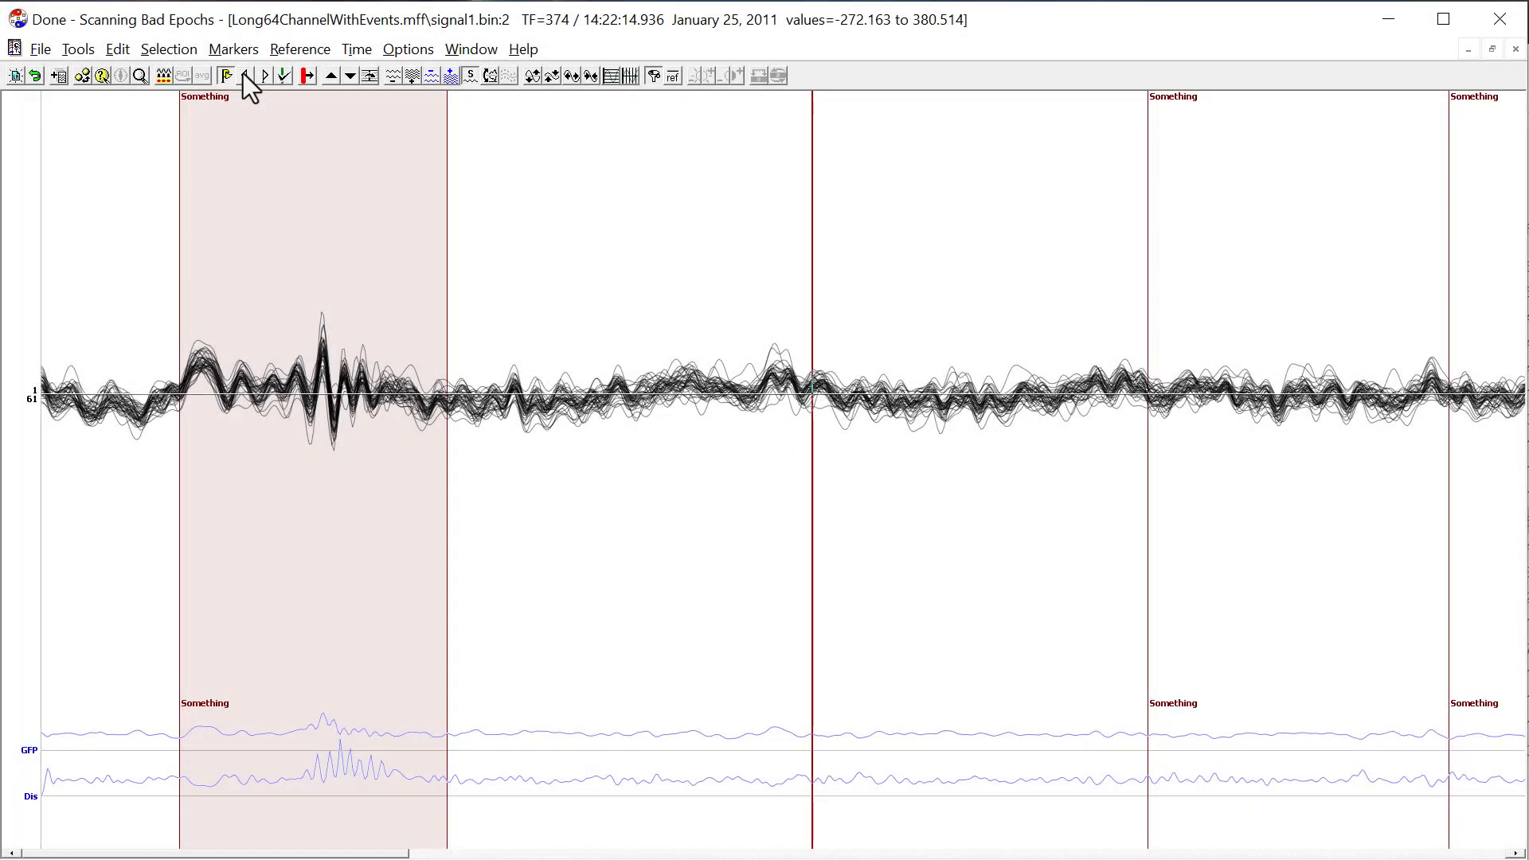
# Delete all remaining markers from the recording.
pyautogui.click(239, 52)
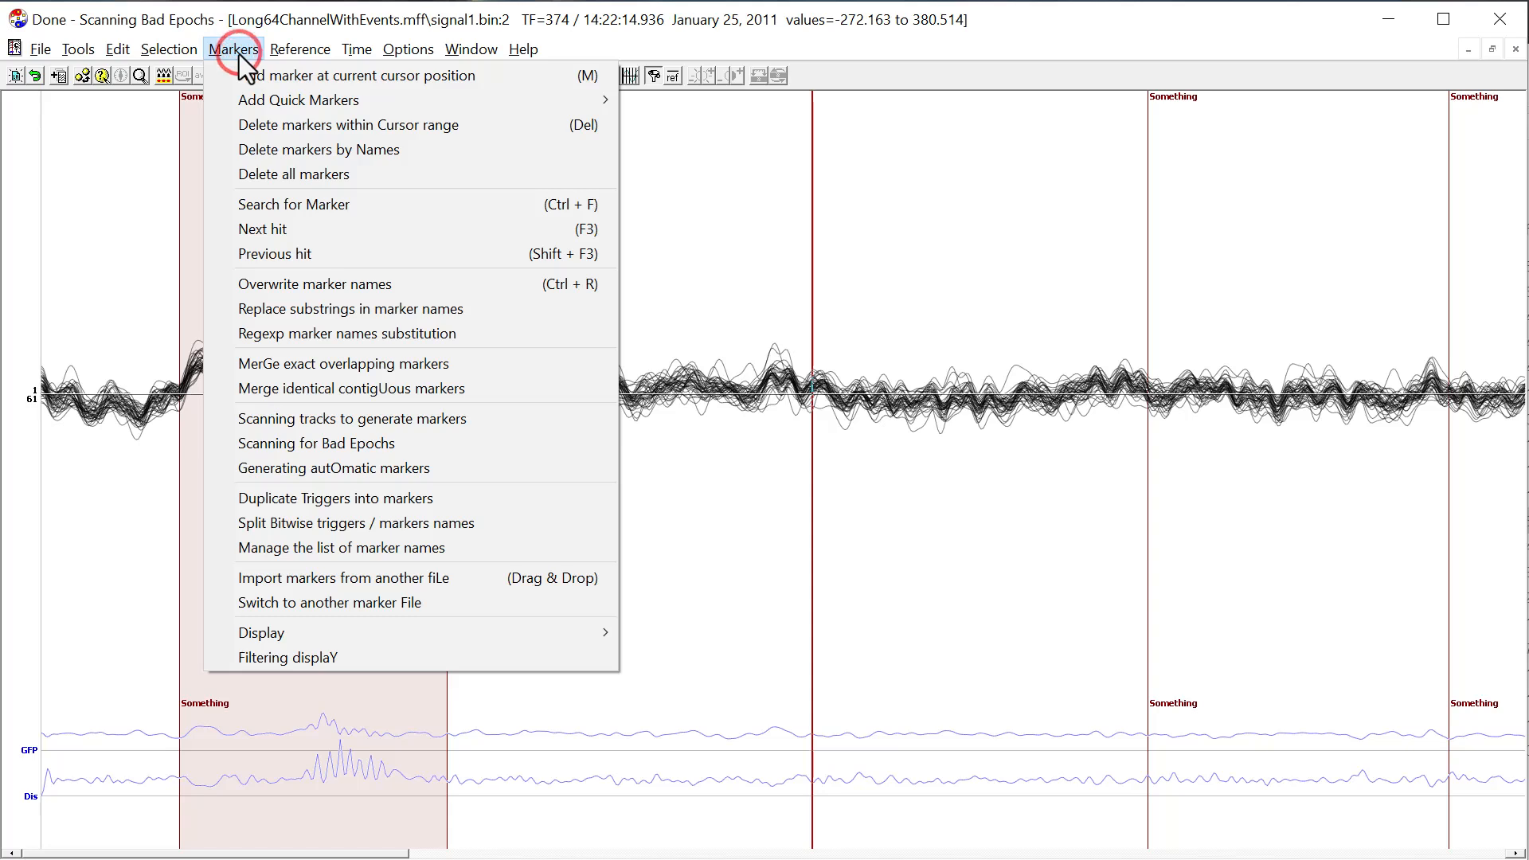
pyautogui.click(293, 175)
pyautogui.click(773, 526)
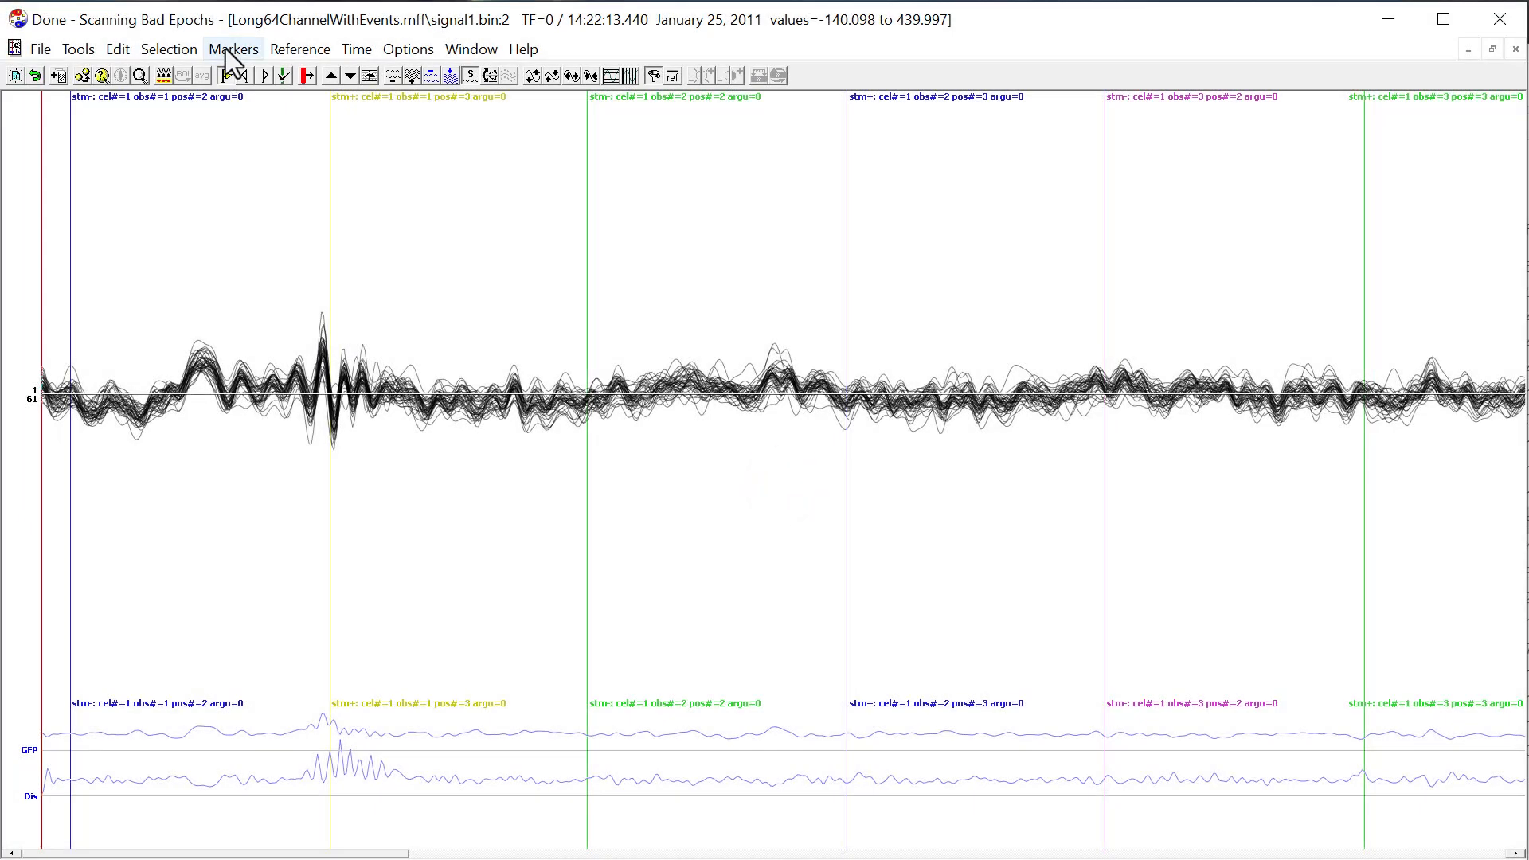
# Search the markers with the regular expression "stm\+".
pyautogui.click(228, 50)
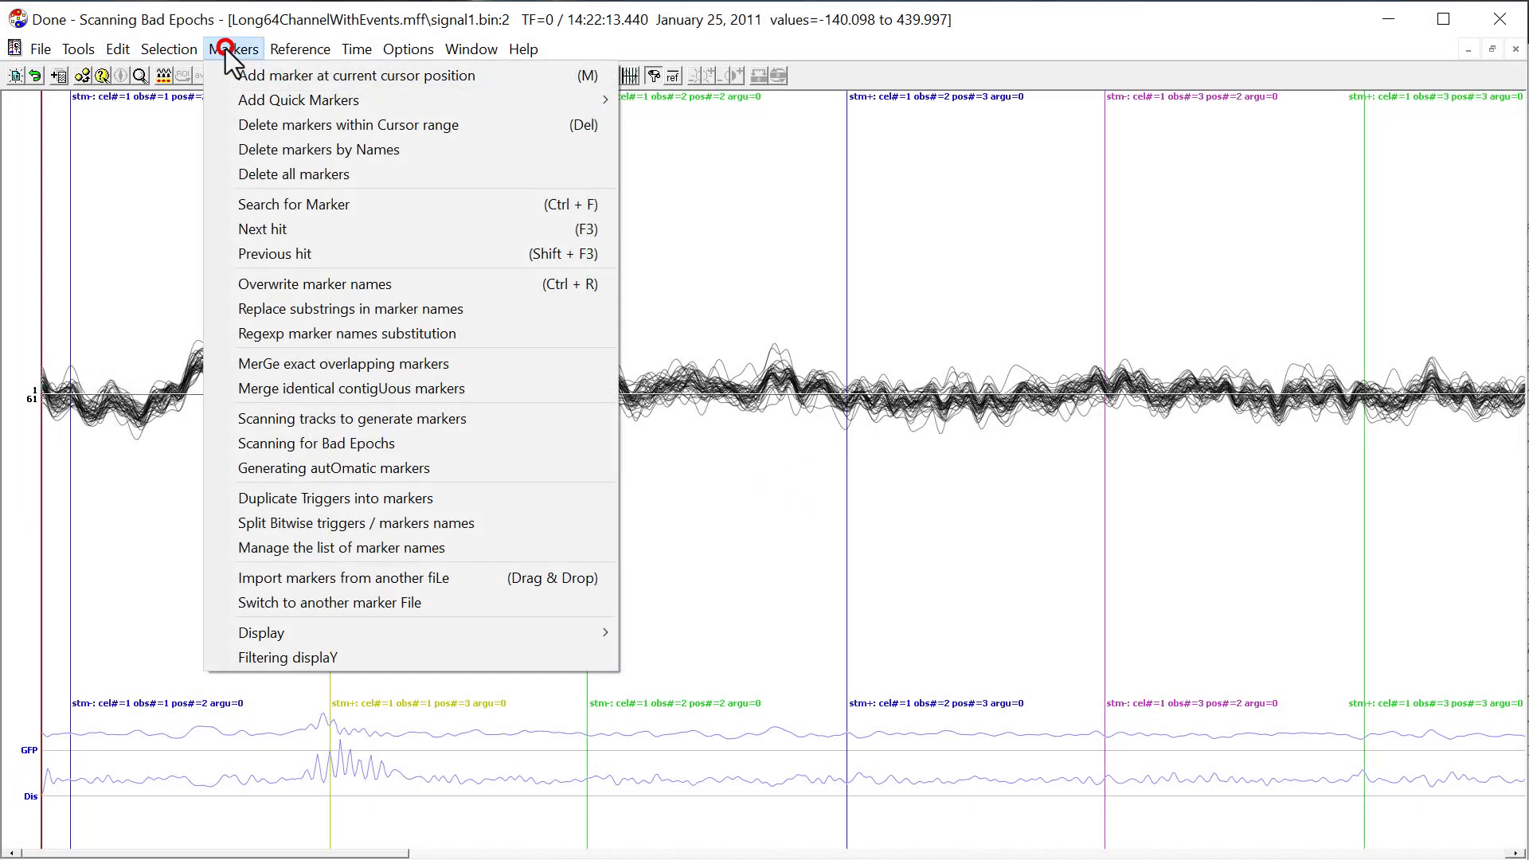
pyautogui.click(324, 212)
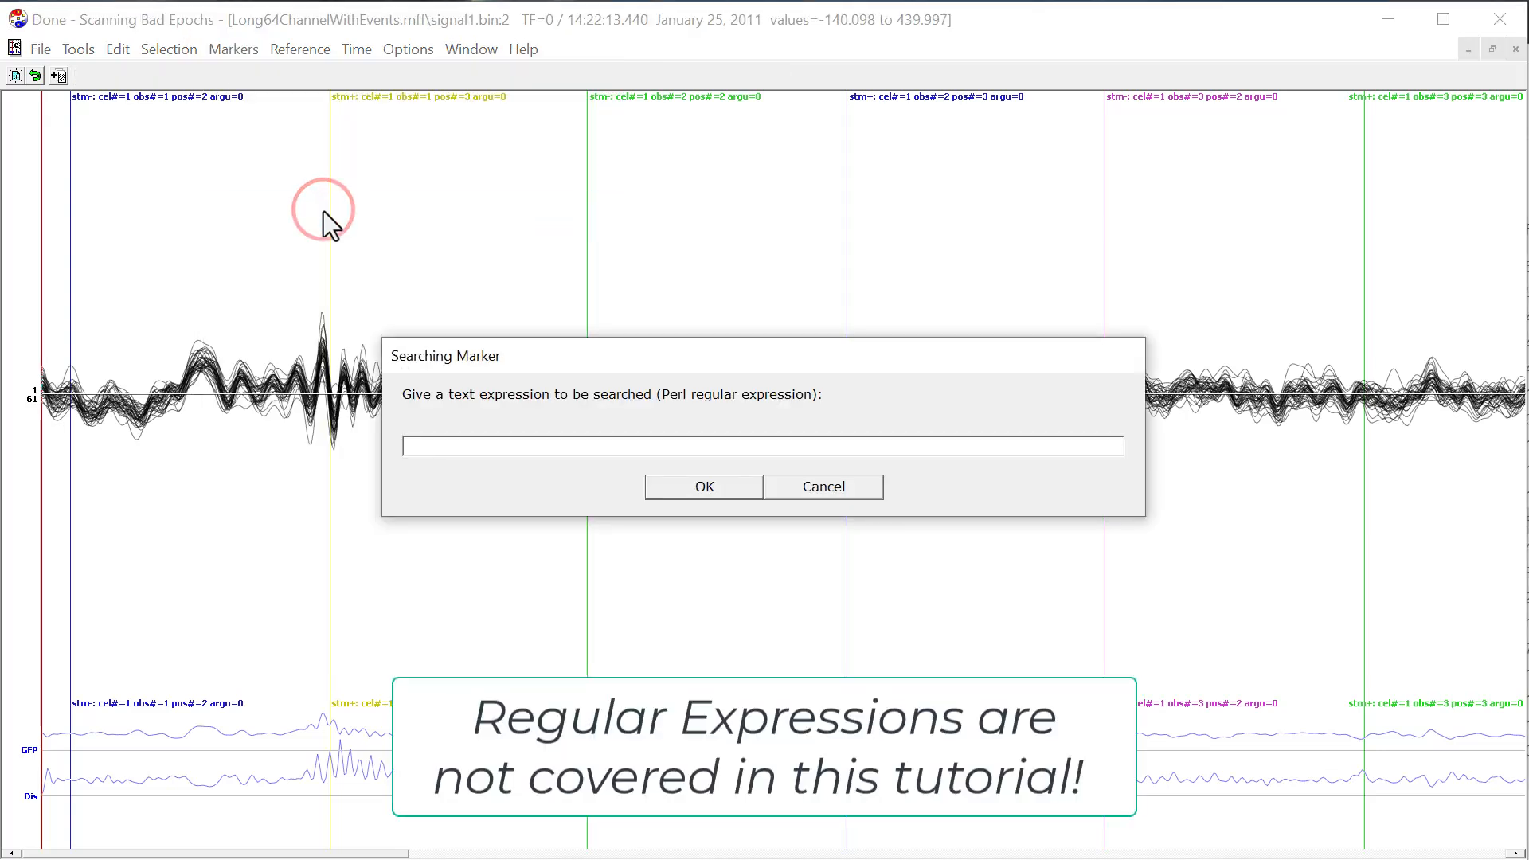
pyautogui.write('stm')
pyautogui.write('\\+')
pyautogui.press('Return')
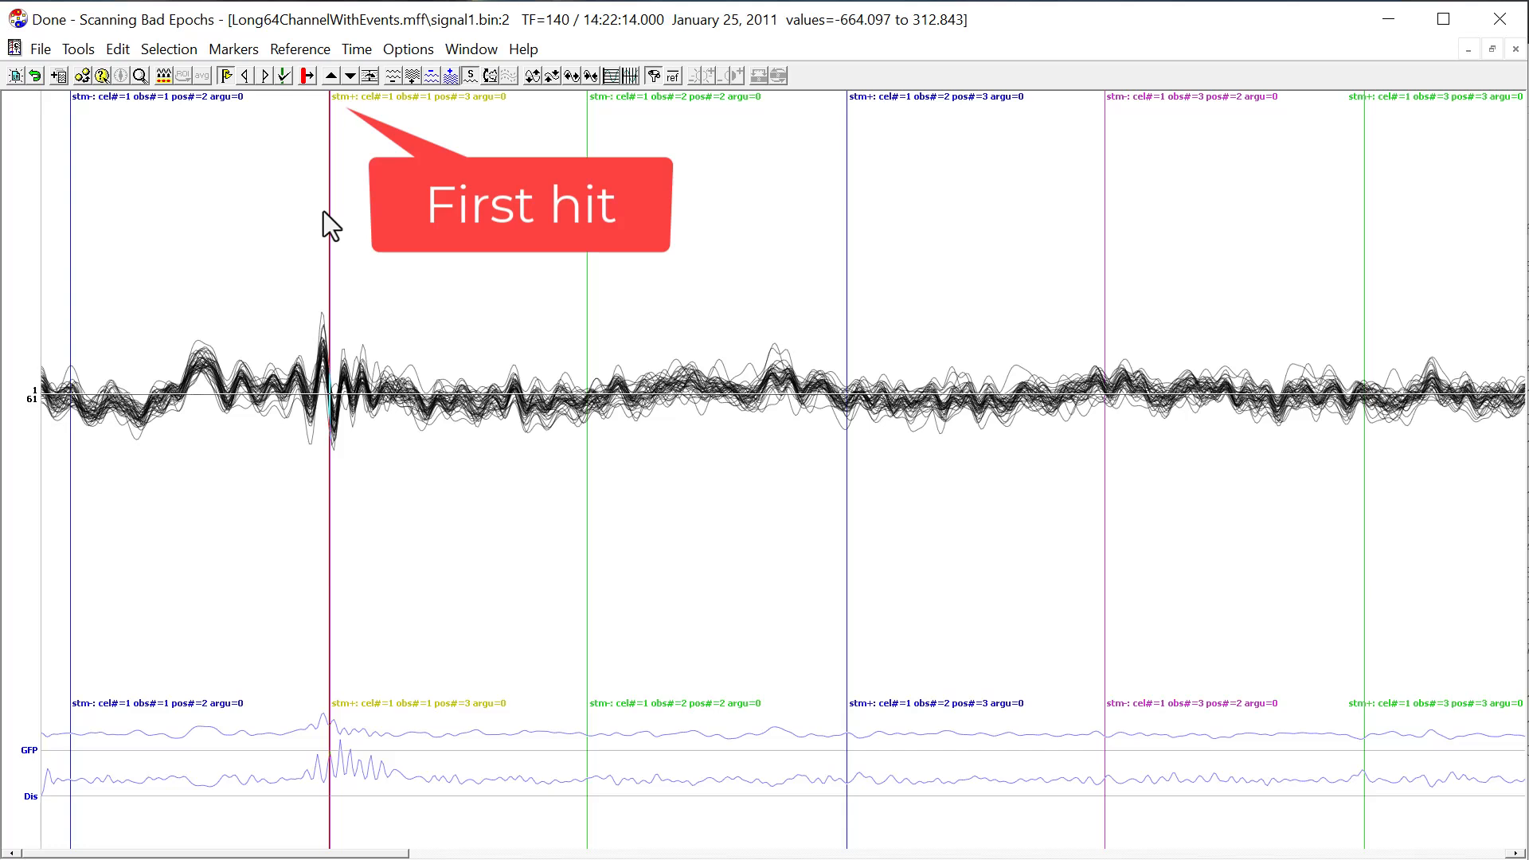
# Move two hits forward through the marker search, and return two hits back.
pyautogui.click(232, 50)
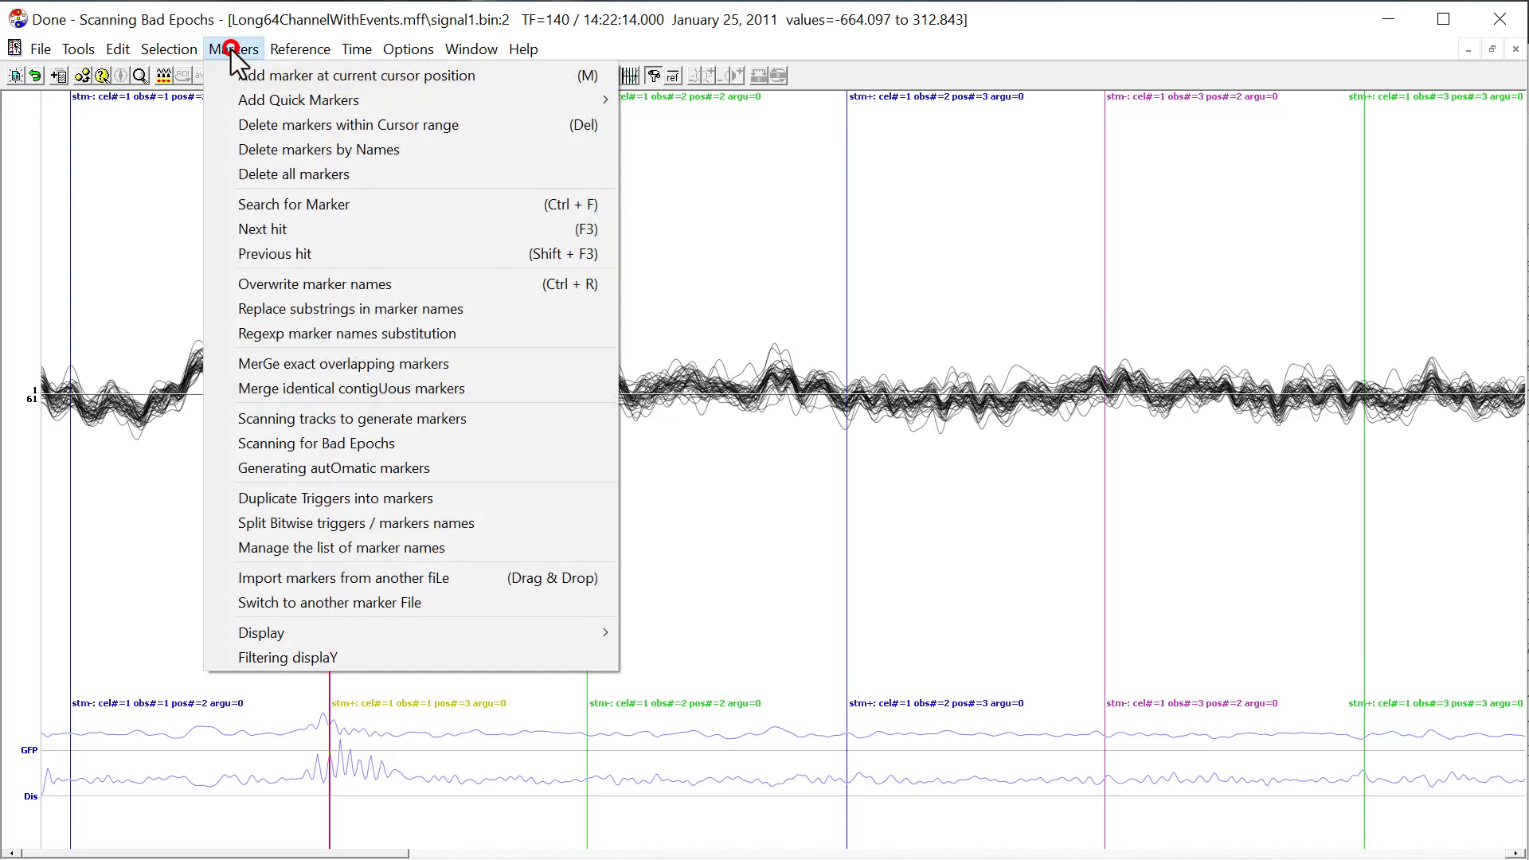
pyautogui.click(307, 228)
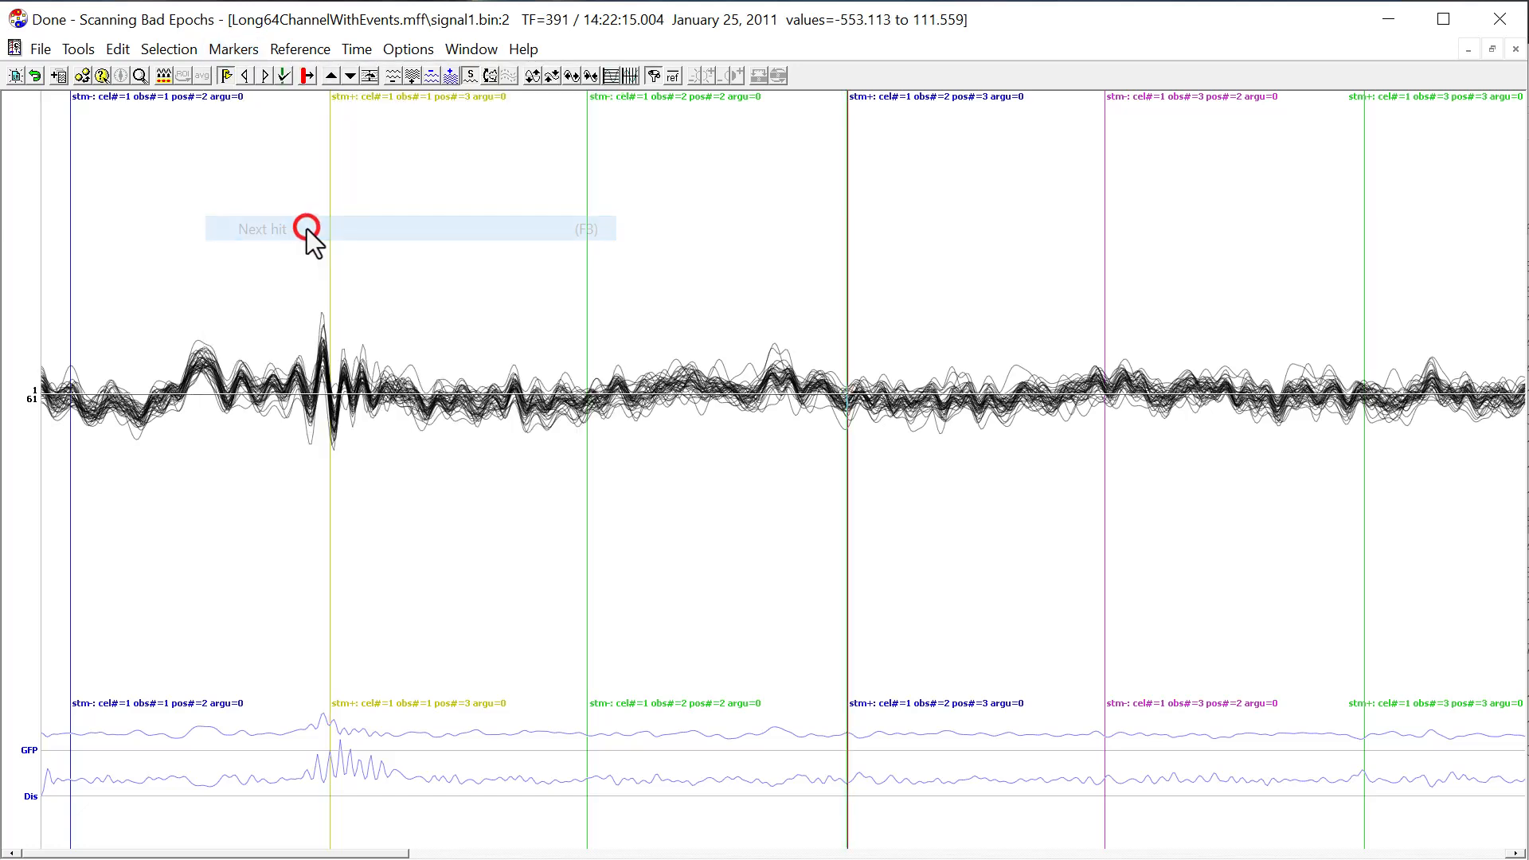
pyautogui.click(235, 48)
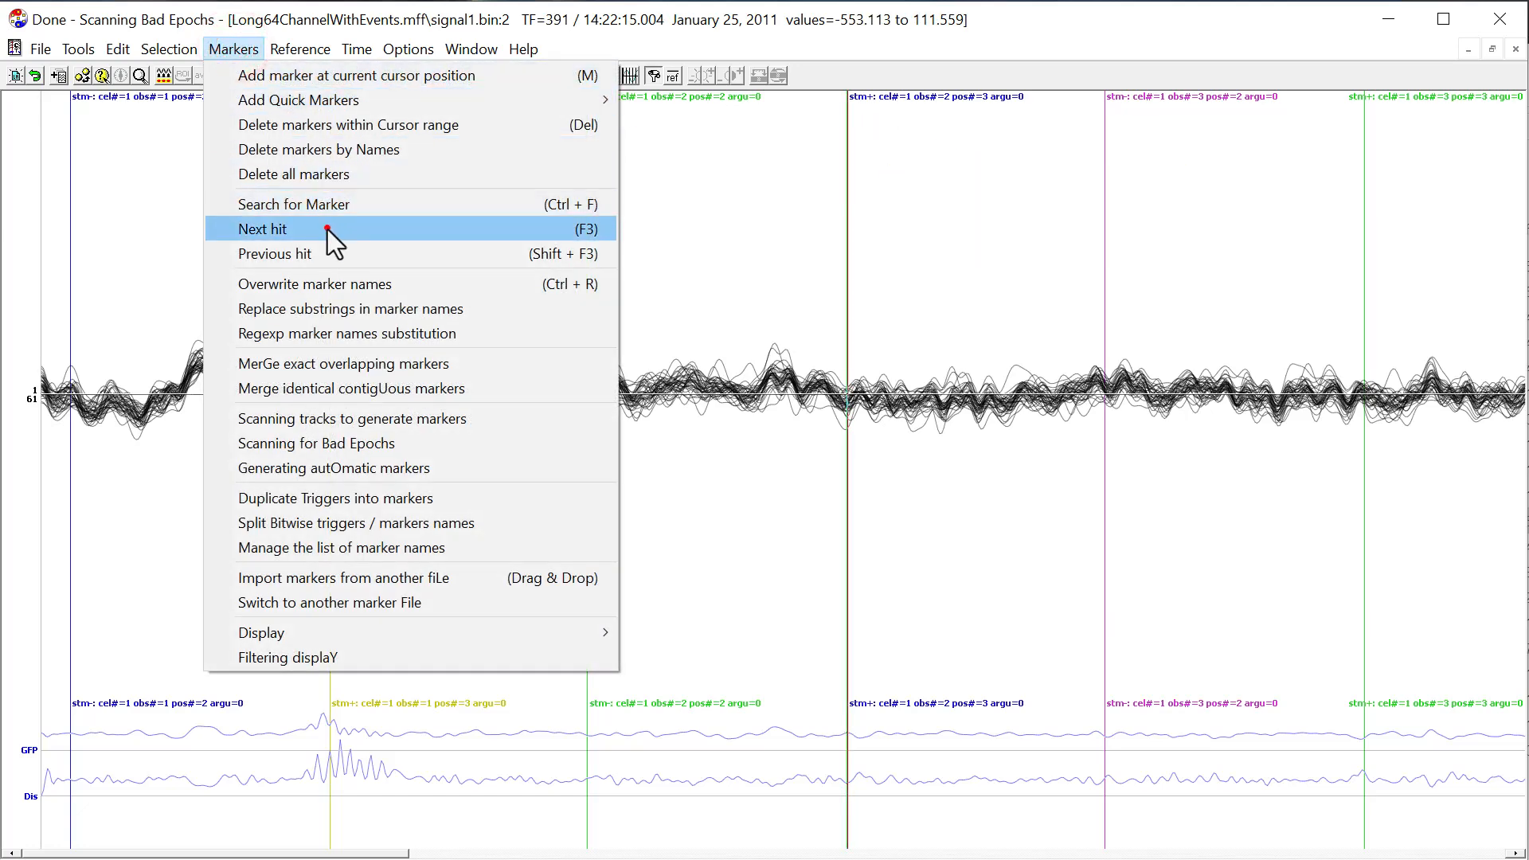
pyautogui.click(327, 229)
pyautogui.click(235, 48)
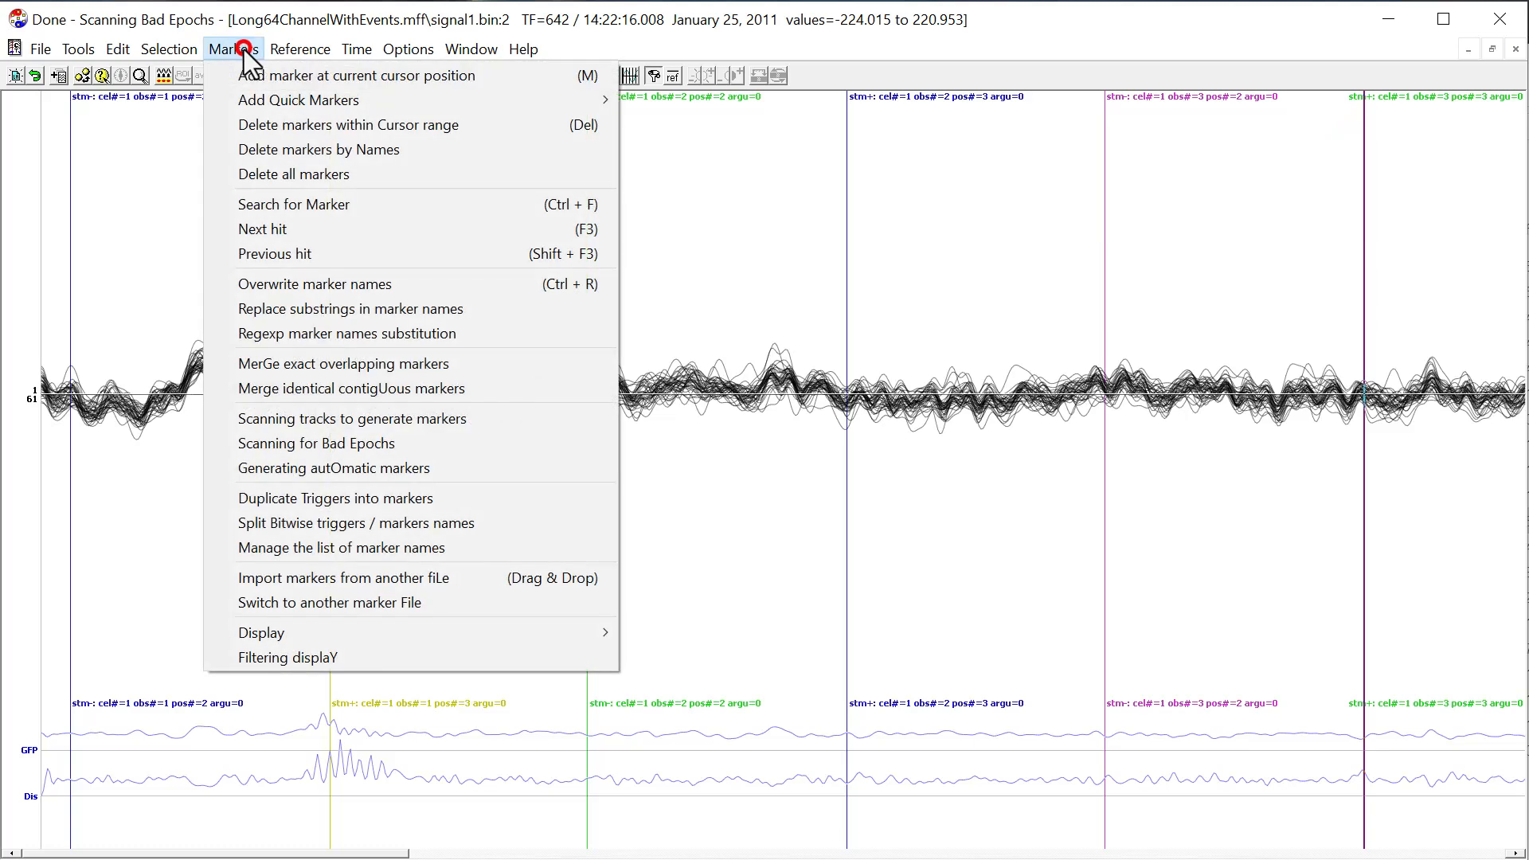
pyautogui.click(314, 245)
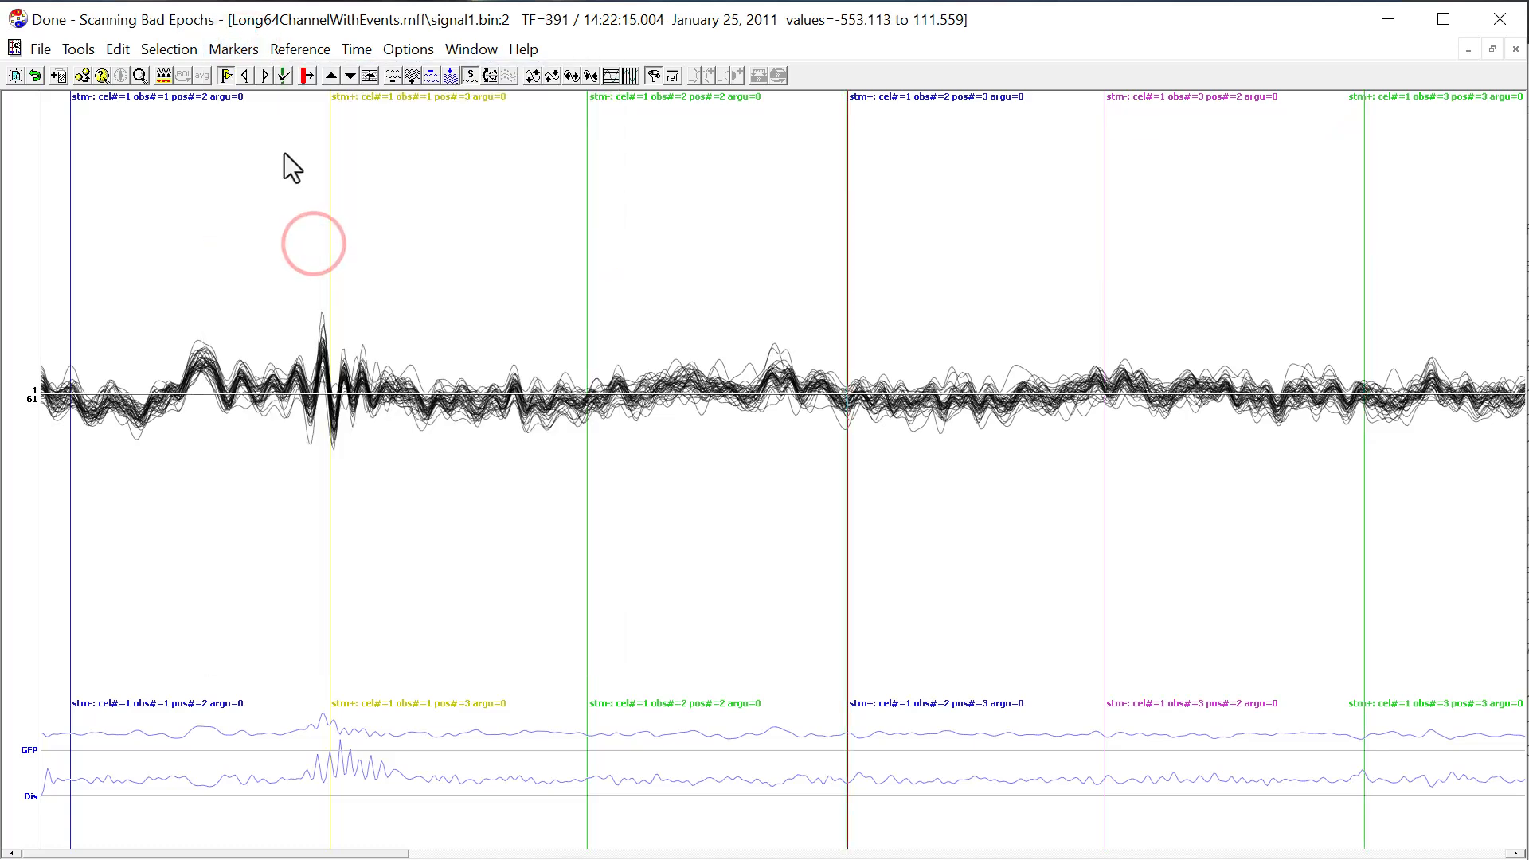
pyautogui.click(235, 48)
pyautogui.click(300, 253)
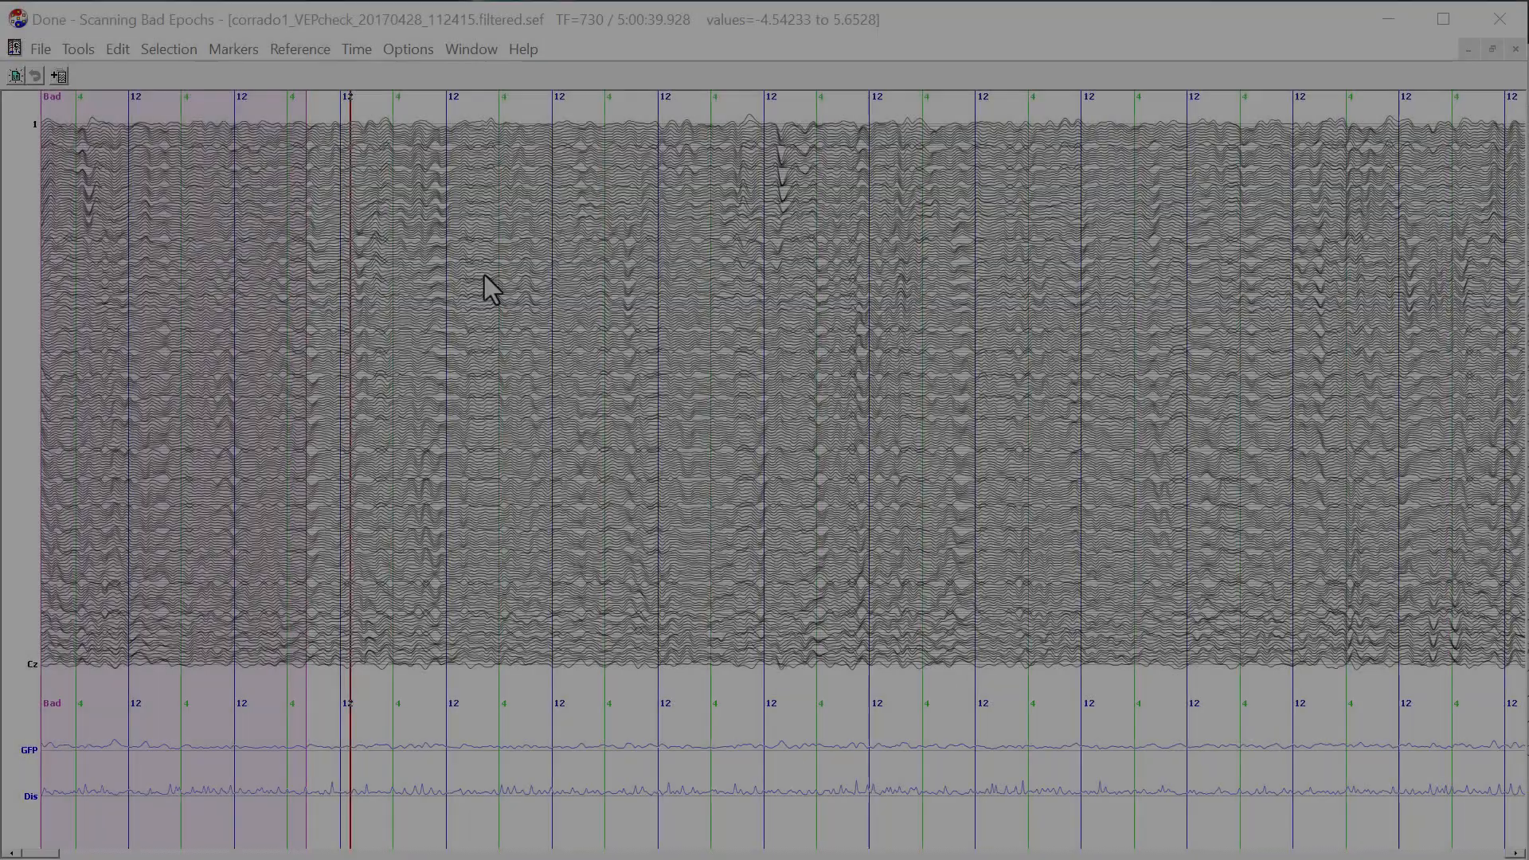
# Select the time range TF 1046 to 1512 and overwrite the names of its markers with "Ignore".
pyautogui.moveTo(483, 273); pyautogui.dragTo(683, 311)
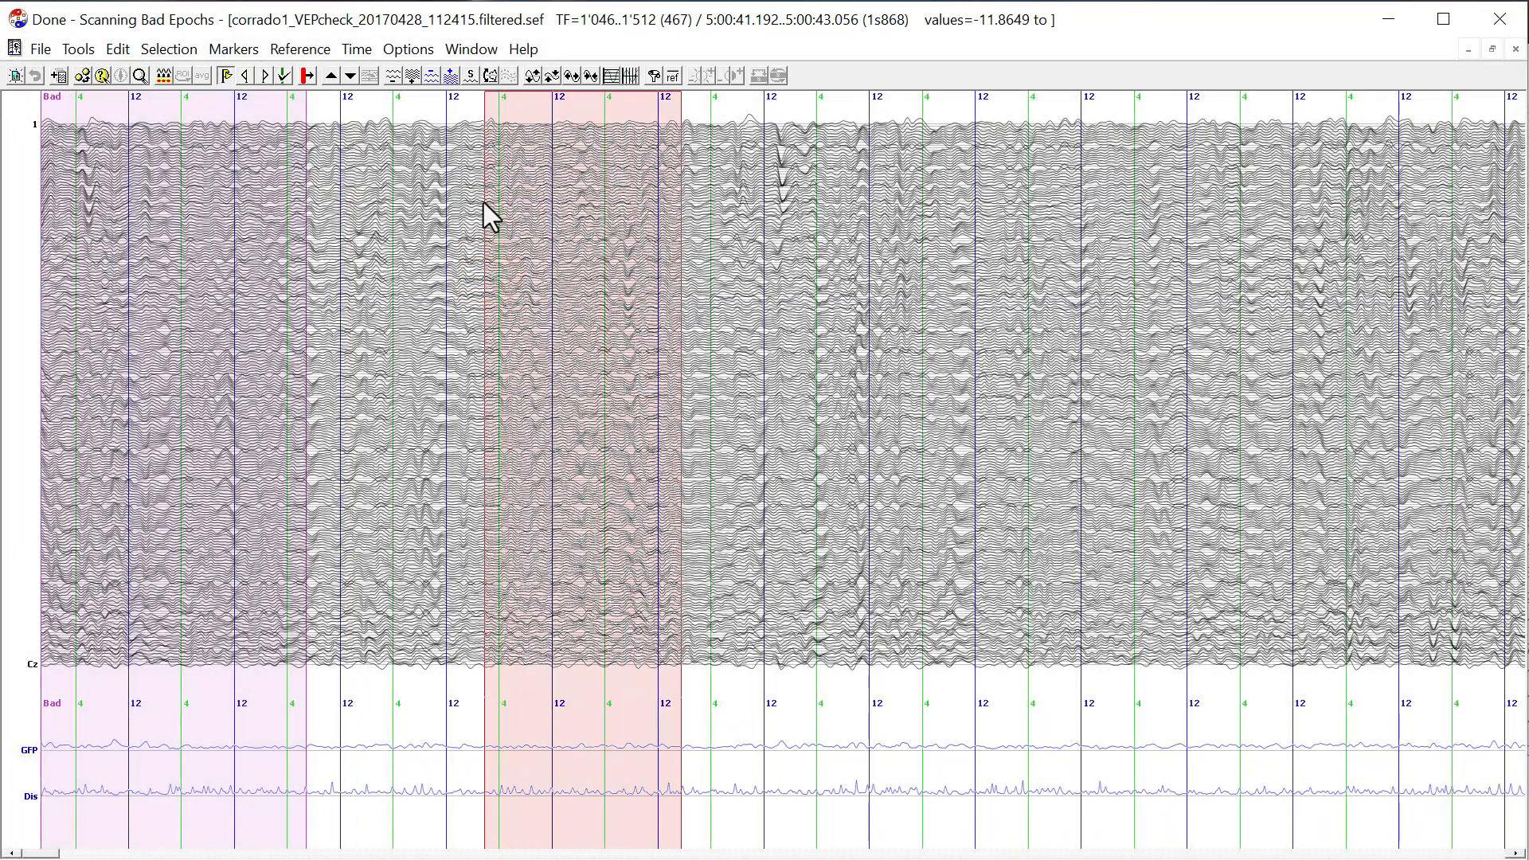
pyautogui.click(239, 52)
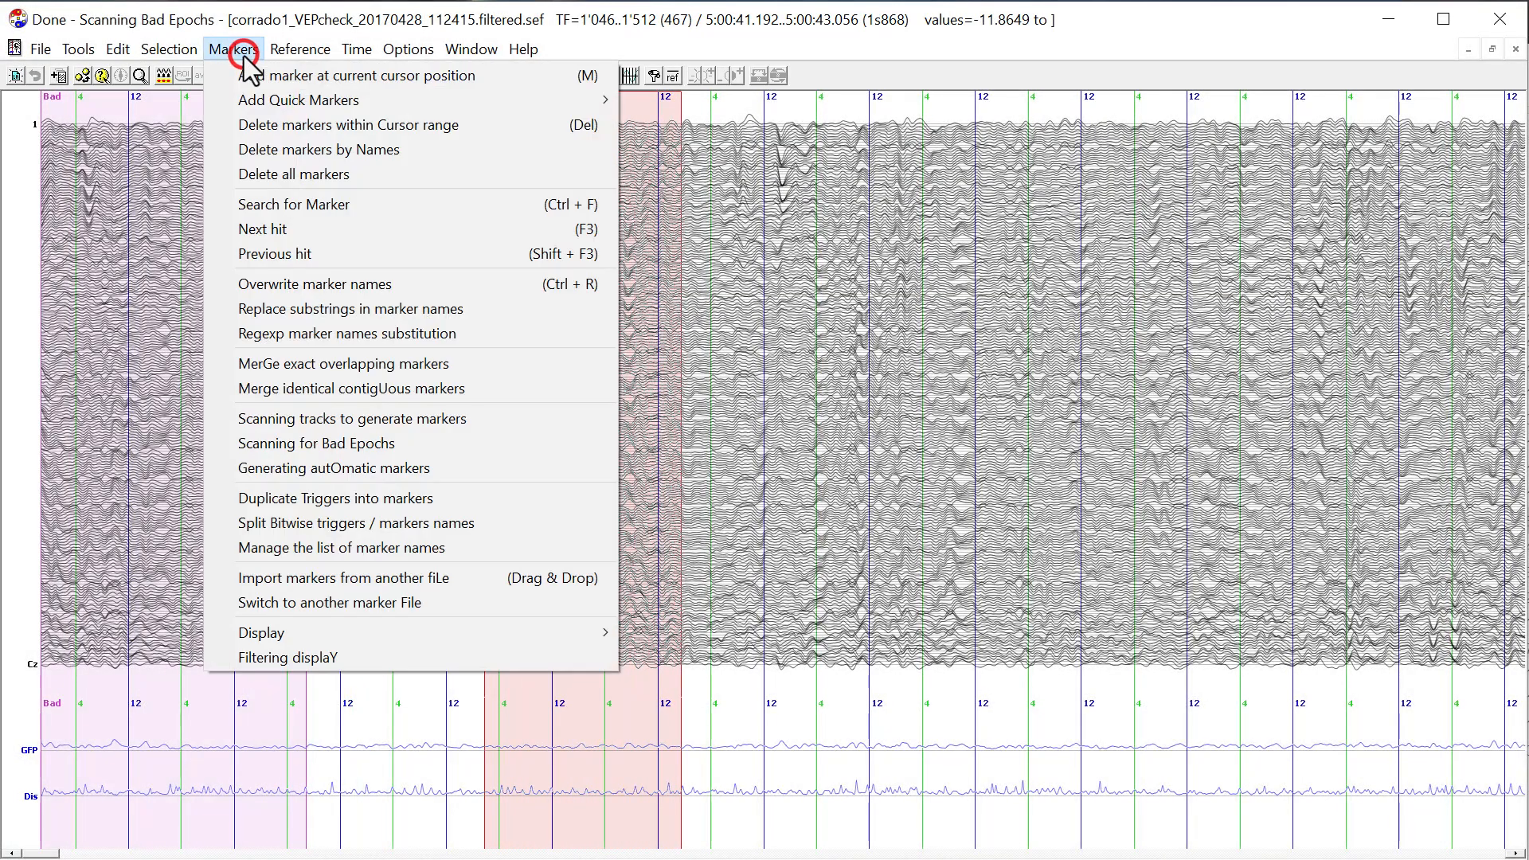
pyautogui.click(363, 290)
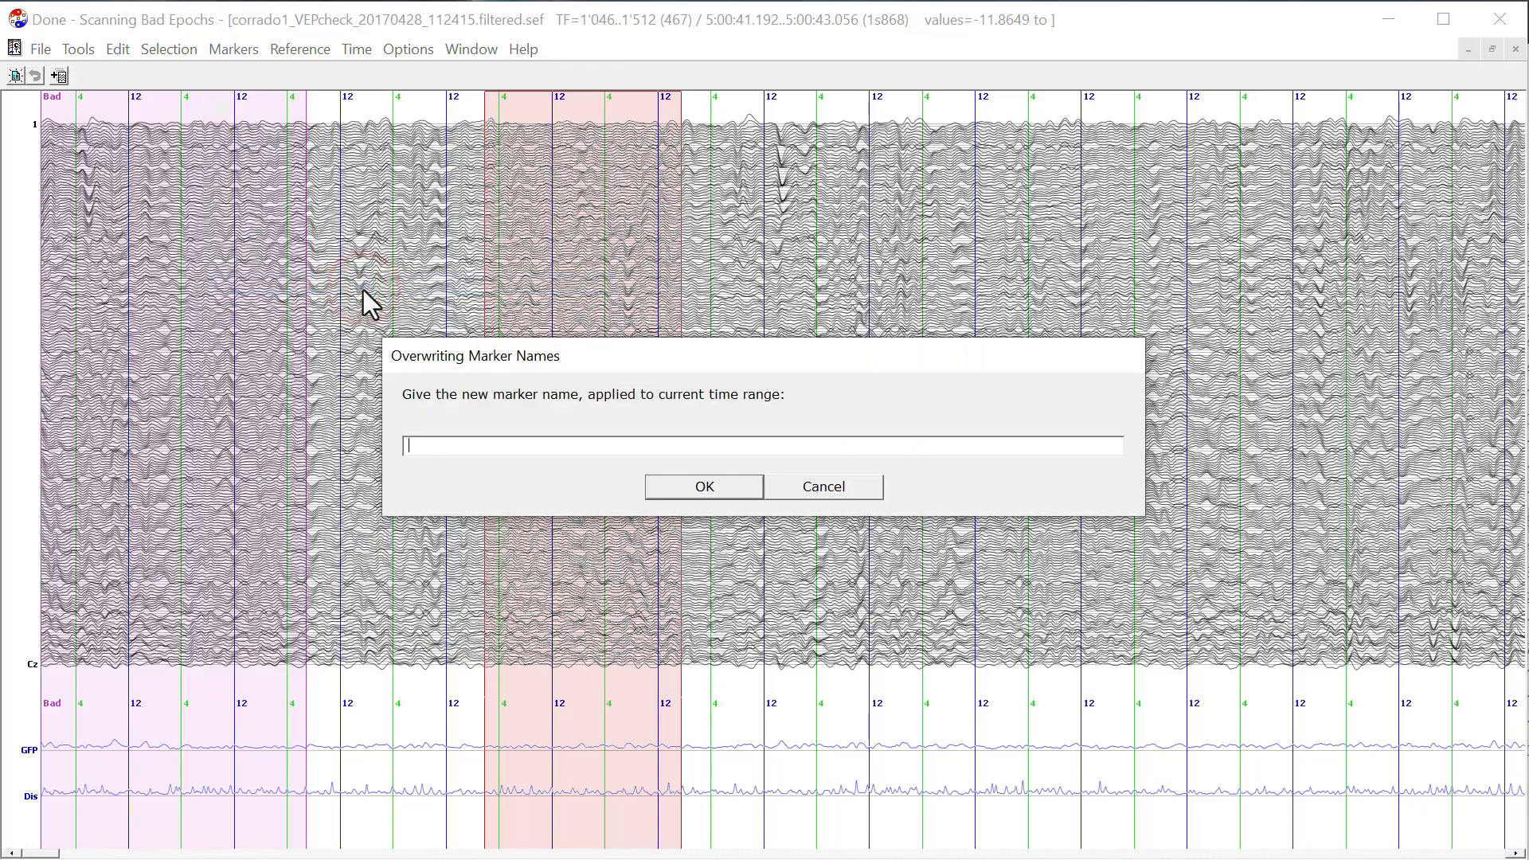
pyautogui.write('Ignore')
pyautogui.press('Return')
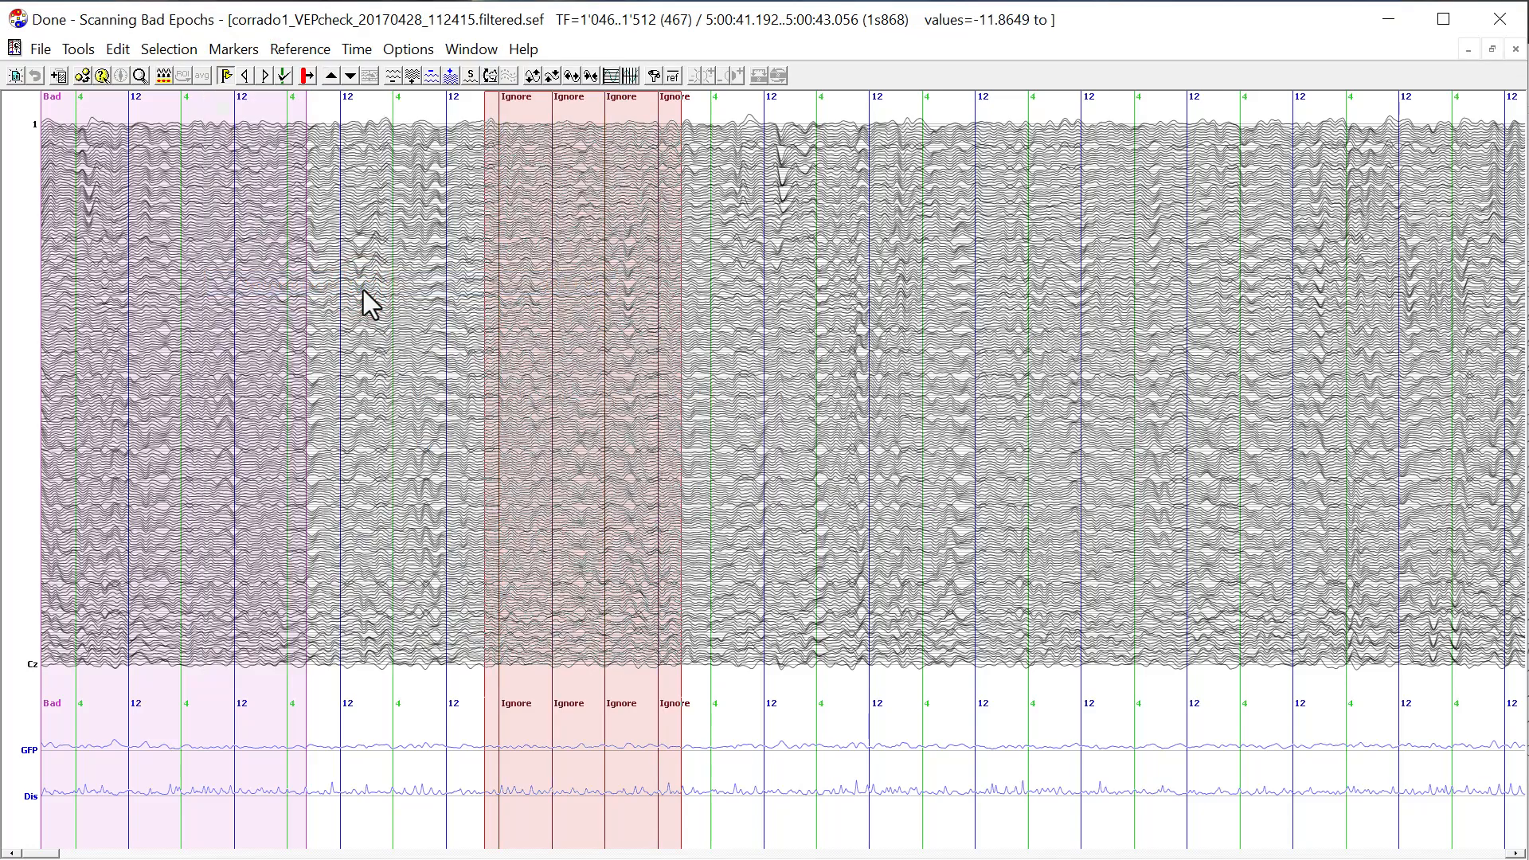
# Overwrite the names of the "4" markers at TF 1831, 2081 and 2331 with "Ignore", one after another.
pyautogui.press('Tab')
pyautogui.press('Tab')
pyautogui.press('Tab')
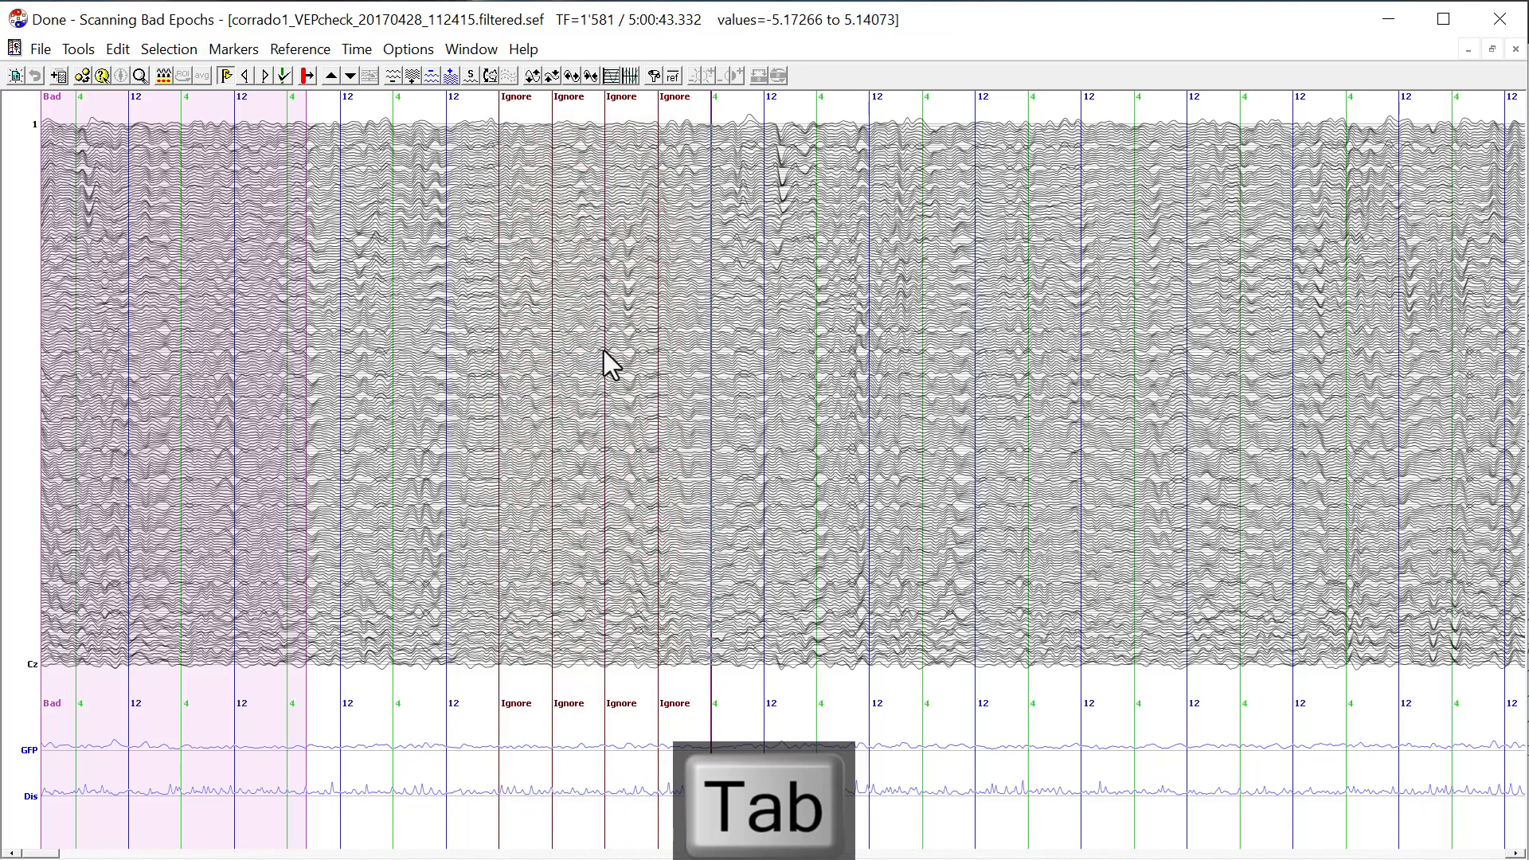
pyautogui.hotkey('ctrl', 'r')
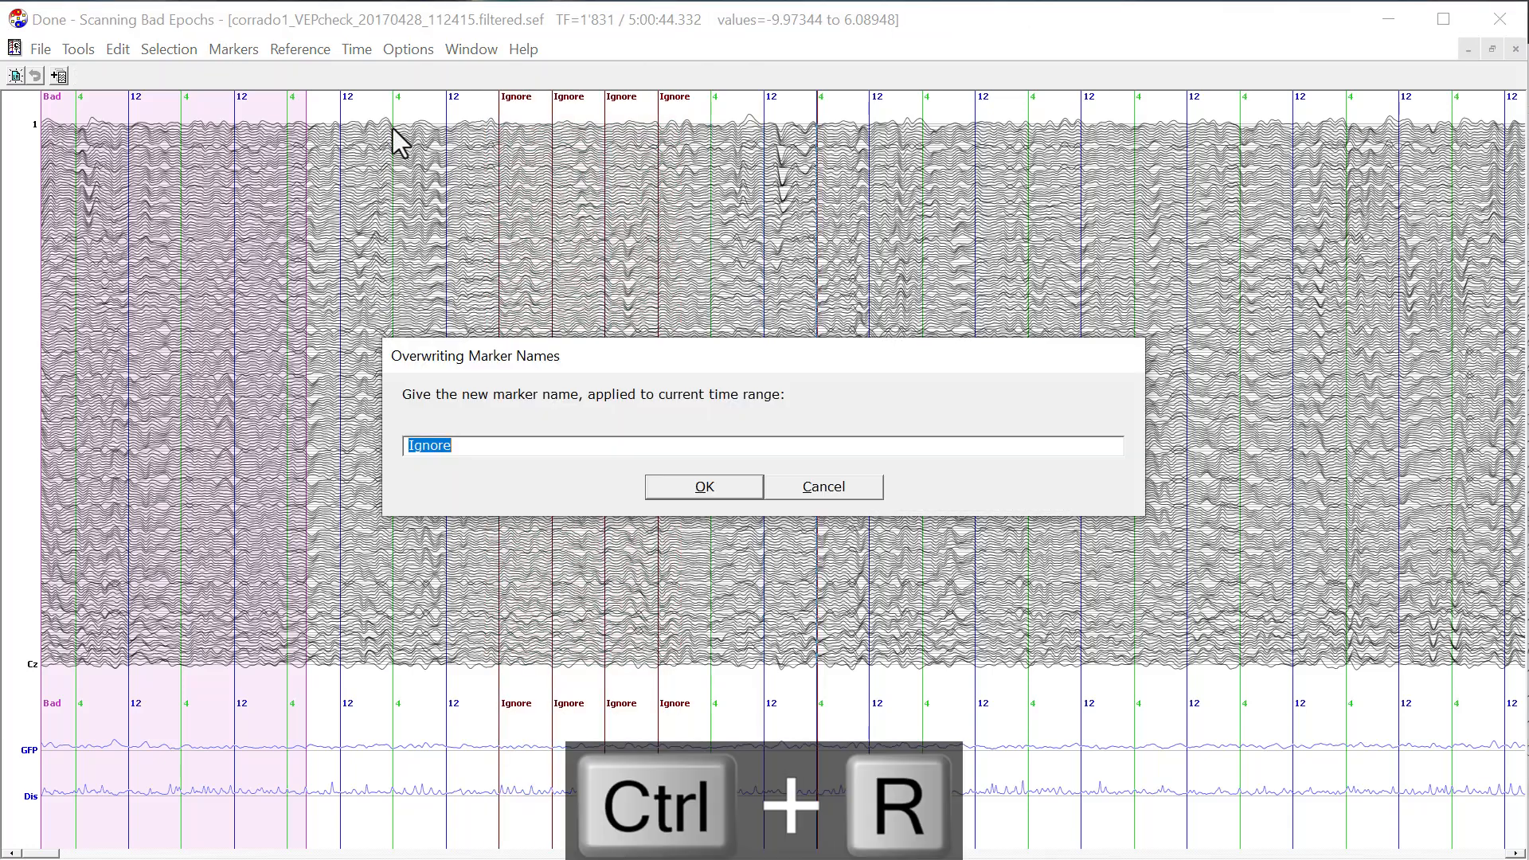
pyautogui.press('Return')
pyautogui.press('Tab')
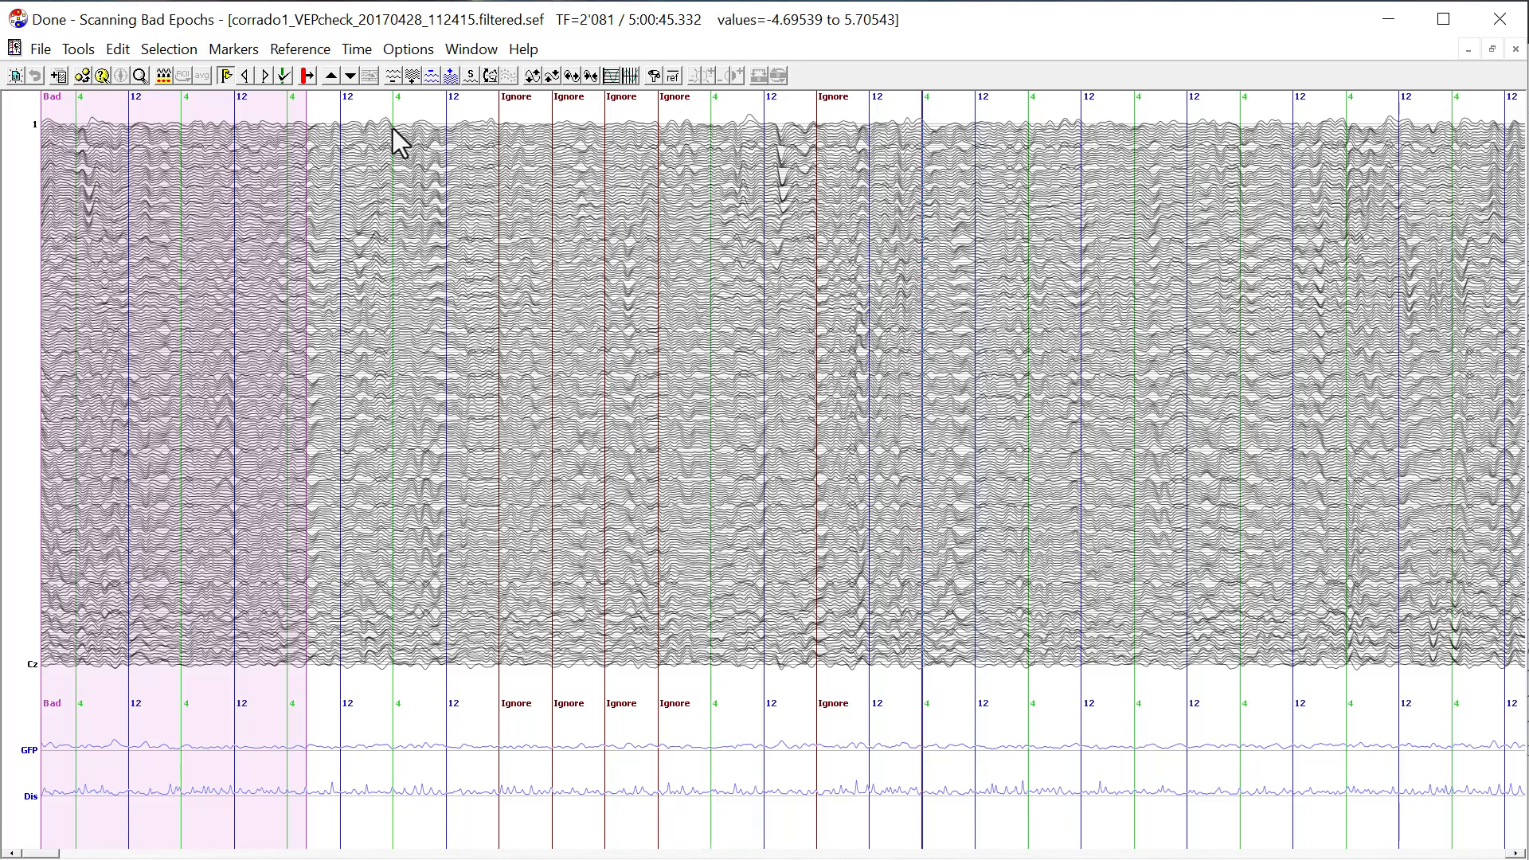
pyautogui.hotkey('ctrl', 'r')
pyautogui.press('Return')
pyautogui.press('Tab')
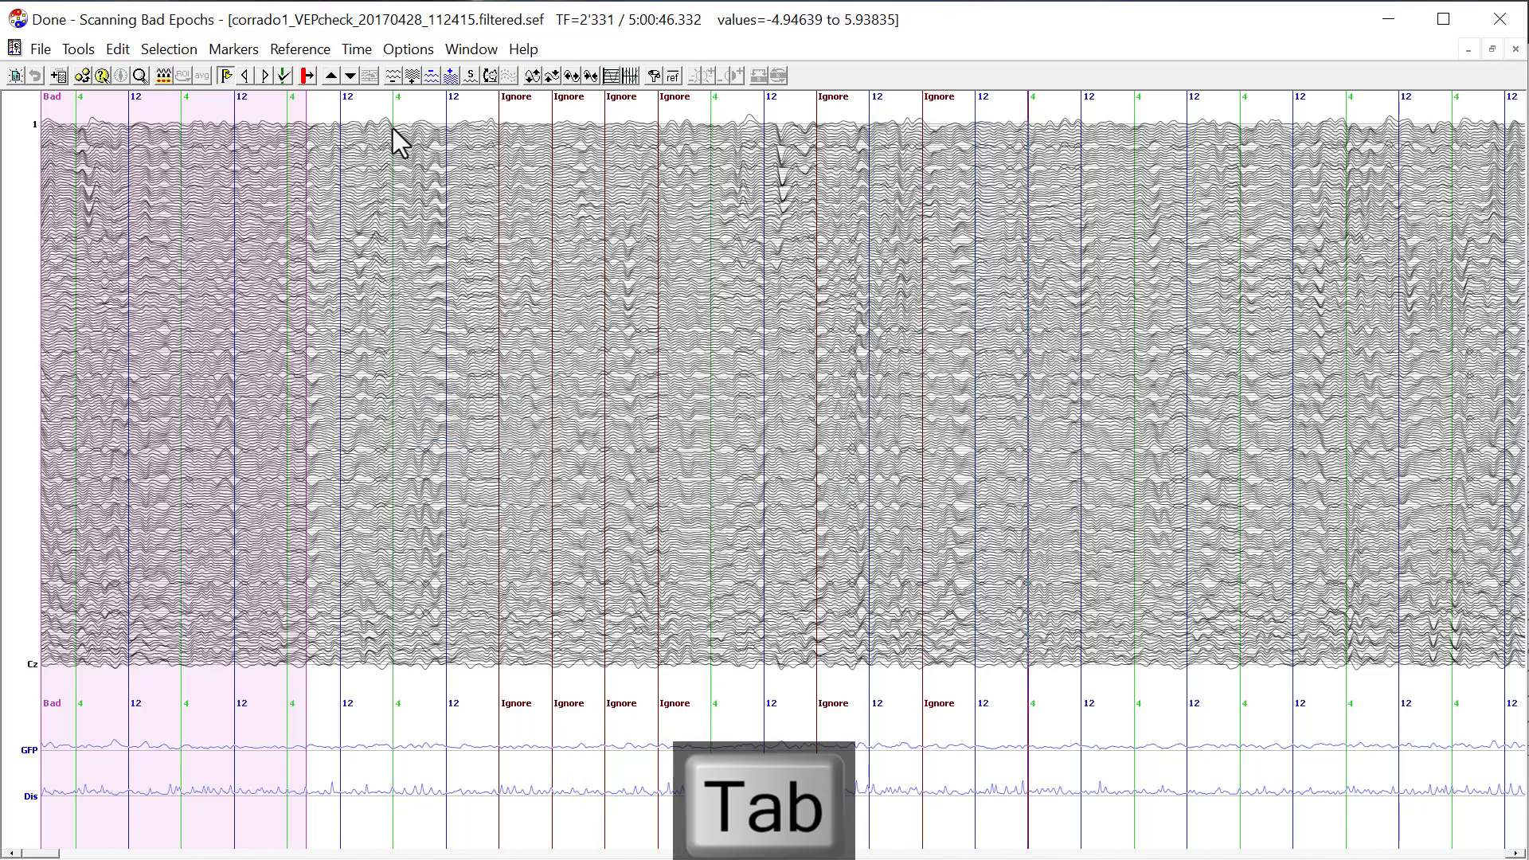
pyautogui.hotkey('ctrl', 'r')
pyautogui.press('Return')
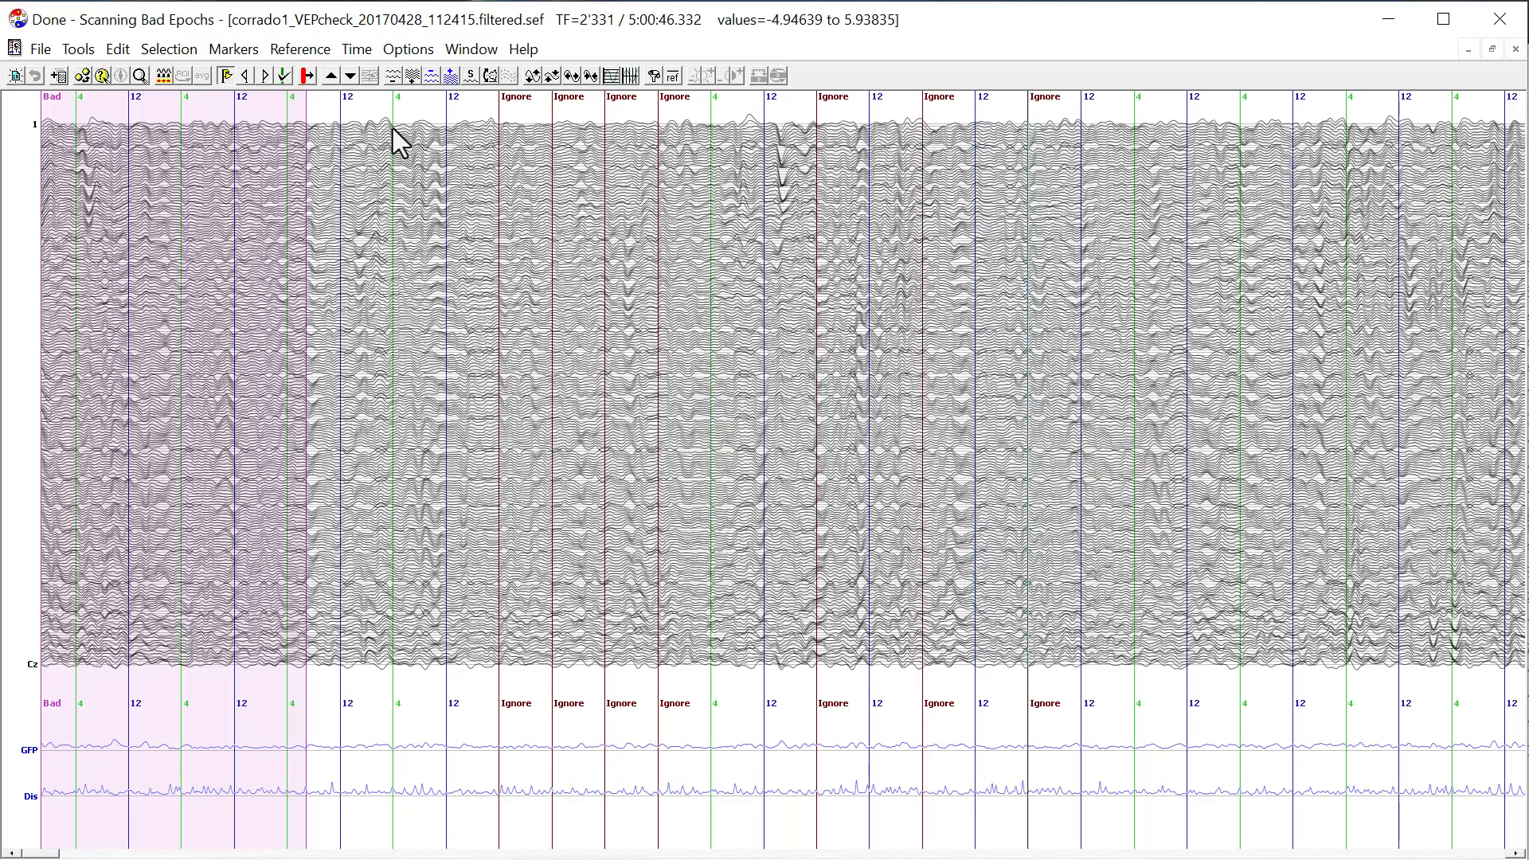
# Select the time range TF 2528 to 3007 and replace the substring "4" with "On" in its marker names.
pyautogui.moveTo(1111, 213); pyautogui.dragTo(1316, 244)
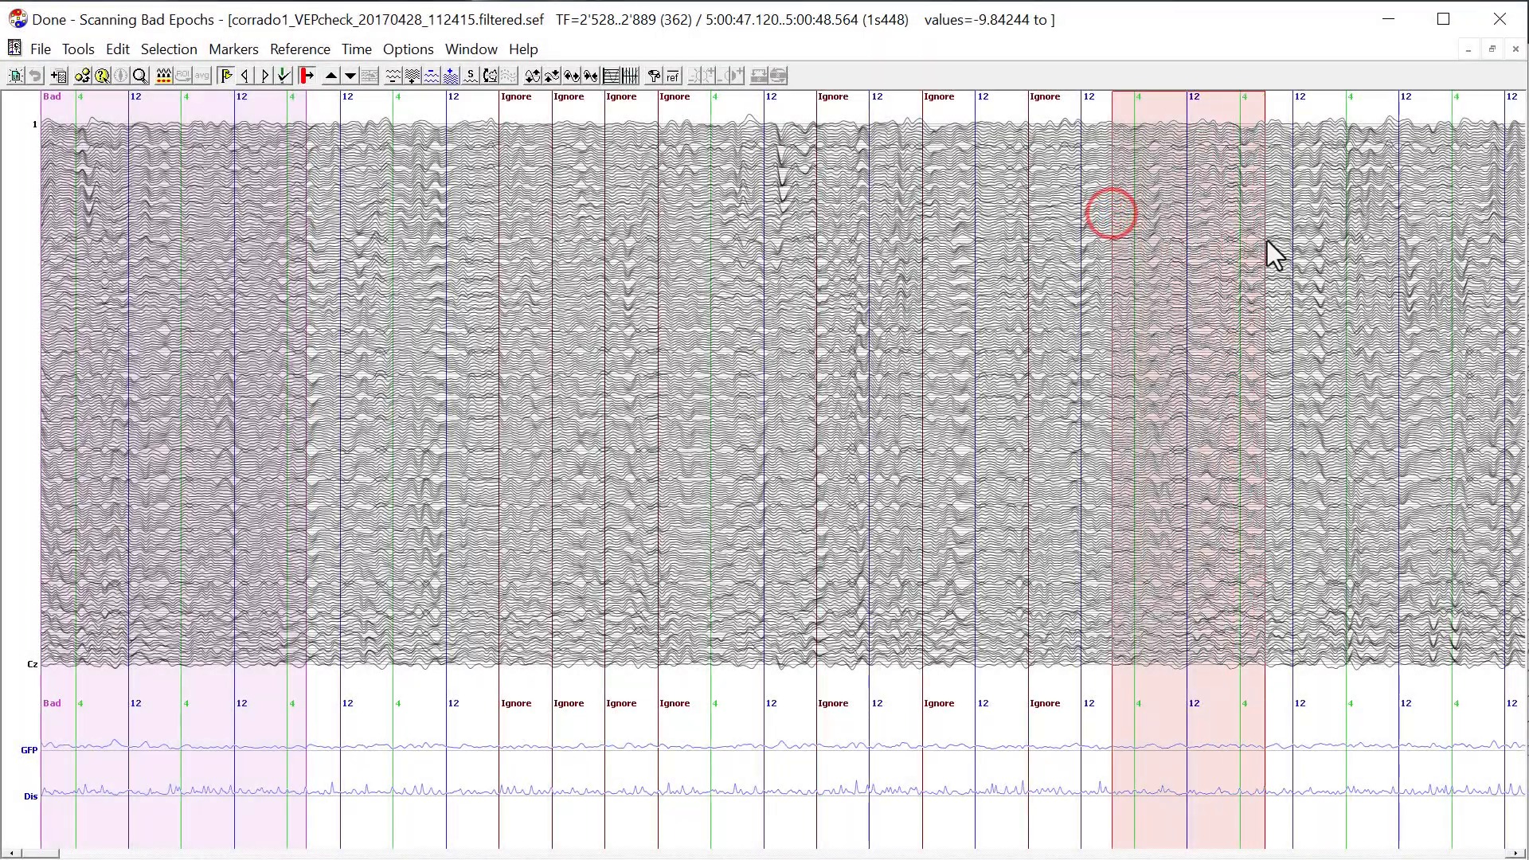
pyautogui.click(233, 49)
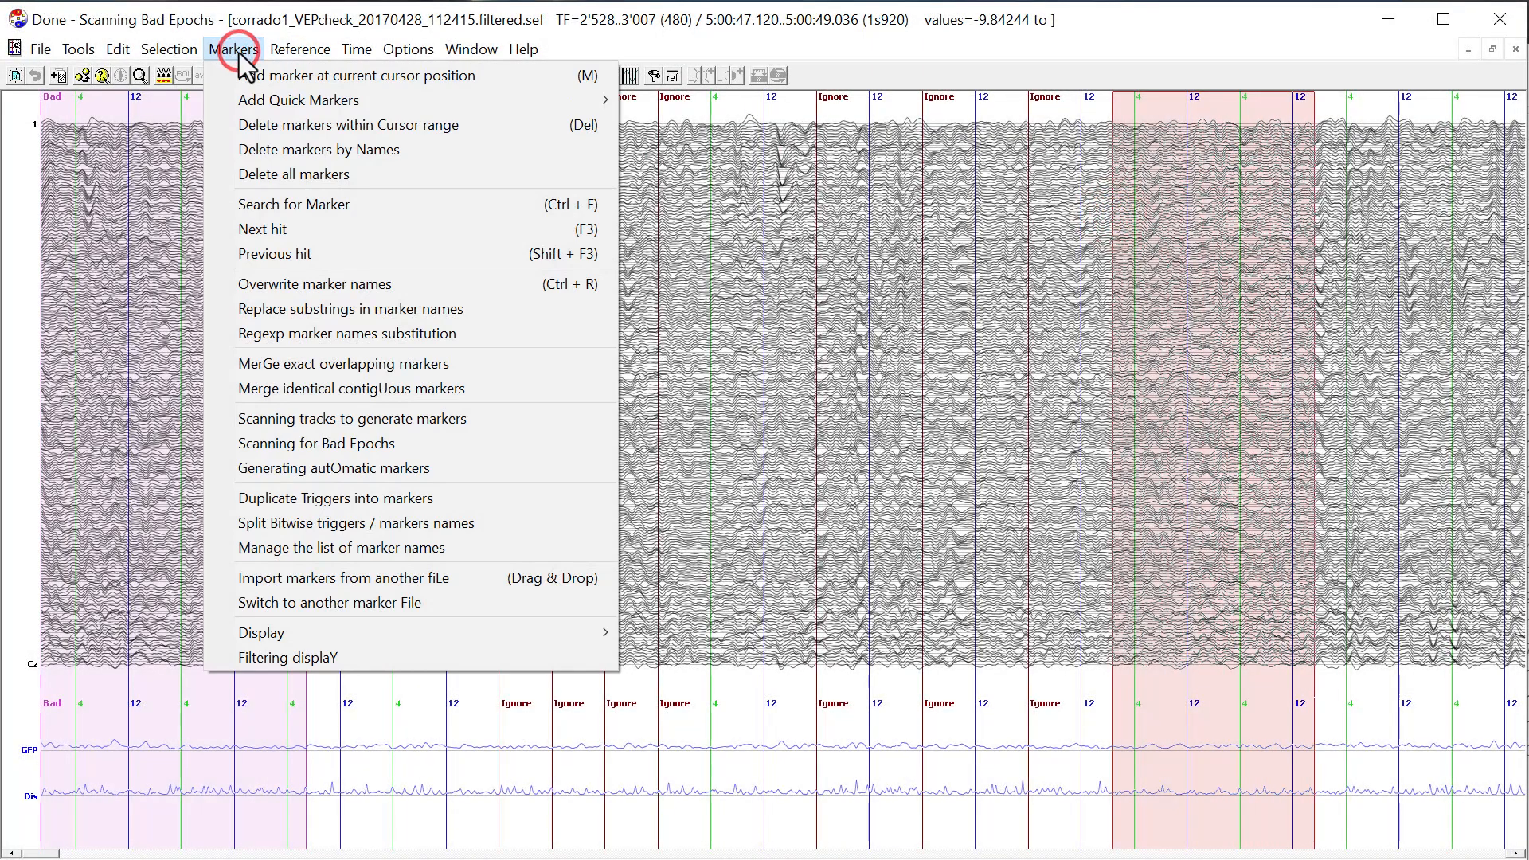
pyautogui.click(327, 309)
pyautogui.write('4')
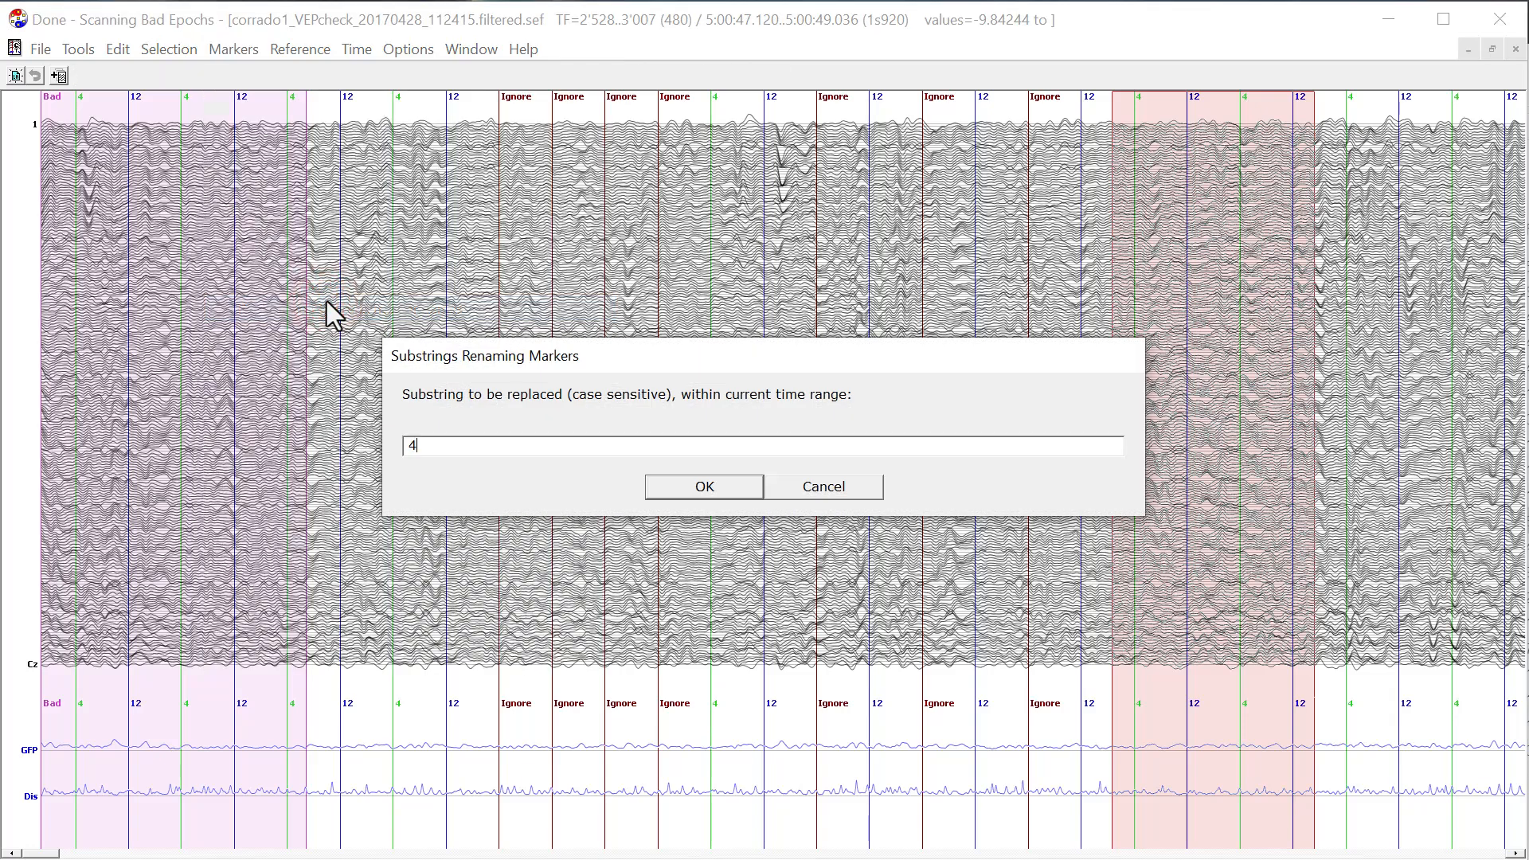
pyautogui.press('Return')
pyautogui.write('On')
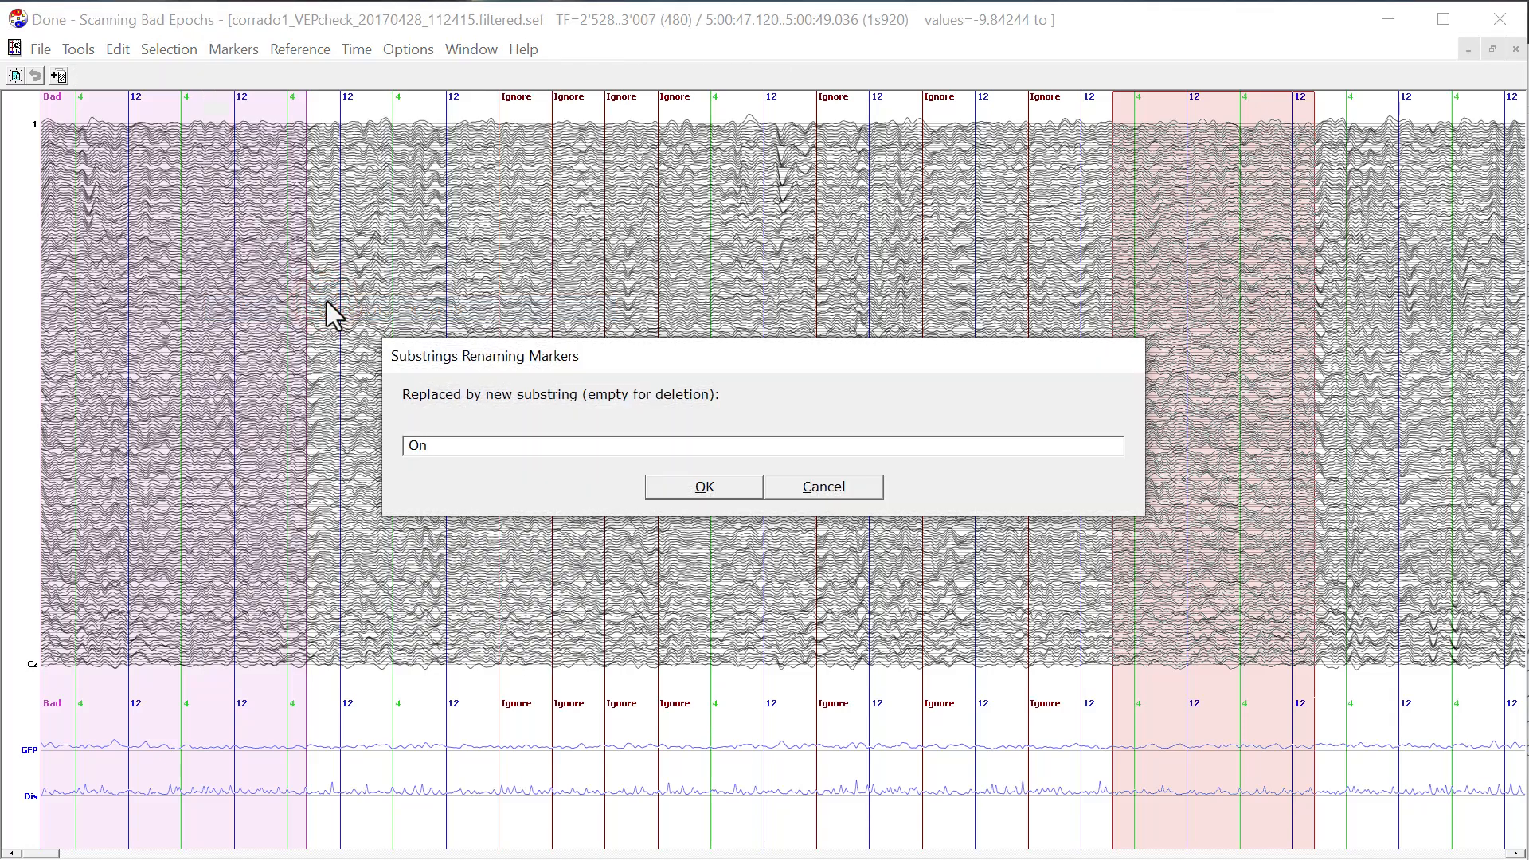
pyautogui.press('Return')
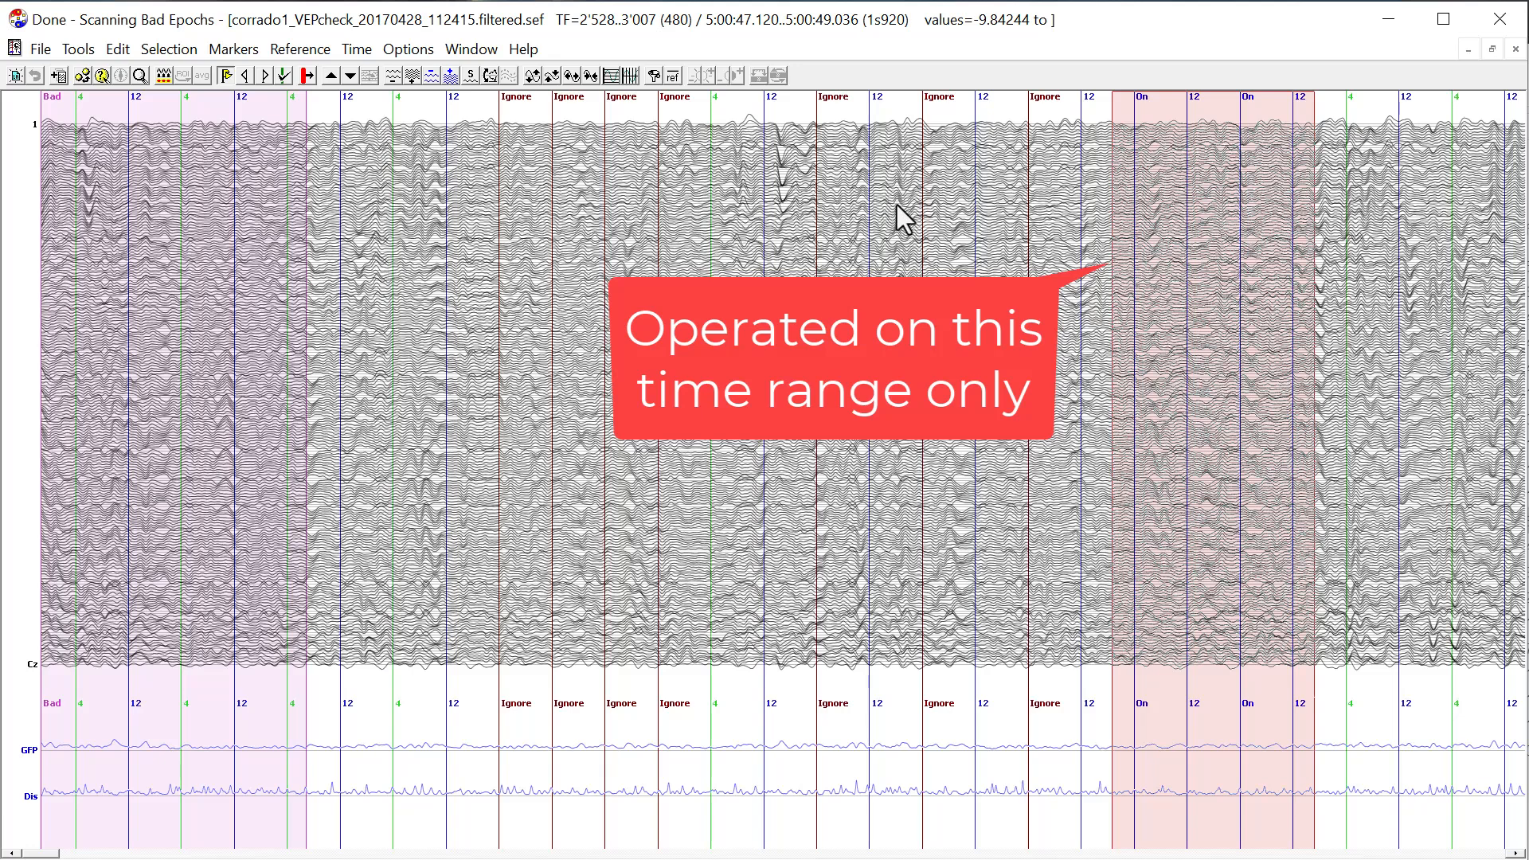
# Clear the time range selection and replace the substring "4" with "On" in marker names across the whole file.
pyautogui.click(690, 228)
pyautogui.click(234, 49)
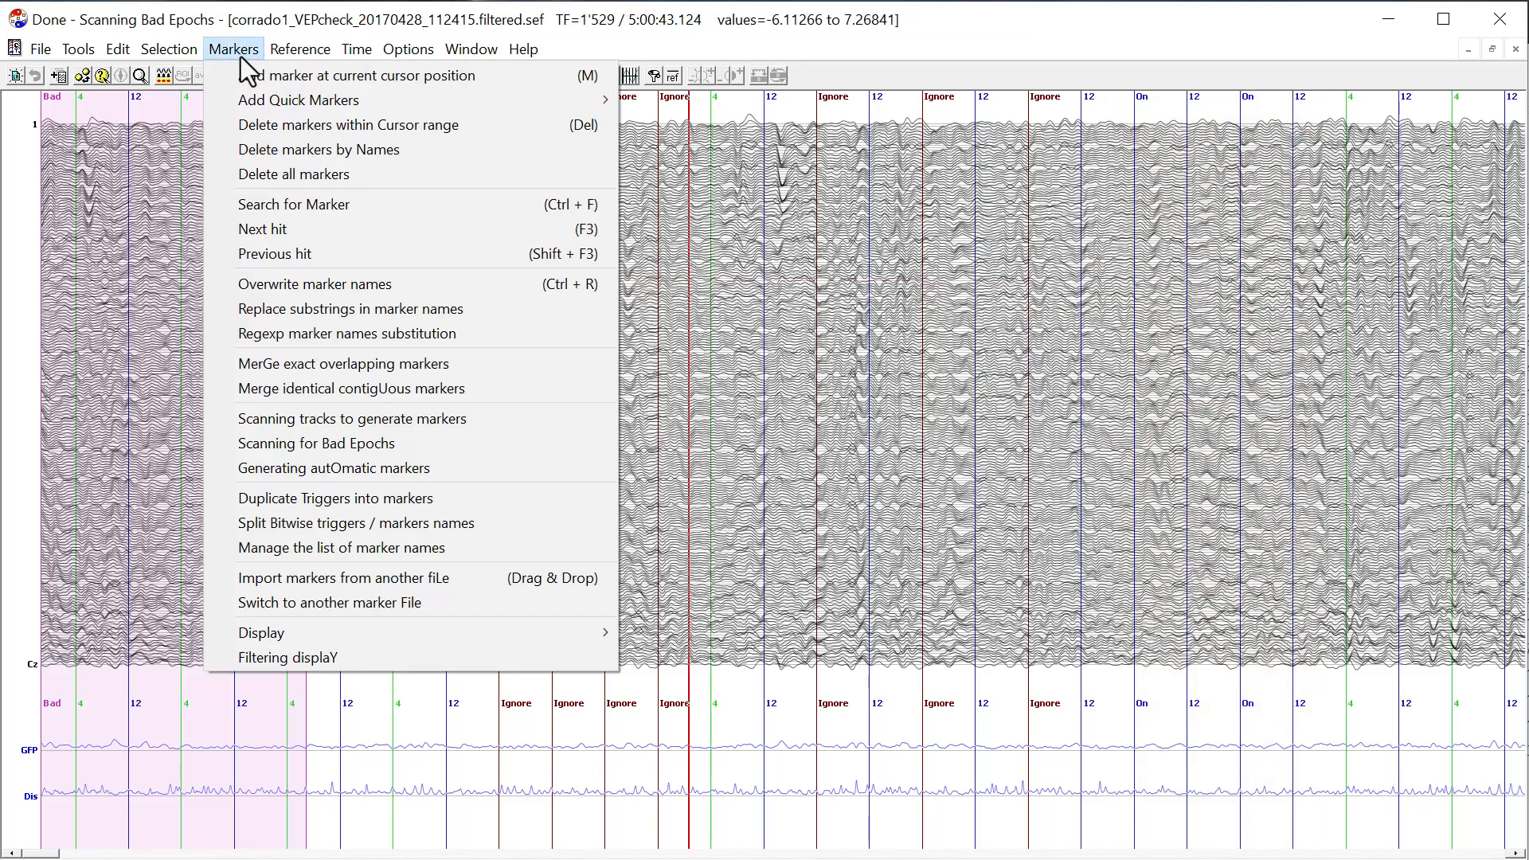
pyautogui.click(326, 302)
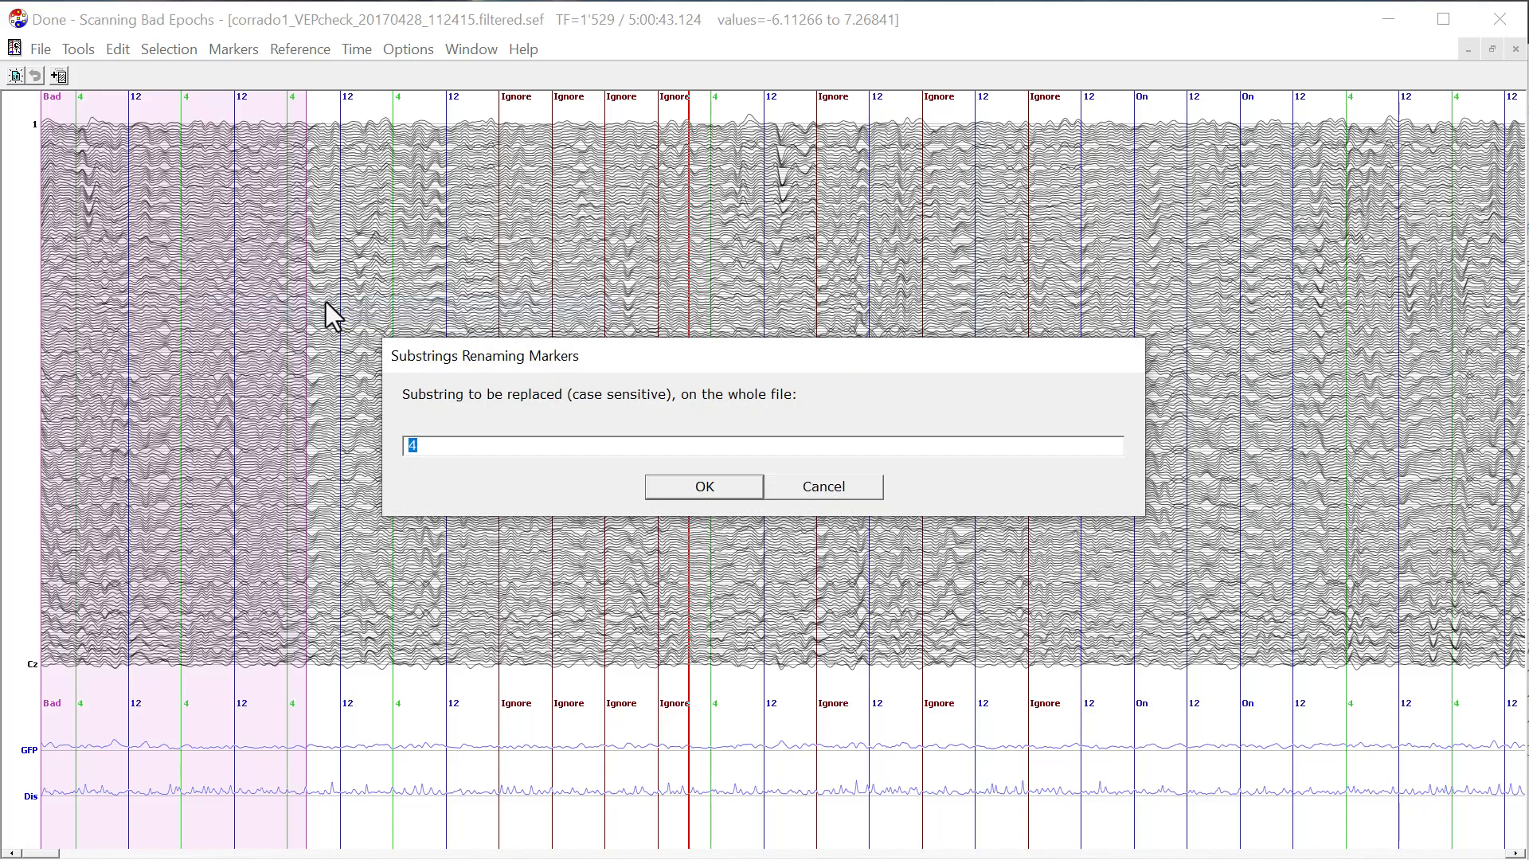
pyautogui.press('Return')
pyautogui.press('Return')
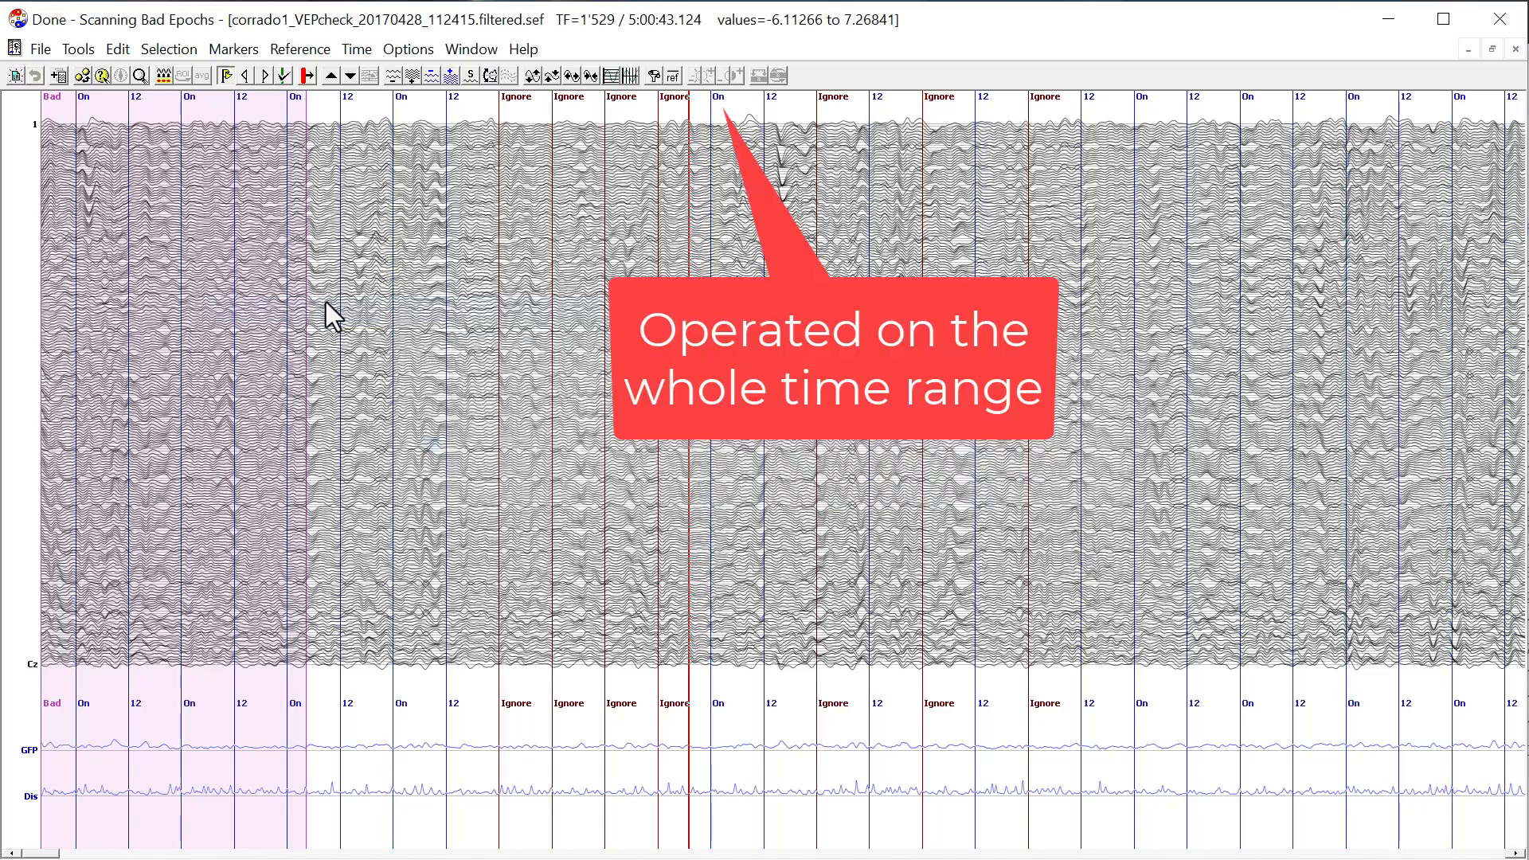
# Replace the substring "12" with "Off" in marker names across the whole file.
pyautogui.click(233, 49)
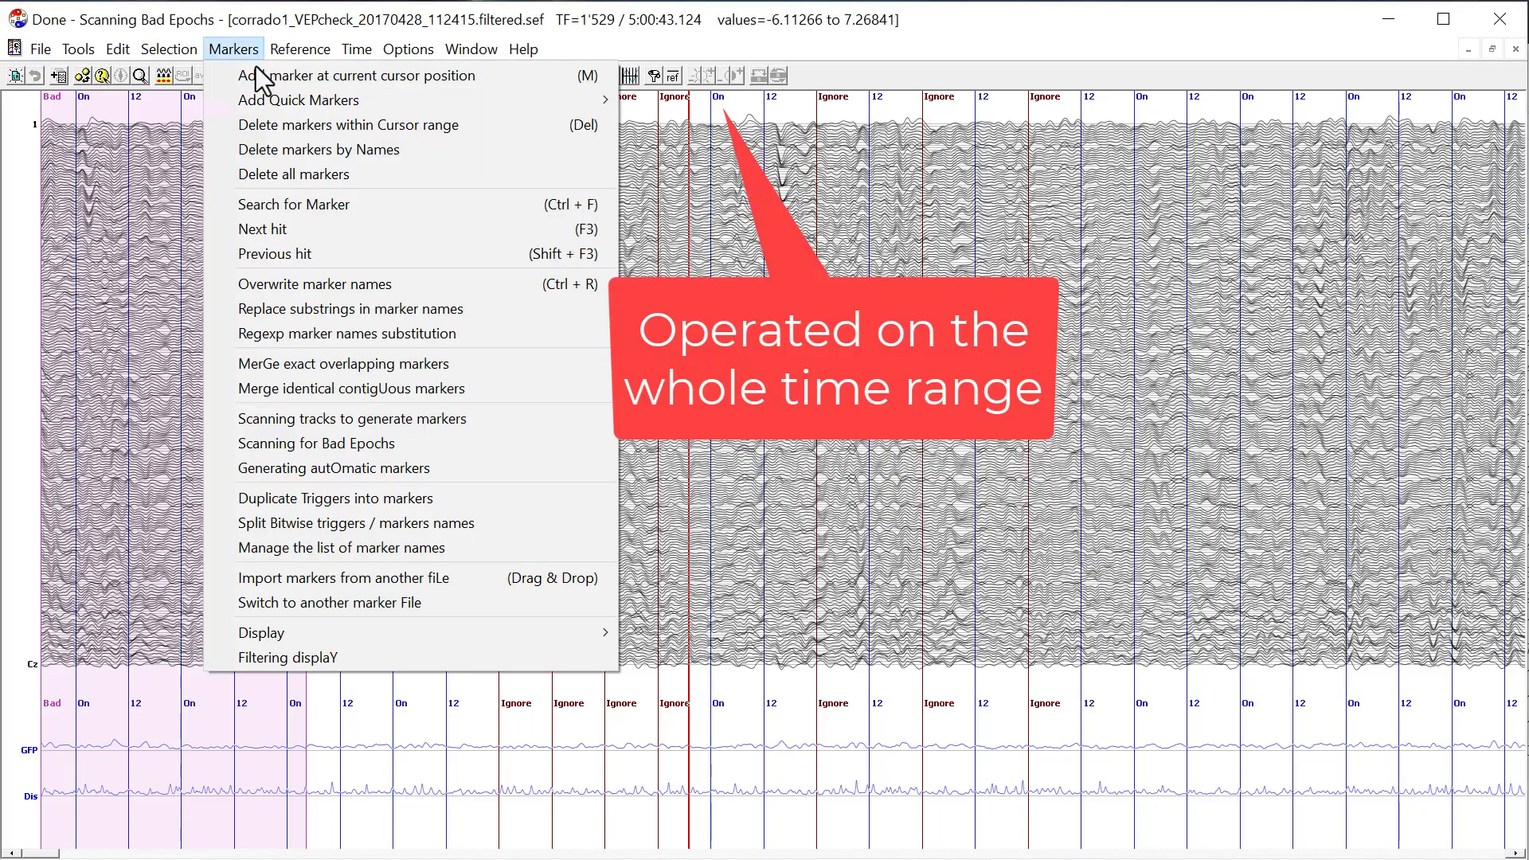
pyautogui.click(298, 308)
pyautogui.write('12')
pyautogui.press('Return')
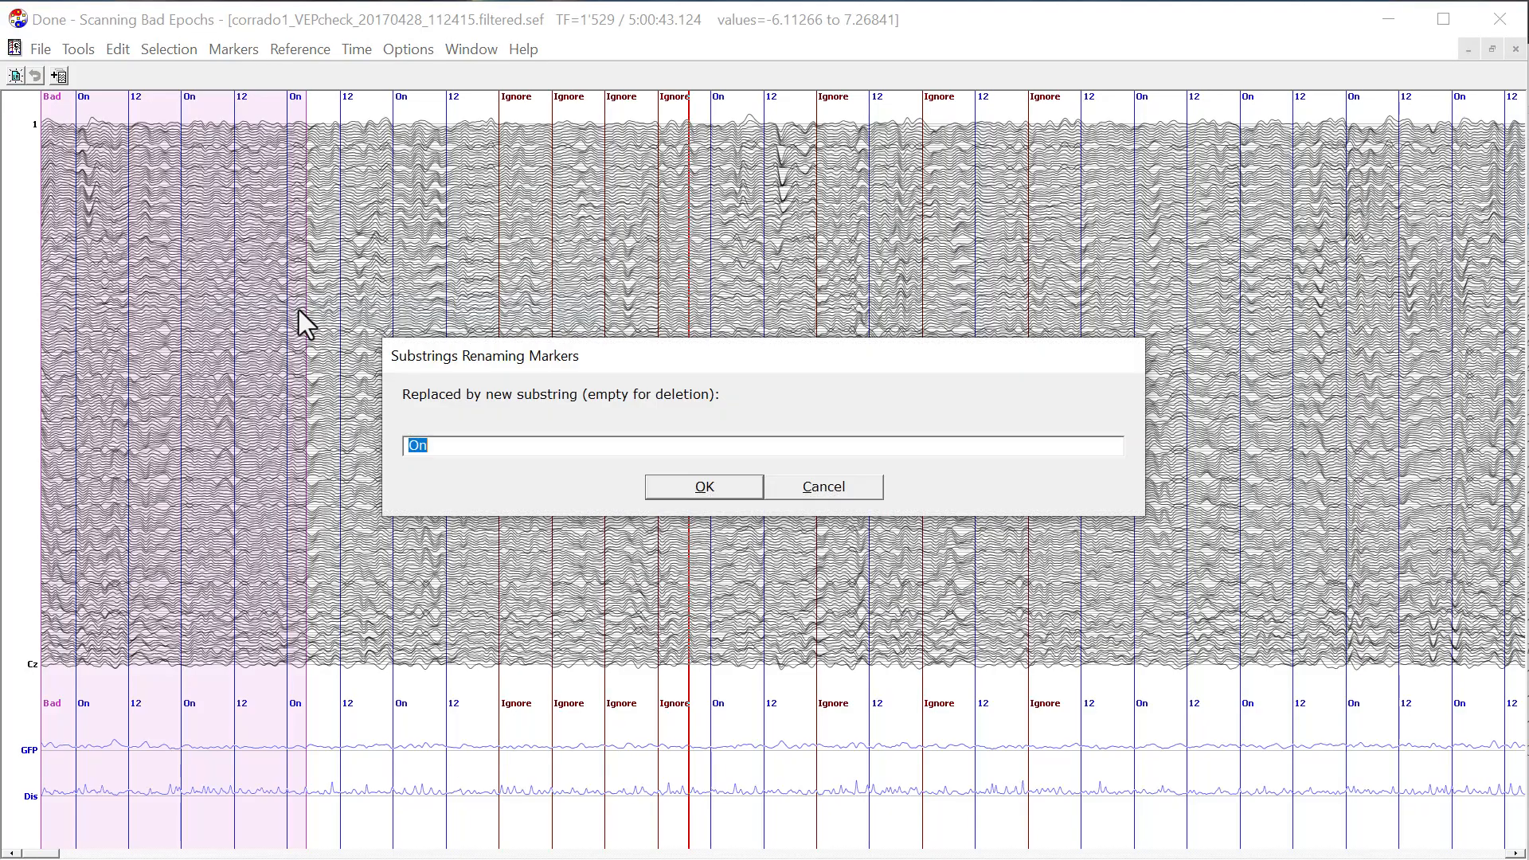
pyautogui.write('Off')
pyautogui.press('Return')
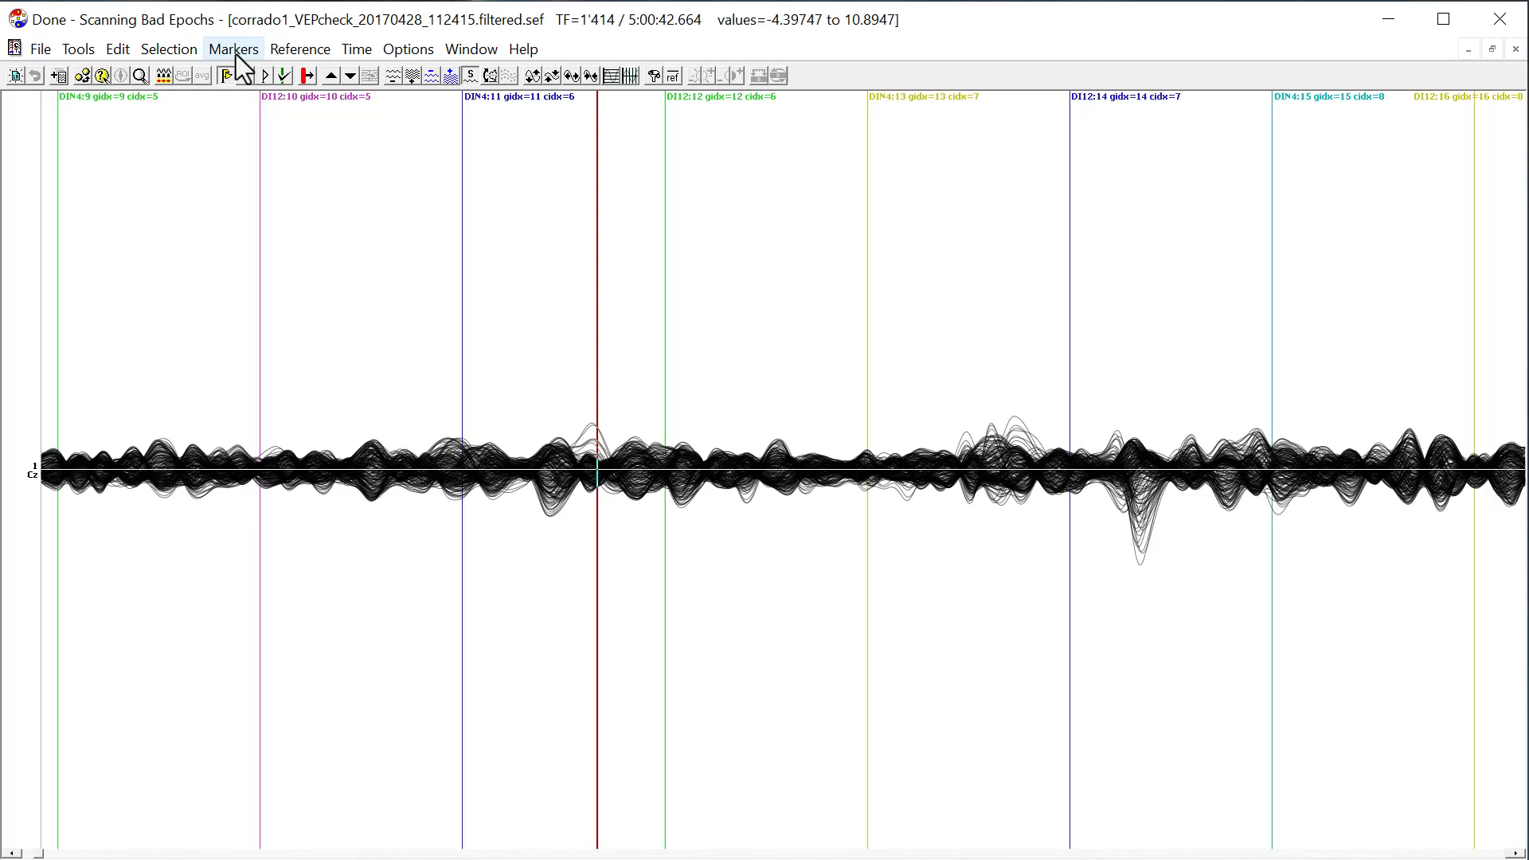
# Rename markers across the whole file by regexp substitution, searching for "(DIN|DI)(\d+).*$" and replacing it with "\2".
pyautogui.click(234, 51)
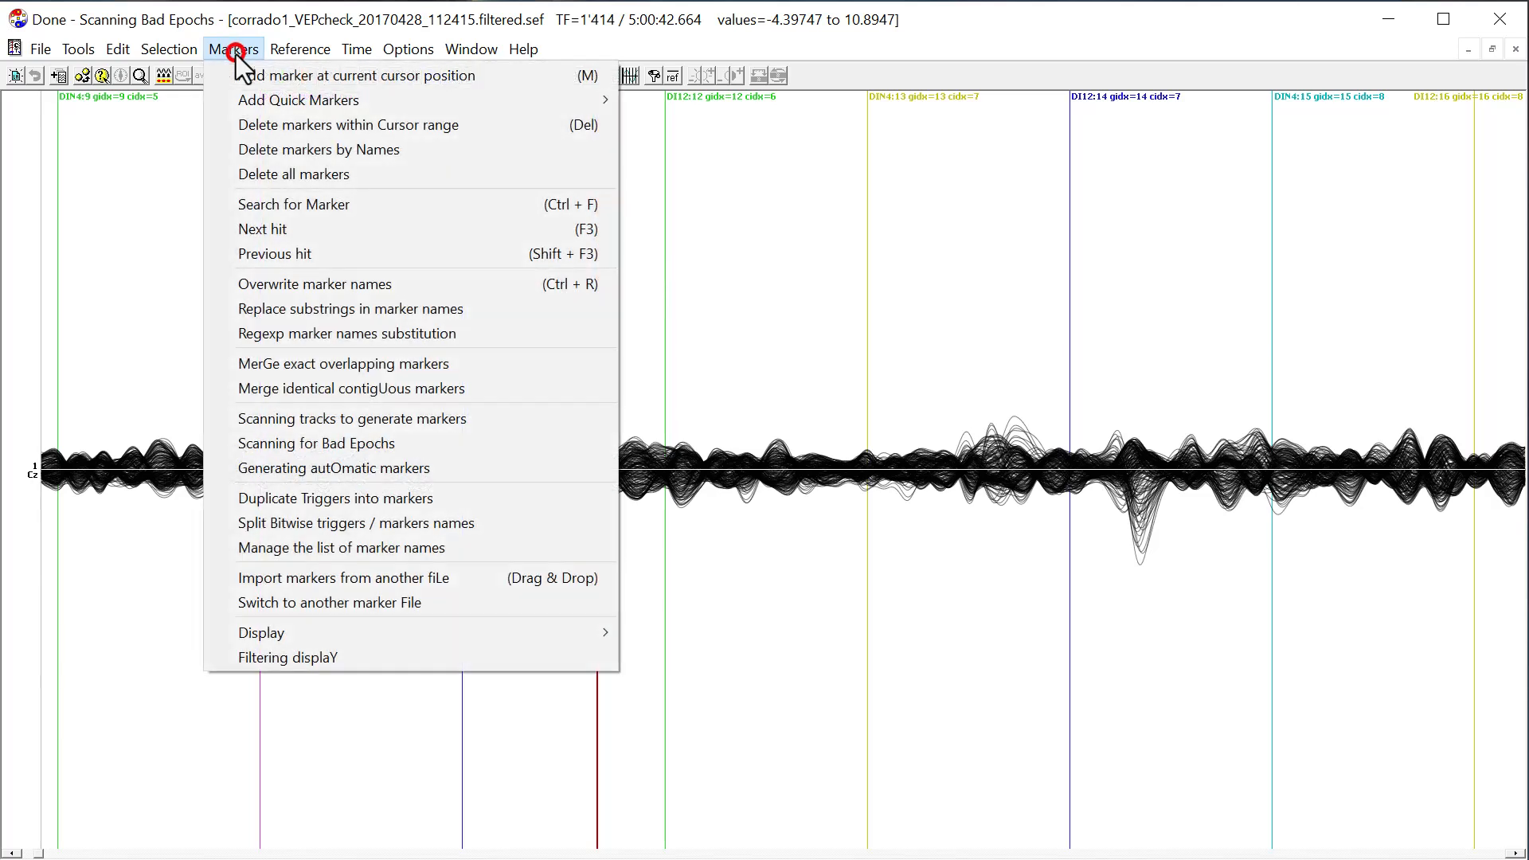
pyautogui.click(351, 332)
pyautogui.write('(')
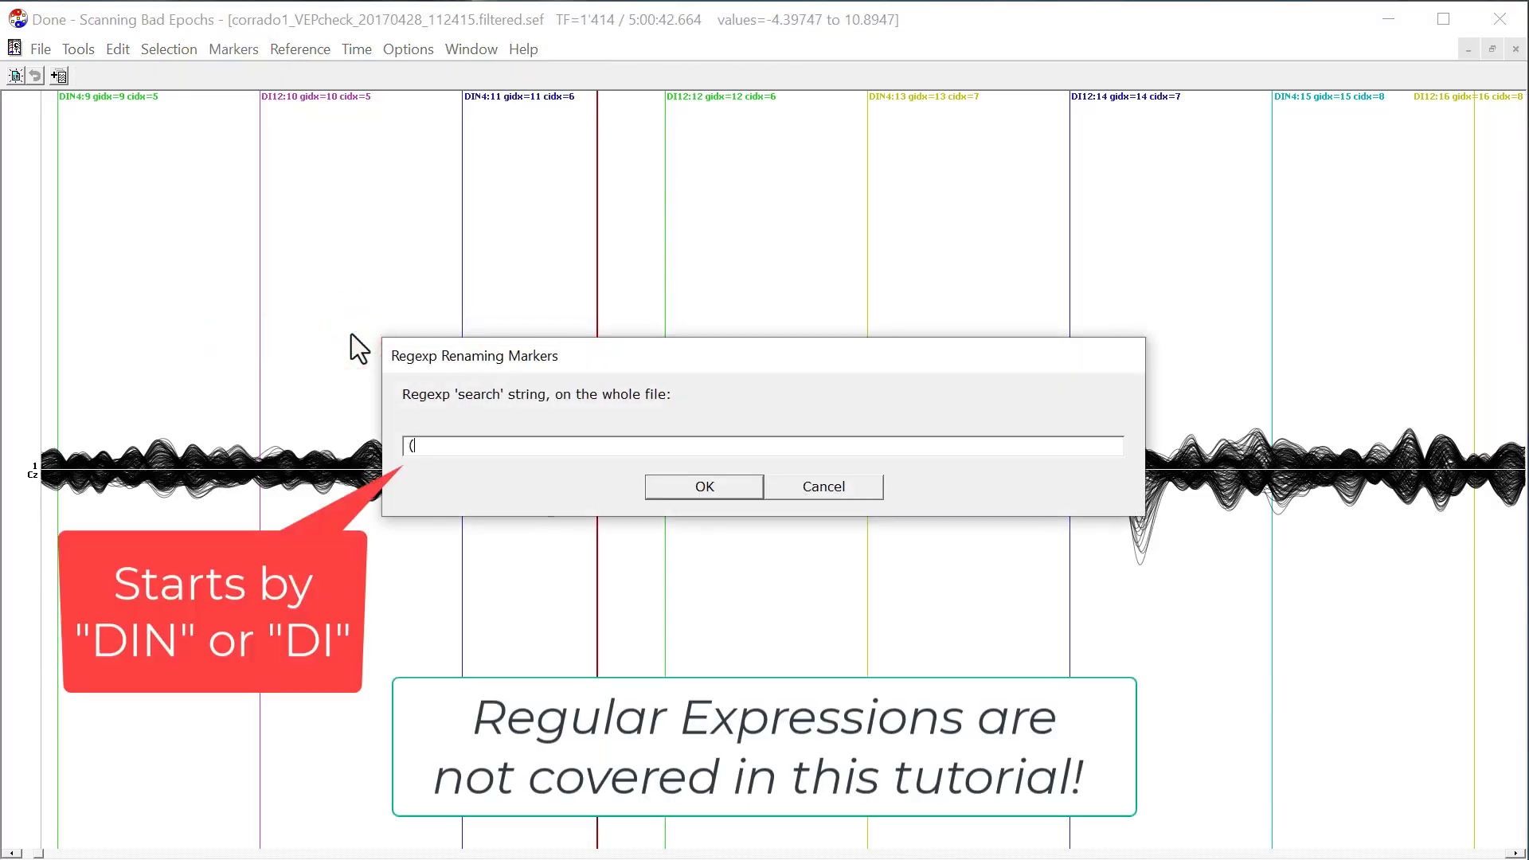
pyautogui.write('DIN|DI)')
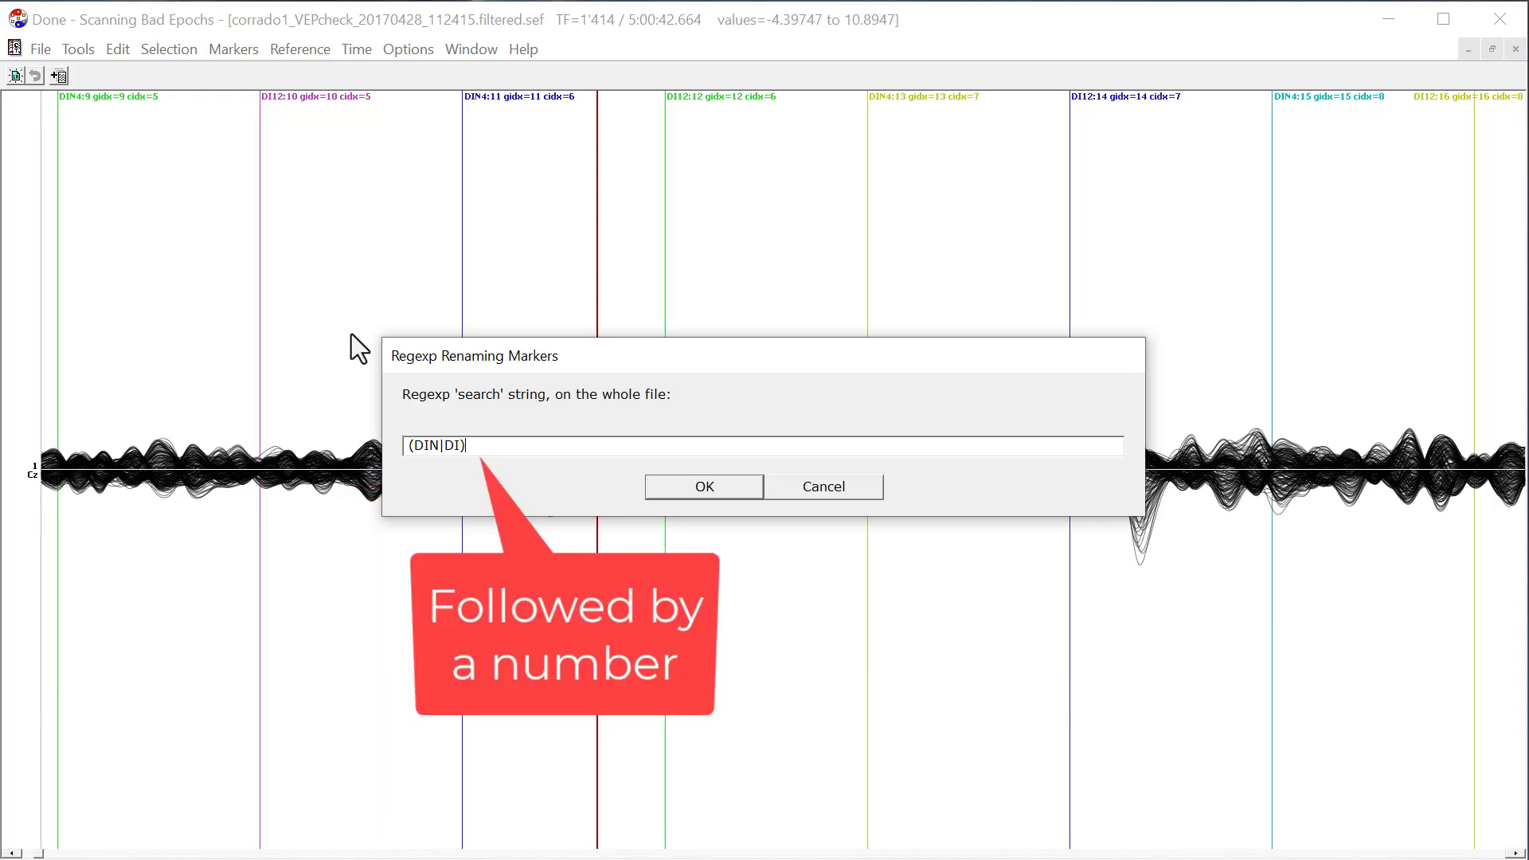
pyautogui.write('(\\d+).*')
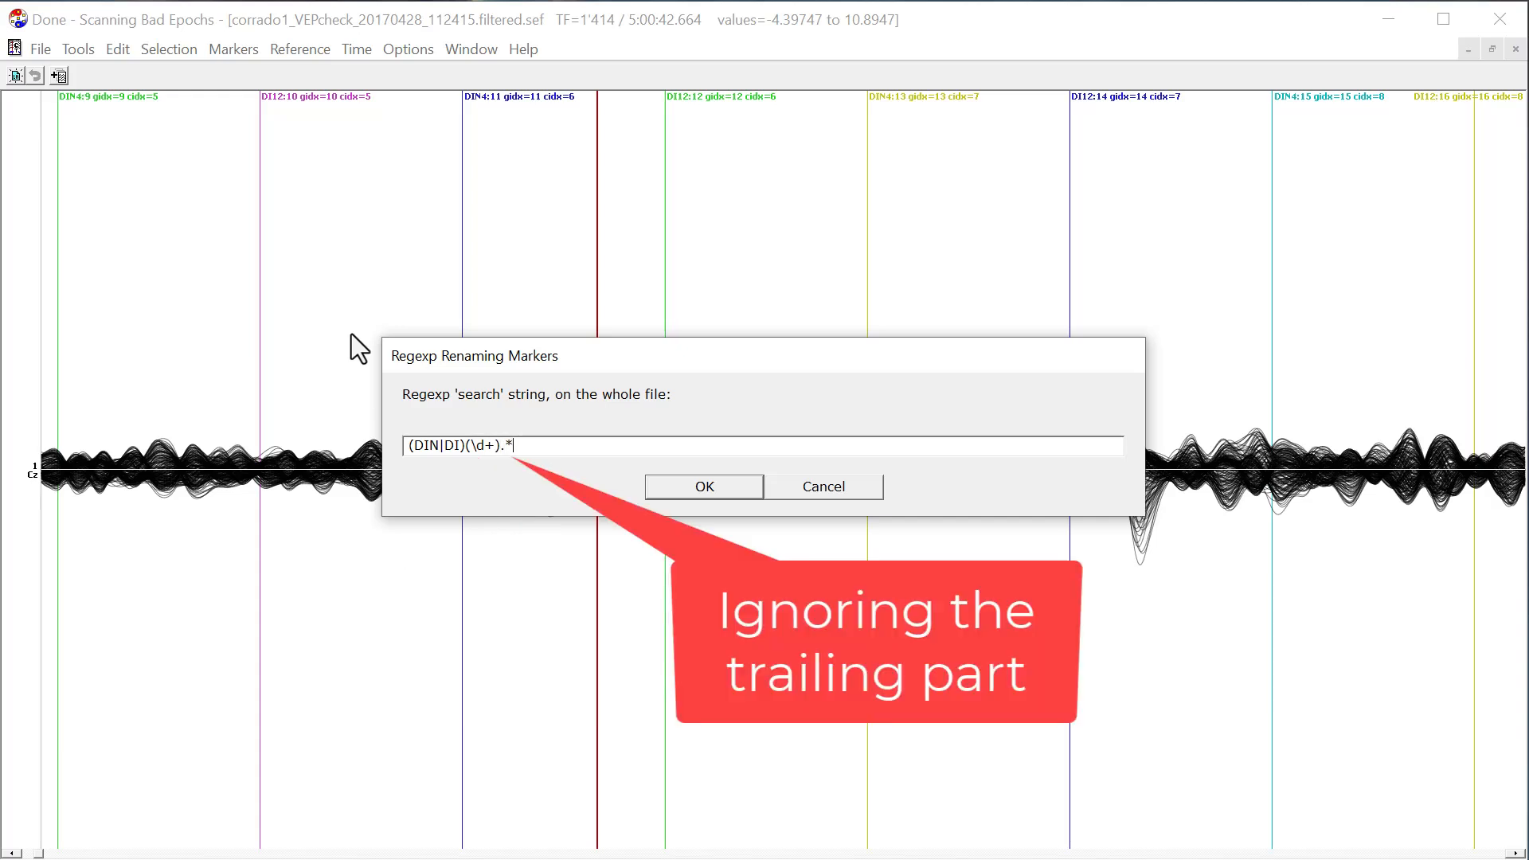
pyautogui.write('$')
pyautogui.click(706, 487)
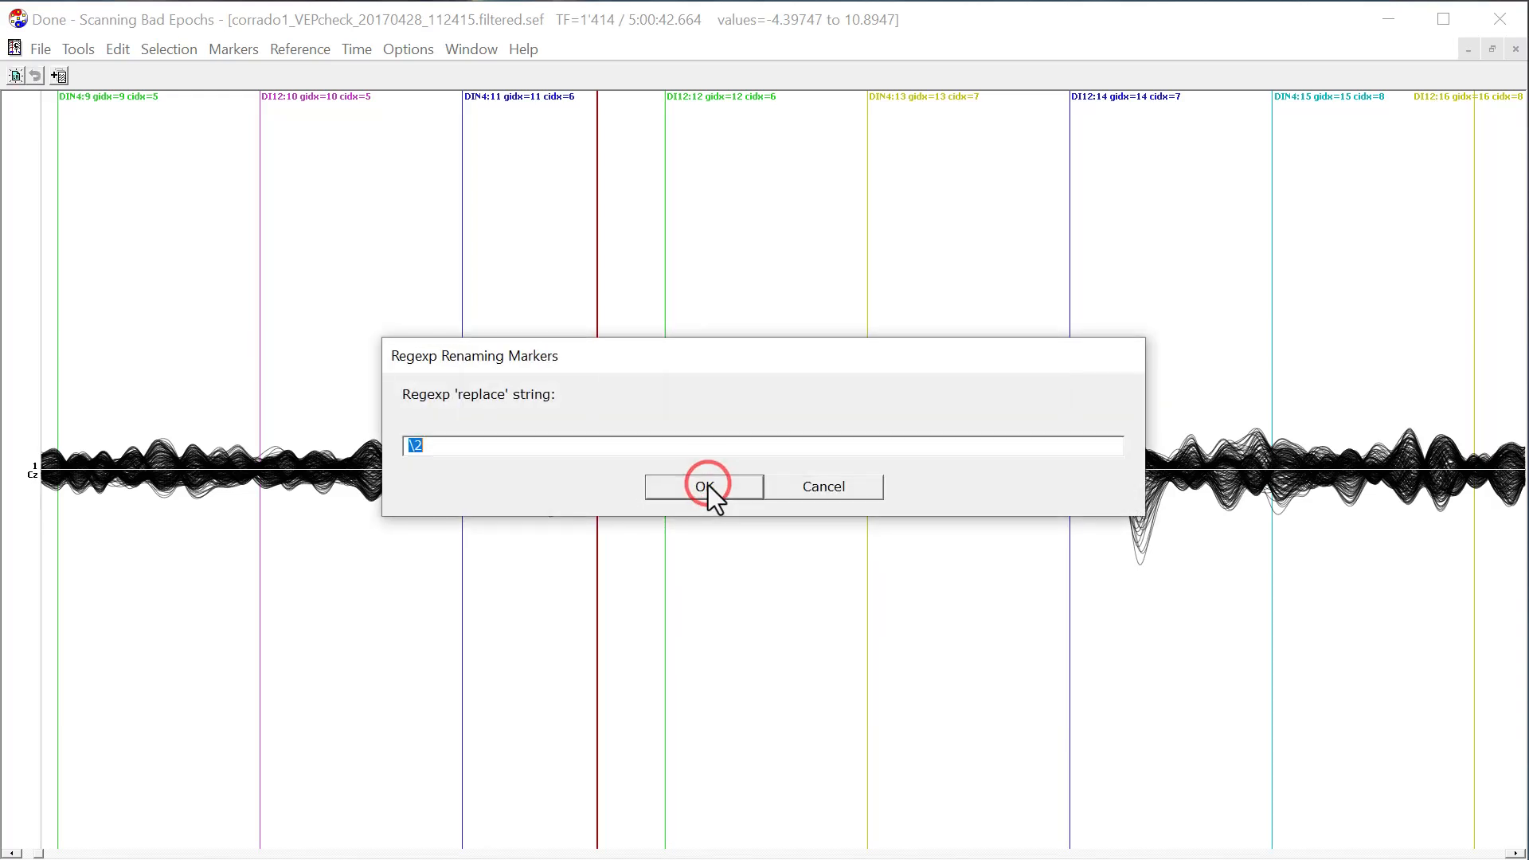
pyautogui.click(435, 451)
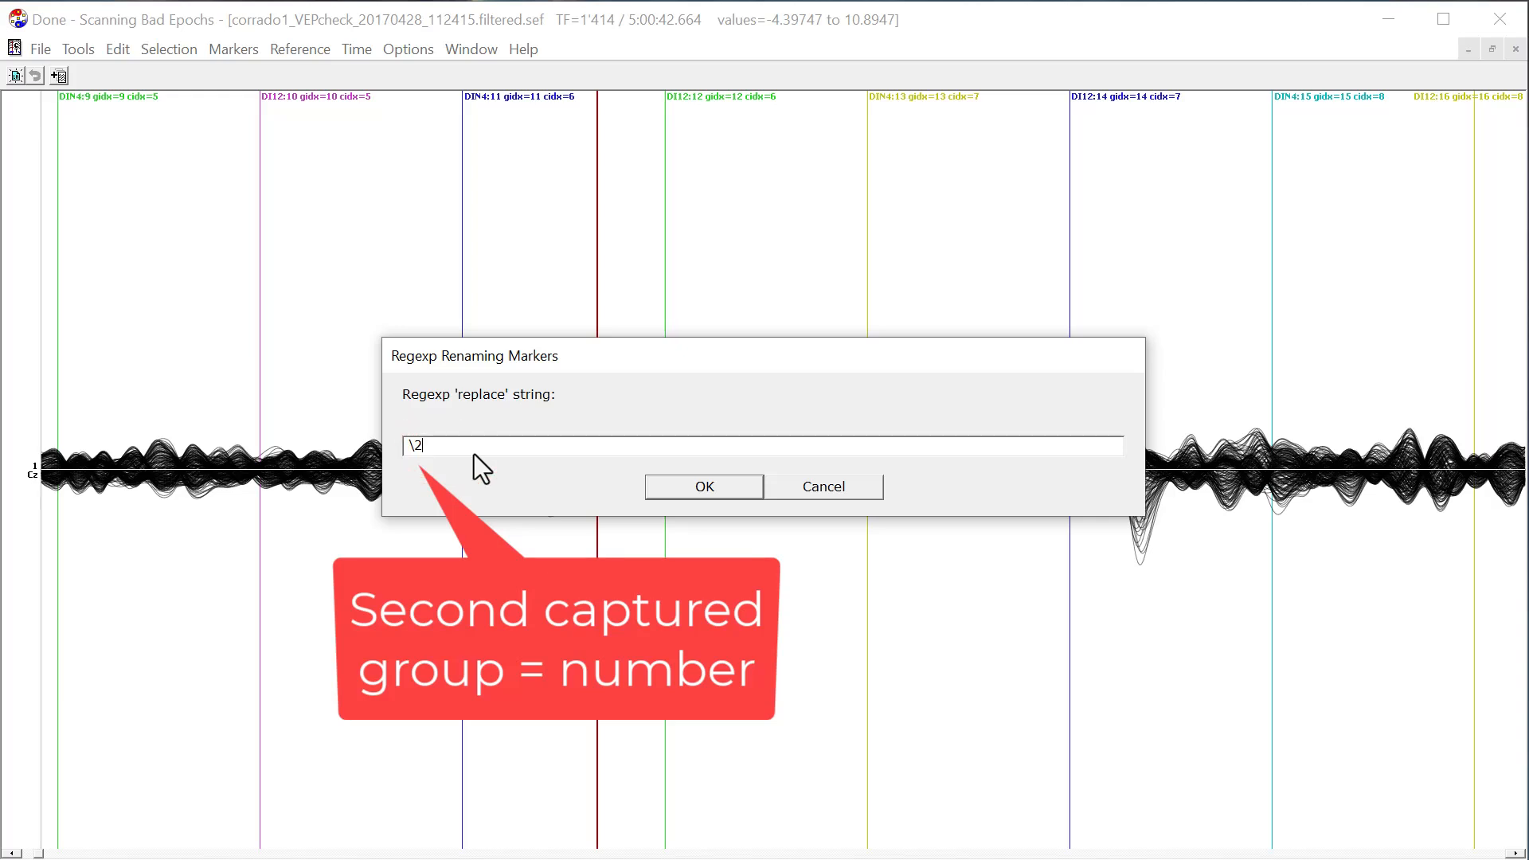
pyautogui.click(738, 492)
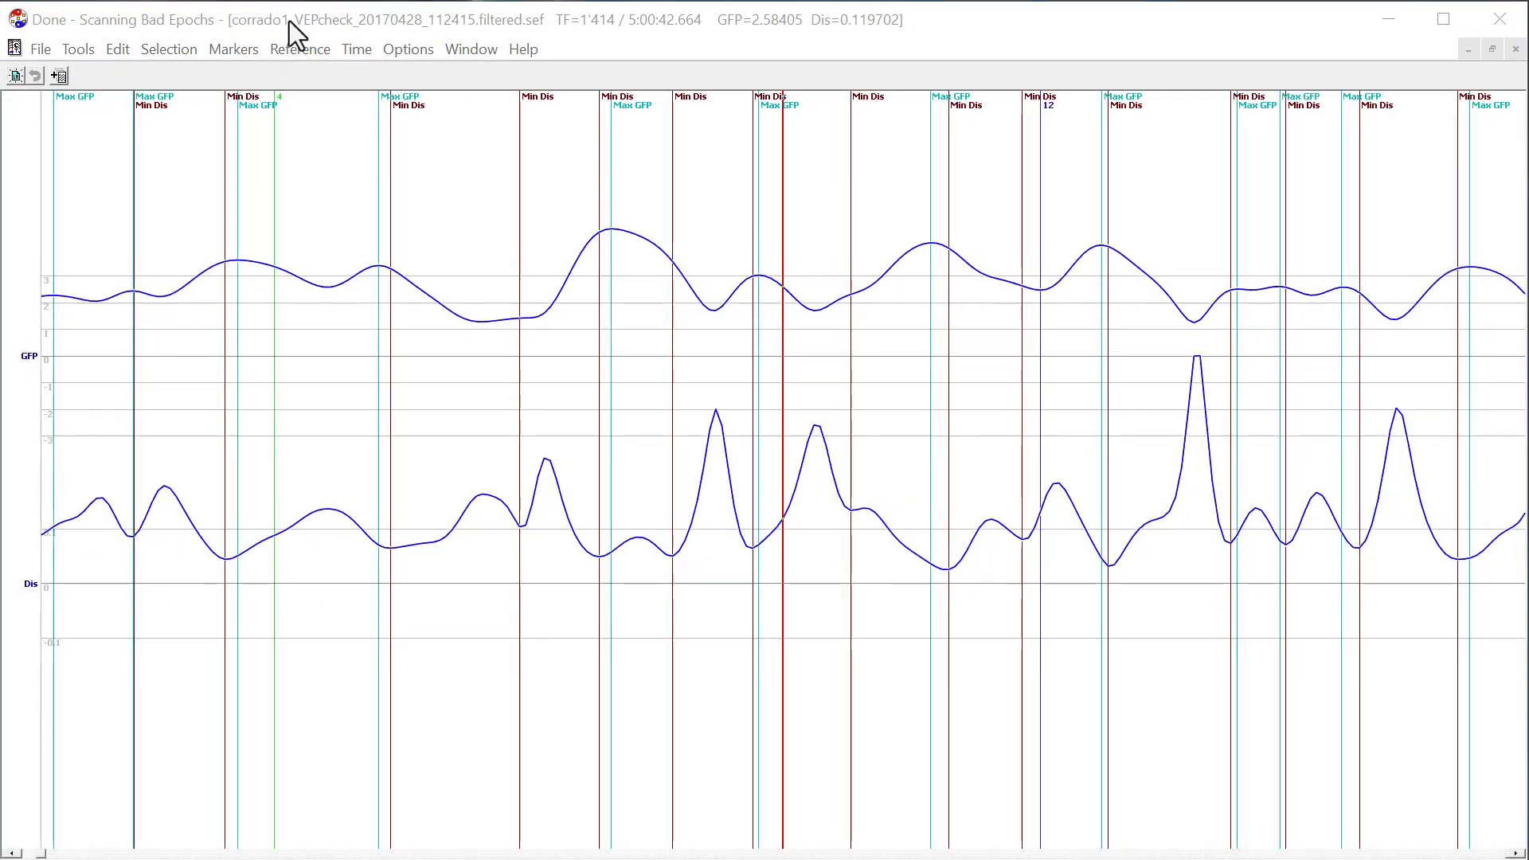
# Review the Periods of Stability, Local Extrema and Thresholds options for generating markers by scanning the GFP and Dis tracks.
pyautogui.click(289, 19)
pyautogui.click(233, 51)
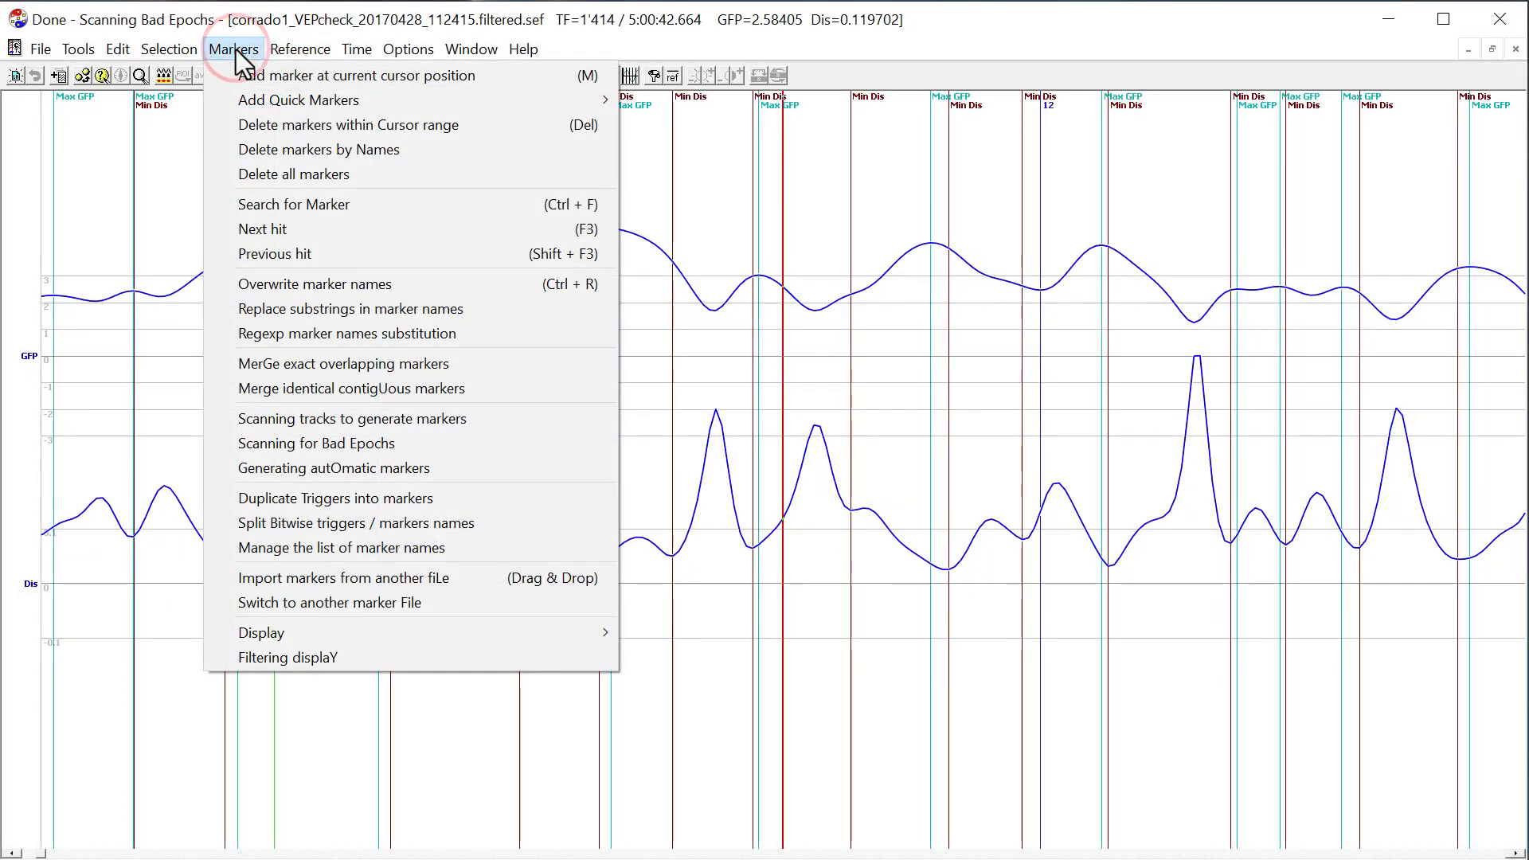
pyautogui.click(403, 427)
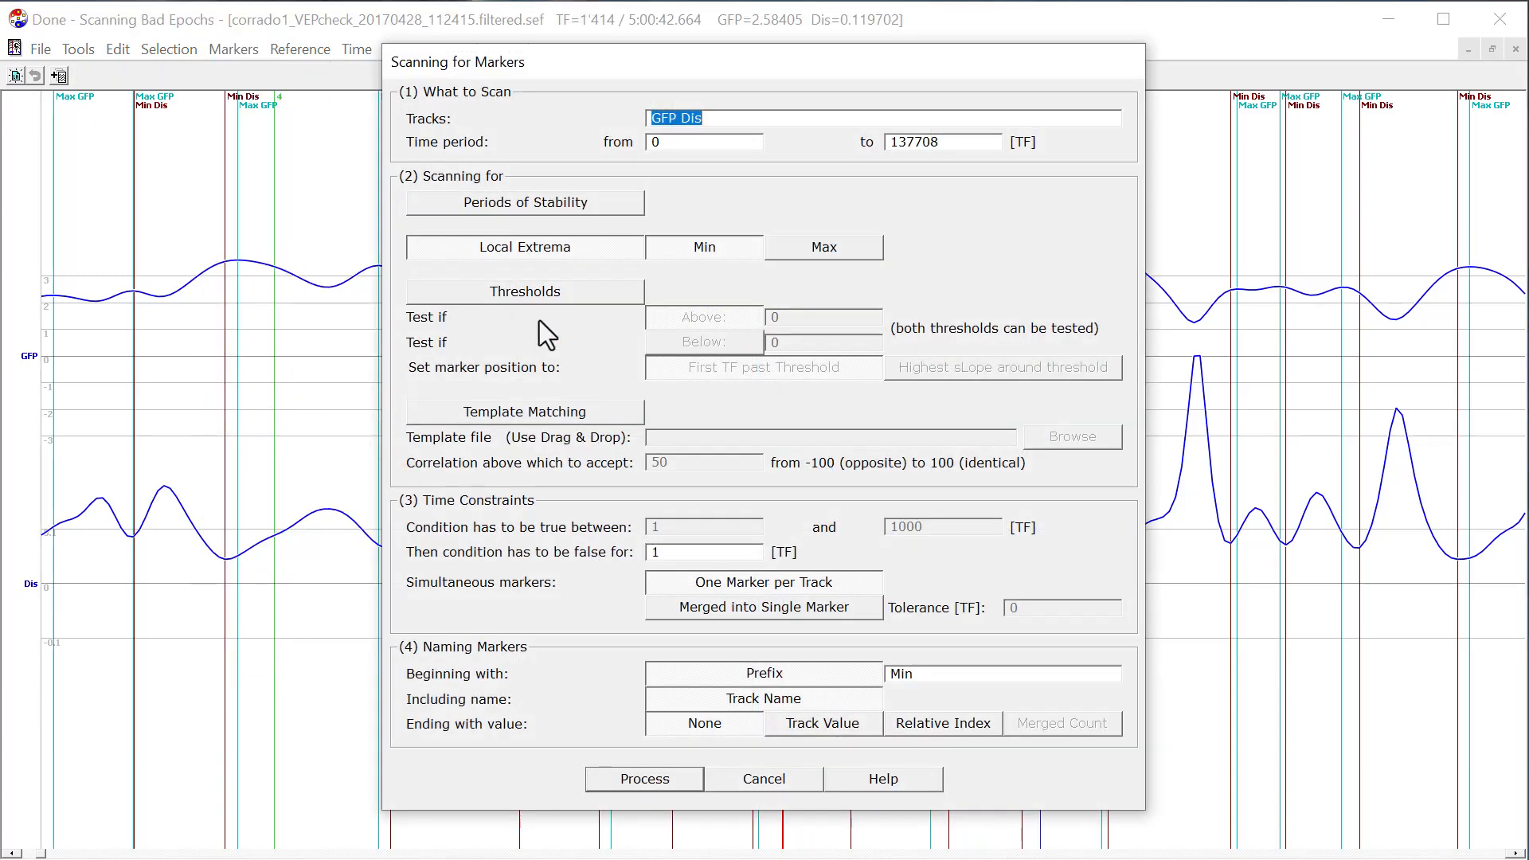
pyautogui.click(565, 204)
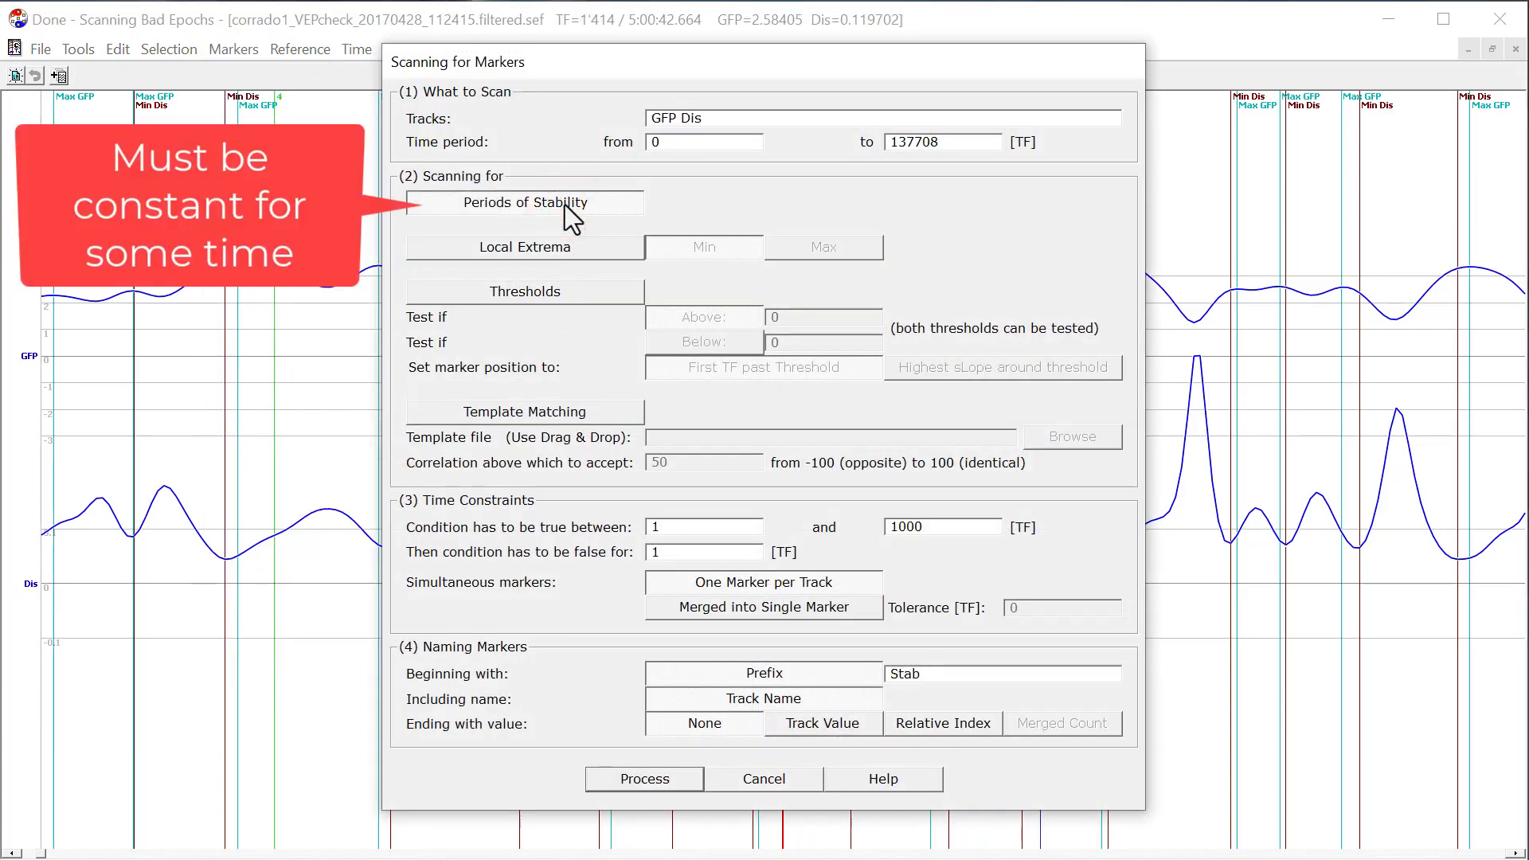
pyautogui.click(571, 246)
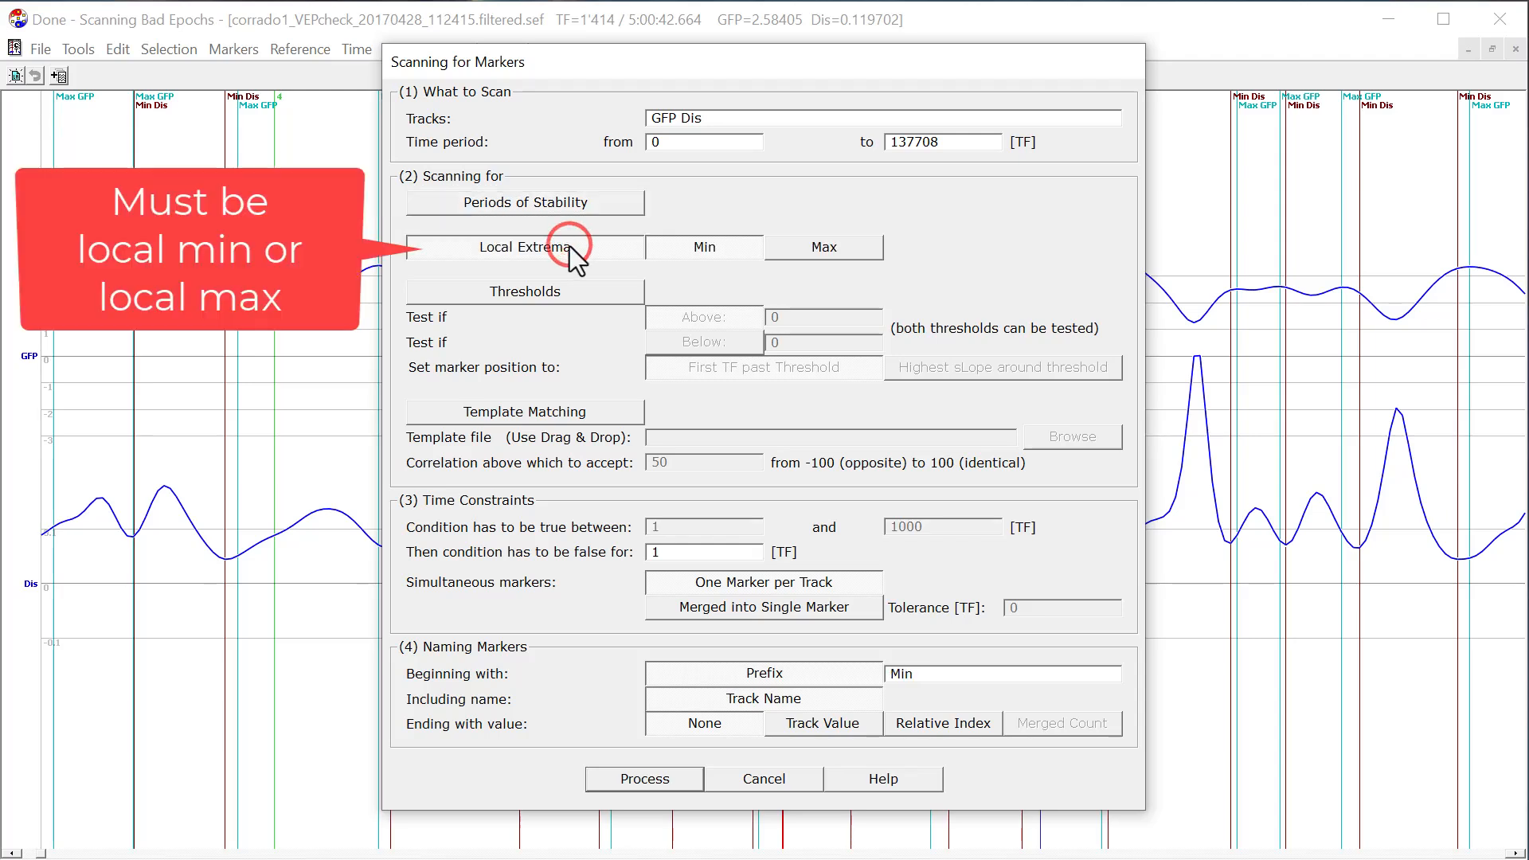
pyautogui.click(556, 293)
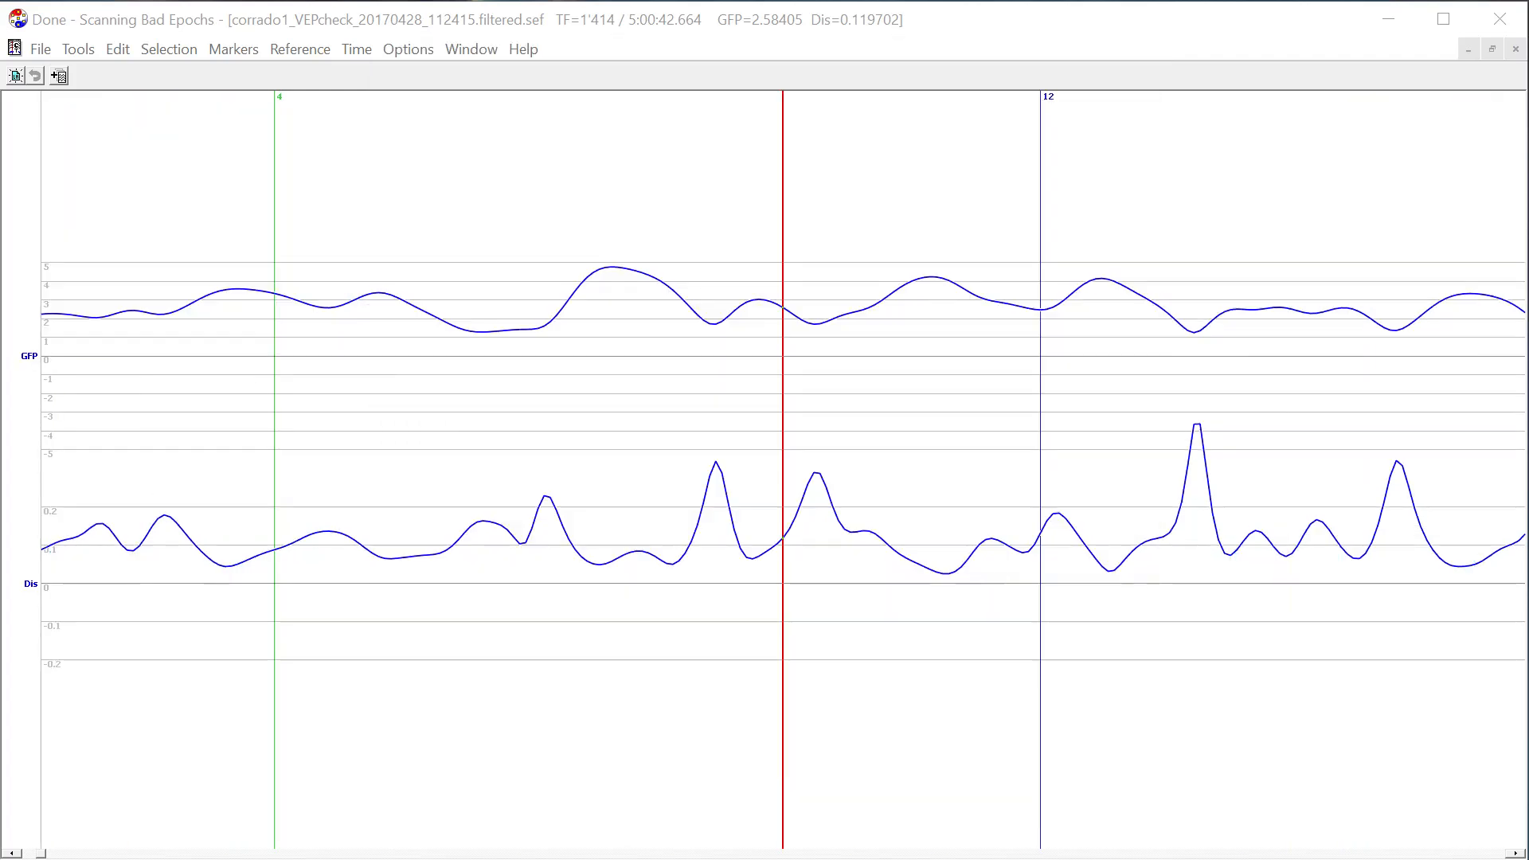
# Select the GFP track and scan it for local maxima only, generating markers with the prefix "Max" and the track name.
pyautogui.click(443, 351)
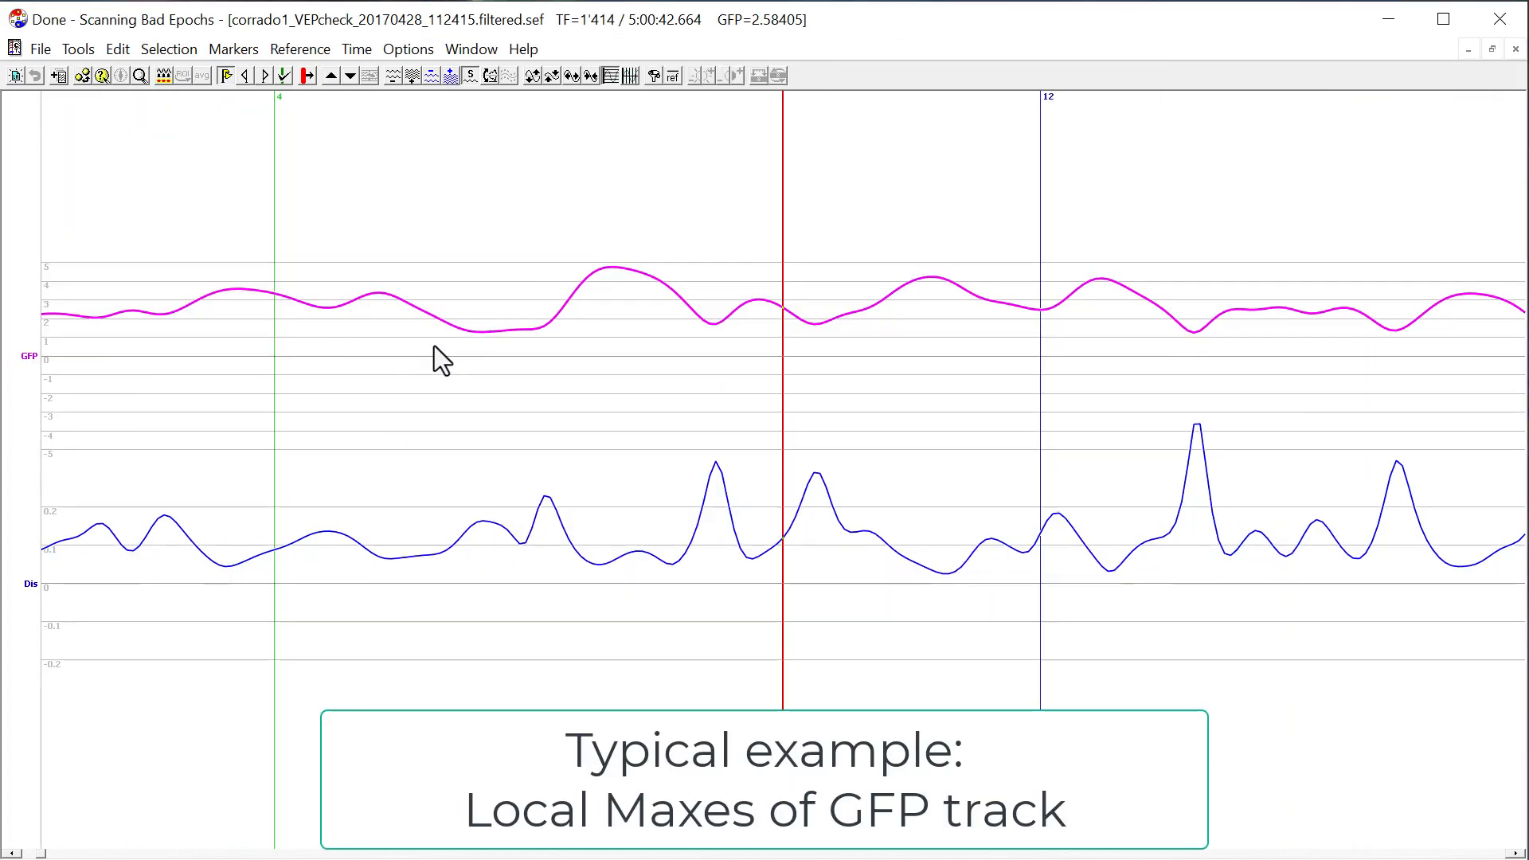
pyautogui.click(248, 55)
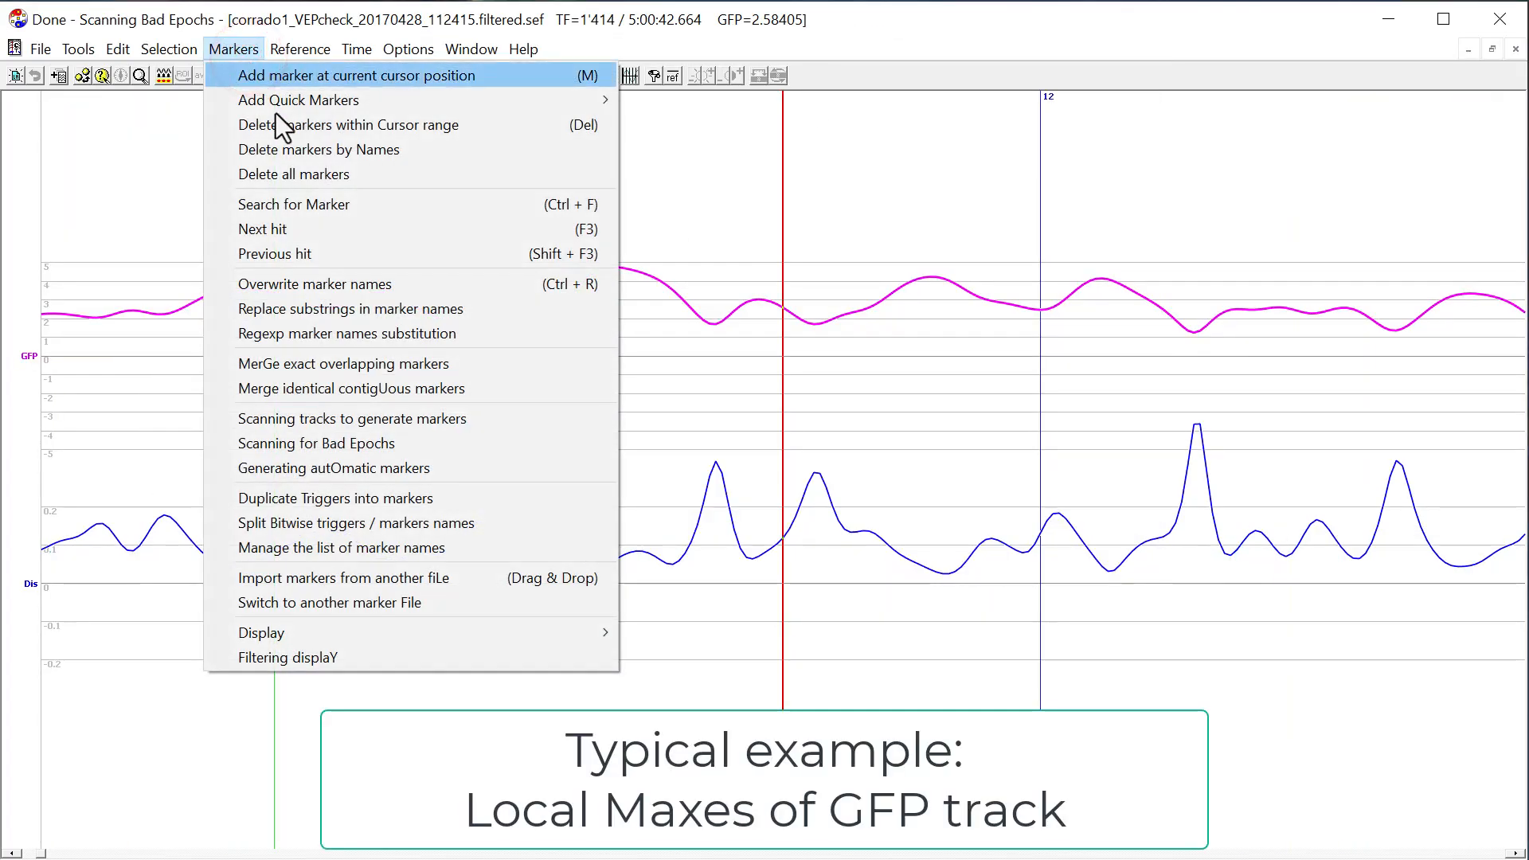
pyautogui.click(350, 416)
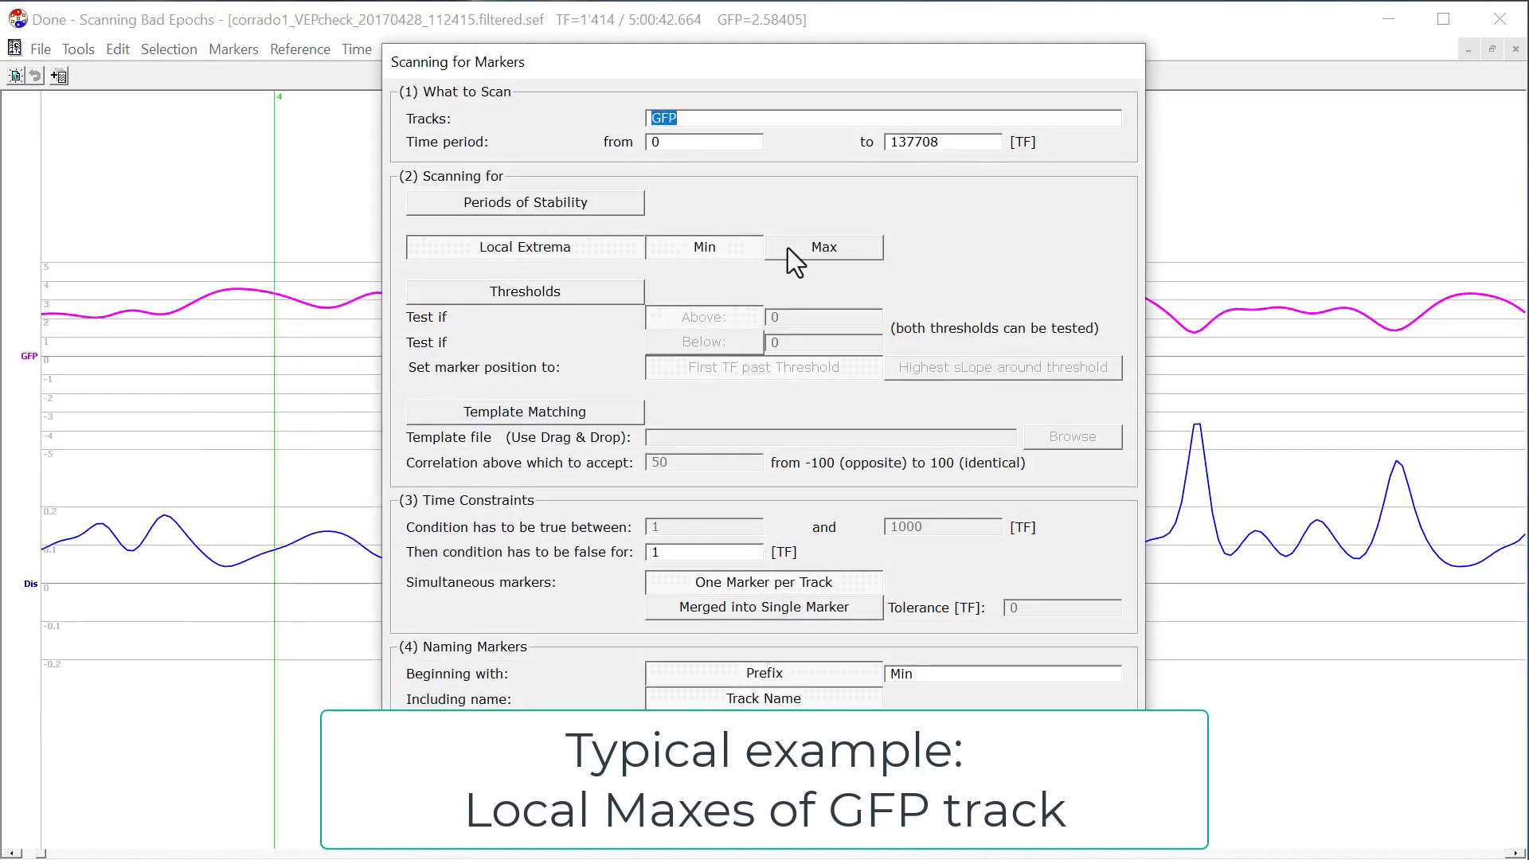
pyautogui.click(791, 251)
pyautogui.click(737, 249)
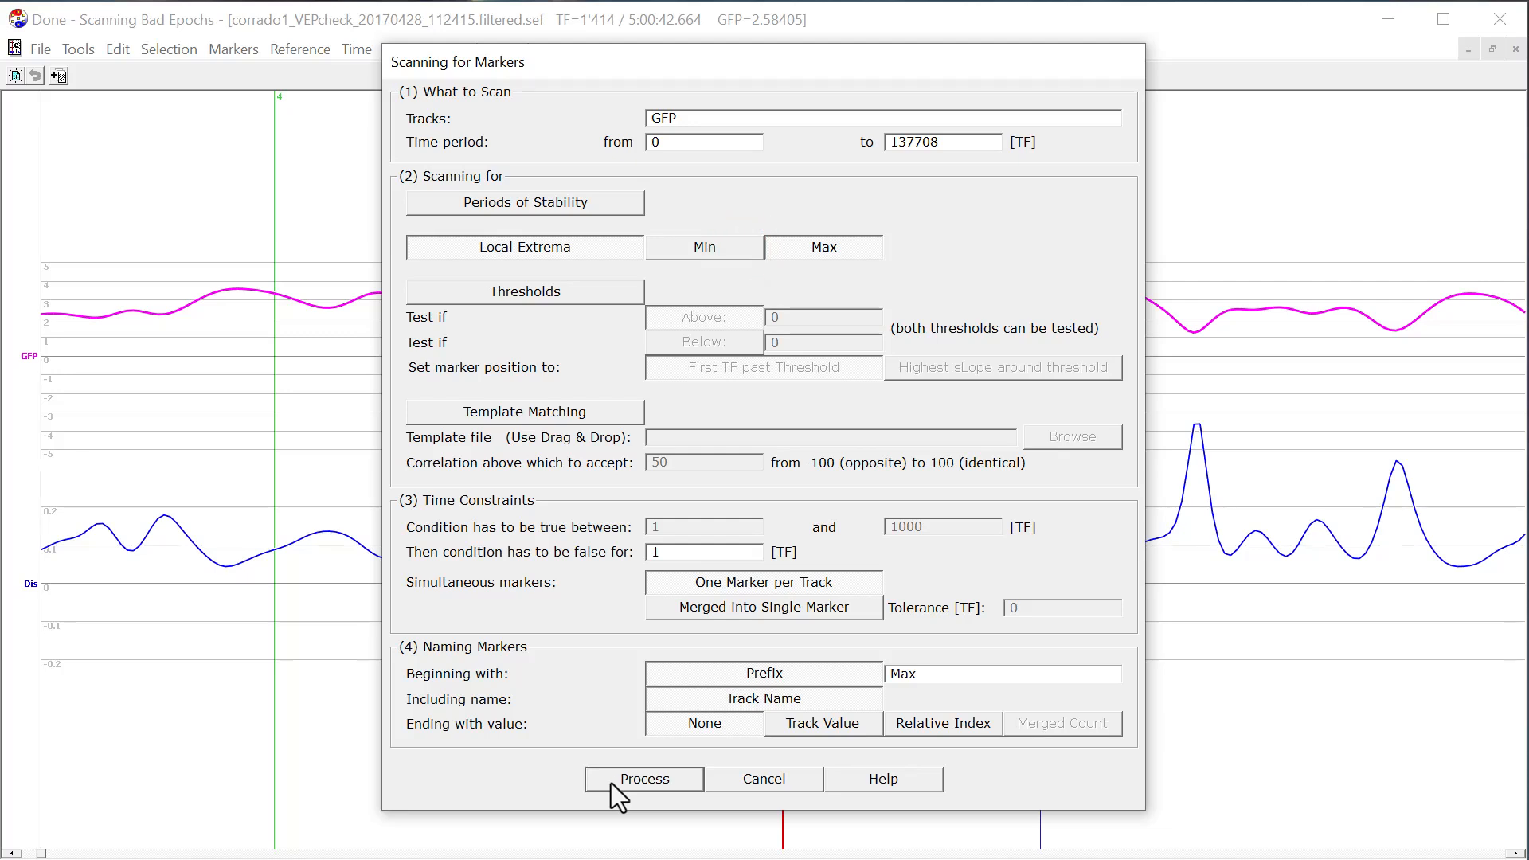
pyautogui.click(618, 785)
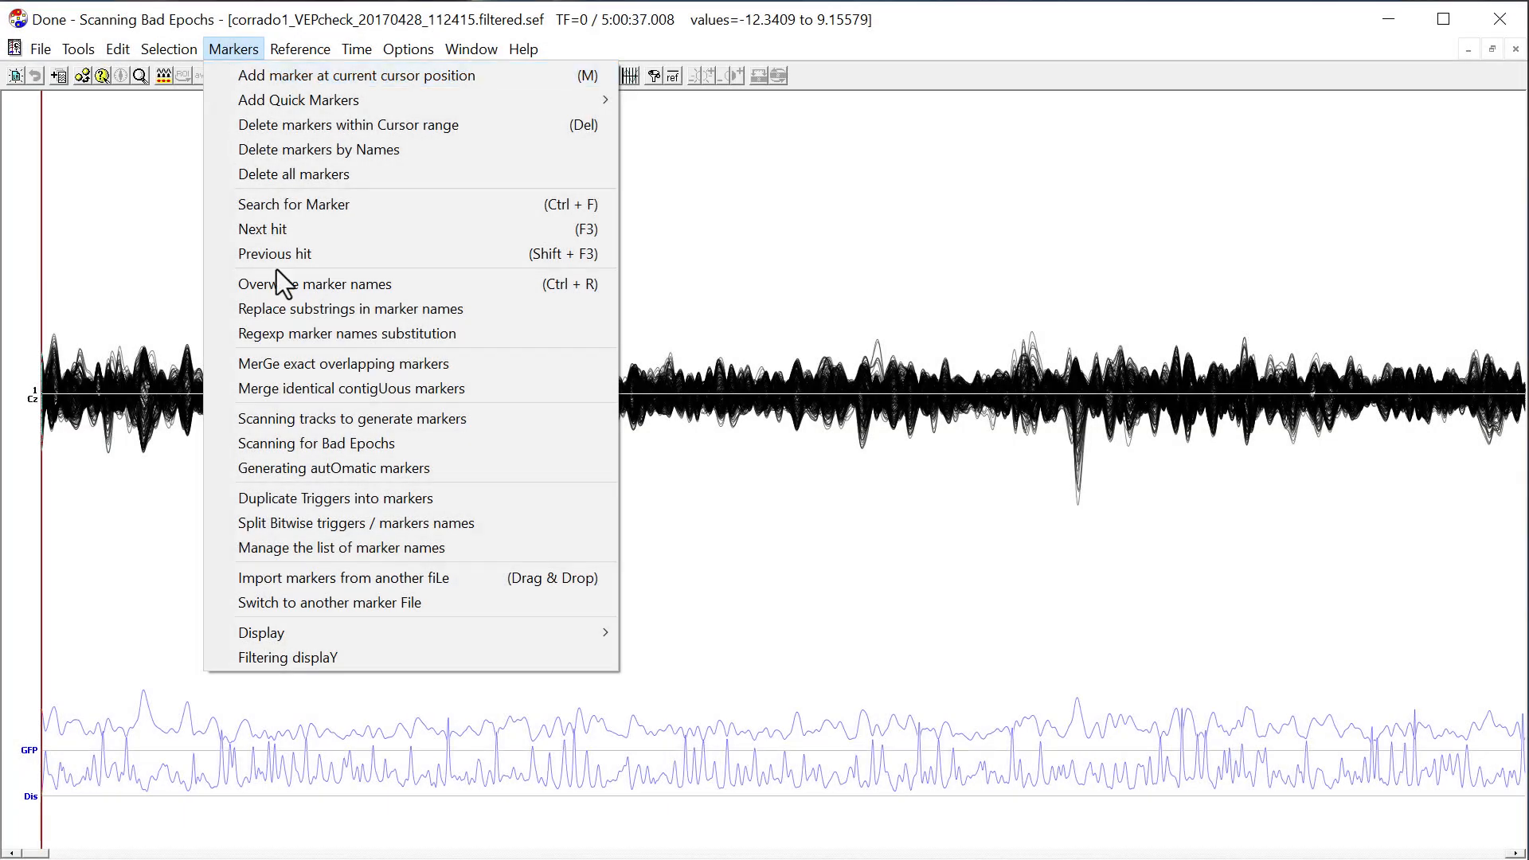
# Scan the recording for bad epochs with Regular precision (R) and the marker prefix "Bad".
pyautogui.click(338, 440)
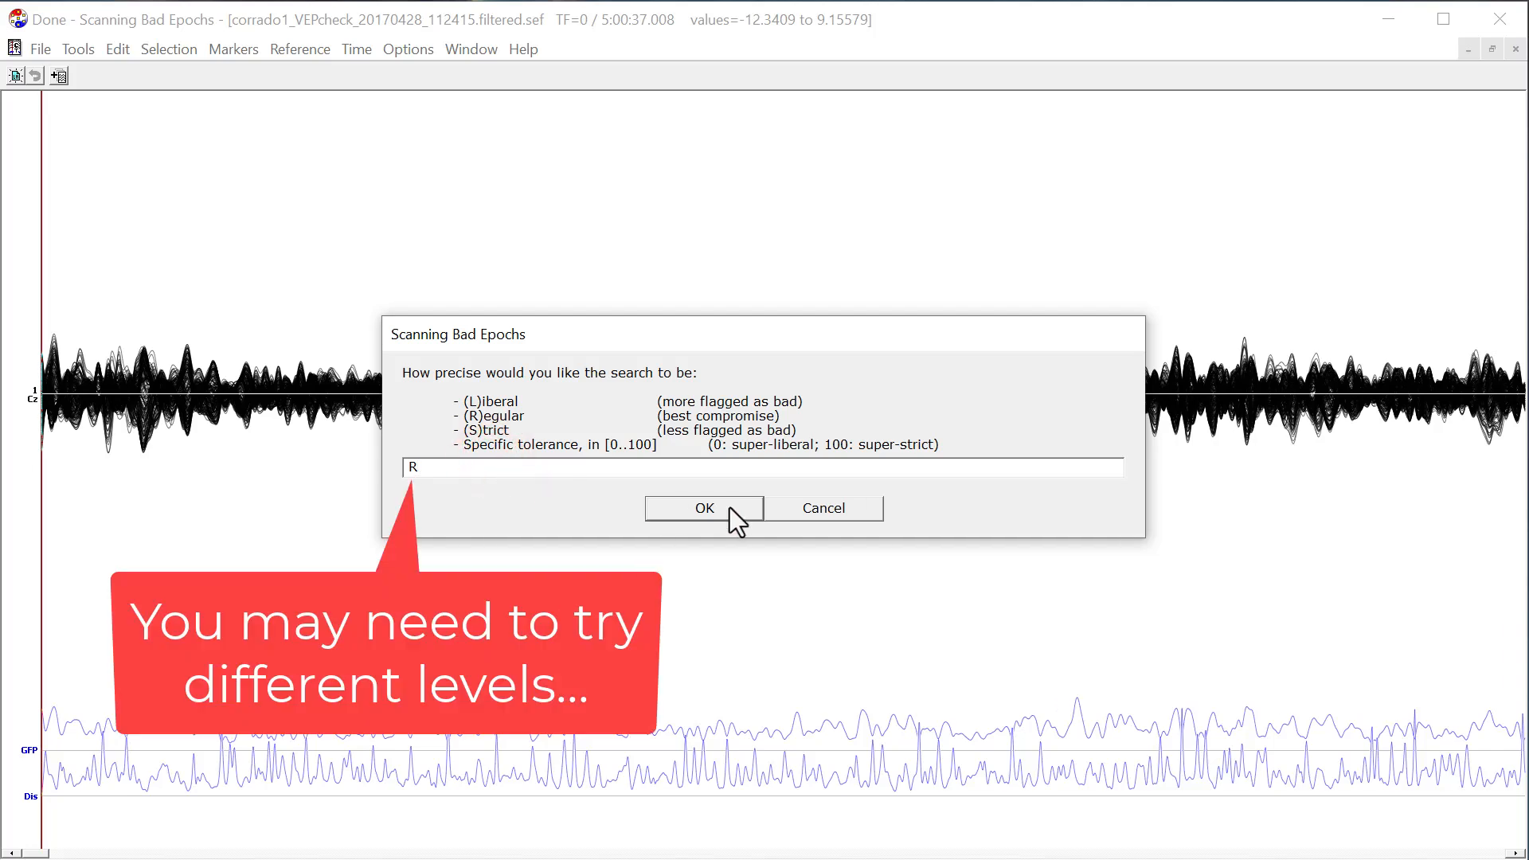
pyautogui.click(704, 508)
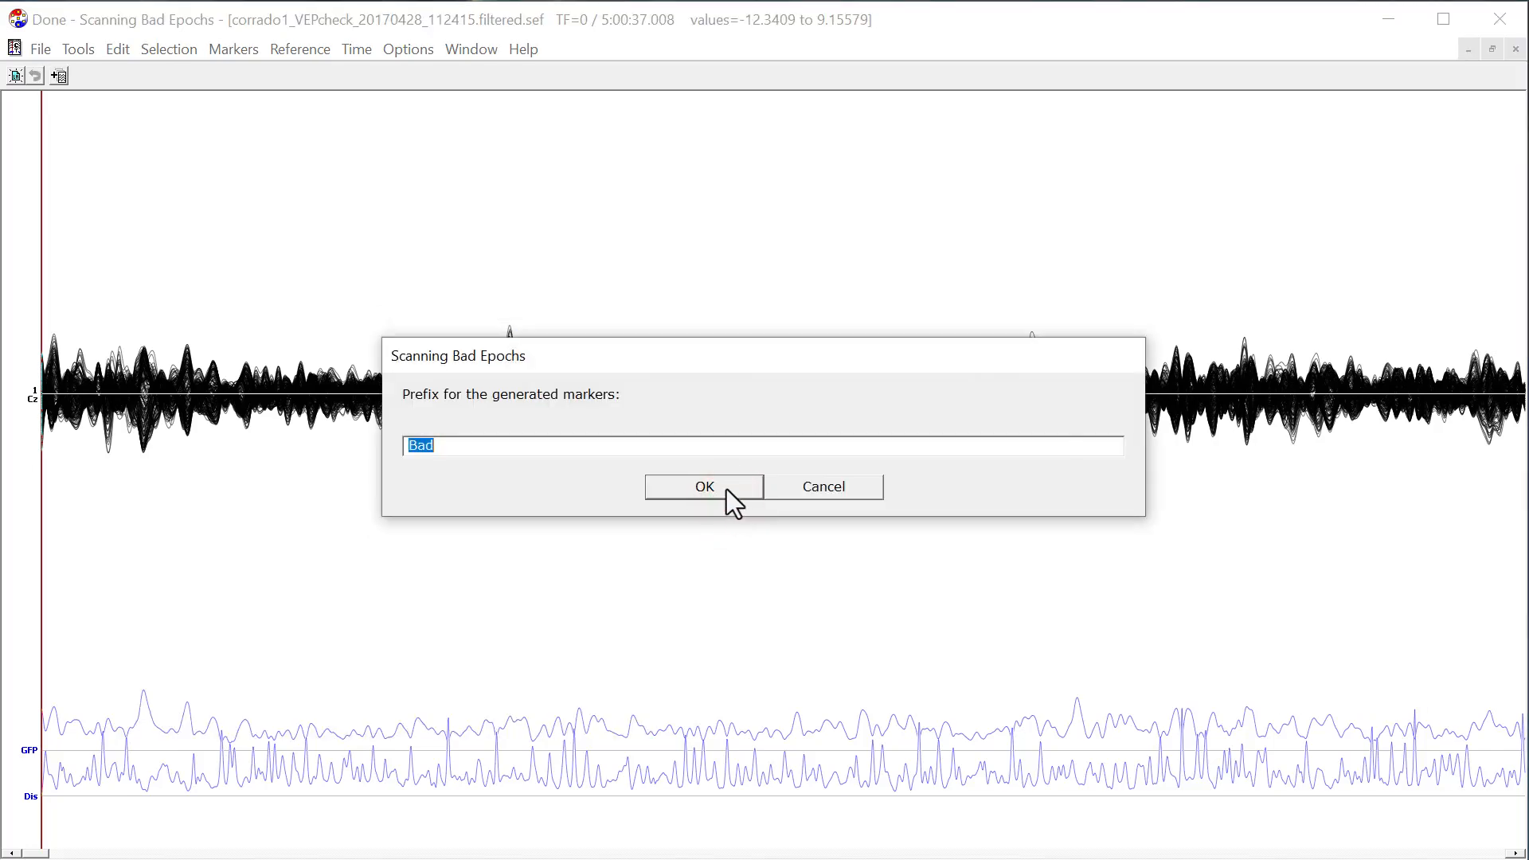
pyautogui.click(726, 489)
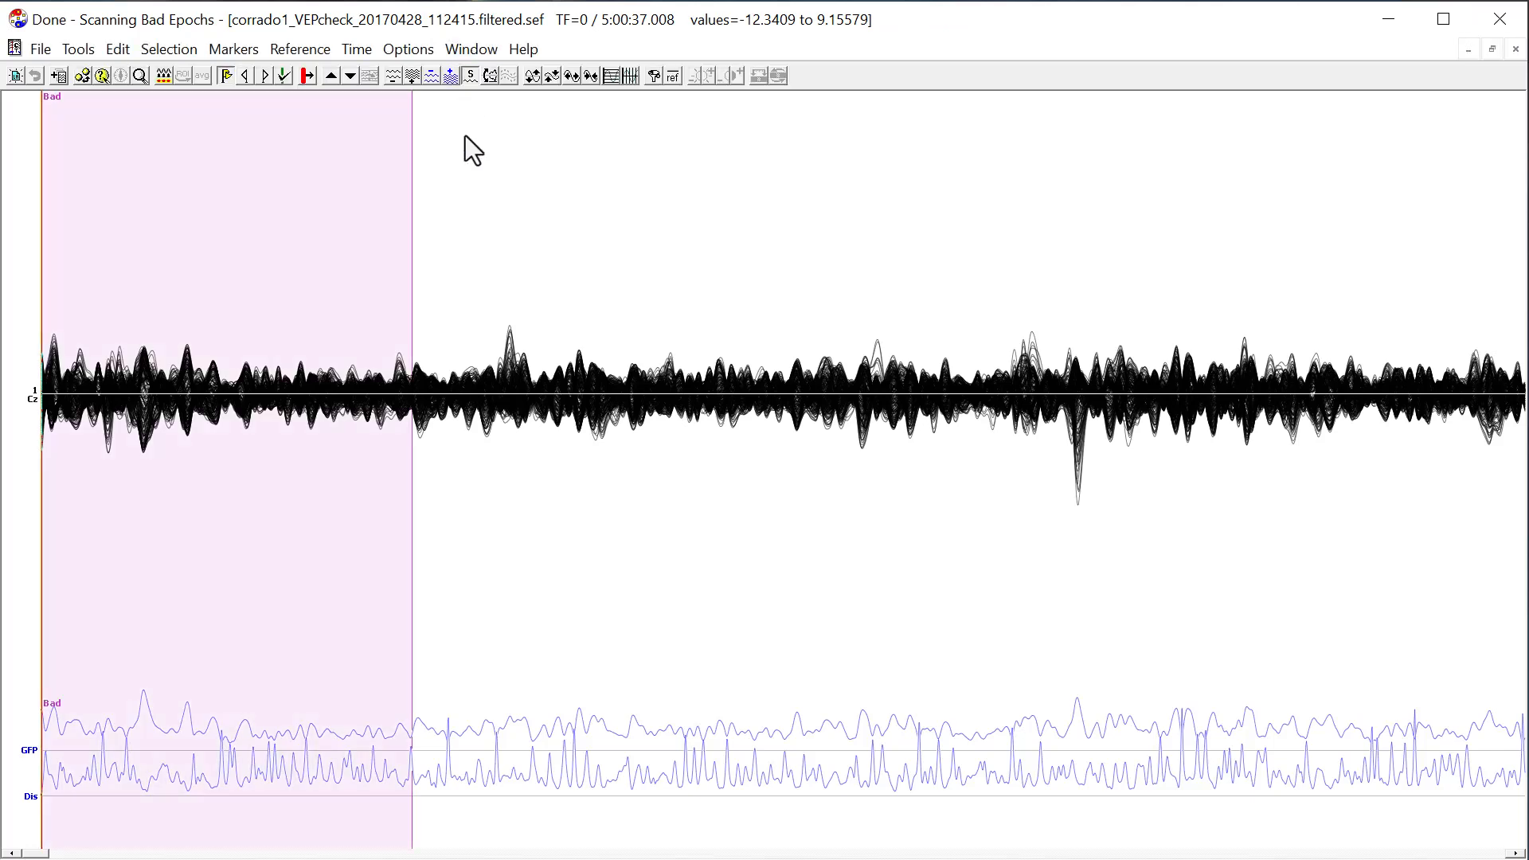
# Review the "Bad" epochs along the recording and delete the marker spanning TF 10894 to 11163.
pyautogui.moveTo(1144, 330); pyautogui.dragTo(435, 350)
pyautogui.moveTo(1160, 288); pyautogui.dragTo(393, 296)
pyautogui.moveTo(1235, 300); pyautogui.dragTo(287, 273)
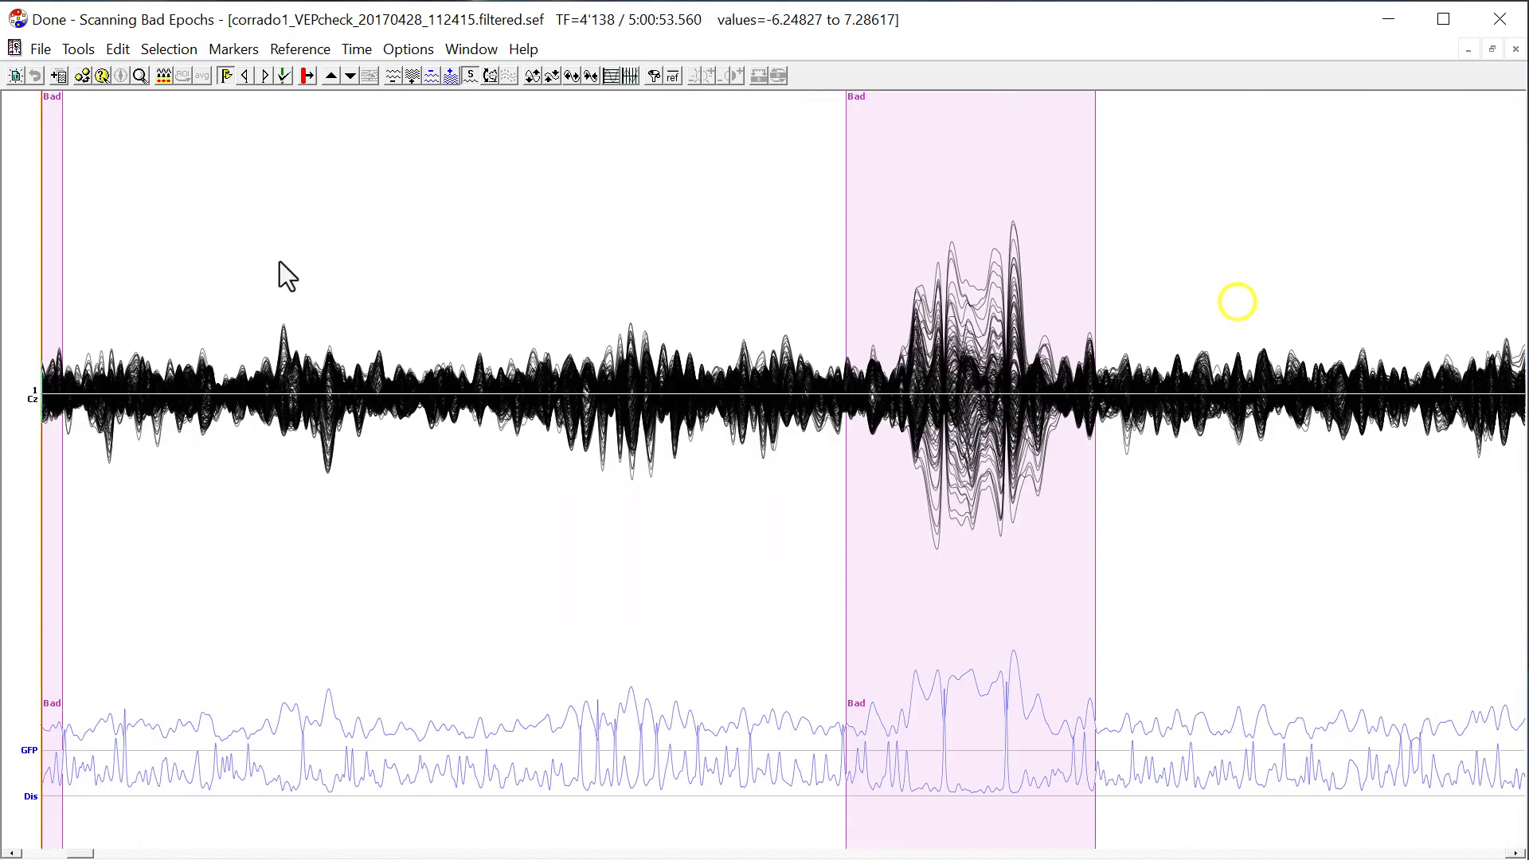
pyautogui.moveTo(1249, 280); pyautogui.dragTo(357, 256)
pyautogui.moveTo(1106, 283); pyautogui.dragTo(292, 287)
pyautogui.moveTo(118, 855); pyautogui.dragTo(139, 854)
pyautogui.click(384, 595)
pyautogui.press('Tab')
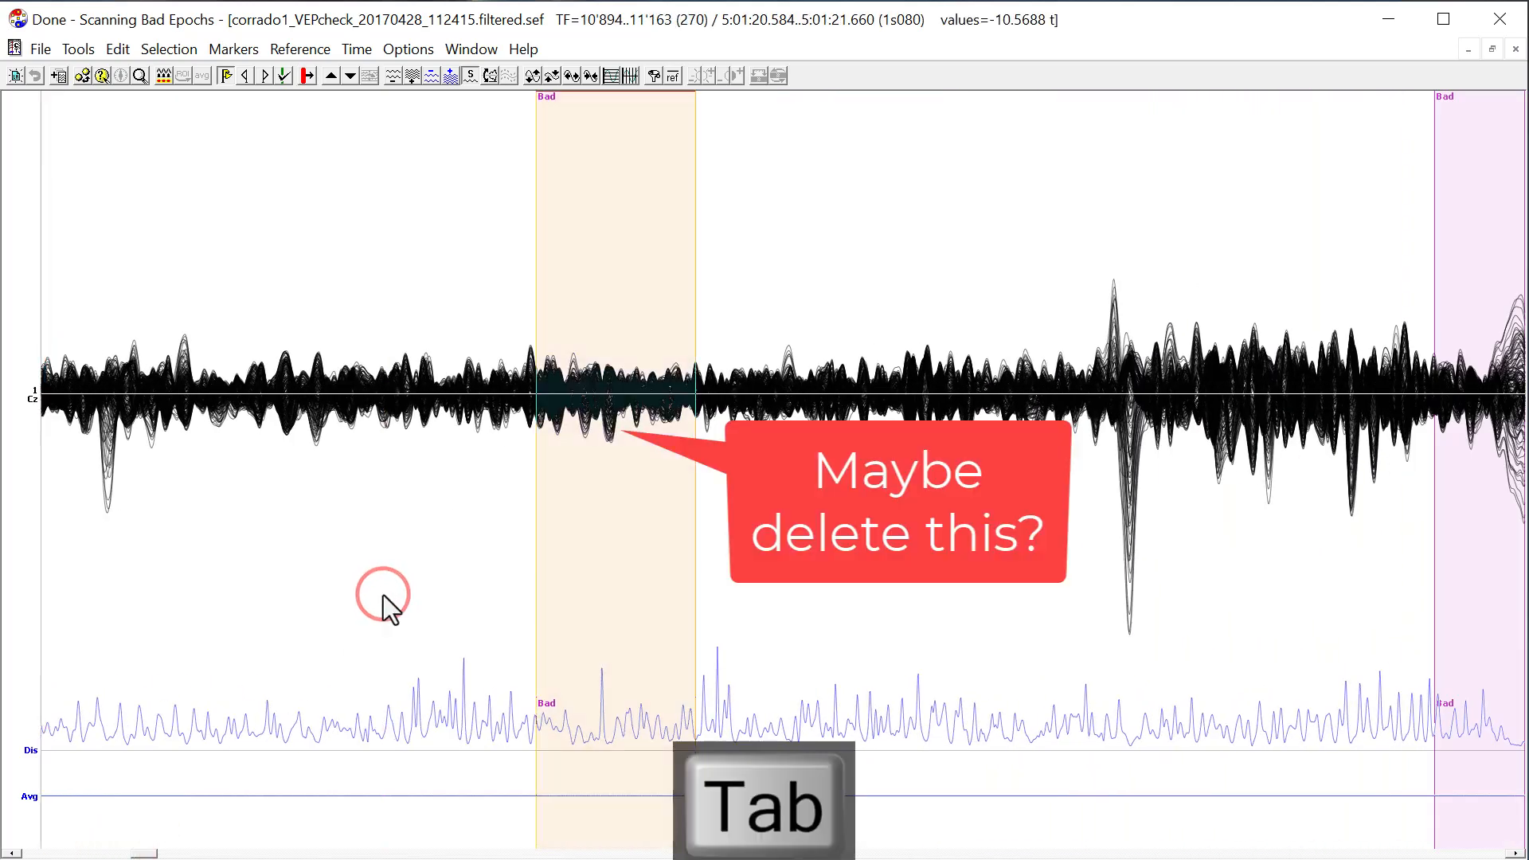
pyautogui.press('Delete')
pyautogui.press('Return')
pyautogui.click(540, 565)
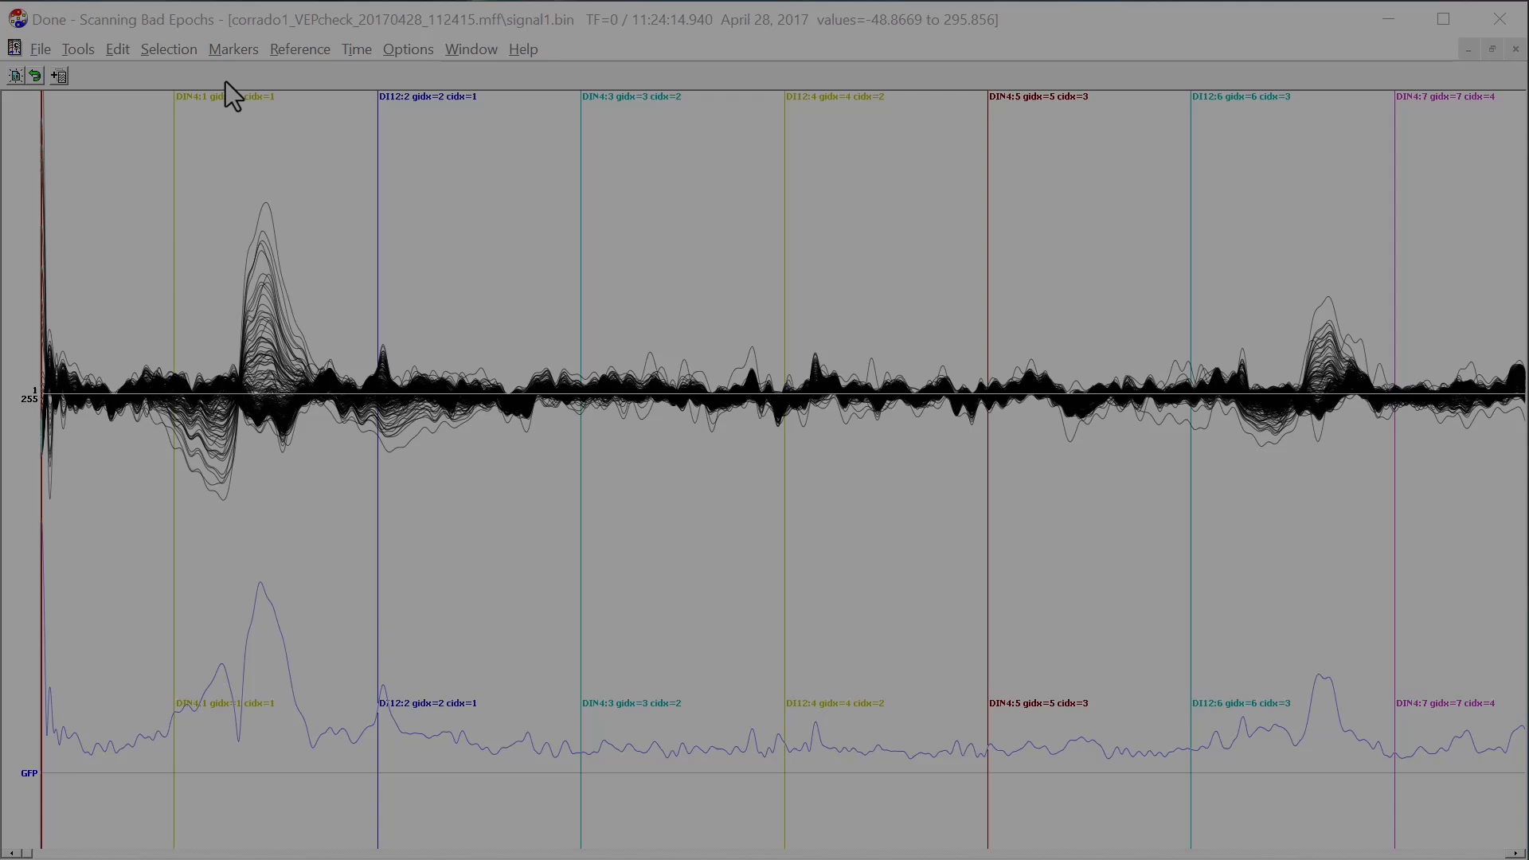
# Duplicate the triggers of signal1.bin into markers and turn off the display of triggers.
pyautogui.click(231, 50)
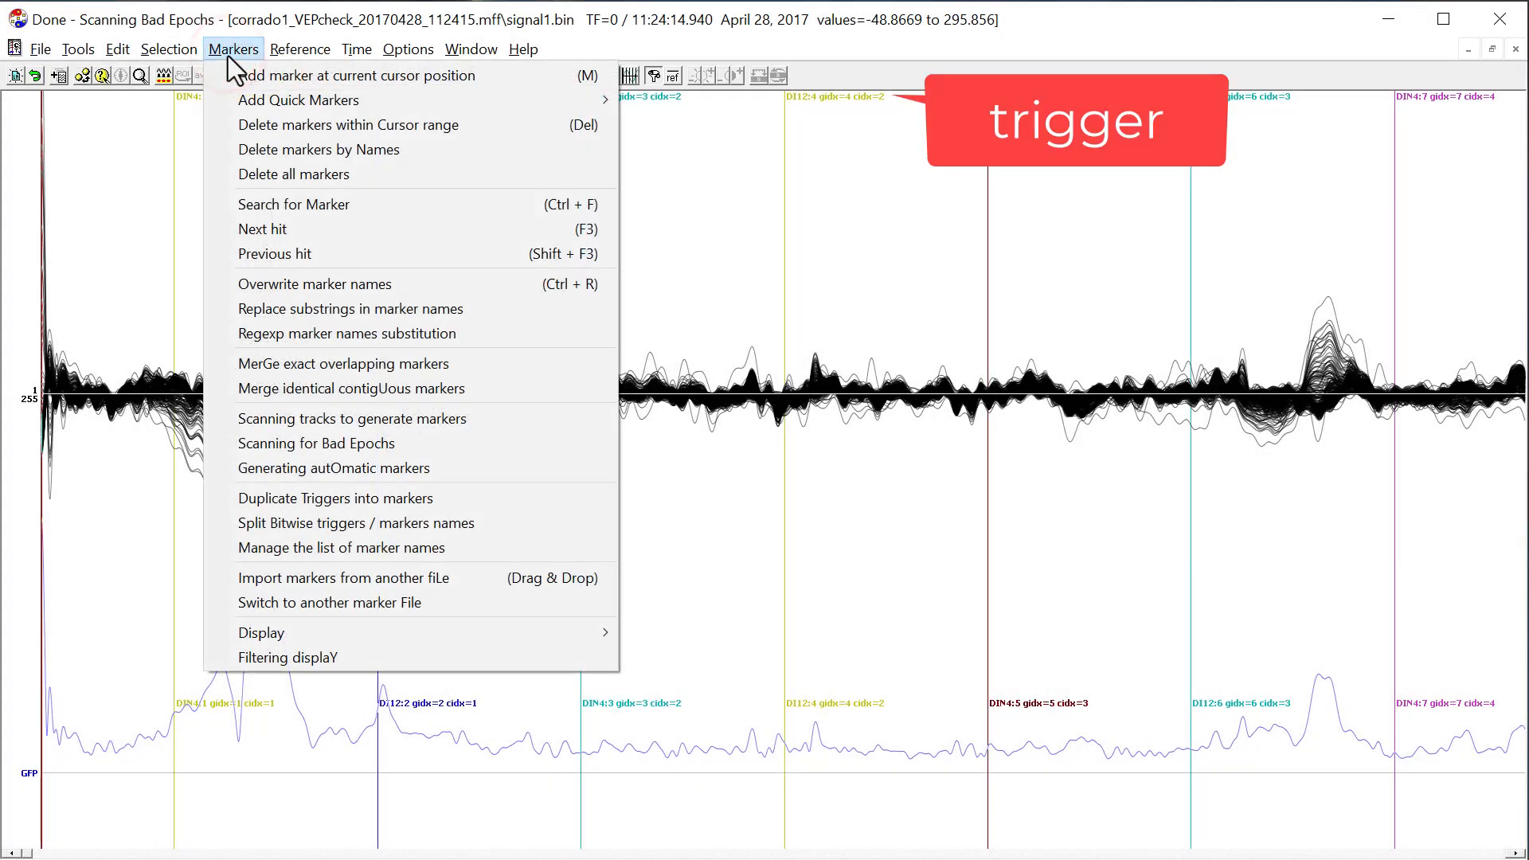
pyautogui.click(327, 499)
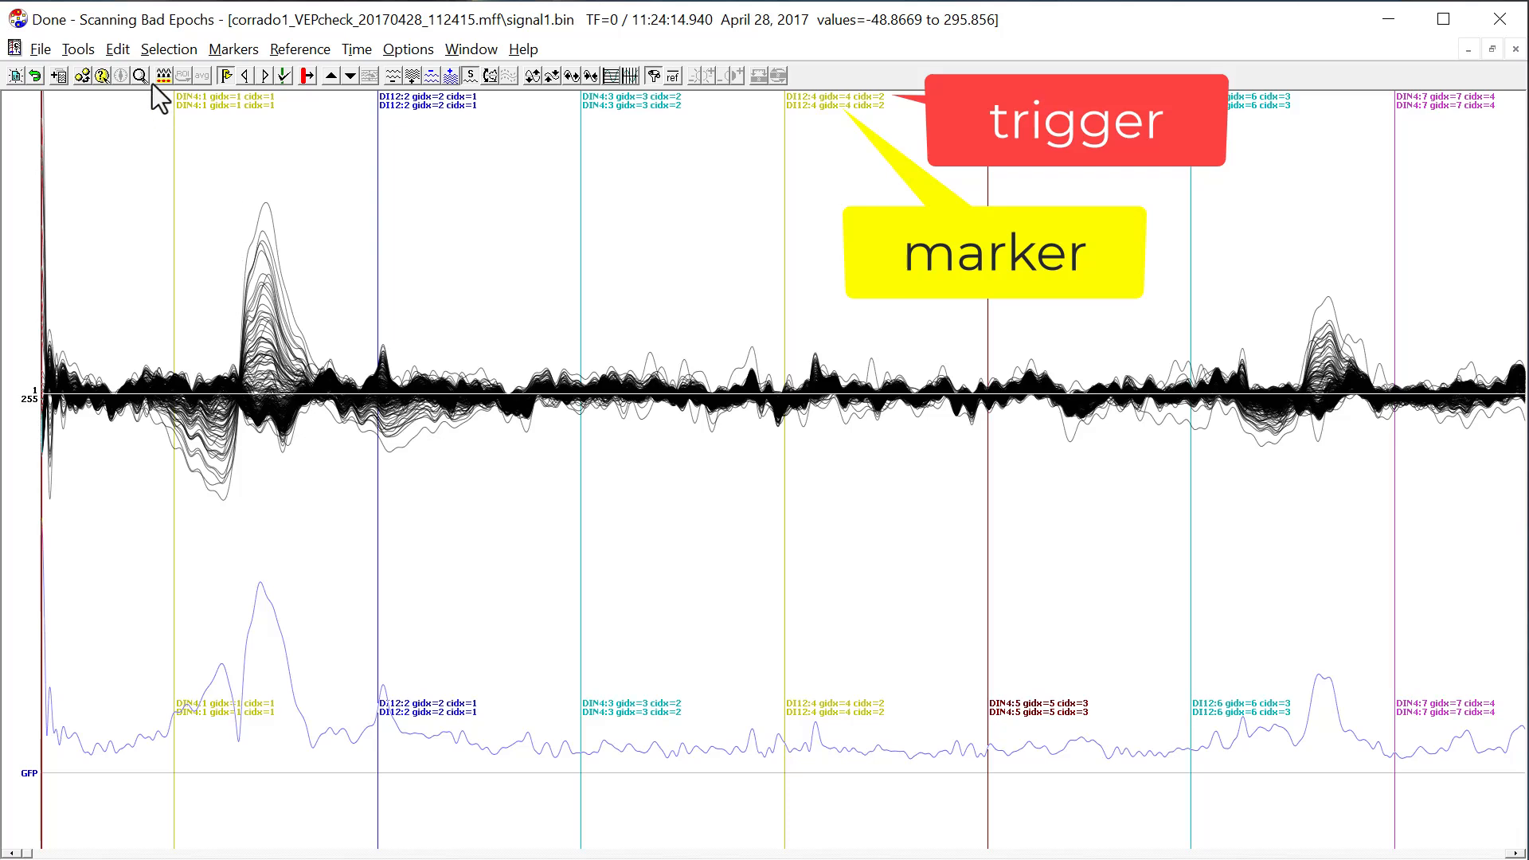
pyautogui.click(233, 50)
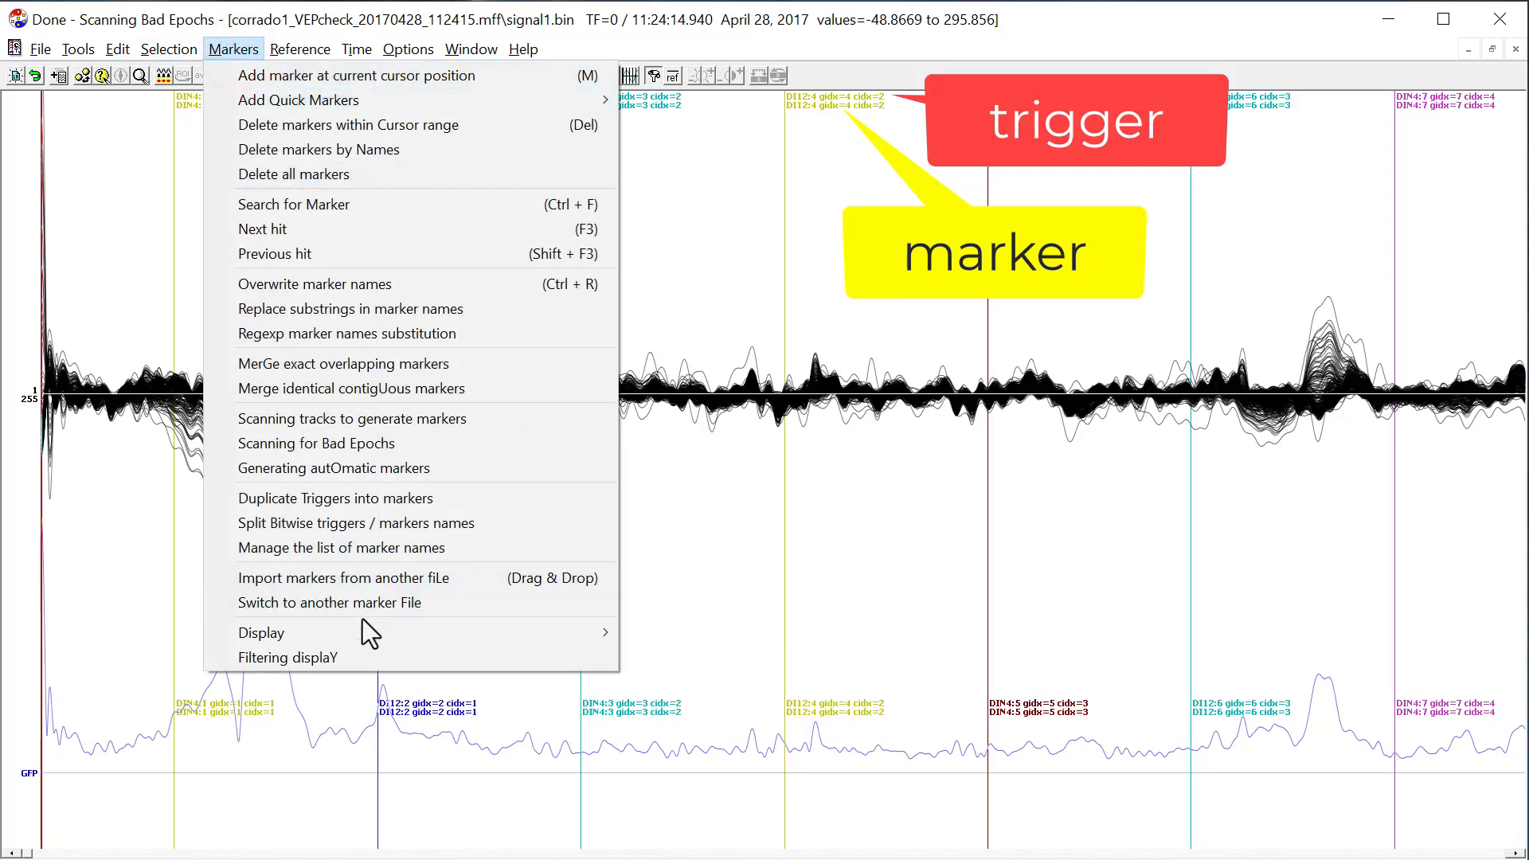
pyautogui.moveTo(365, 629)
pyautogui.click(655, 681)
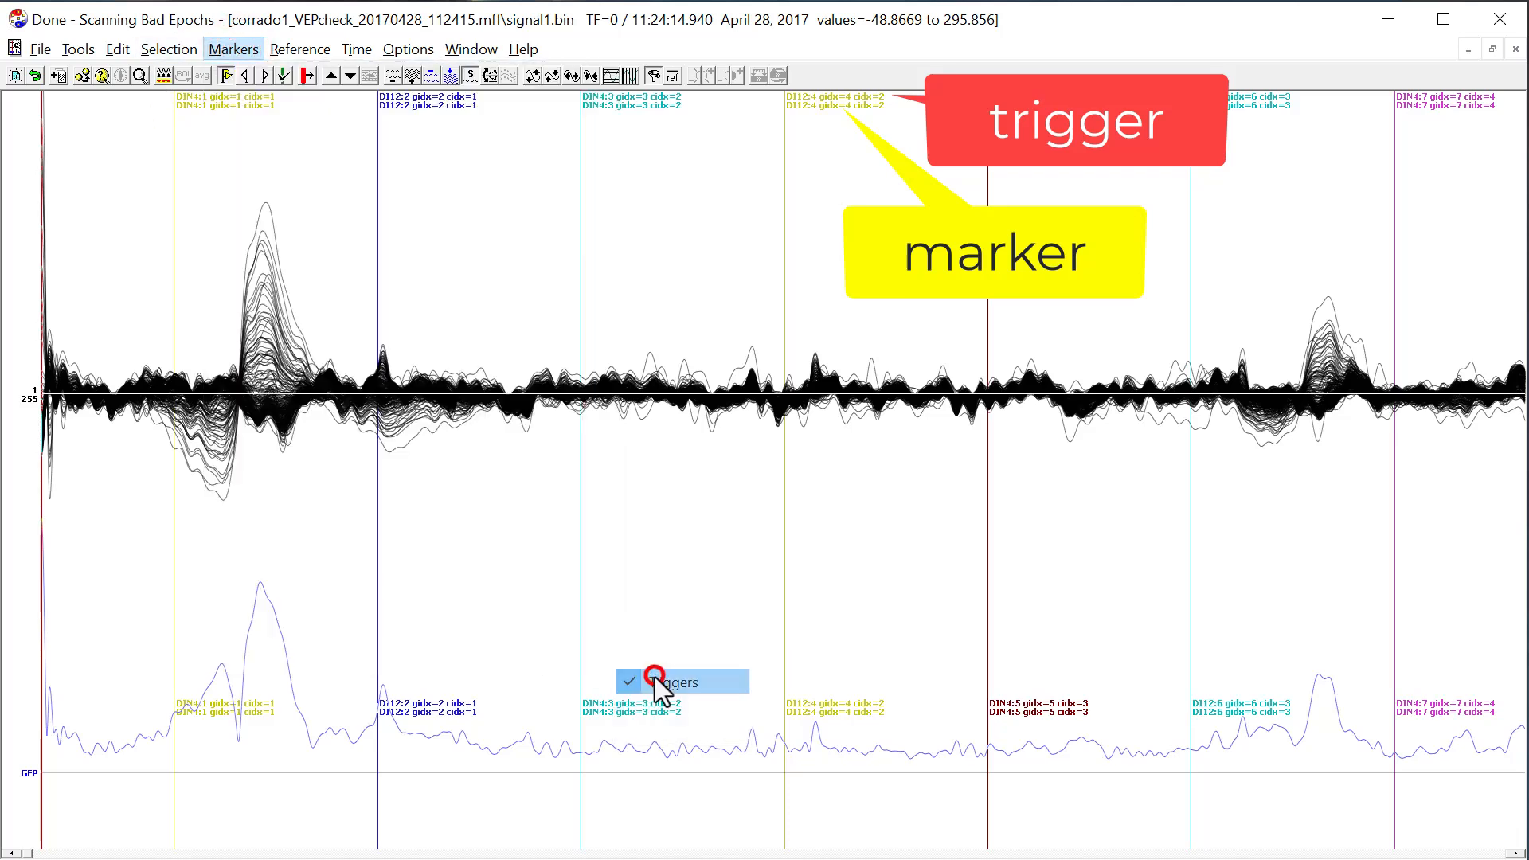
# Rename the markers by regexp substitution over the whole file, using the search string (DIN|DI)(\d+).*$.
pyautogui.click(224, 50)
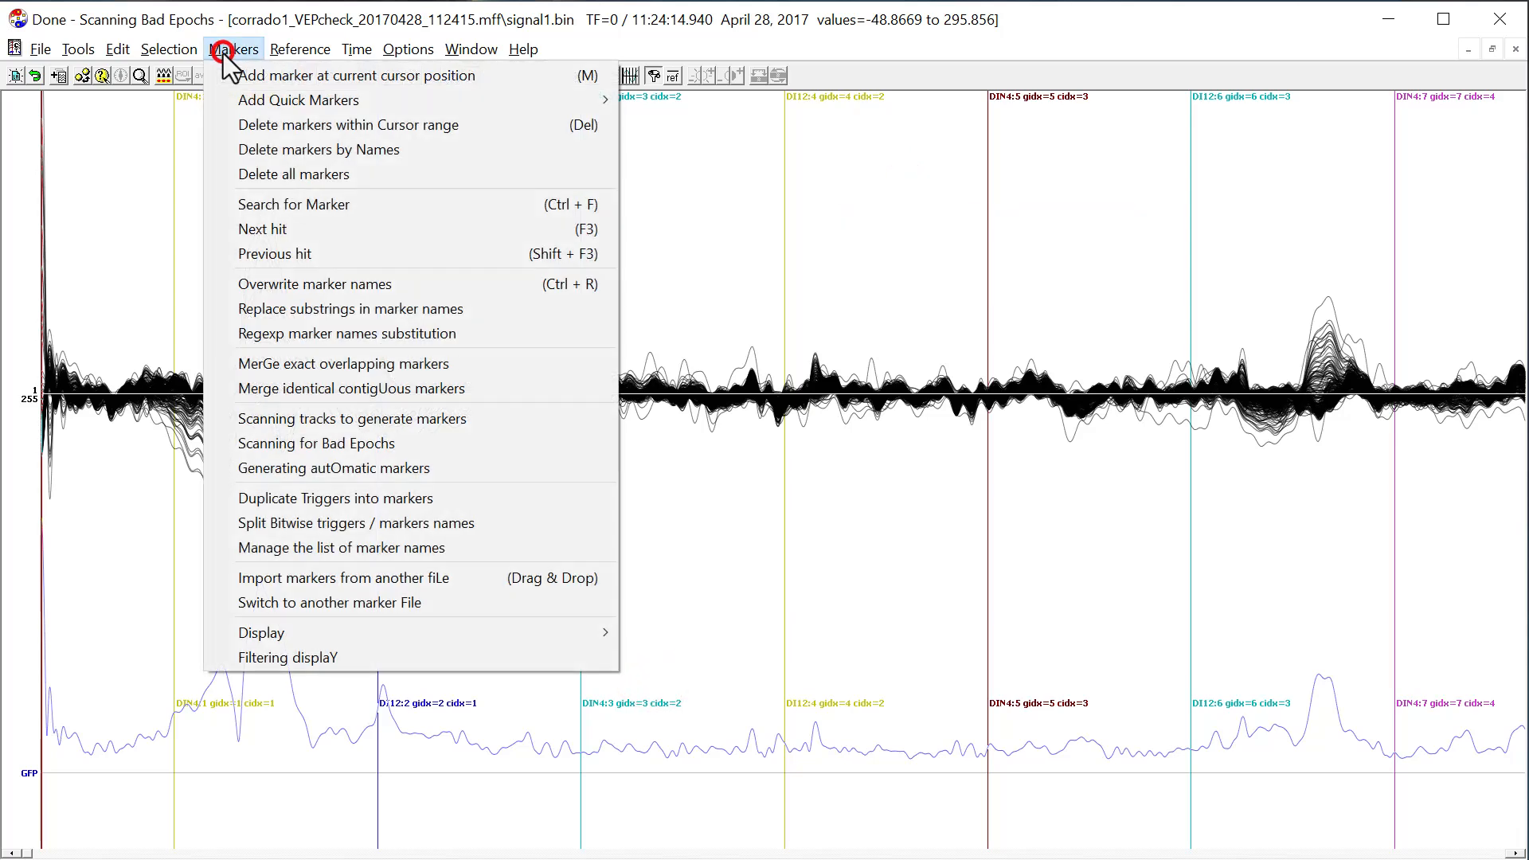
pyautogui.click(293, 328)
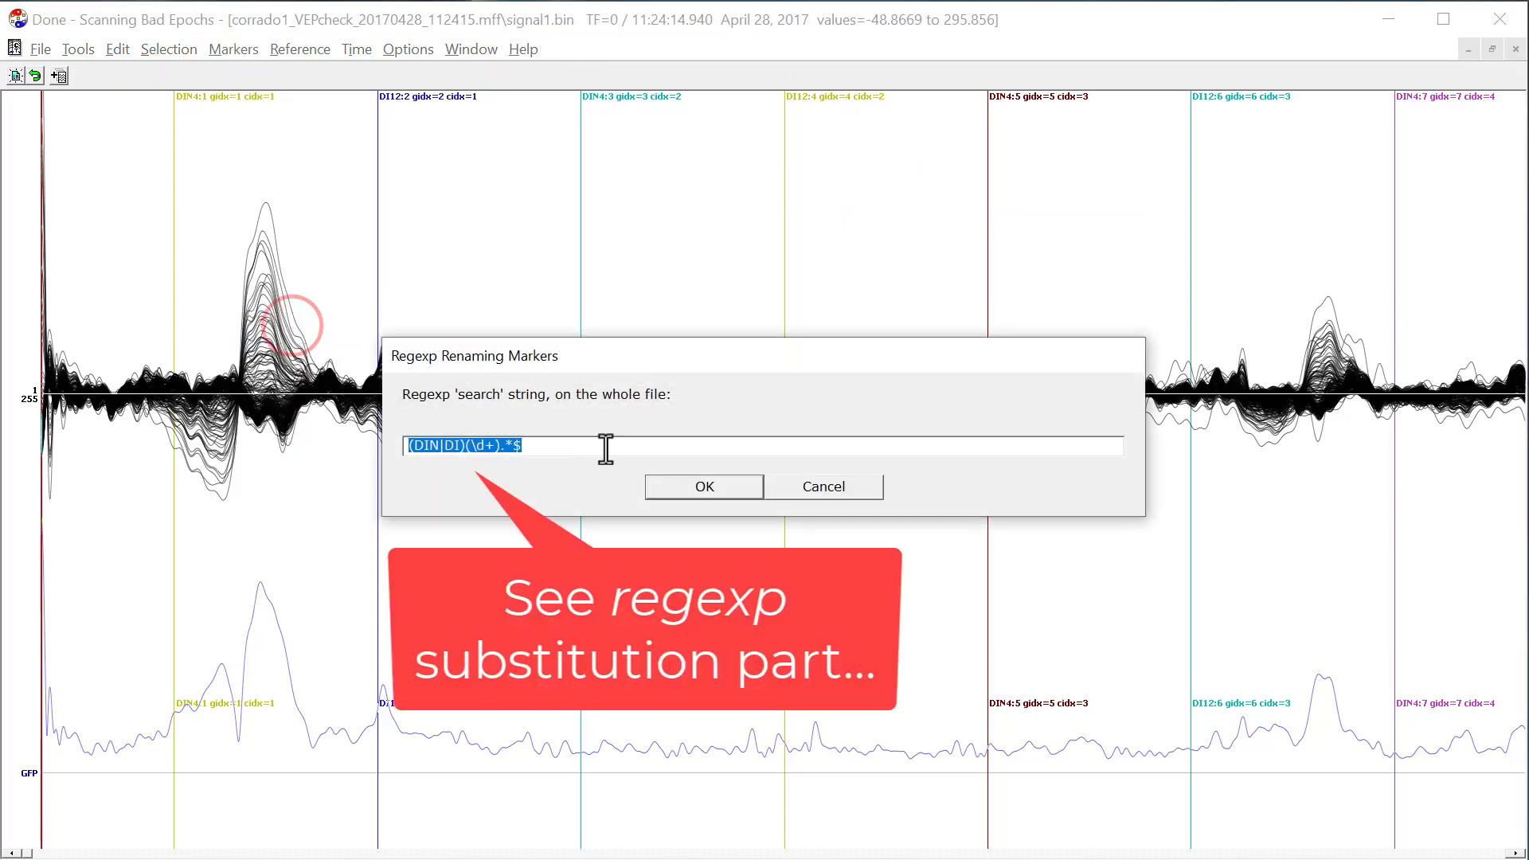
pyautogui.click(653, 489)
pyautogui.click(653, 489)
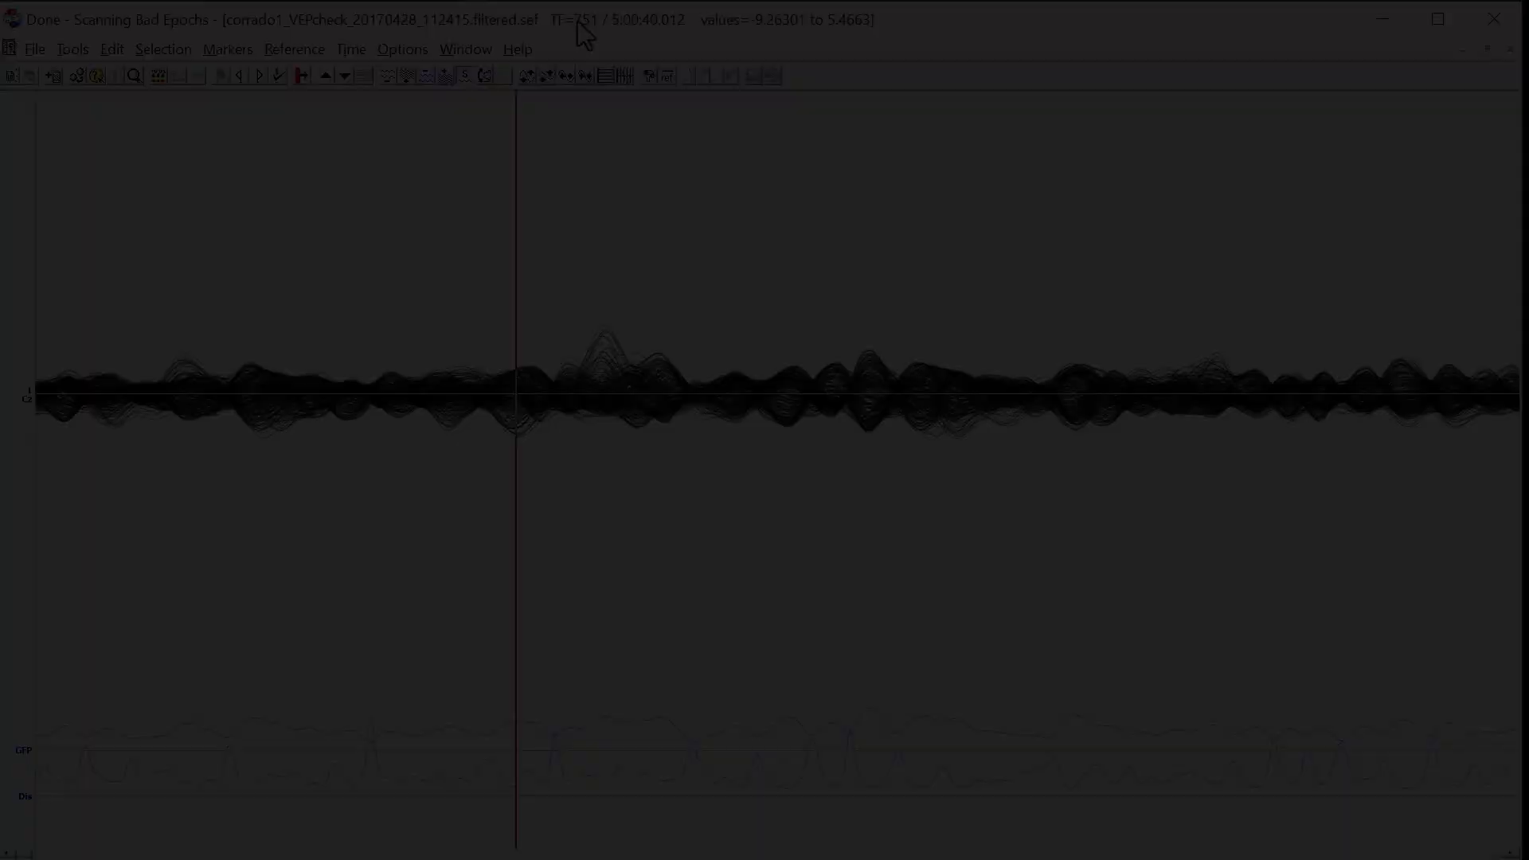
# Import the markers from corrado1_VEPcheck_20170428_112415.filtered.sef.Renamed.mrk into the filtered recording.
pyautogui.click(211, 51)
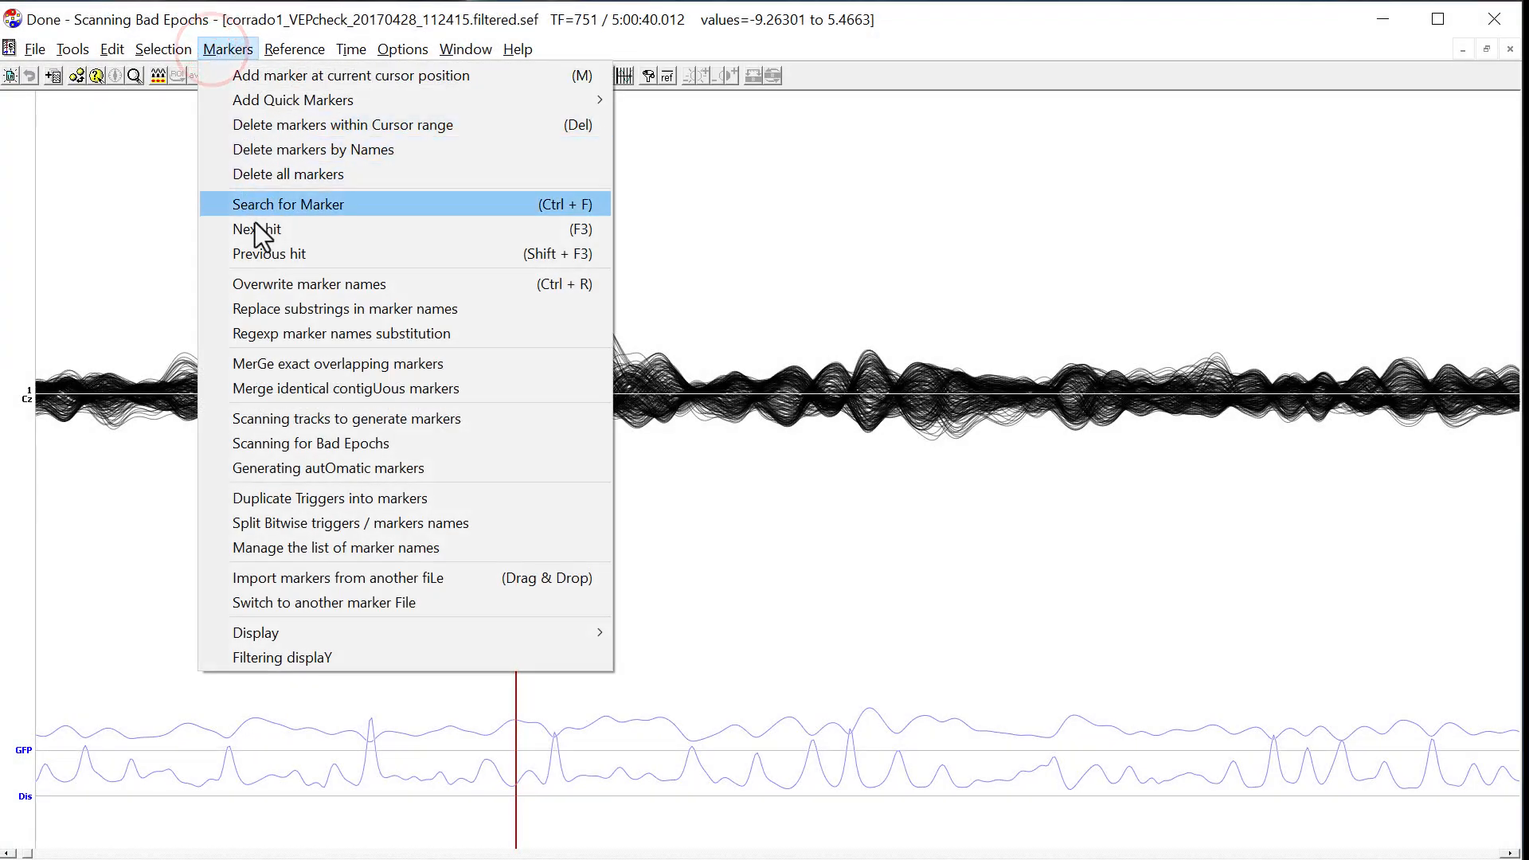
pyautogui.click(449, 575)
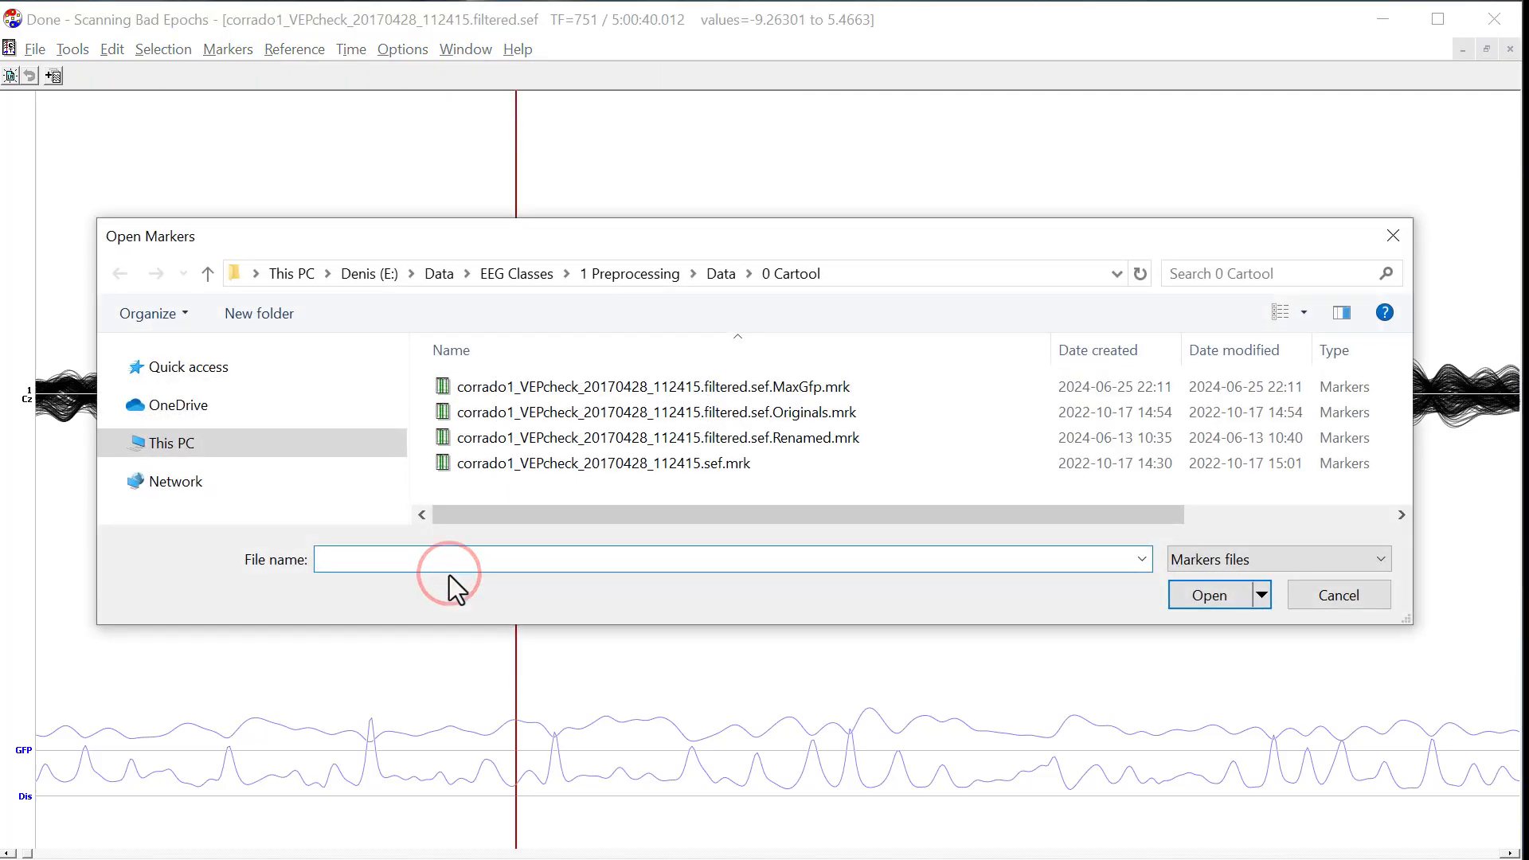
pyautogui.click(771, 439)
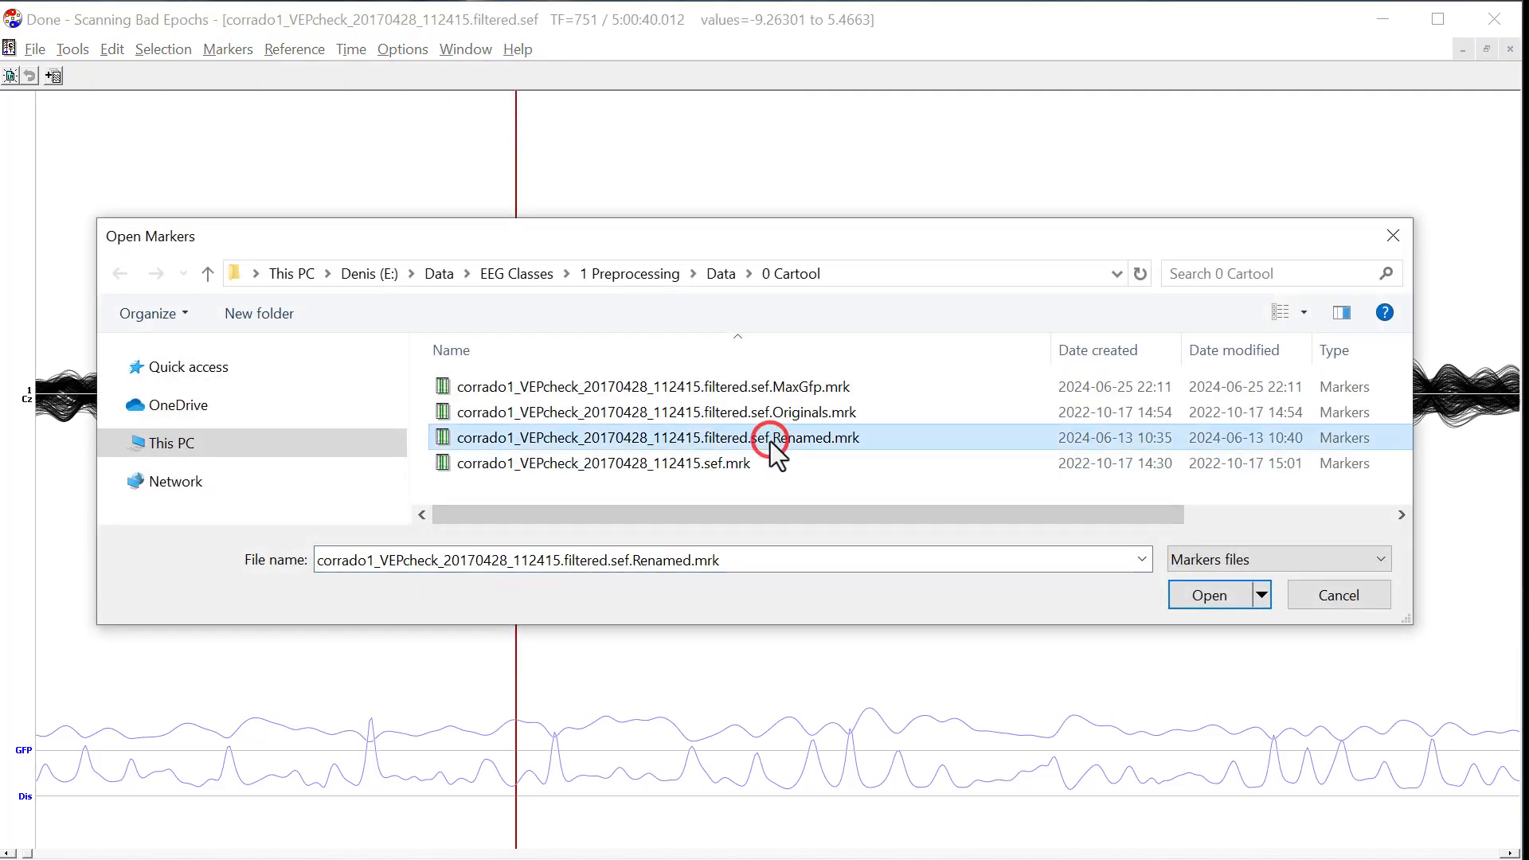
pyautogui.click(1230, 599)
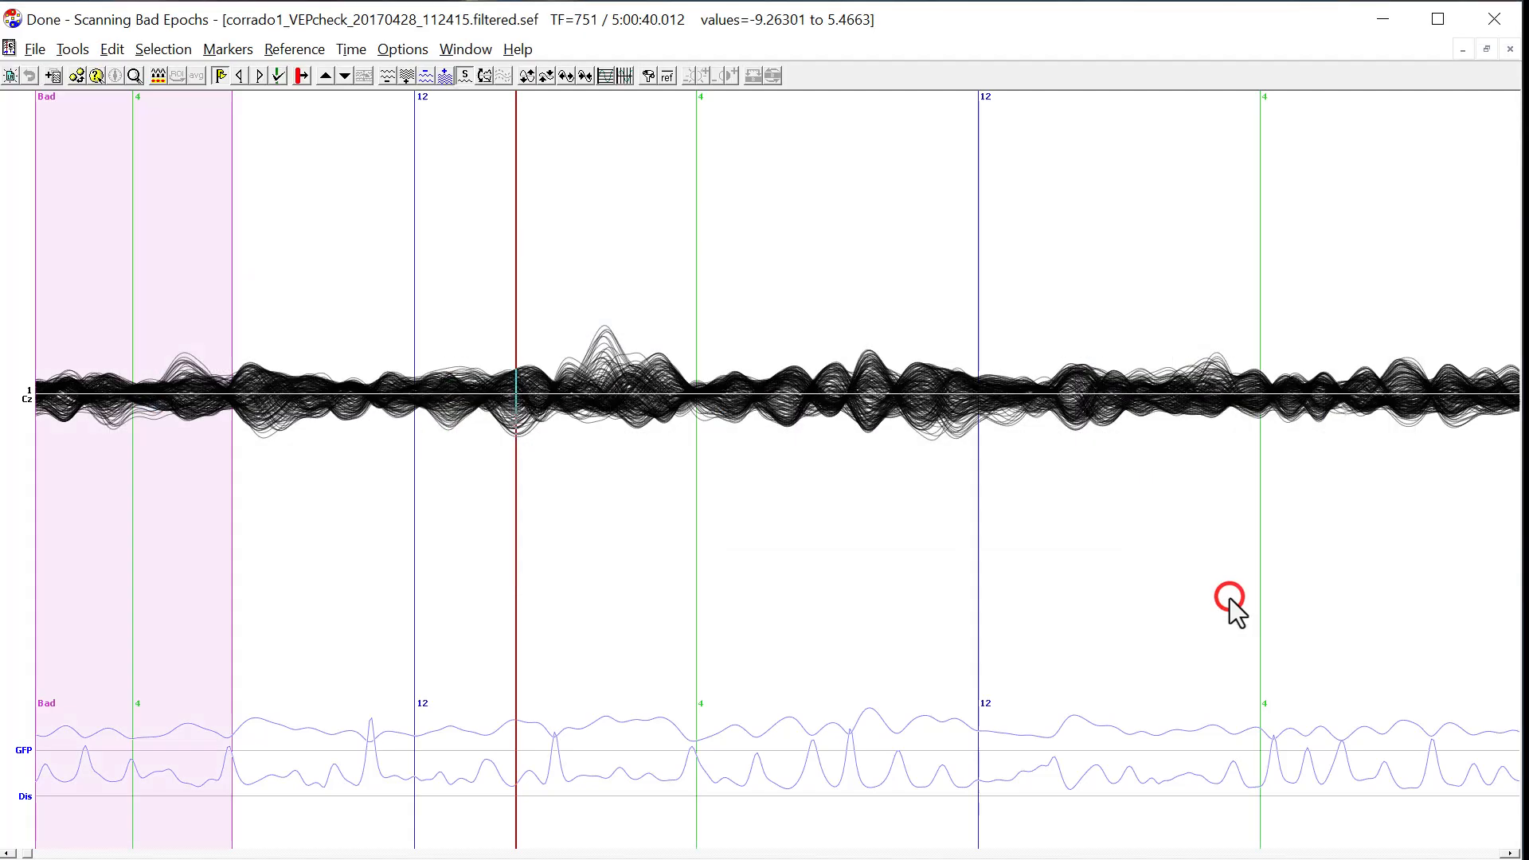
# Add the markers from corrado1_VEPcheck_20170428_112415.filtered.sef.MaxGfp.mrk in the Demo folder to the open recording.
pyautogui.hotkey('alt', 'Tab')
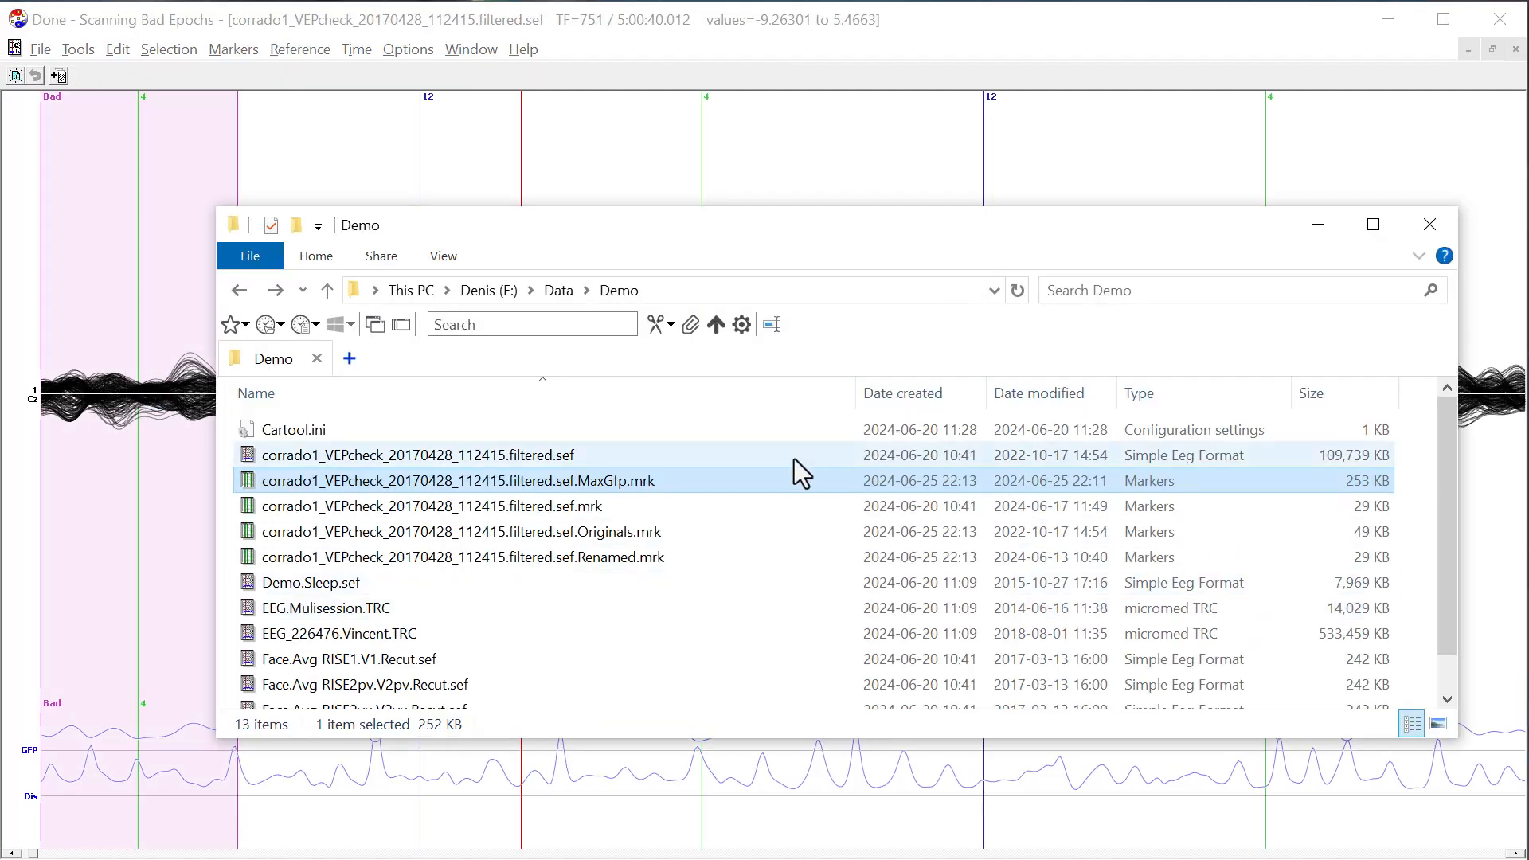
pyautogui.moveTo(624, 481); pyautogui.dragTo(788, 191)
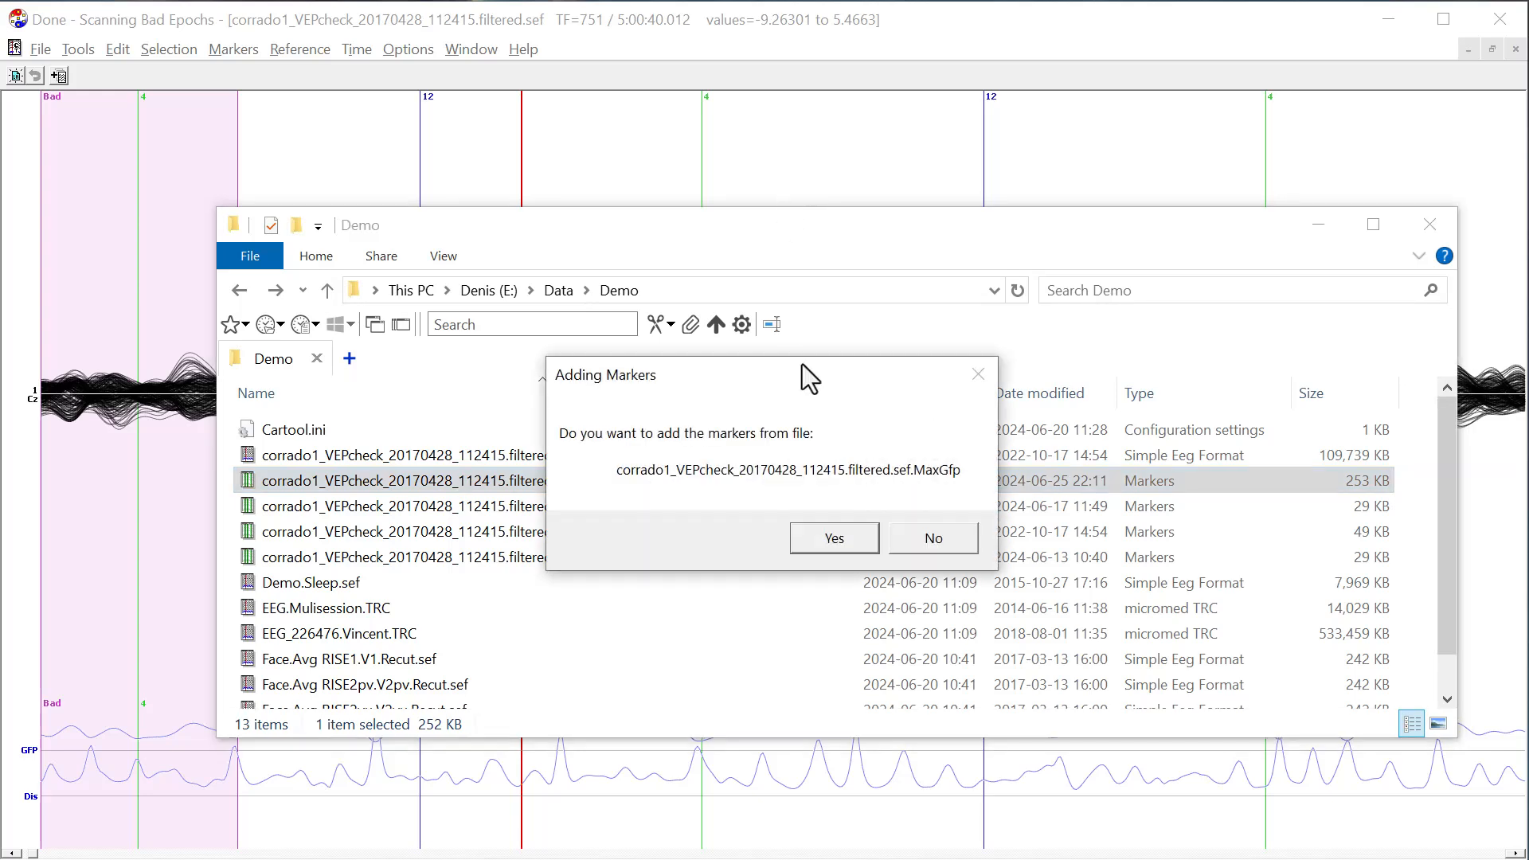
pyautogui.click(831, 537)
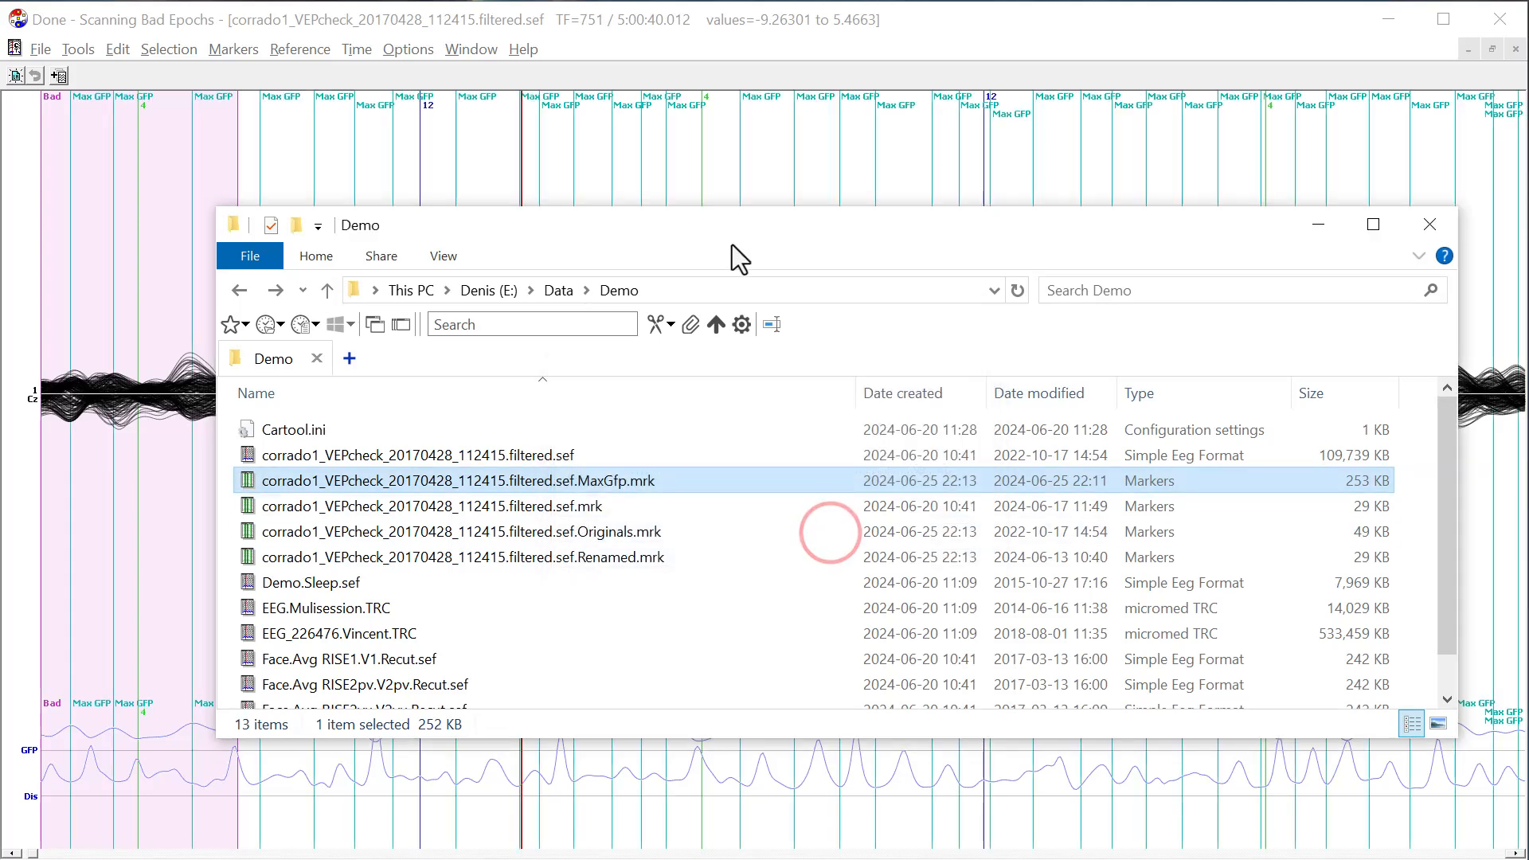
pyautogui.click(674, 26)
pyautogui.click(558, 257)
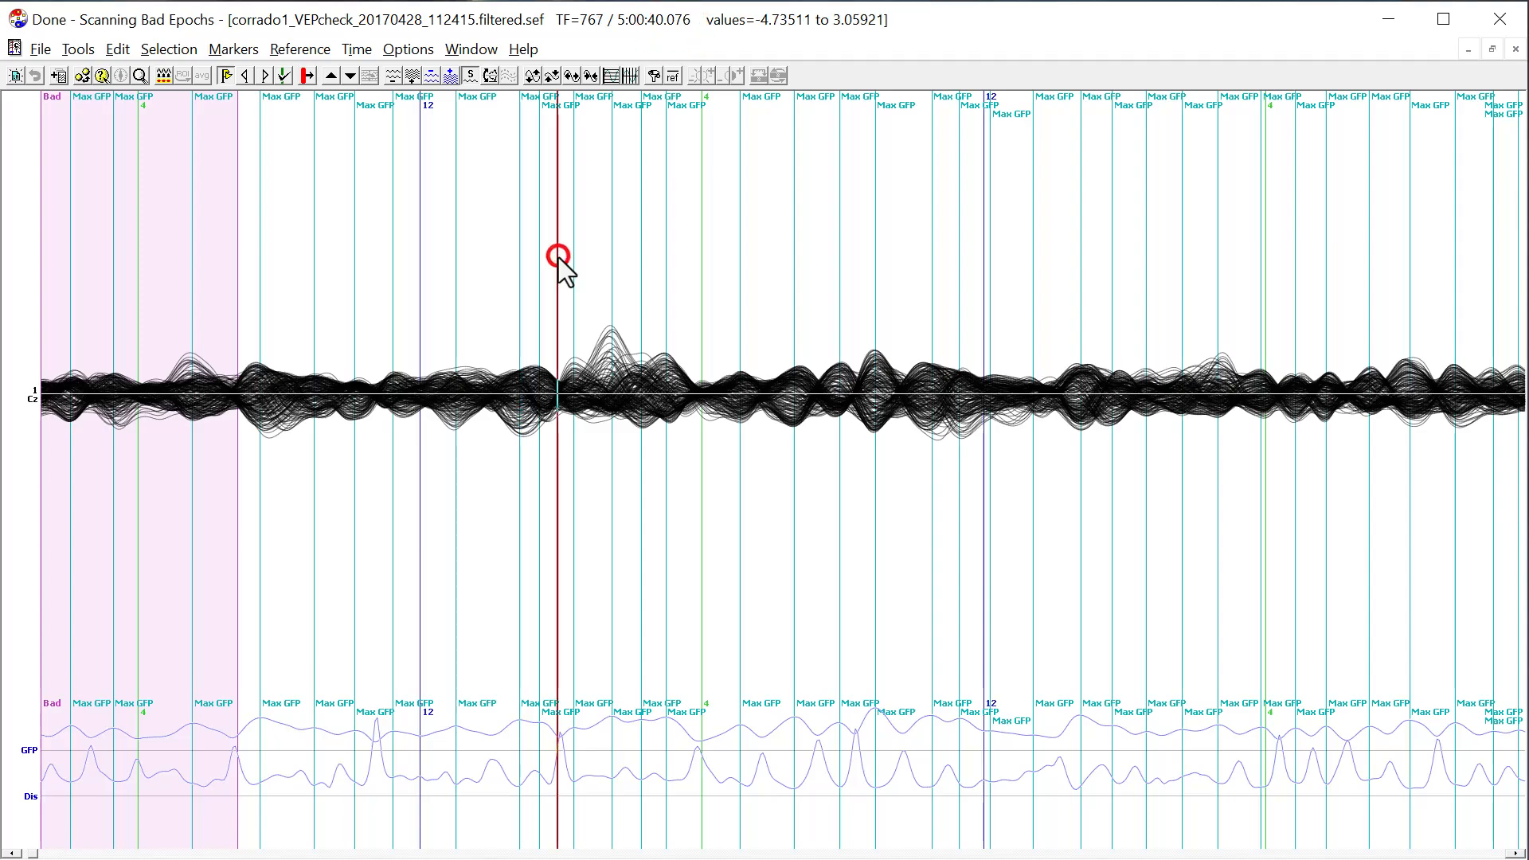
pyautogui.scroll(3, 629, 271)
pyautogui.moveTo(638, 359); pyautogui.dragTo(639, 333)
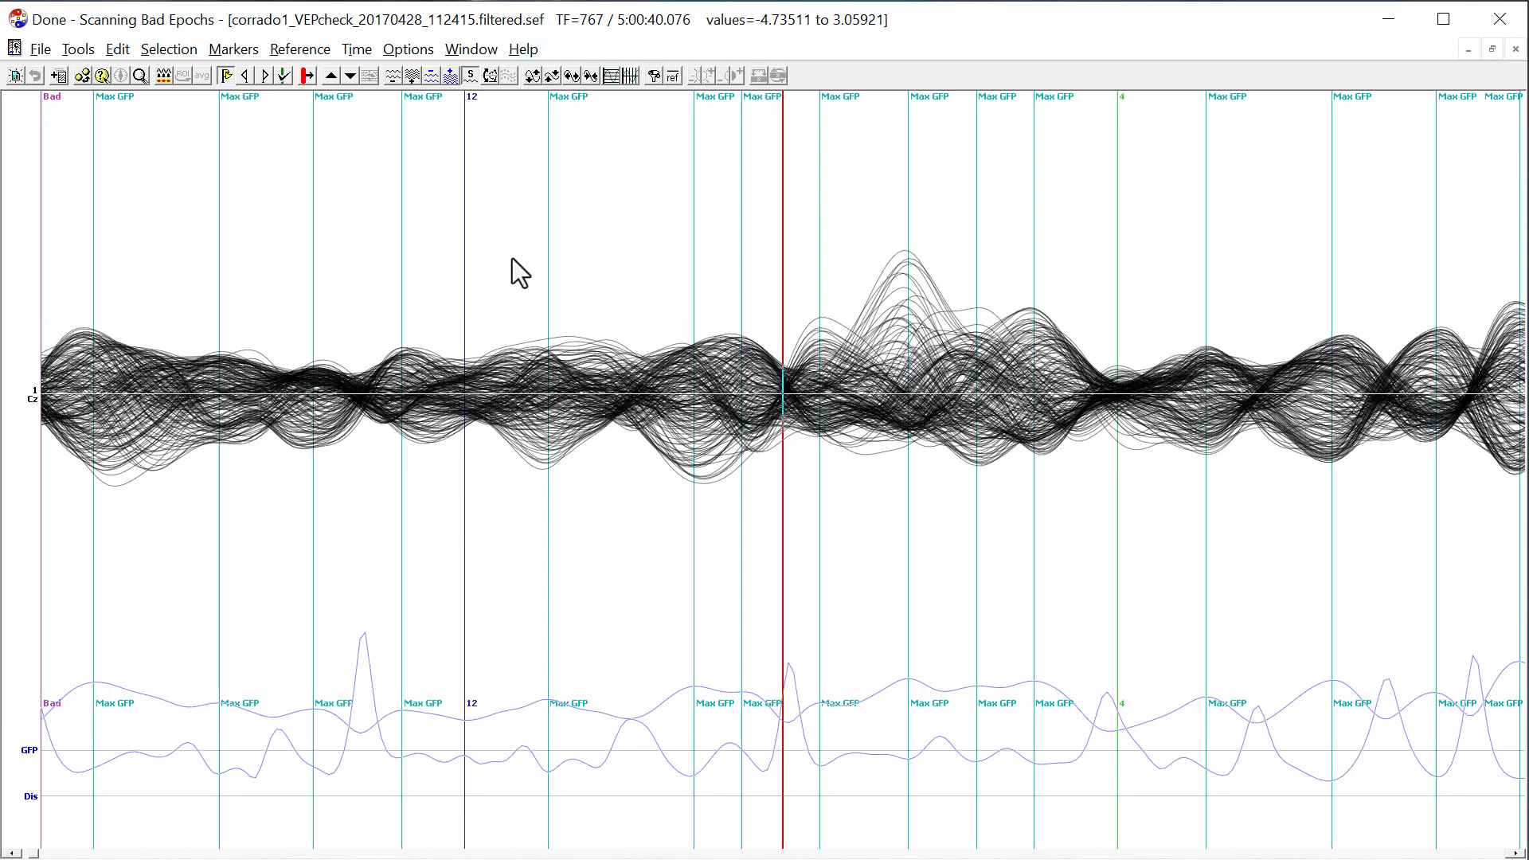
# Open the recording's markers file, corrado1_VEPcheck_20170428_112415.filtered.sef.mrk, from the Demo folder in Notepad and examine its time positions and marker names.
pyautogui.hotkey('alt', 'Tab')
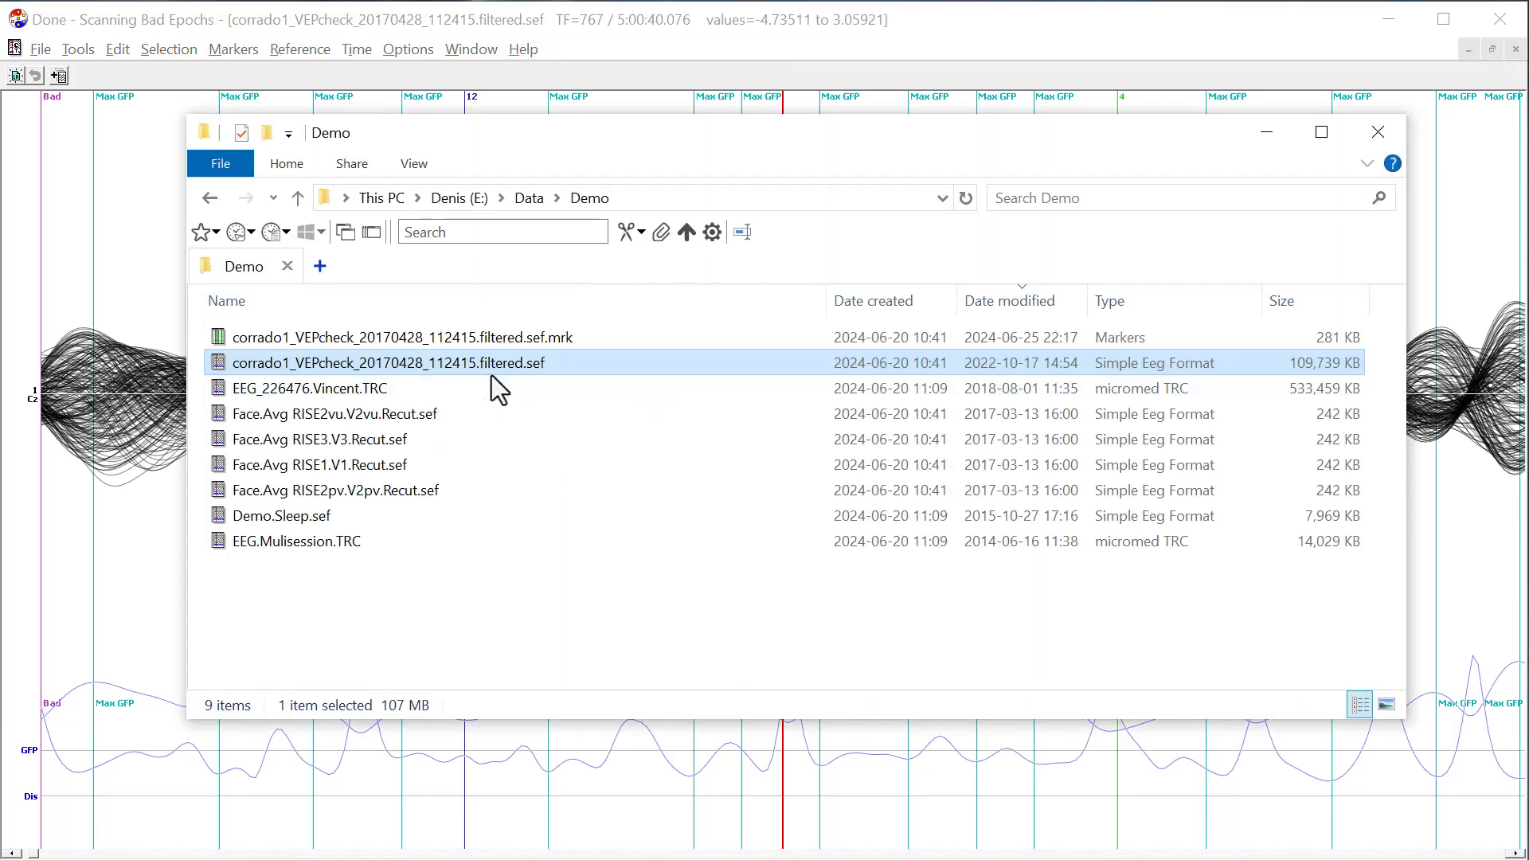
pyautogui.press('F2')
pyautogui.click(528, 380)
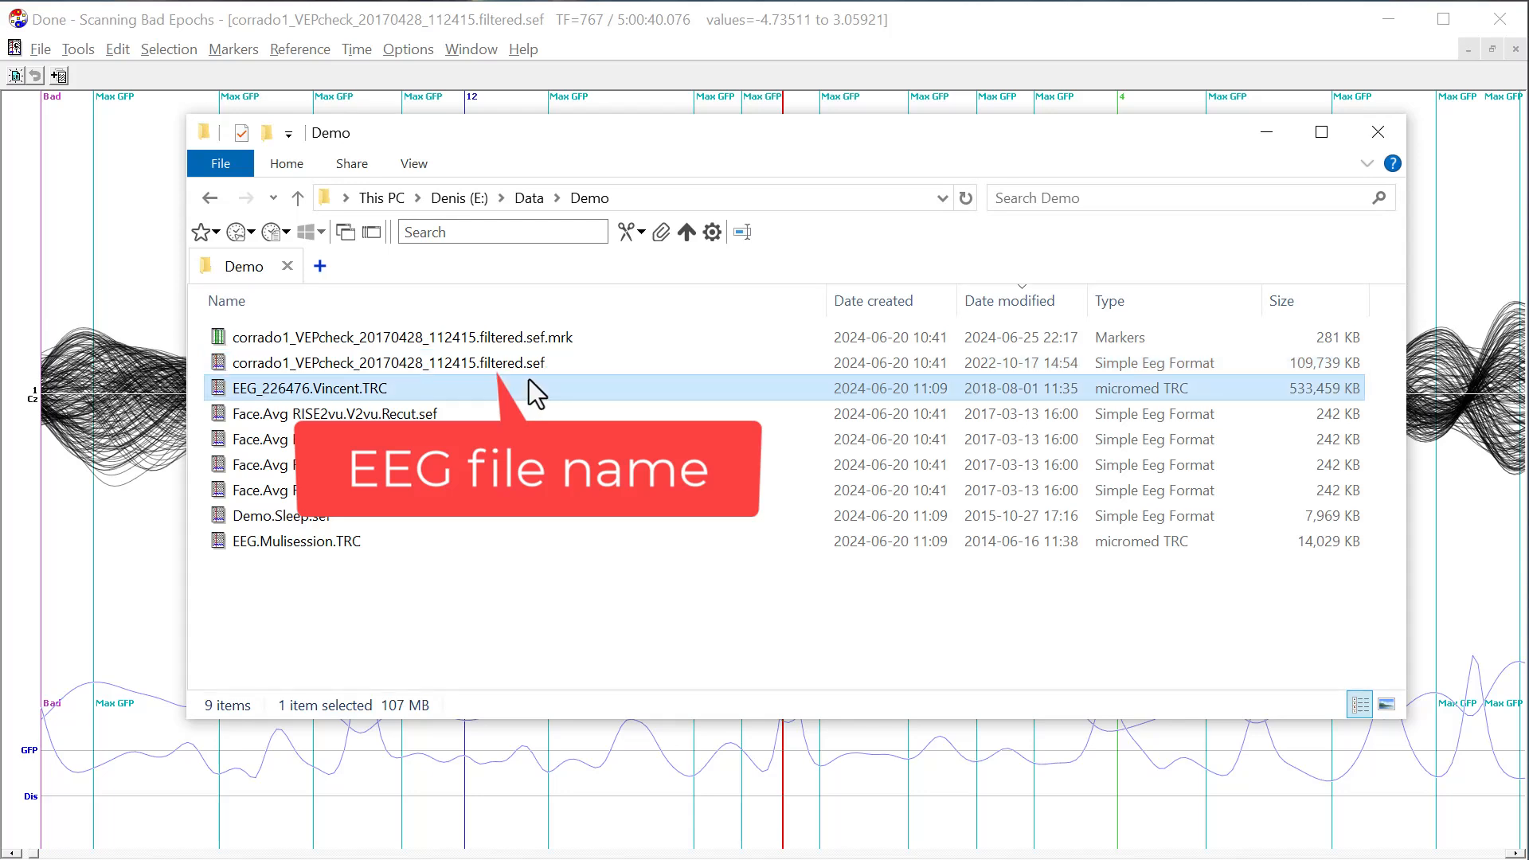
pyautogui.click(544, 339)
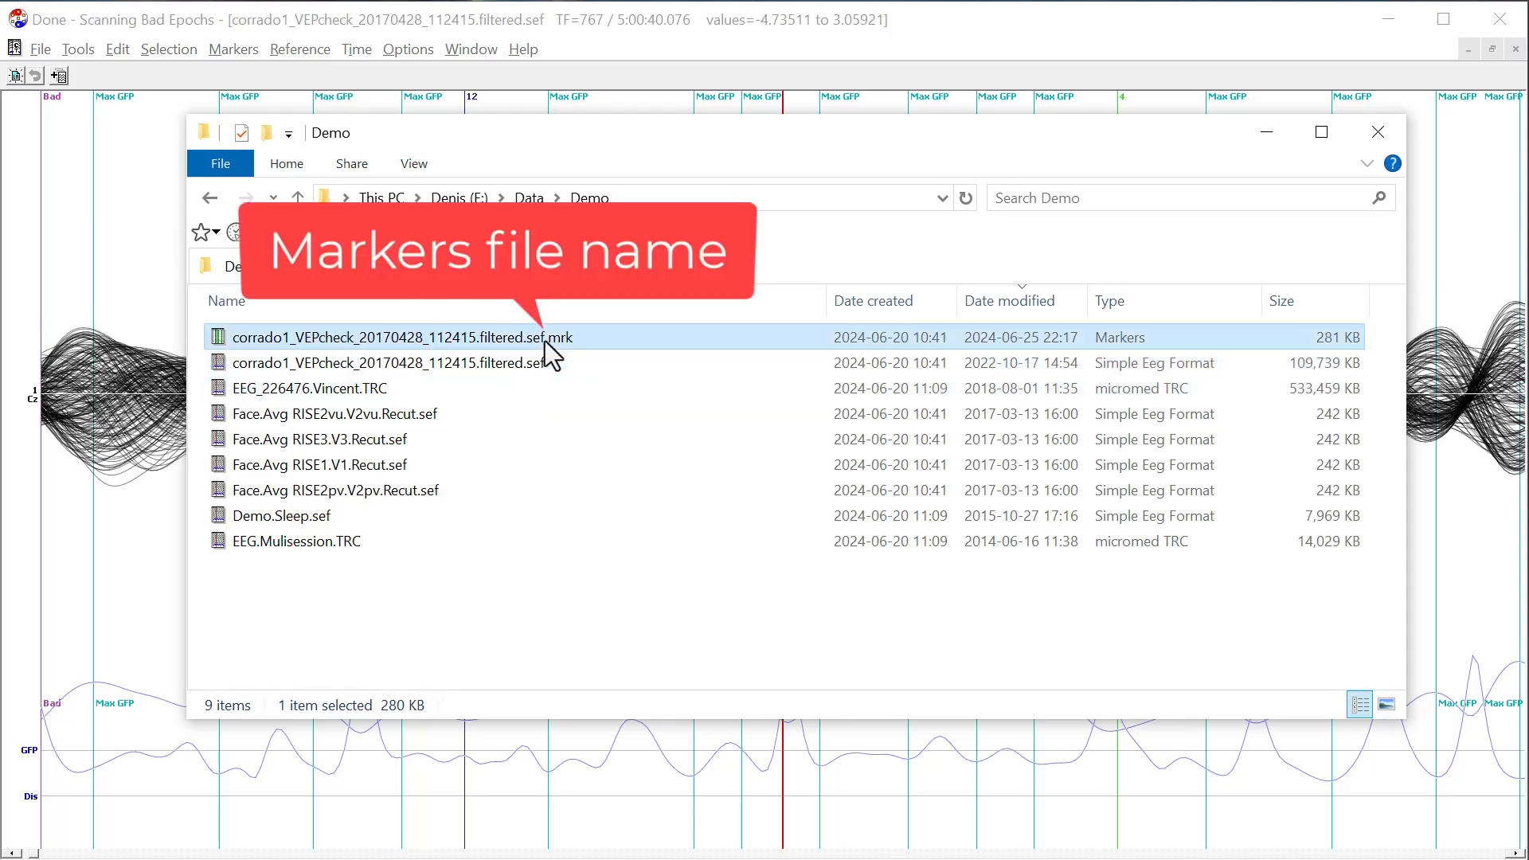
pyautogui.doubleClick(545, 341)
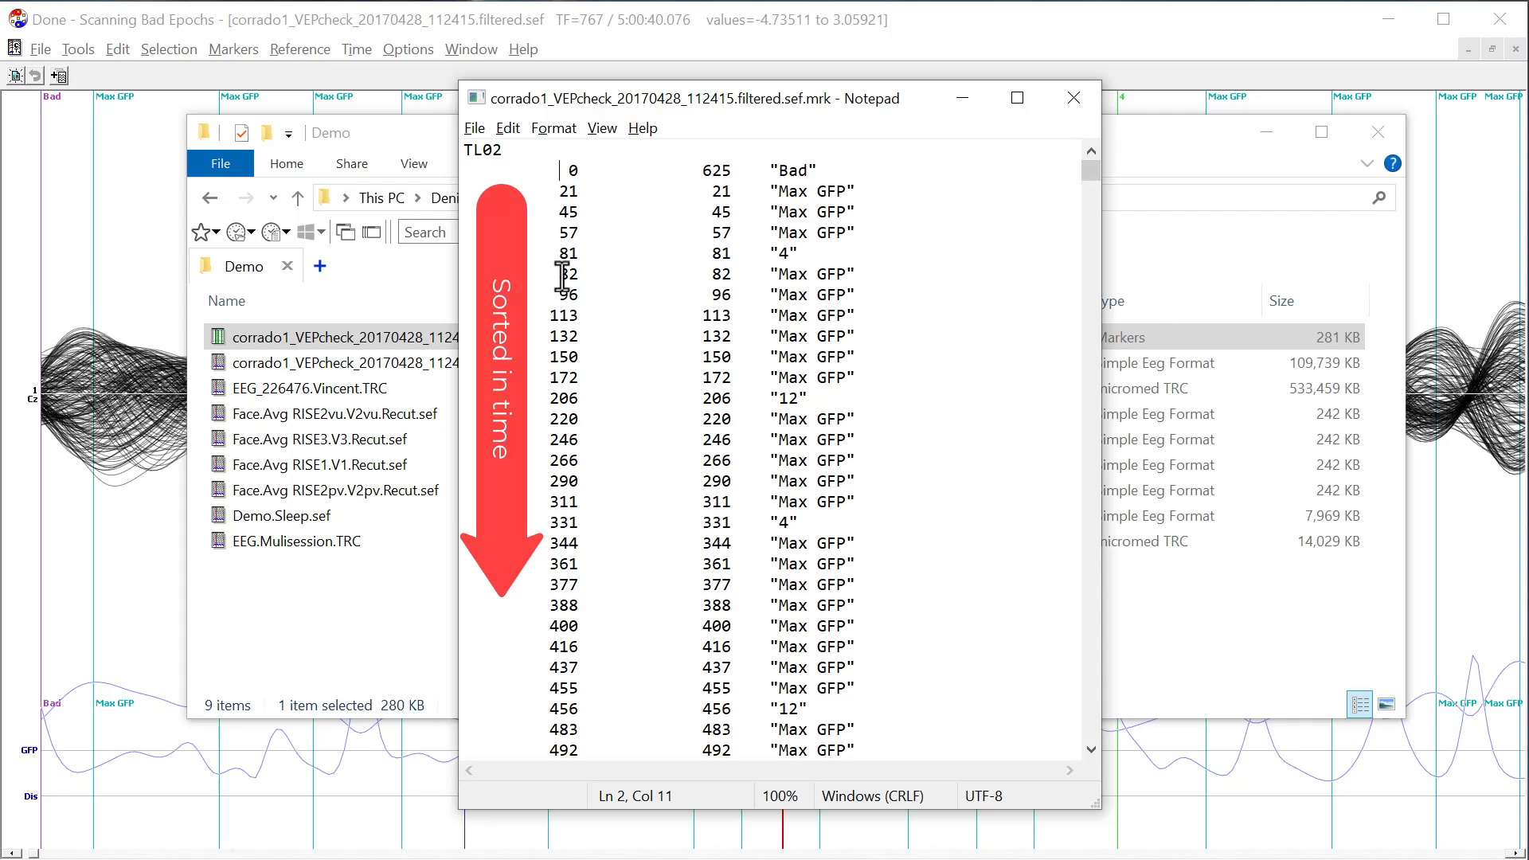
pyautogui.press('Down')
pyautogui.press('Down')
pyautogui.press('Down')
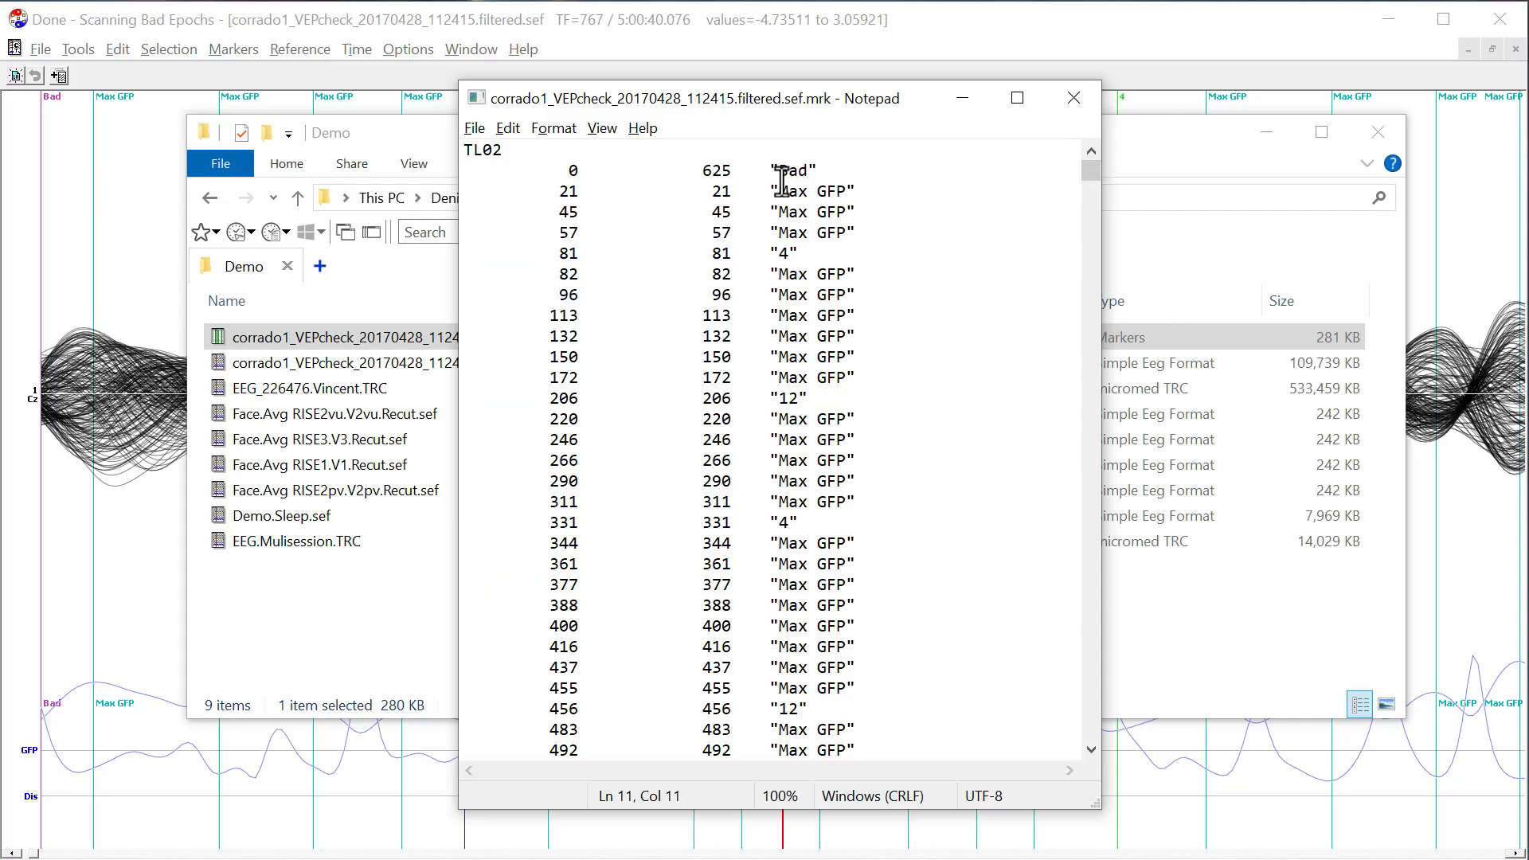
pyautogui.moveTo(771, 191); pyautogui.dragTo(854, 191)
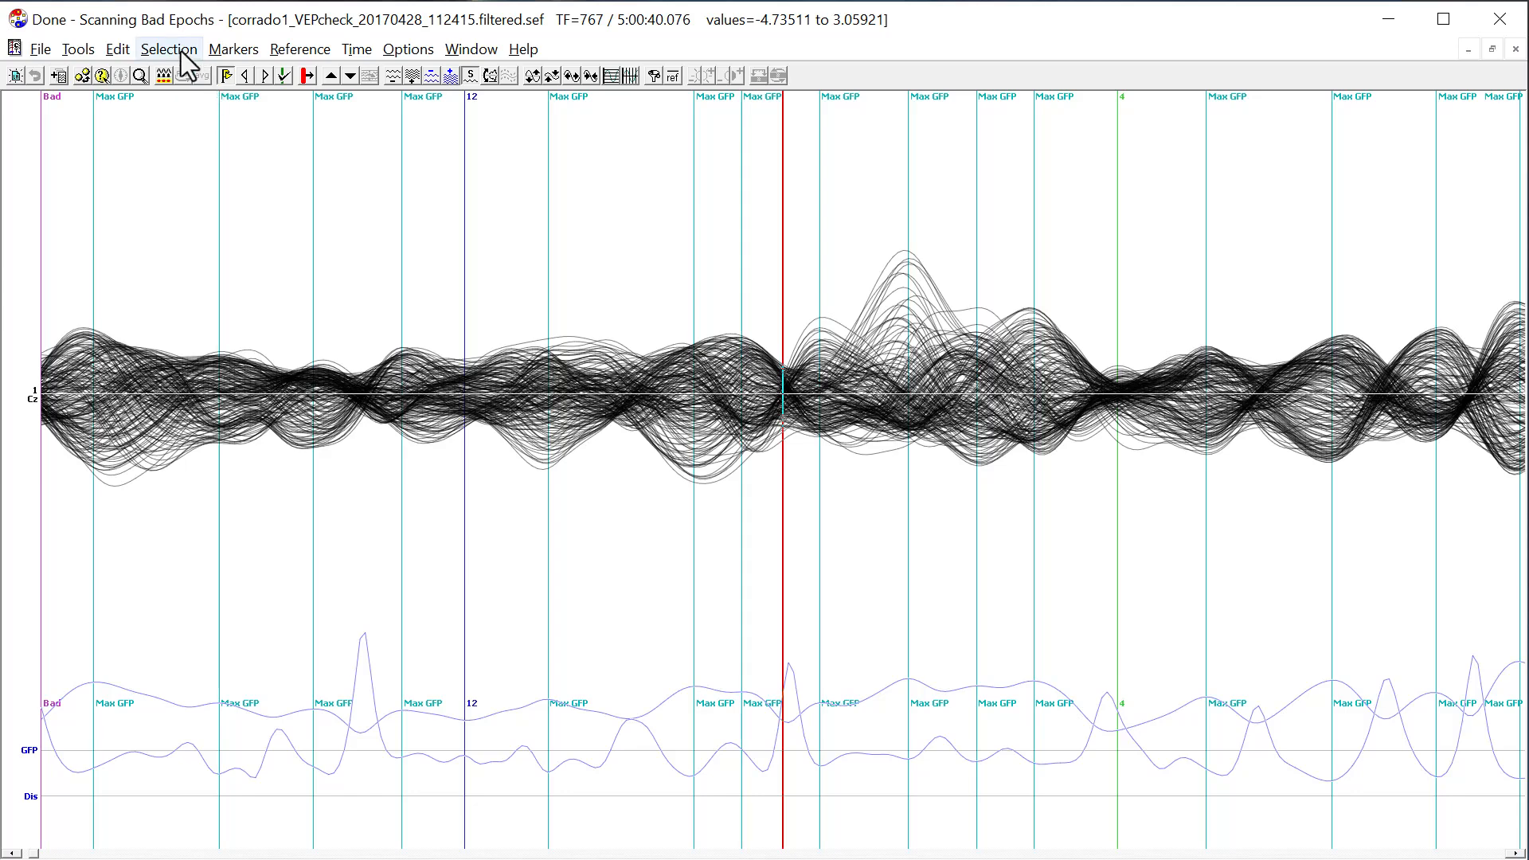
pyautogui.click(231, 51)
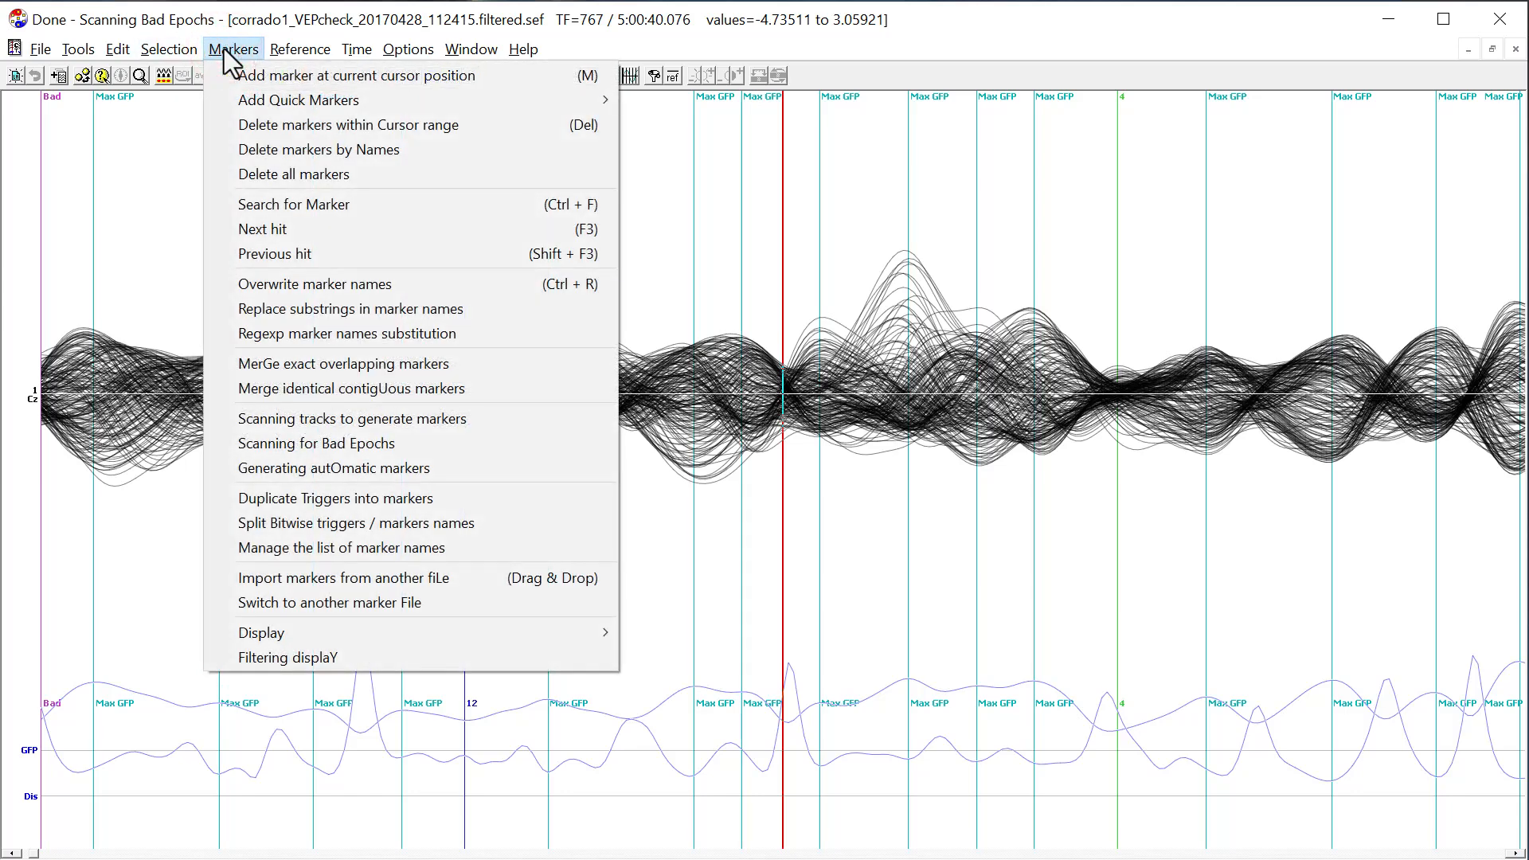
pyautogui.click(304, 175)
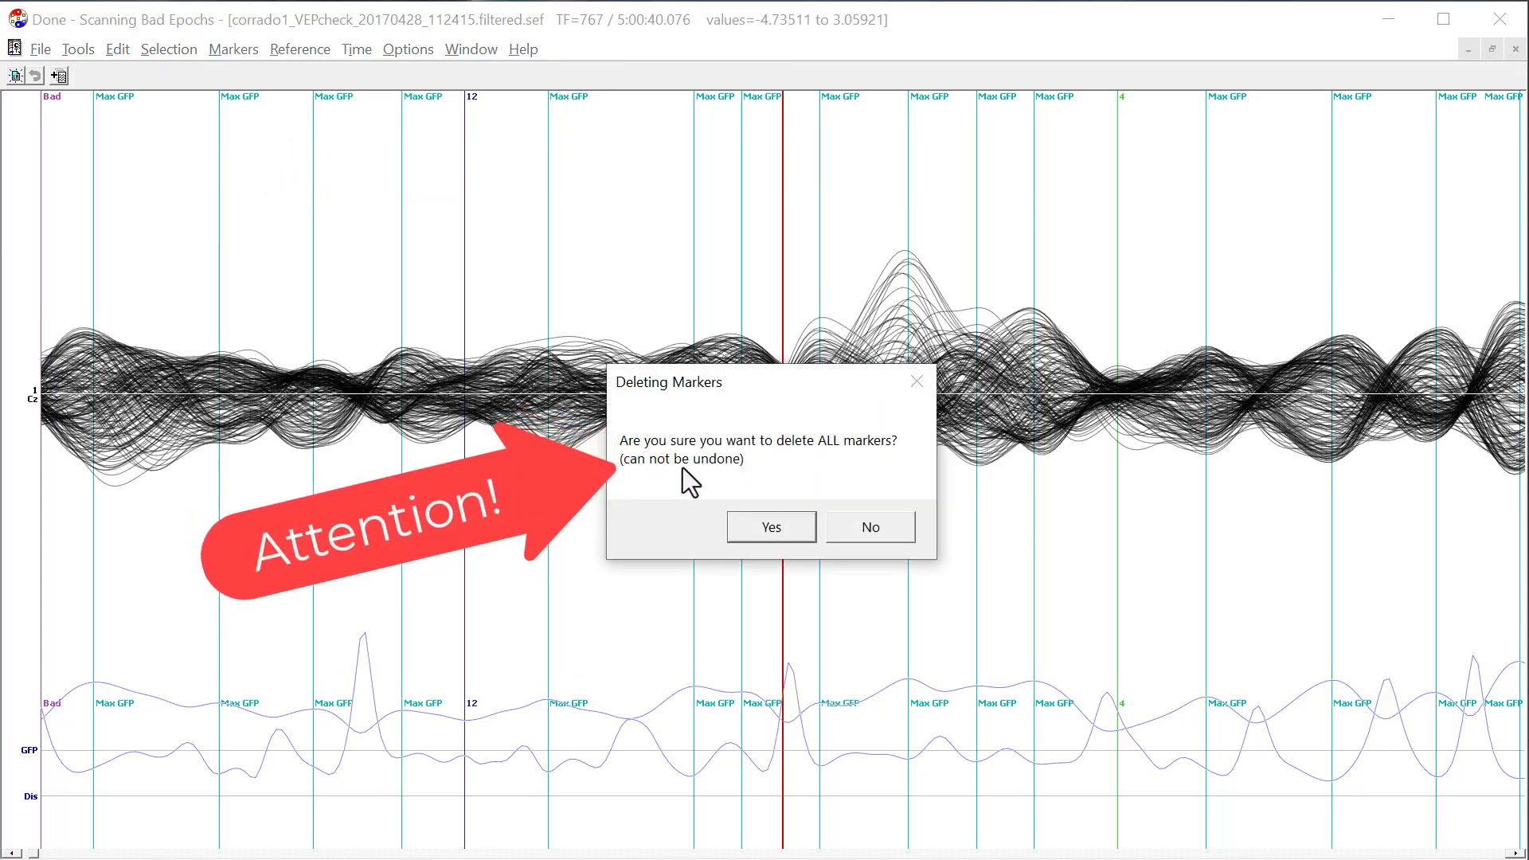
pyautogui.click(881, 528)
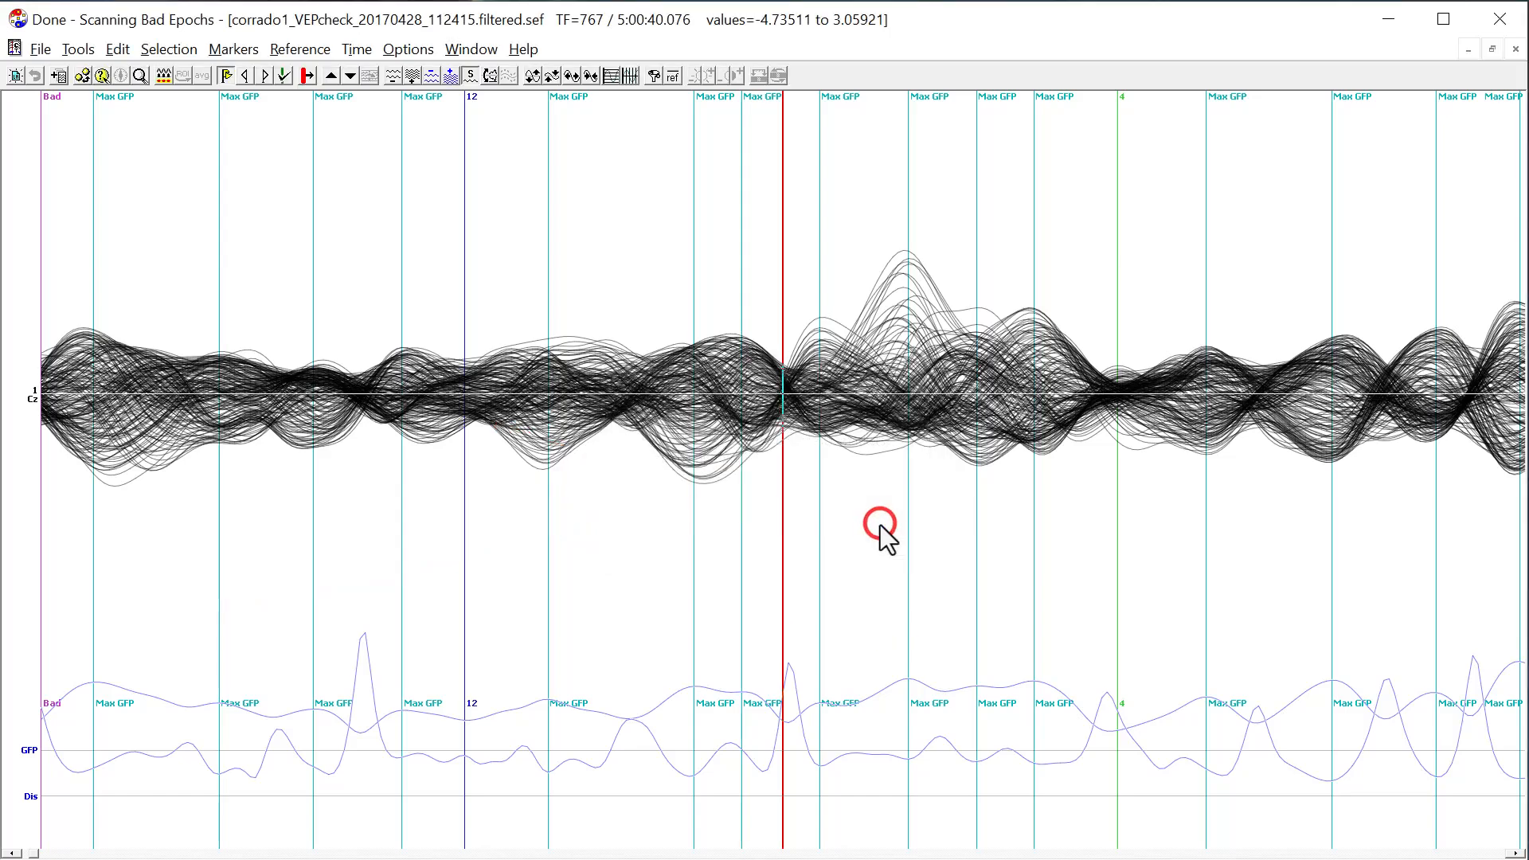
# Make a backup copy of corrado1_VEPcheck_20170428_112415.filtered.sef.mrk in the Demo folder.
pyautogui.hotkey('alt', 'Tab')
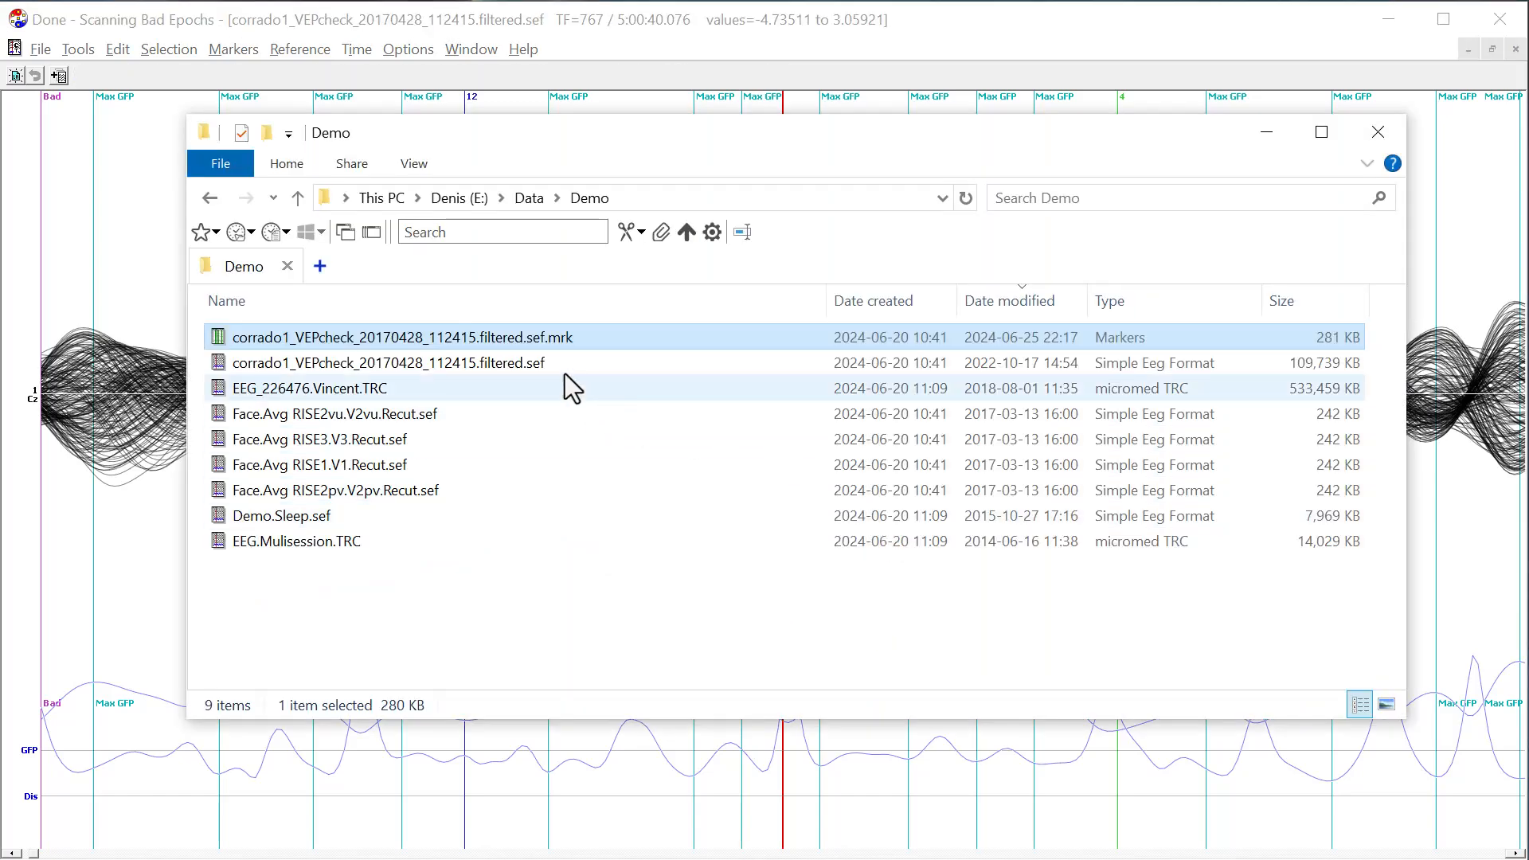
pyautogui.hotkey('ctrl', 'c')
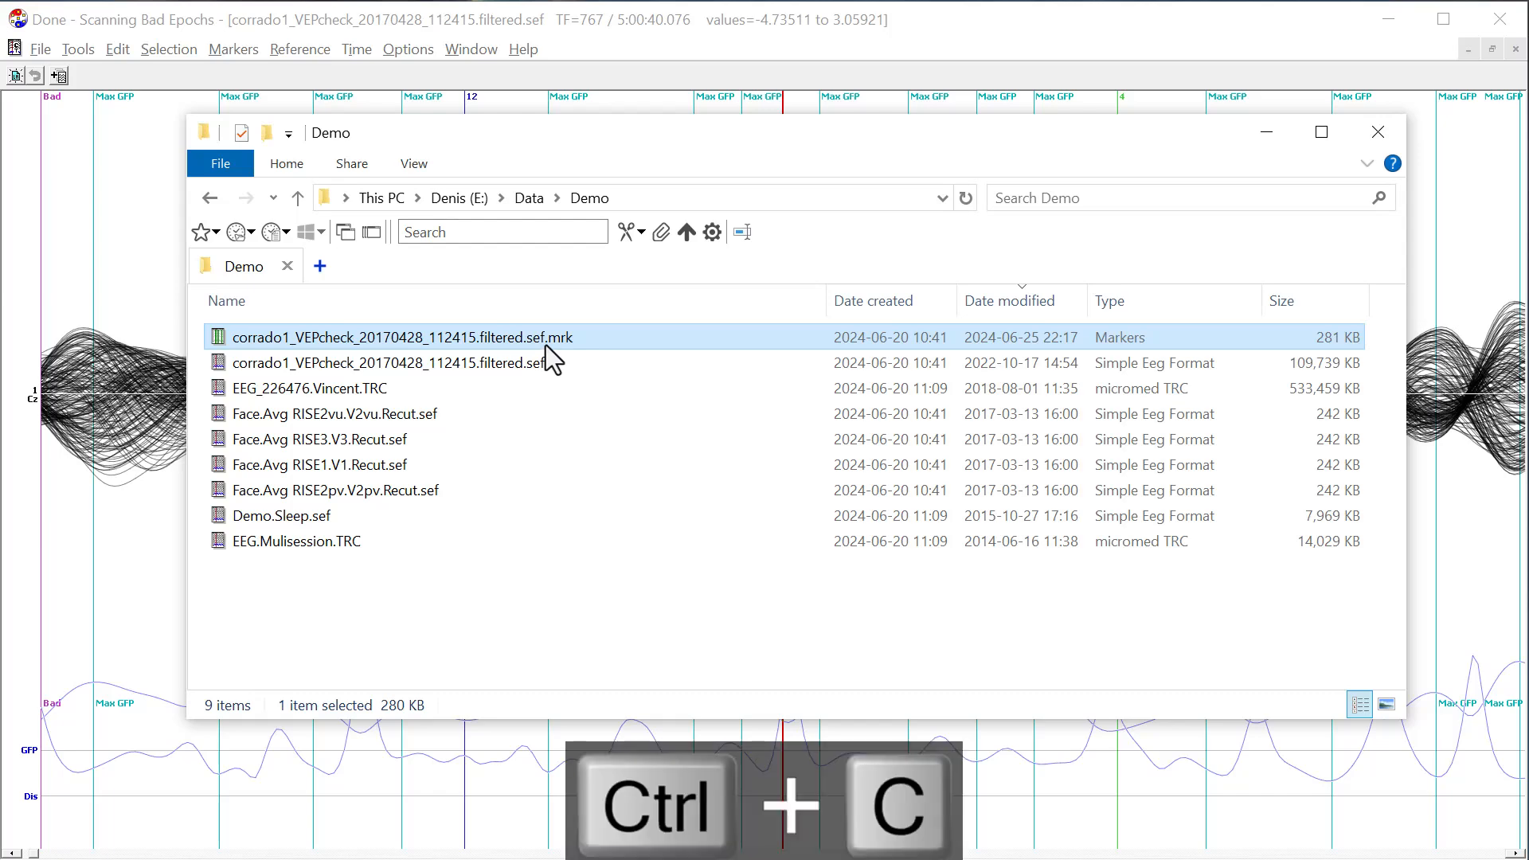
pyautogui.hotkey('ctrl', 'v')
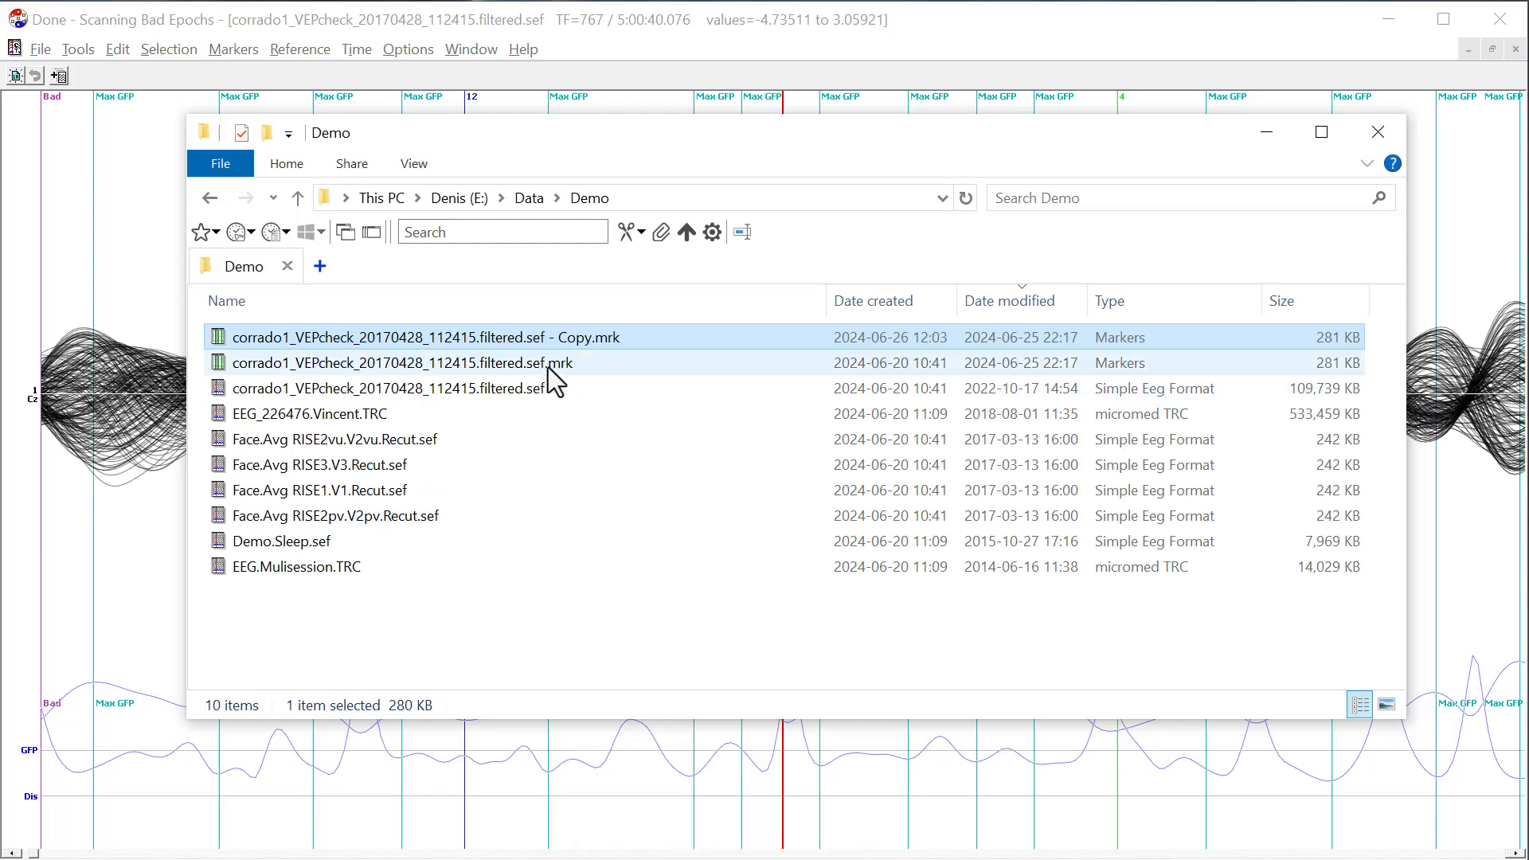